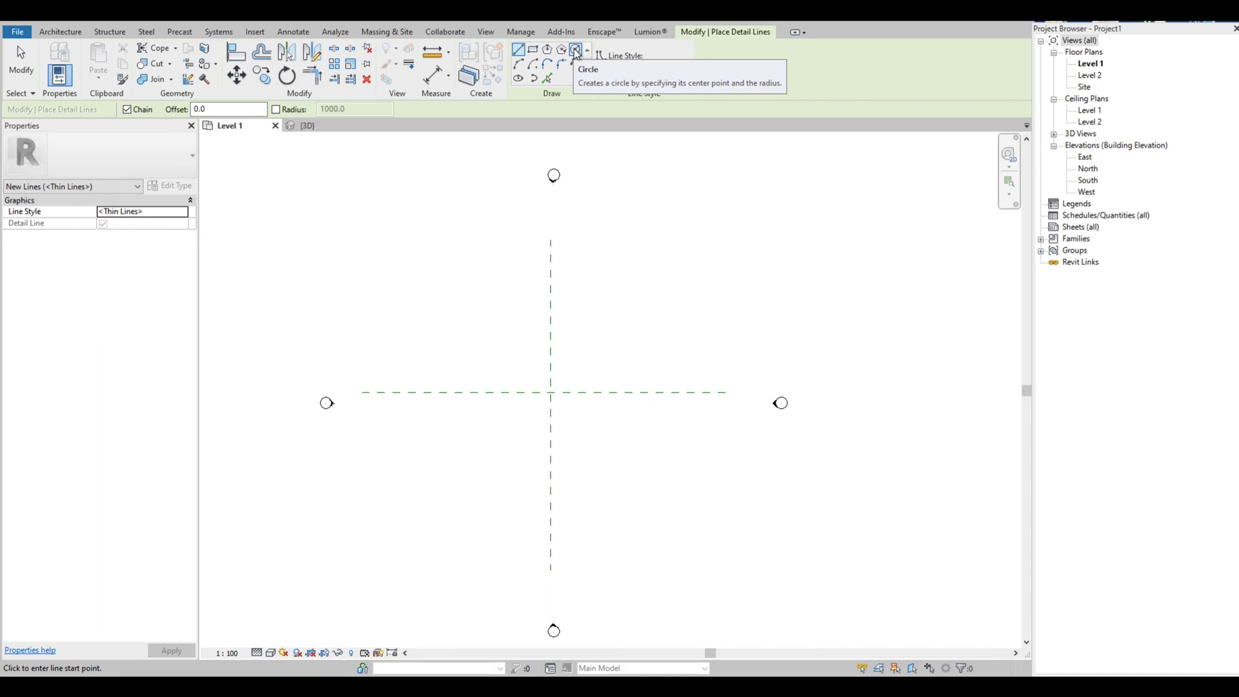
Step: Draw a circle centred on the reference-plane intersection
left_click(575, 51)
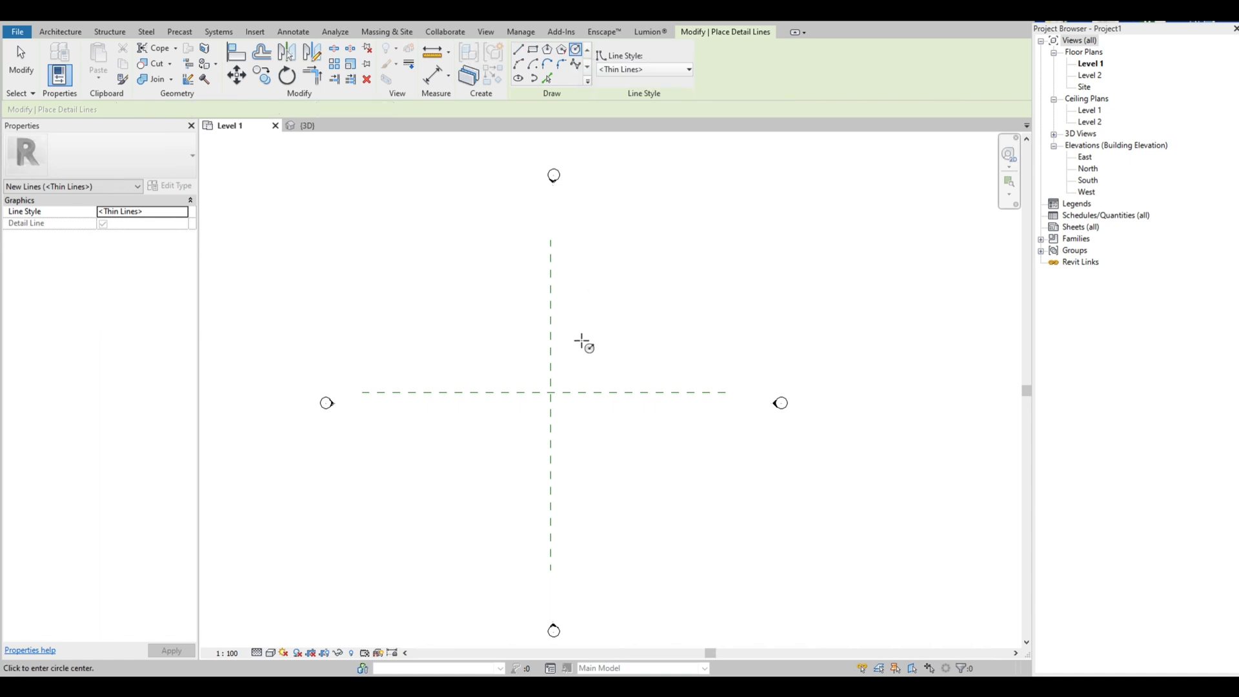
left_click(550, 393)
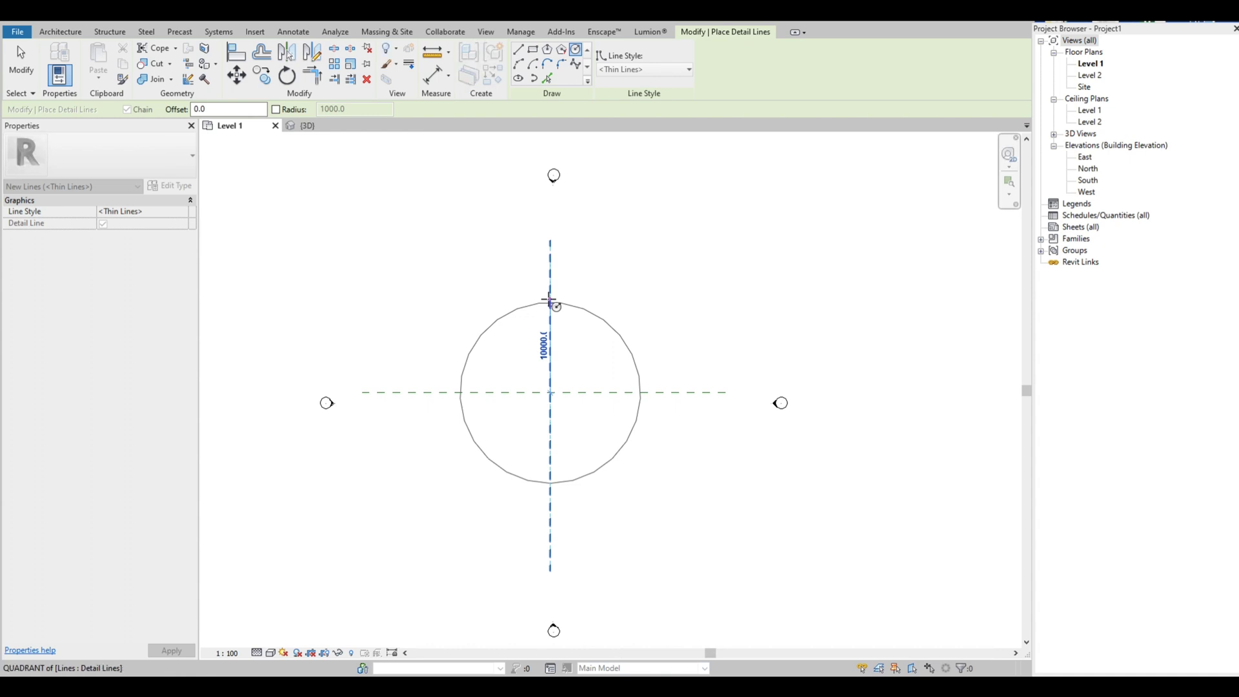
left_click(549, 301)
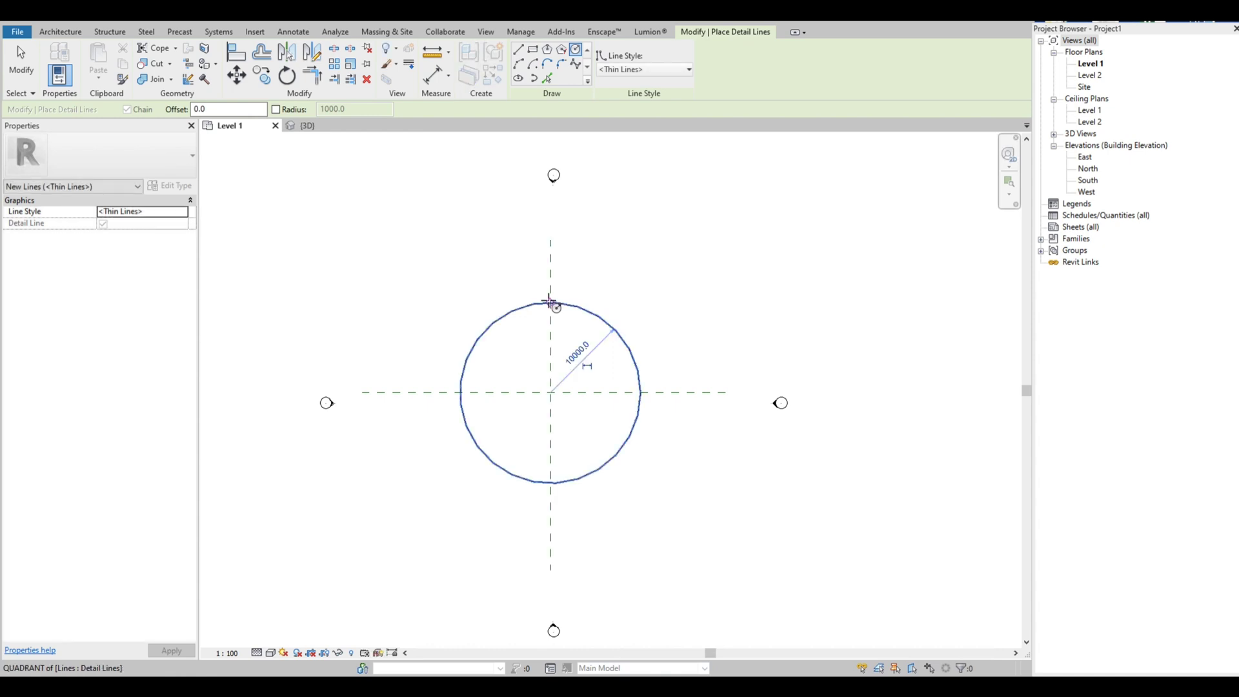
left_click(550, 393)
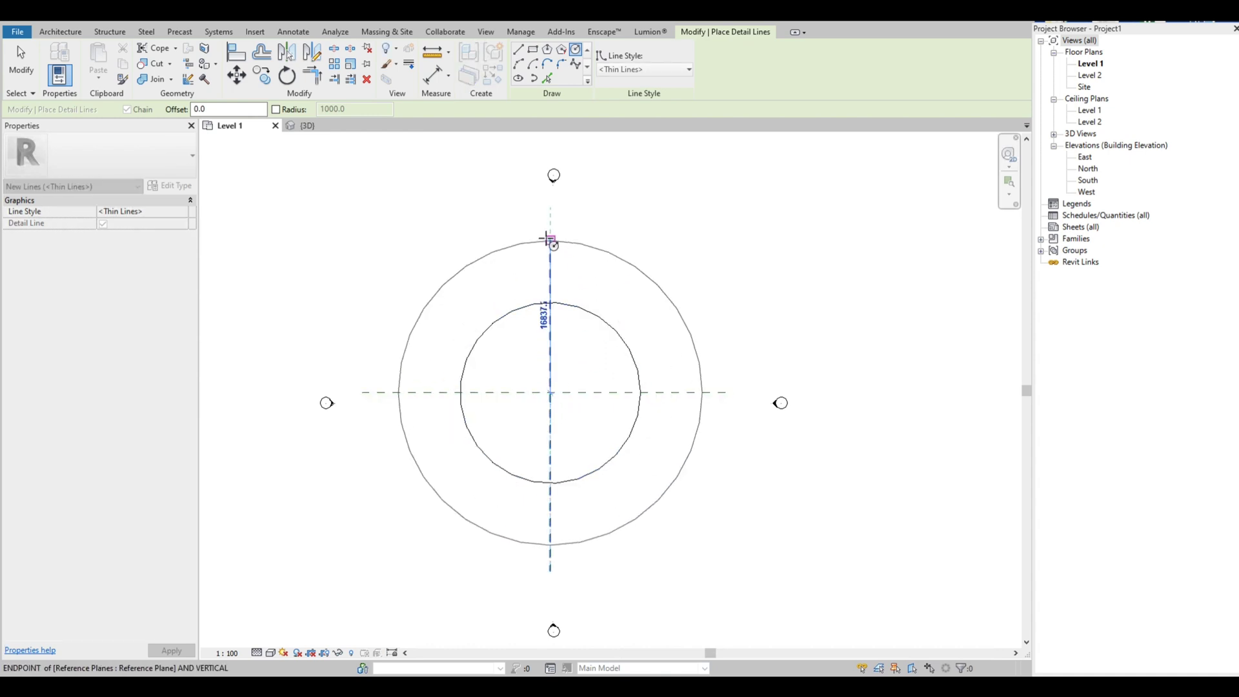
key("Escape")
key("Escape")
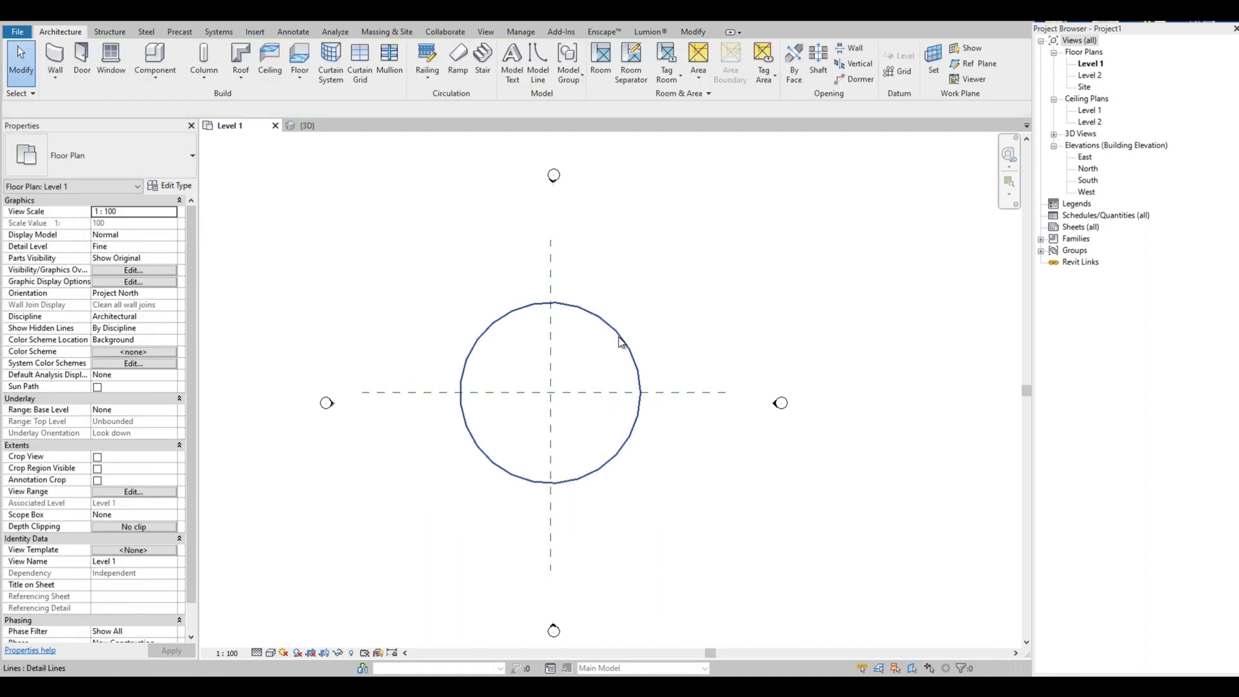
Step: Offset the circle 6000 outward to make a concentric ring
key("o")
key("f")
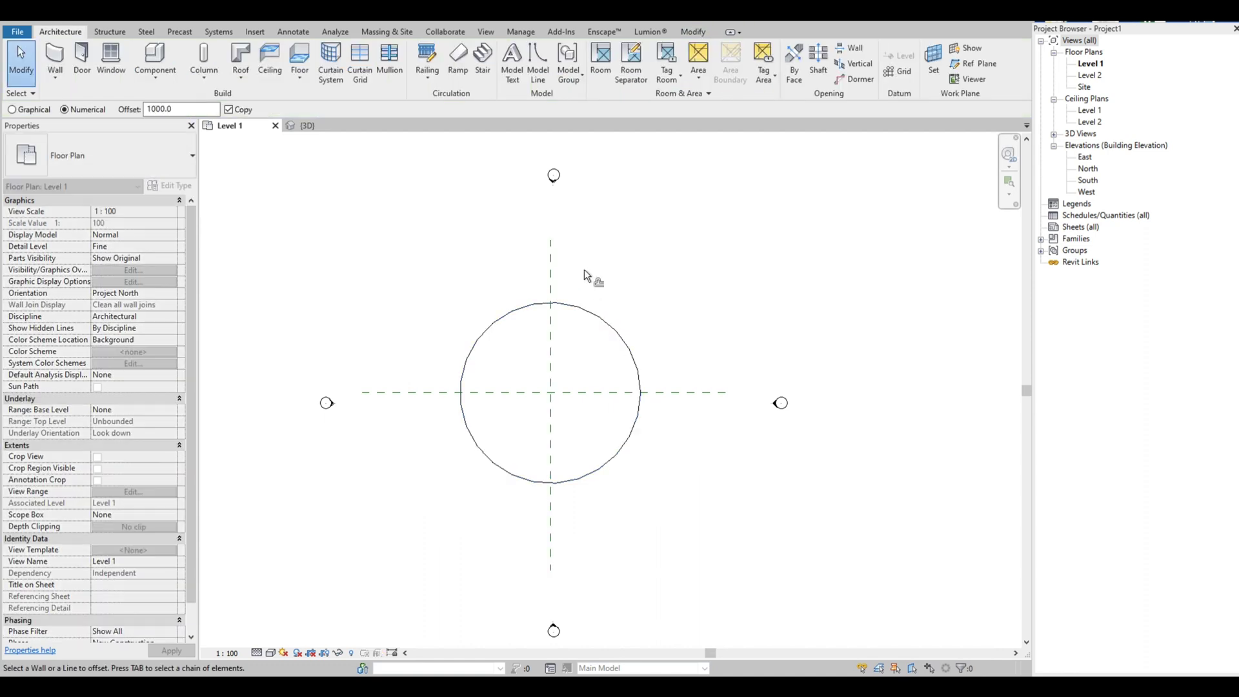
left_click_drag(173, 108, 136, 108)
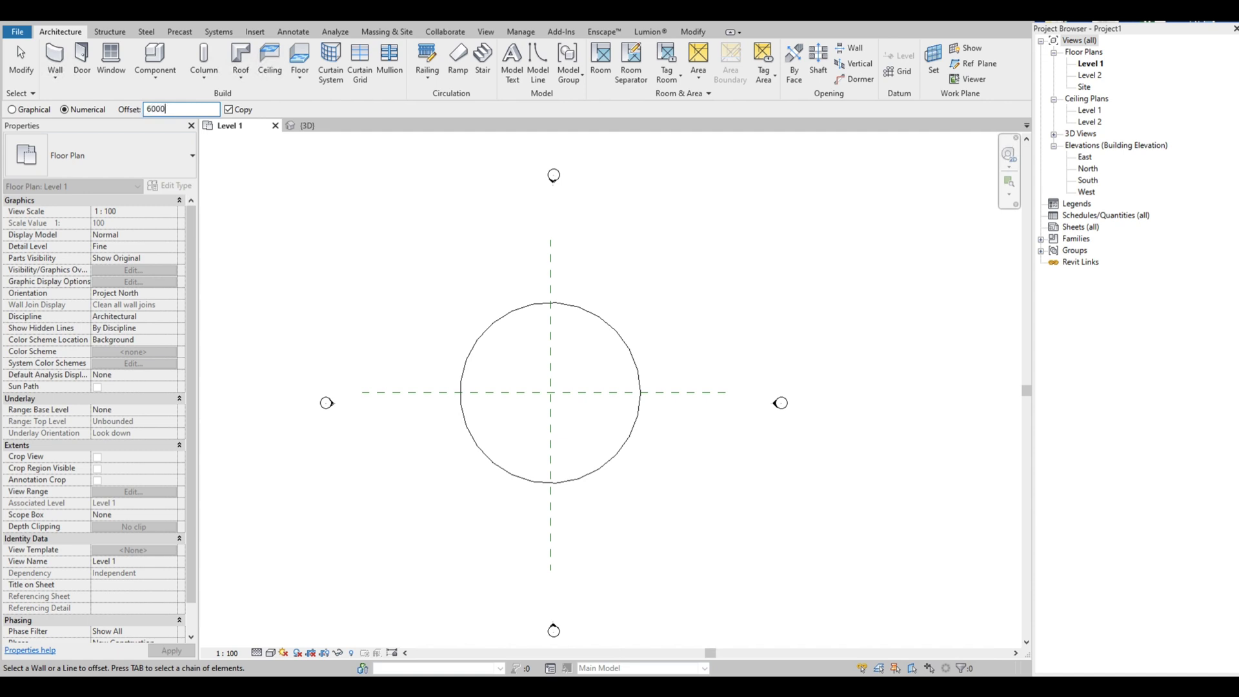
left_click(566, 305)
scroll(438, 290, "up", 1)
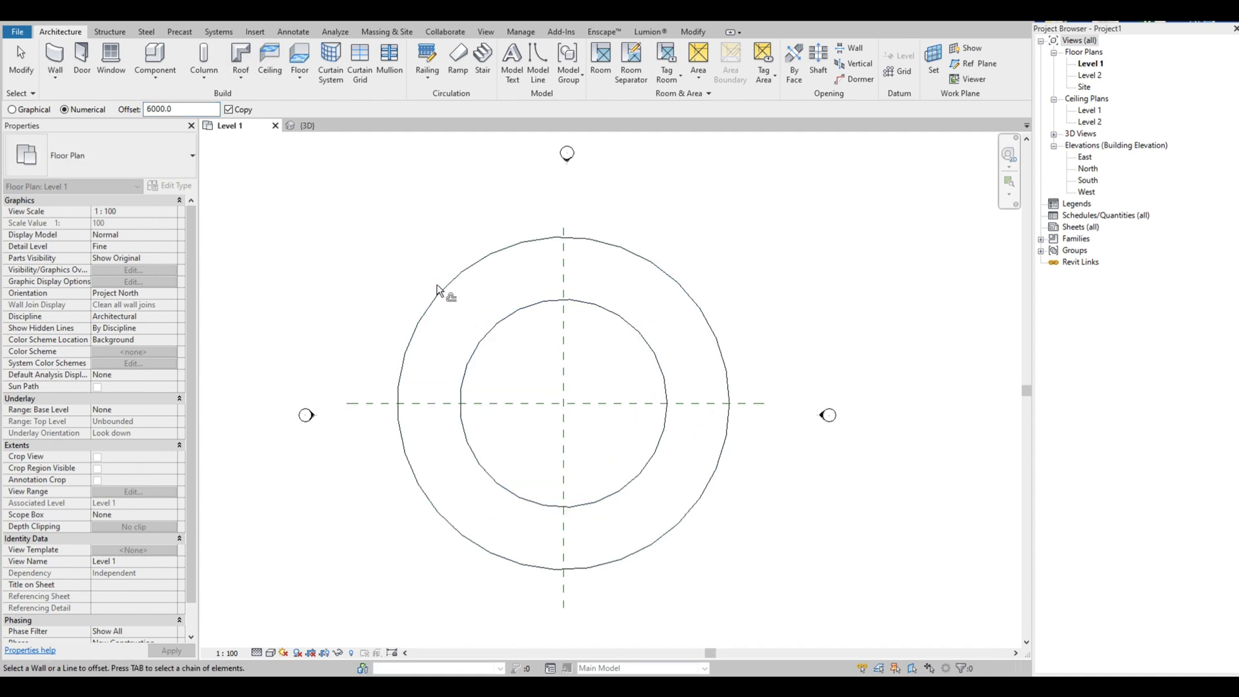
key("Escape")
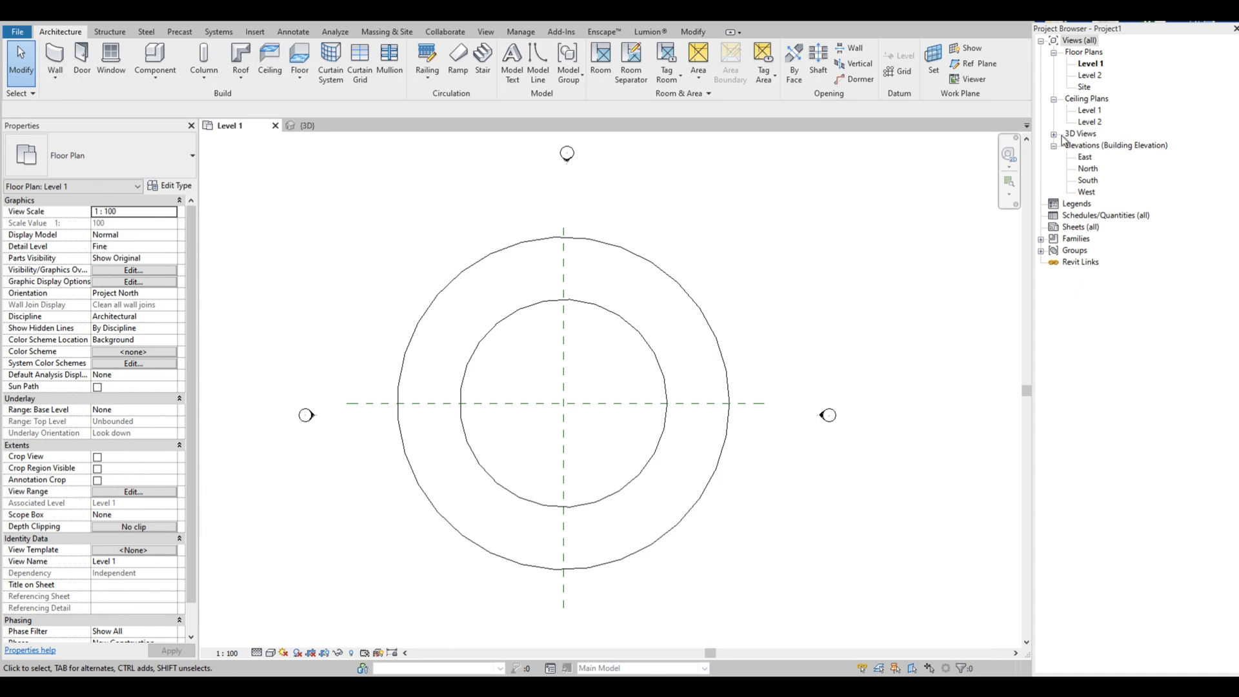
Step: In the East elevation, dimension the 4000 height from Level 2 to Level 1
double_click(1087, 159)
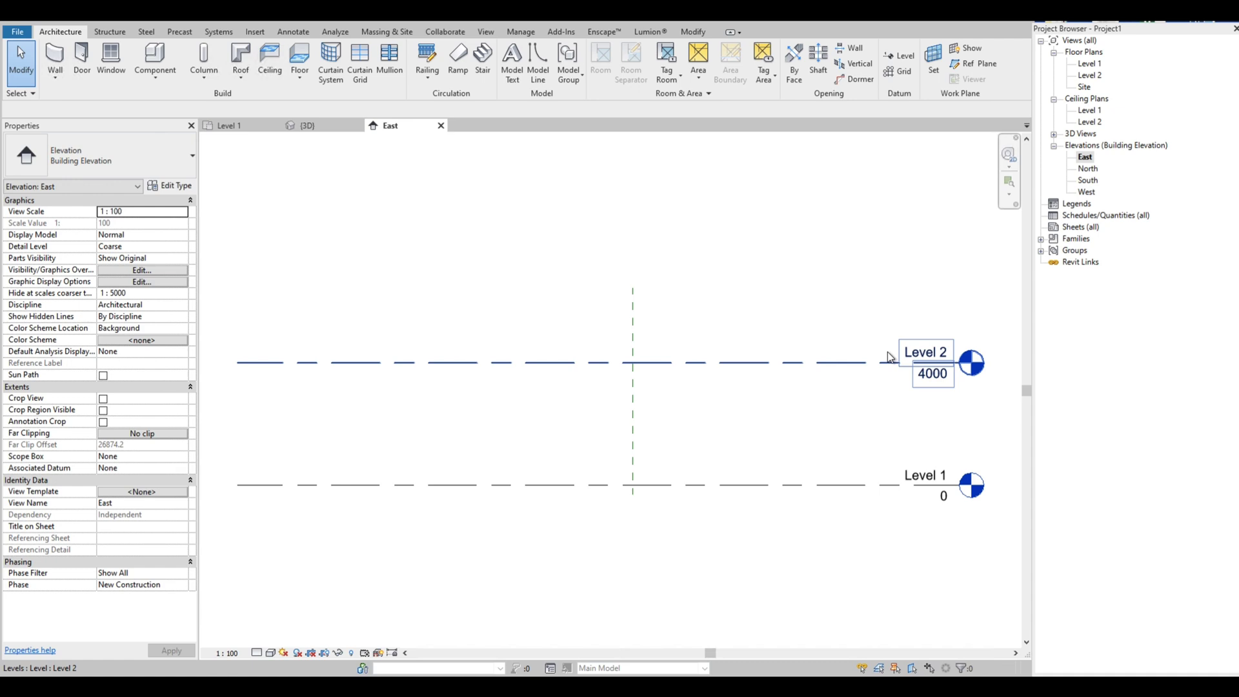
key("d")
key("i")
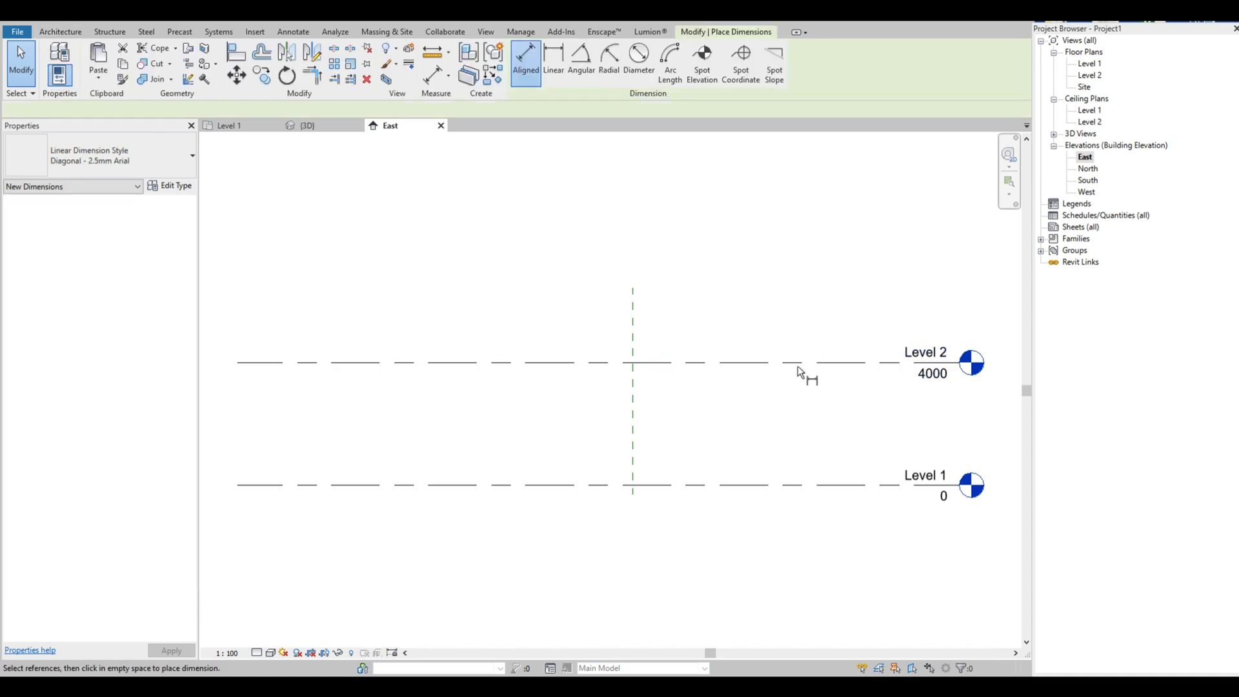
left_click(801, 362)
left_click(803, 495)
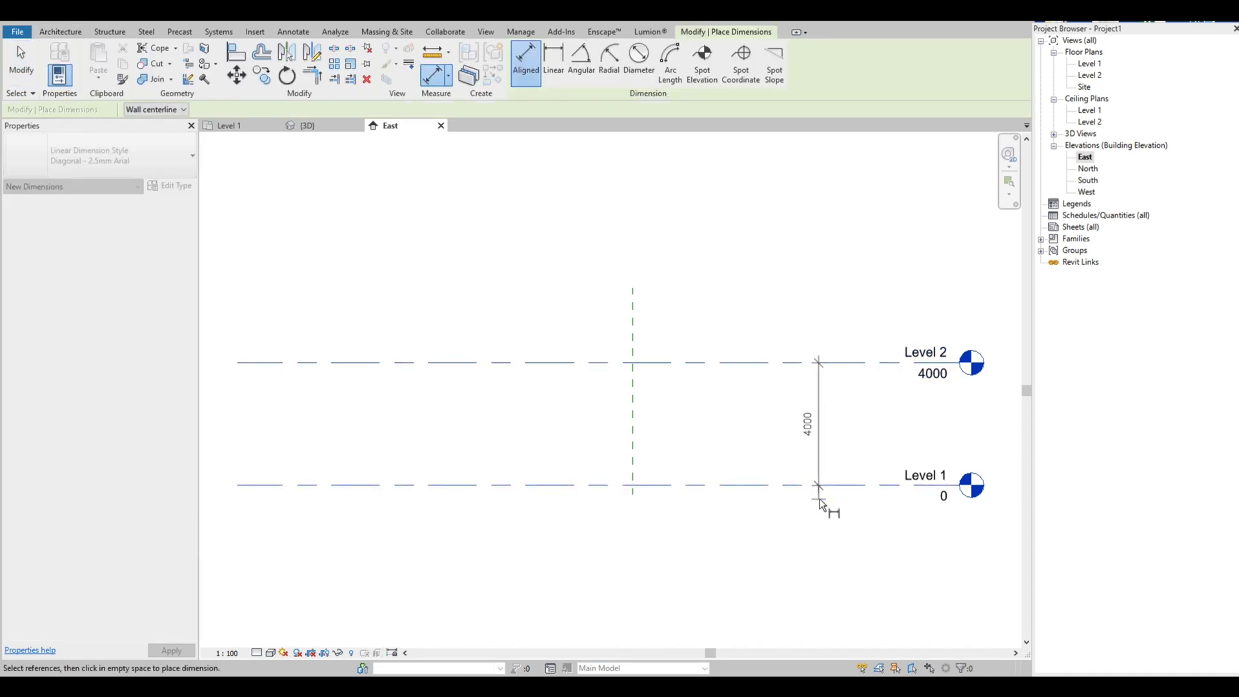
left_click(816, 420)
key("Escape")
key("Escape")
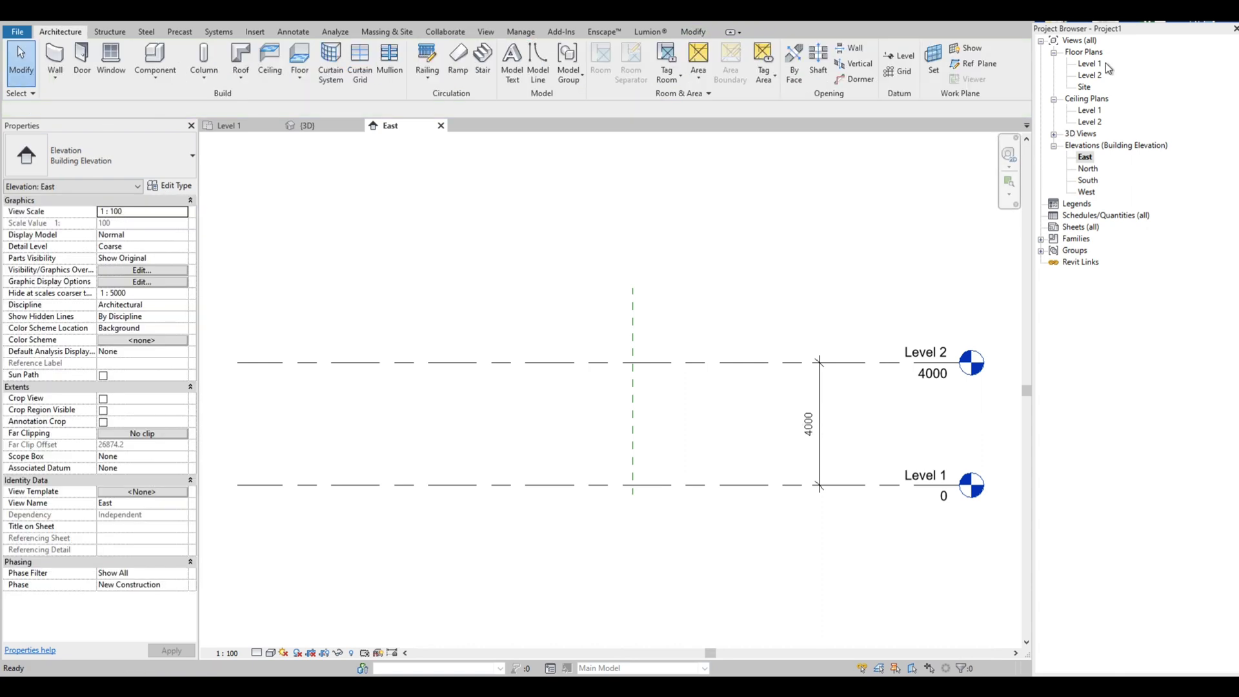
Step: Return to the Level 1 floor plan
double_click(1090, 63)
scroll(685, 428, "up", 2)
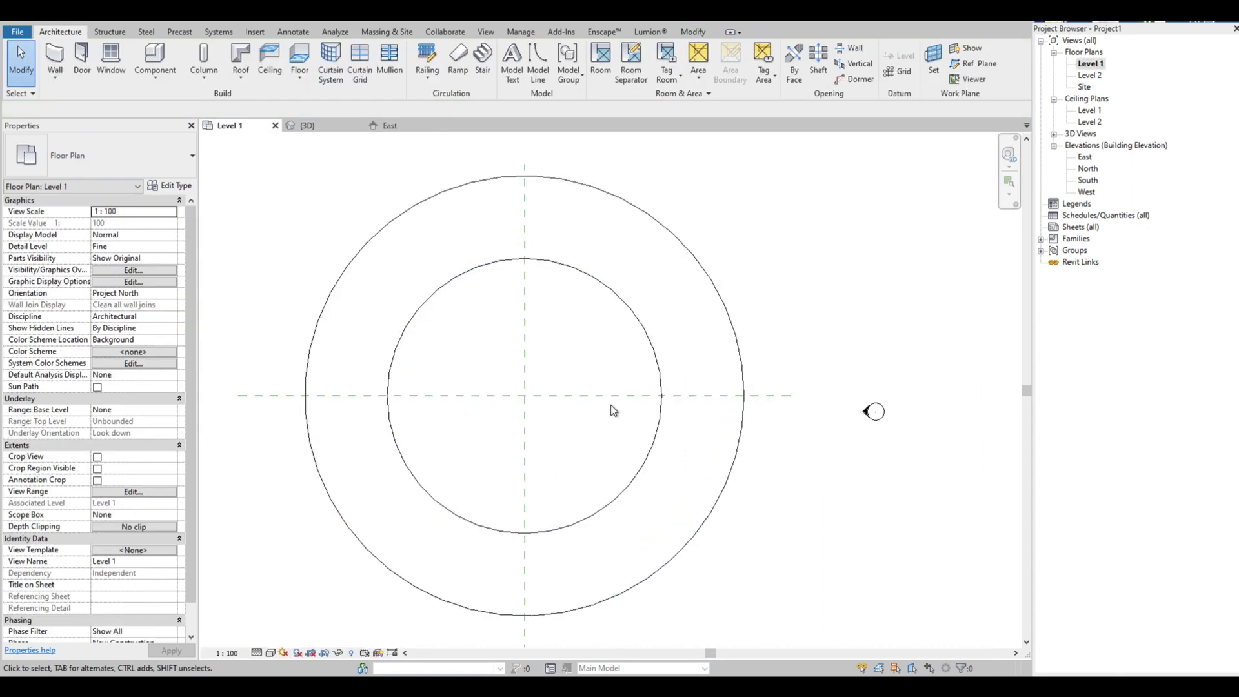
scroll(513, 297, "down", 2)
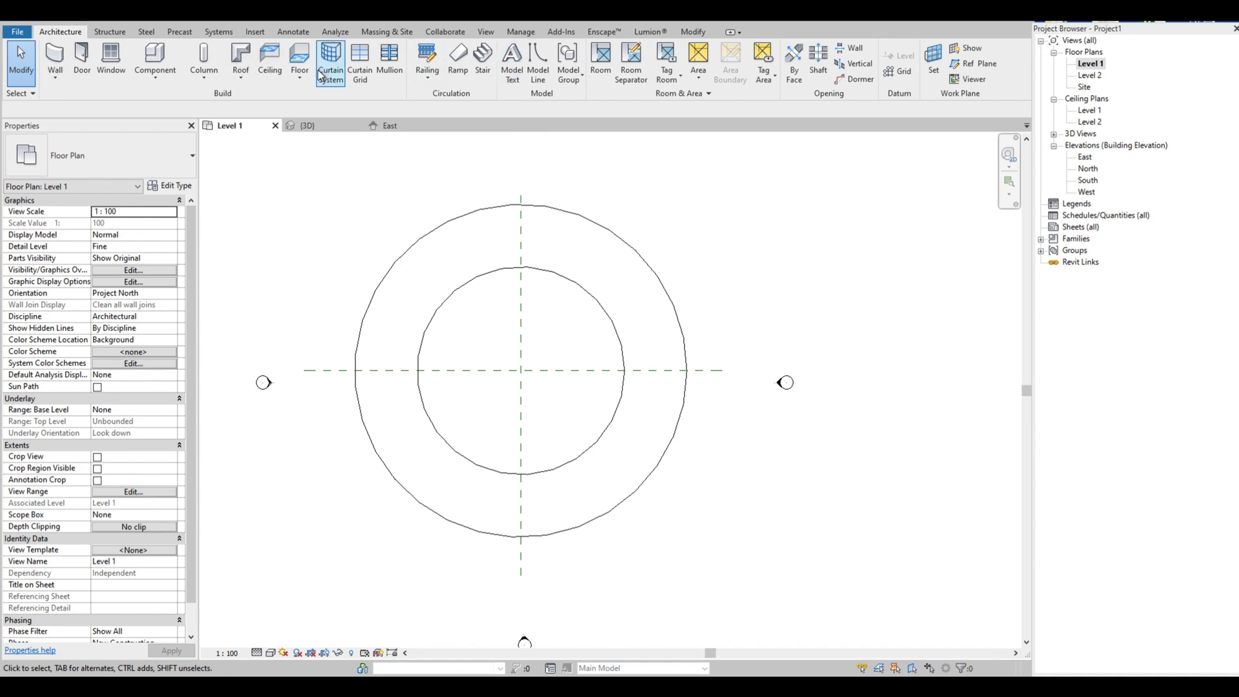
Step: Sketch a 6000-wide centre-ends arc ramp of radius 13000 around the circles' centre and finish it
left_click(458, 59)
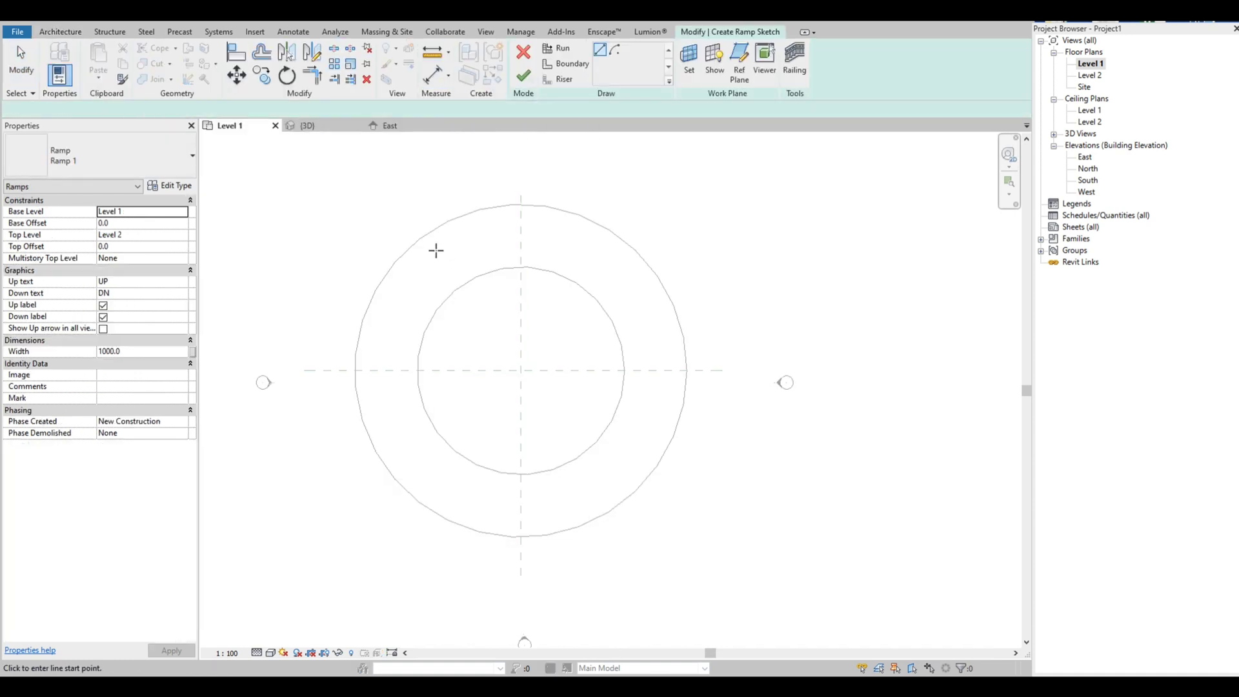
left_click(614, 50)
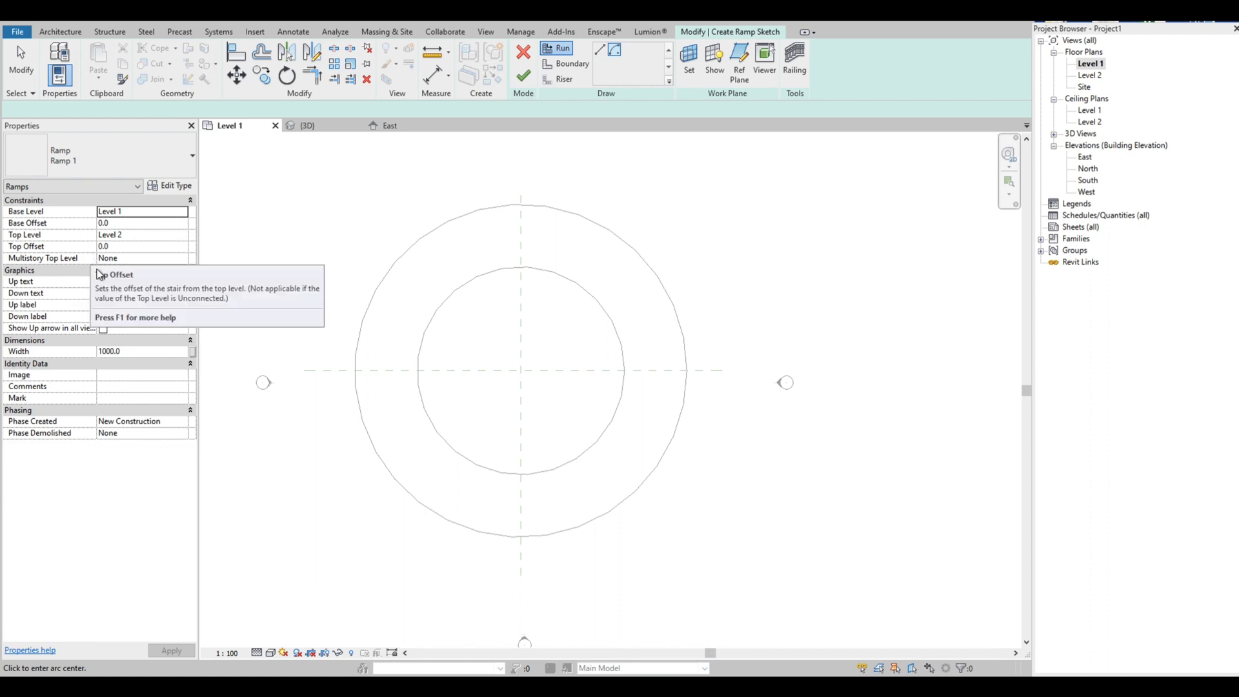
left_click(107, 353)
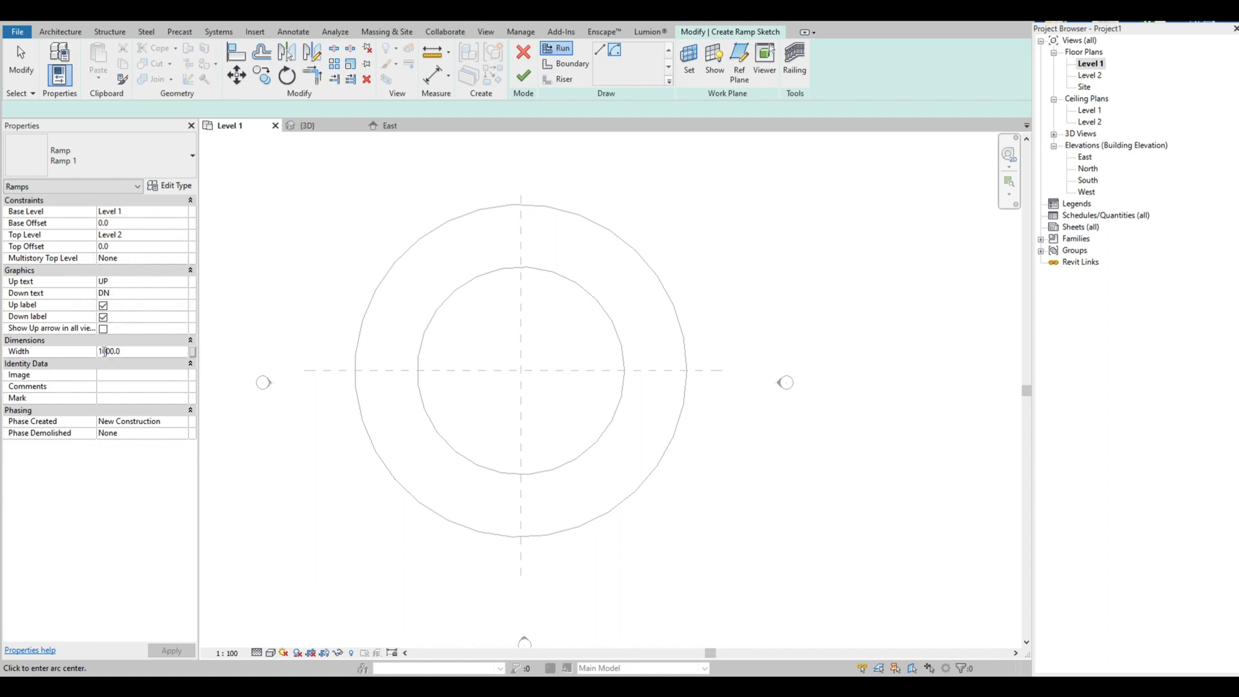
type("6")
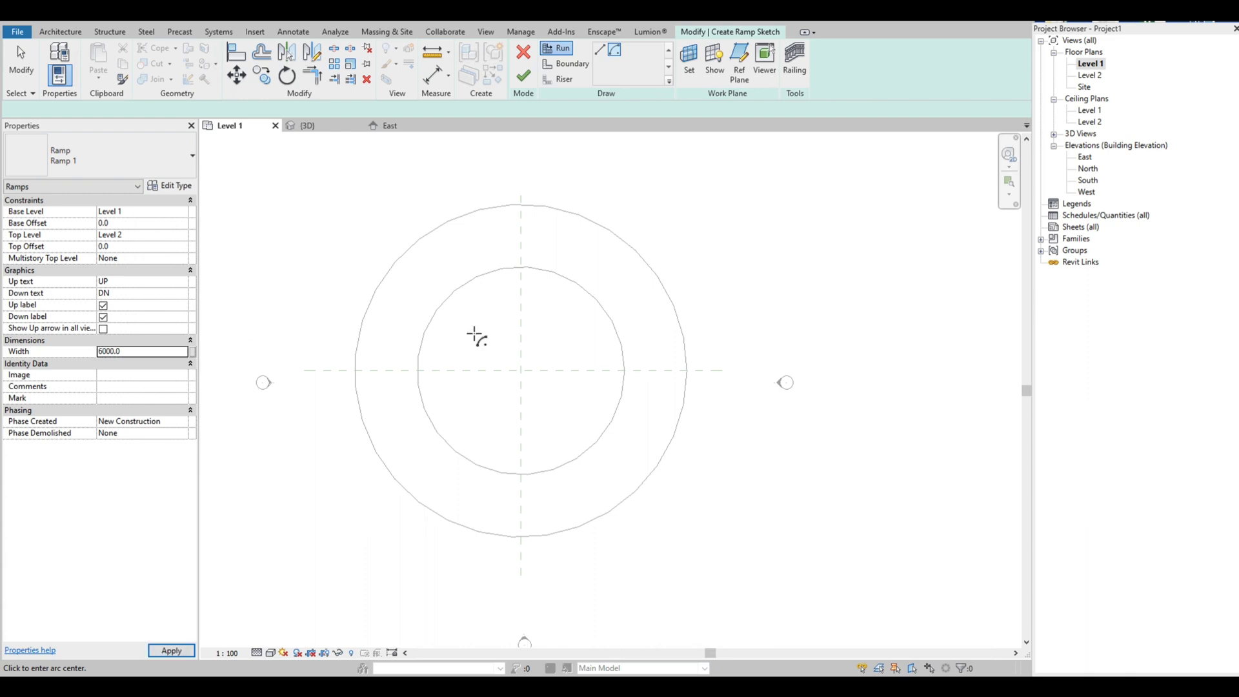
left_click(522, 374)
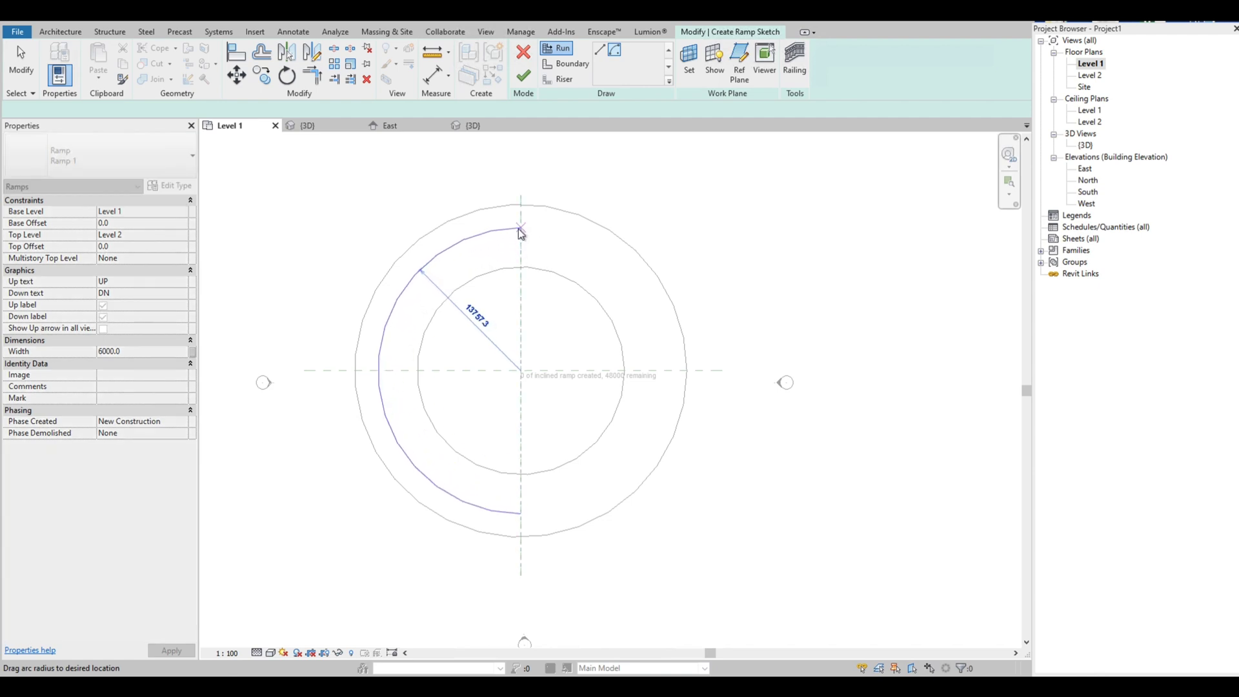
type("13000")
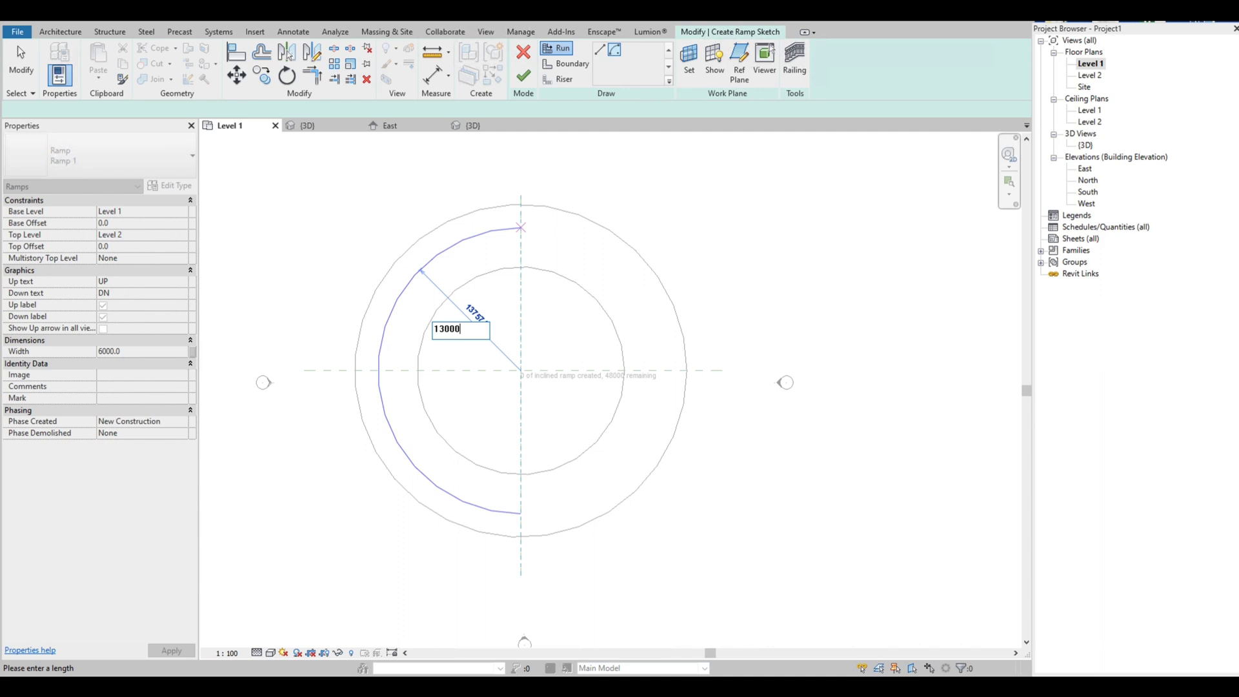
key("Return")
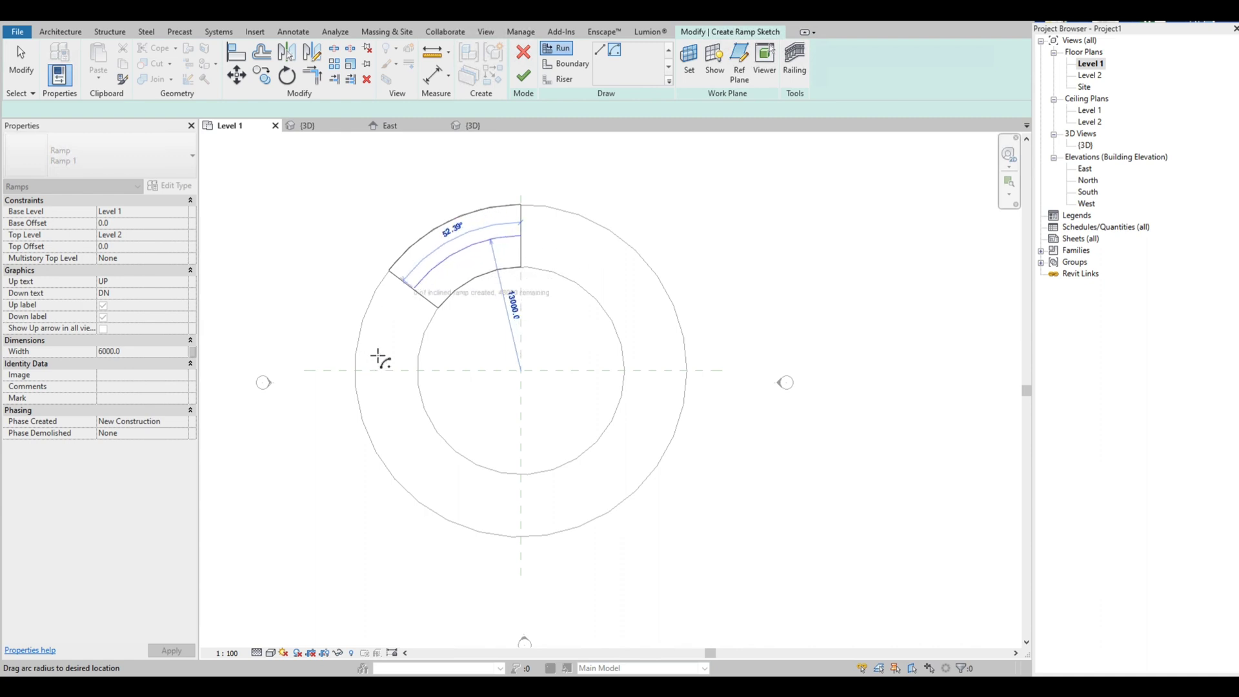
left_click(379, 359)
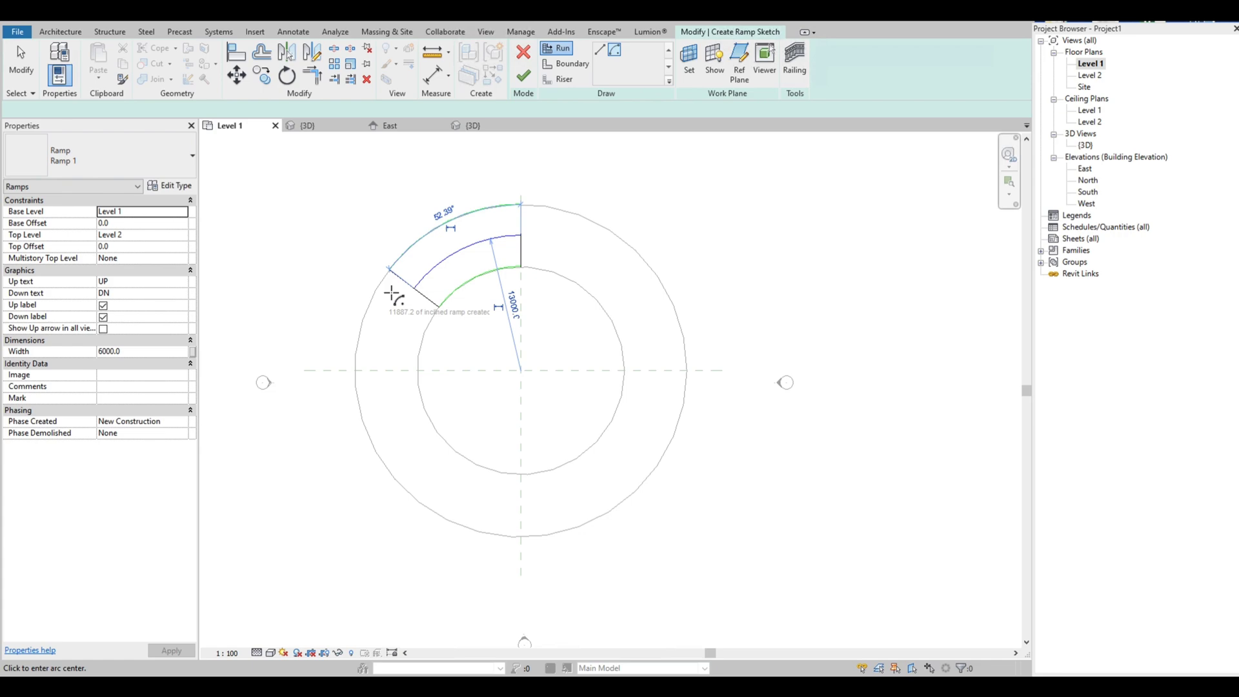
left_click(524, 75)
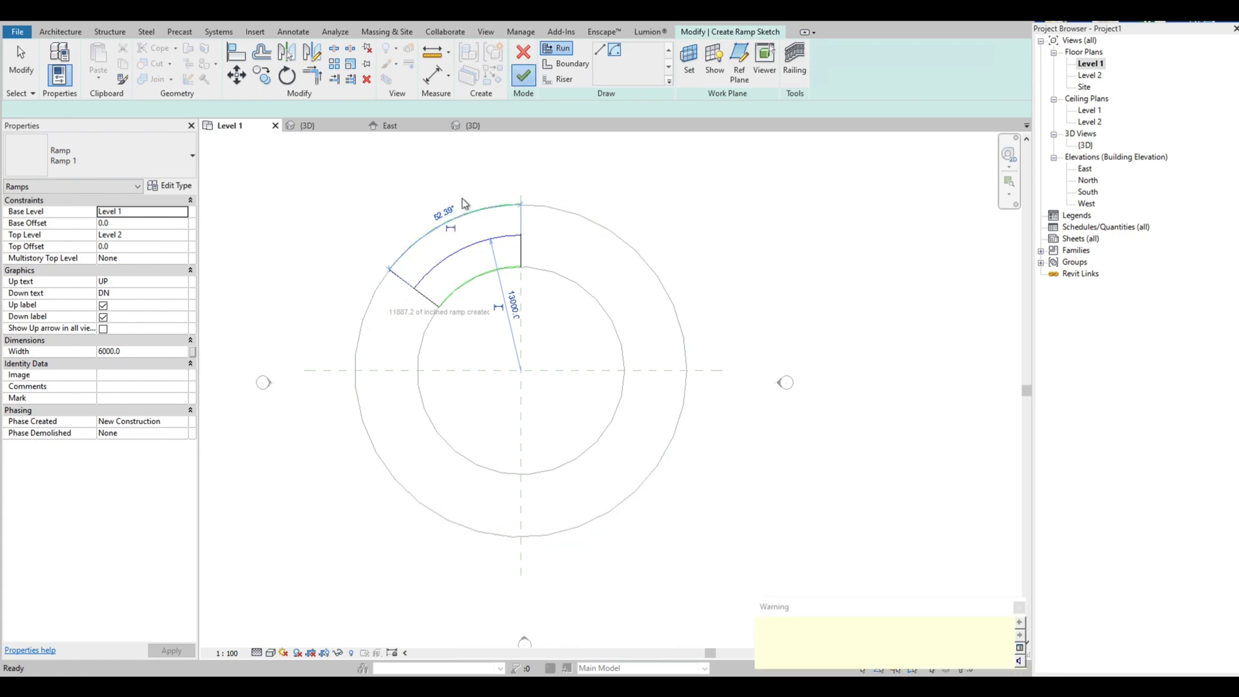
scroll(340, 290, "up", 1)
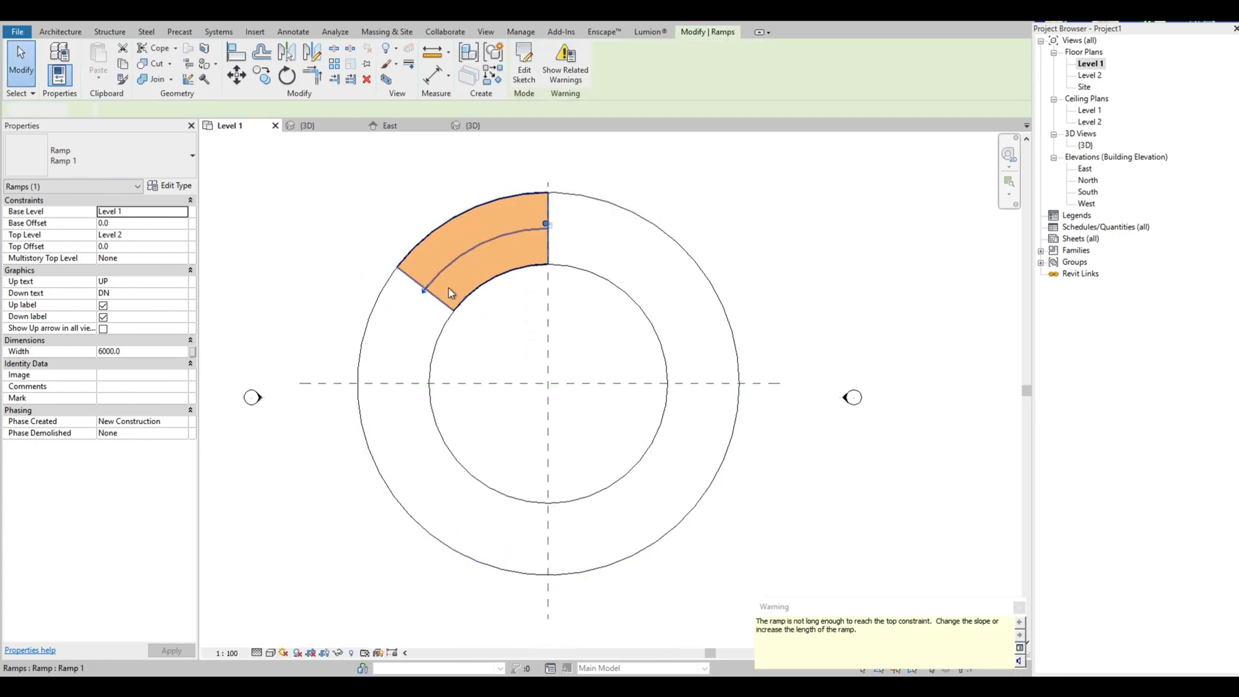
key("Escape")
left_click(478, 237)
key("Escape")
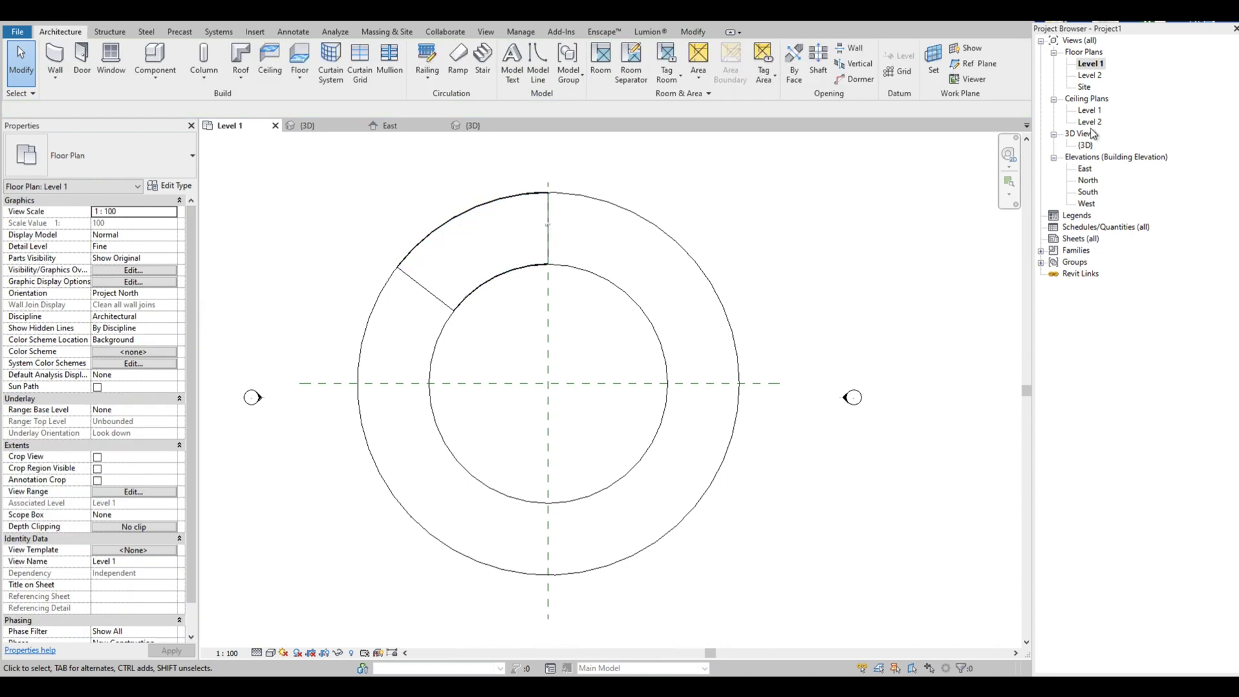
double_click(1085, 169)
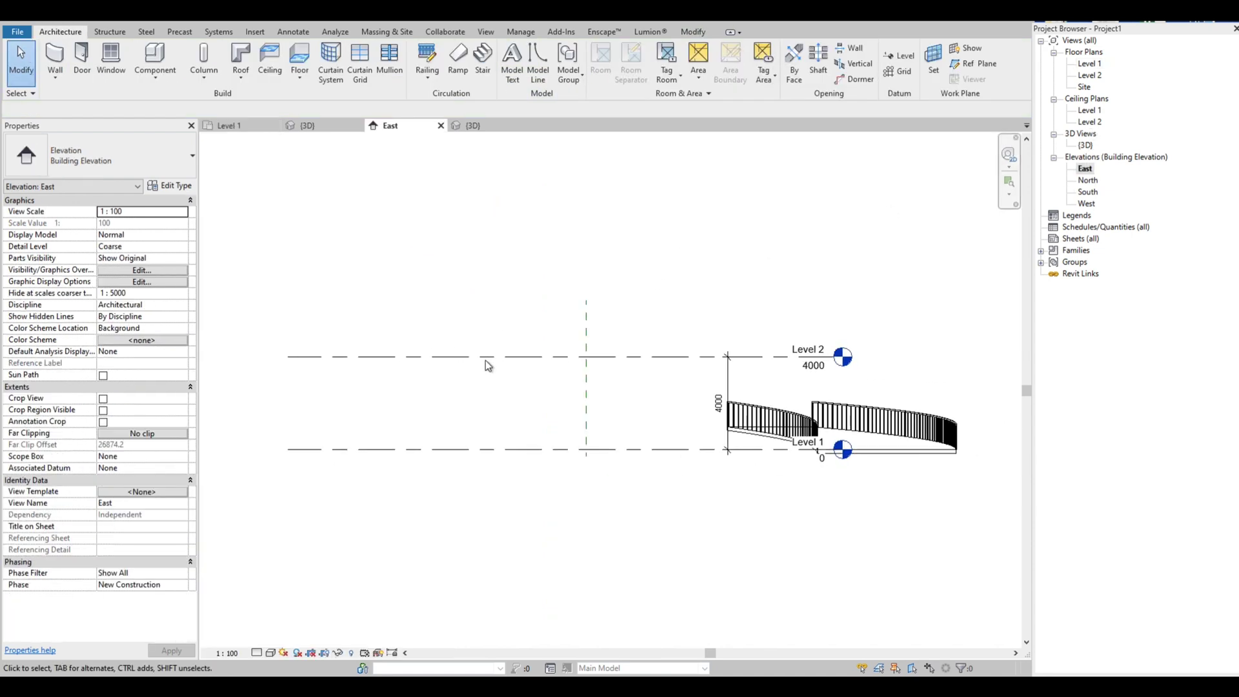
left_click(872, 435)
left_click(629, 245)
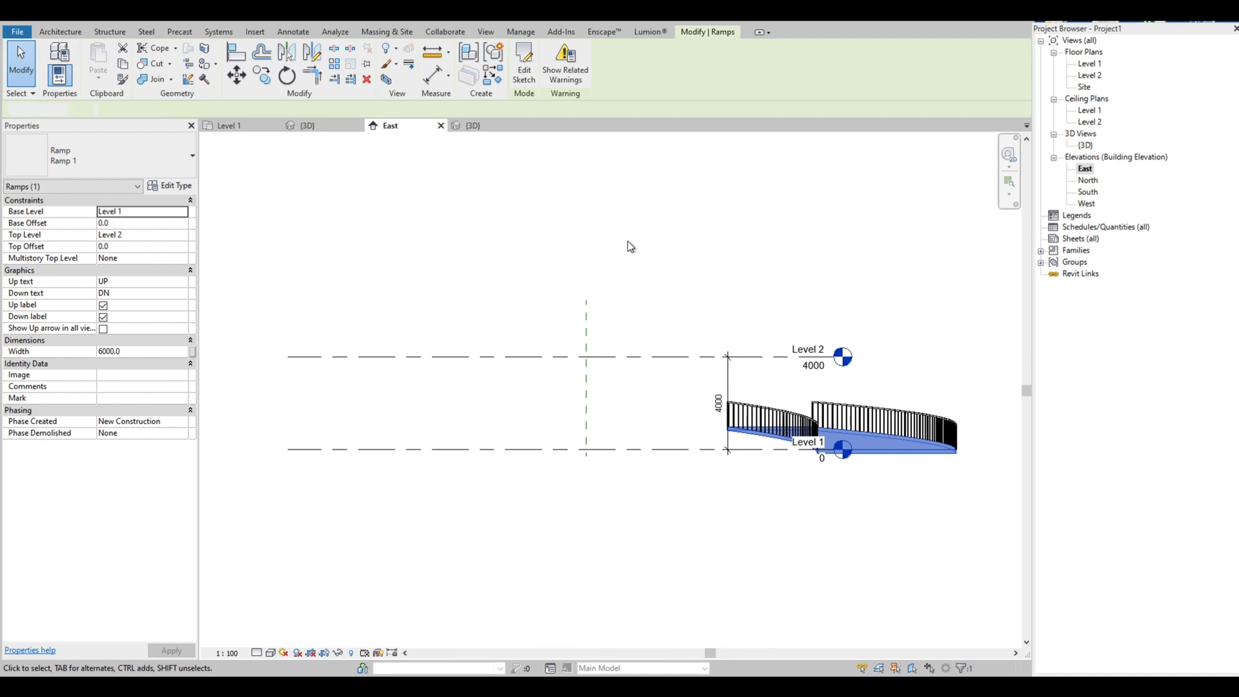
double_click(1089, 64)
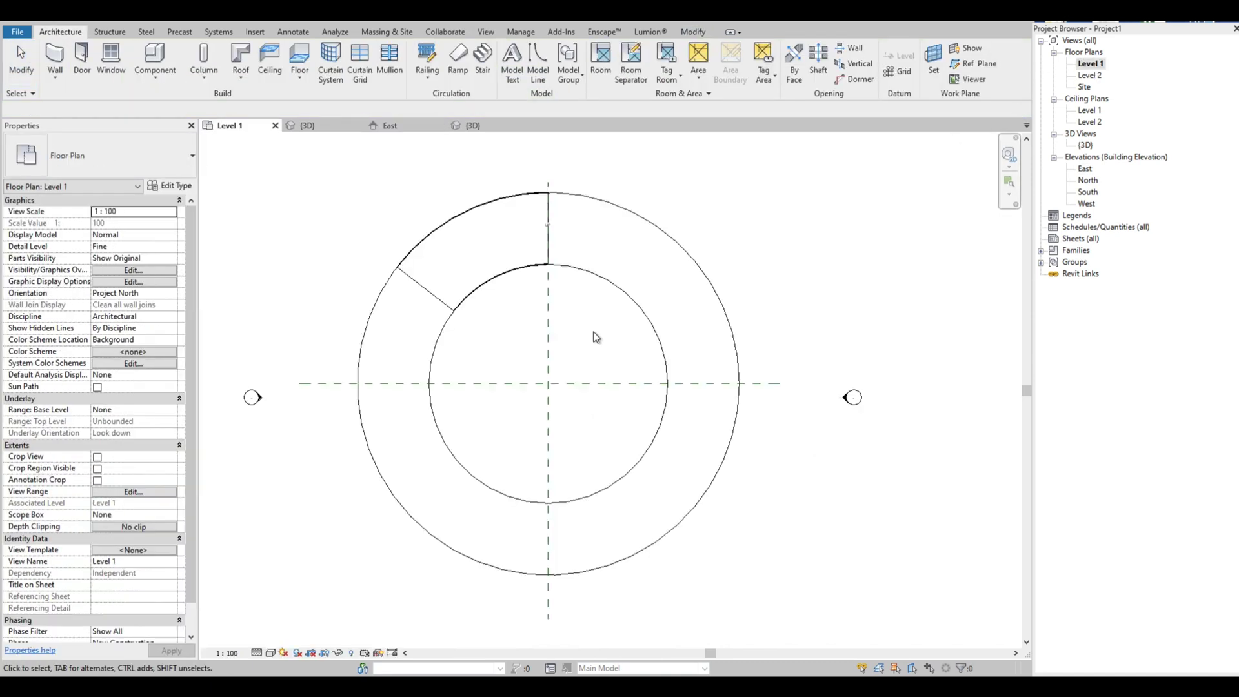
left_click_drag(536, 394, 593, 344)
key("Delete")
left_click_drag(688, 304, 555, 246)
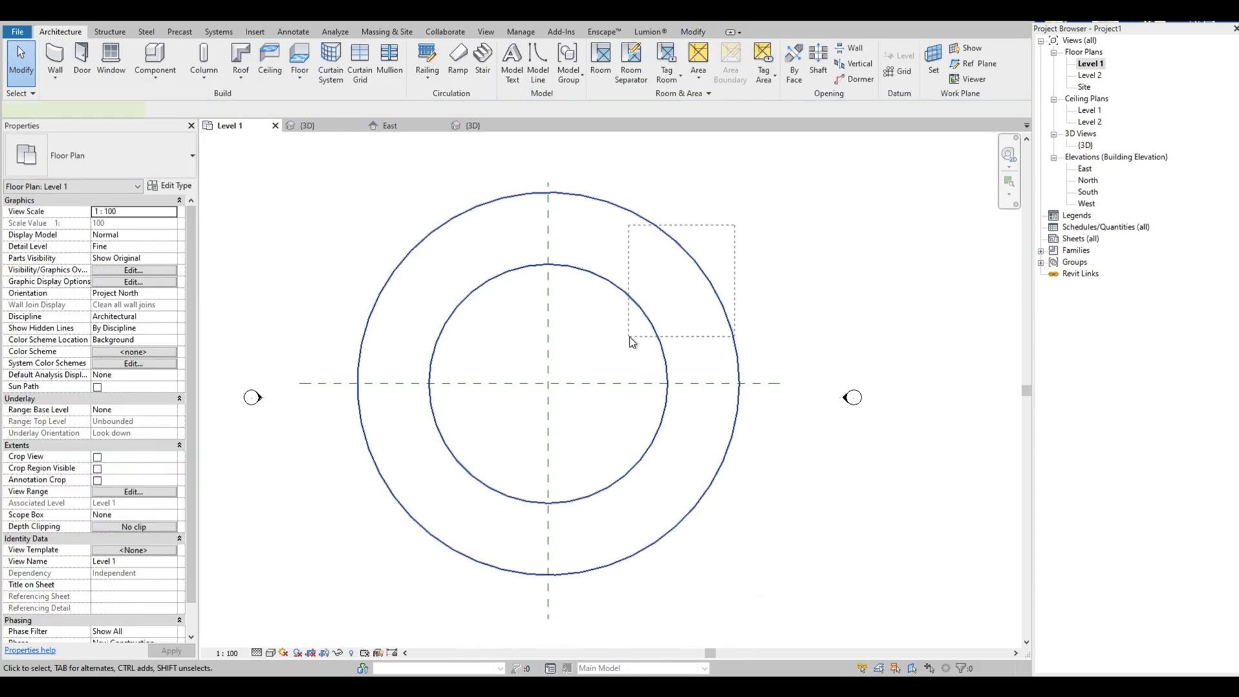
key("Delete")
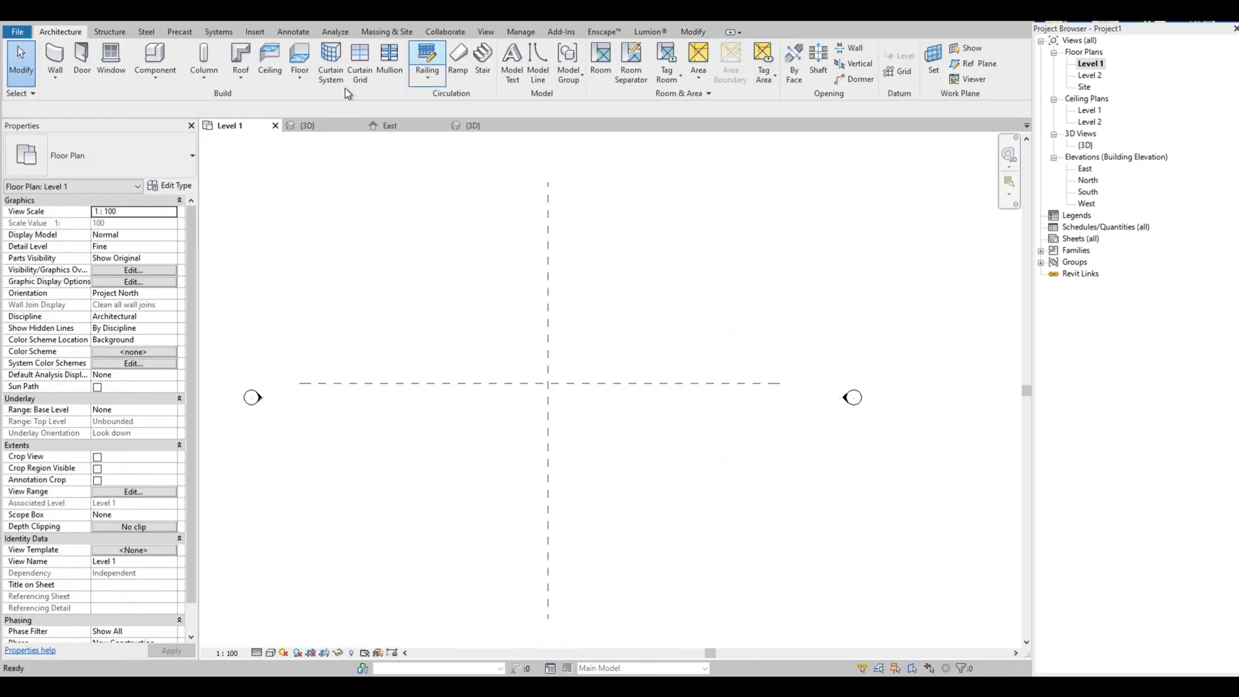
Step: Start a new ramp and set the Ramp 1 type's Maximum Incline Length to 120000
left_click(457, 59)
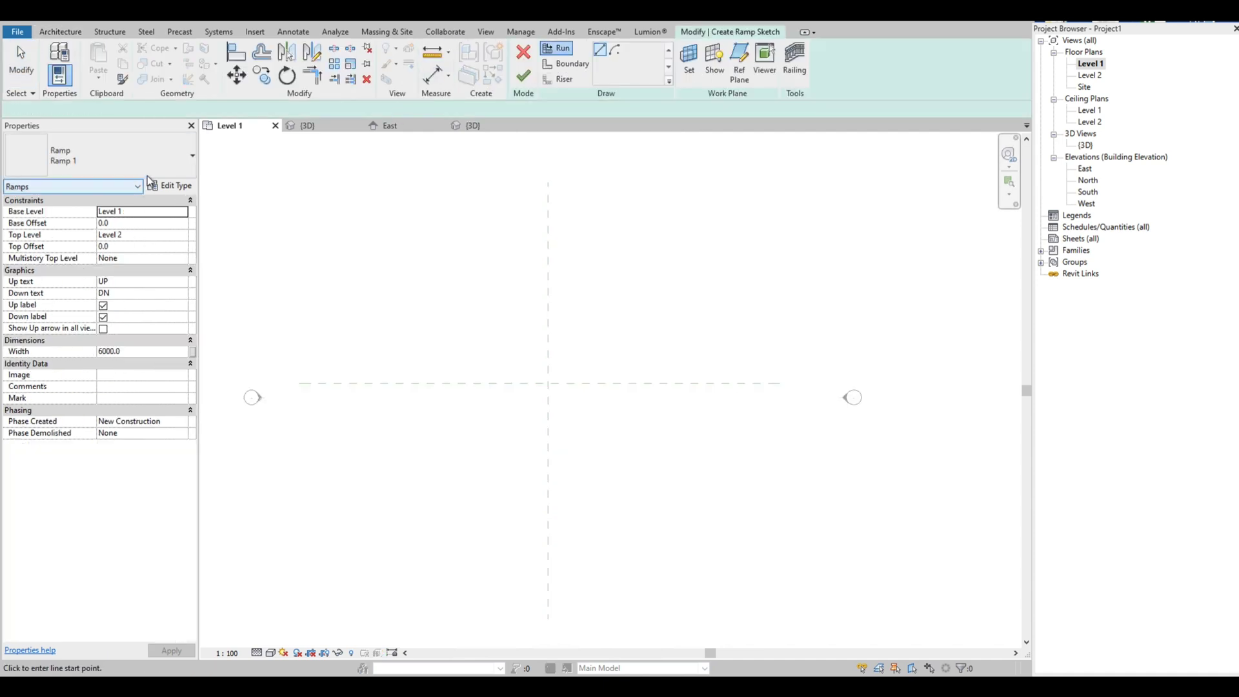
left_click(173, 186)
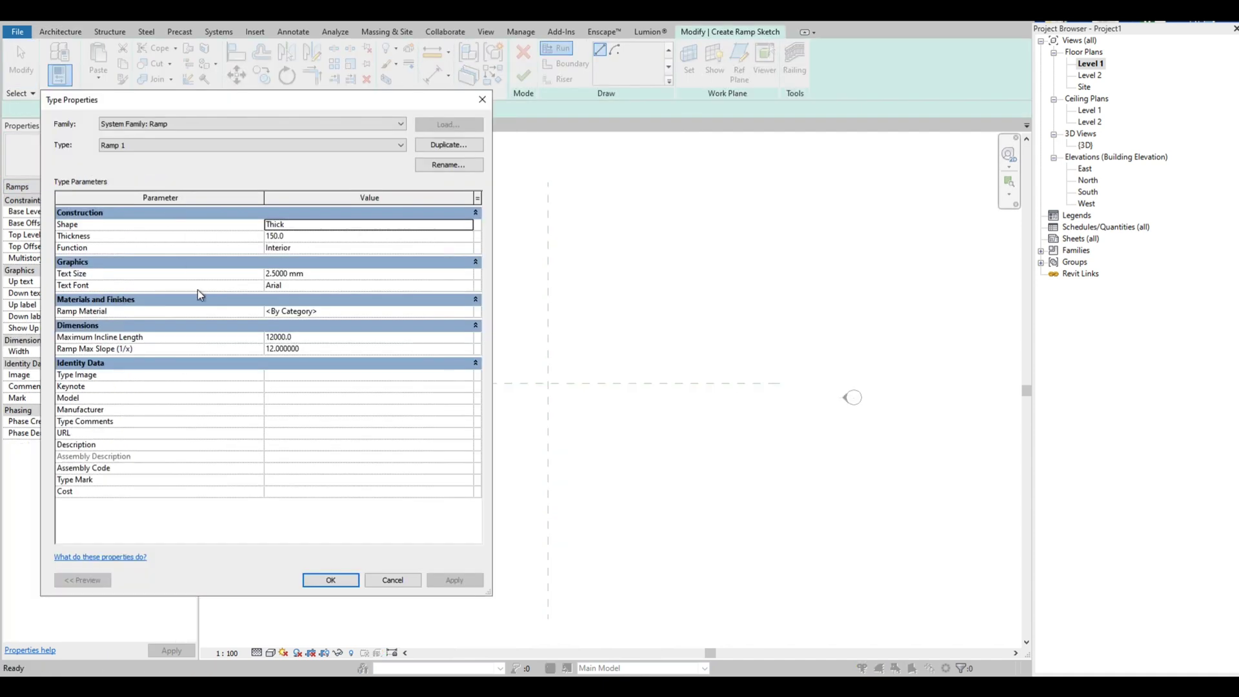
left_click(272, 338)
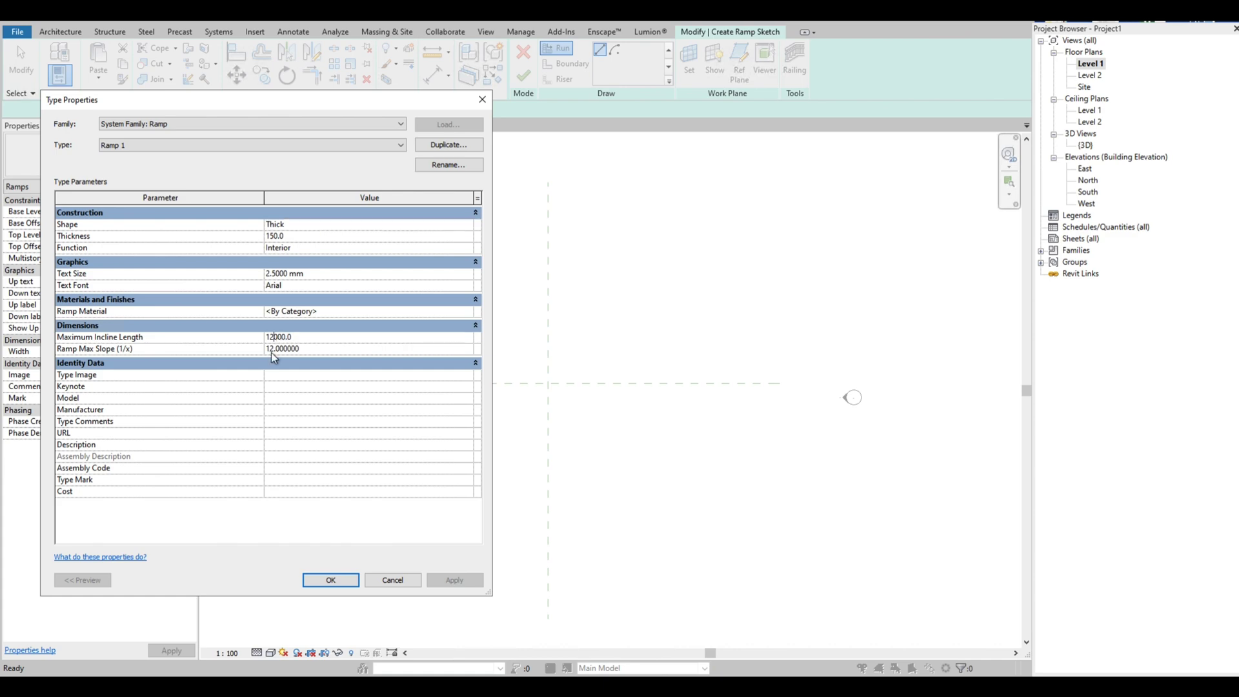
type("0")
left_click(468, 583)
left_click(332, 580)
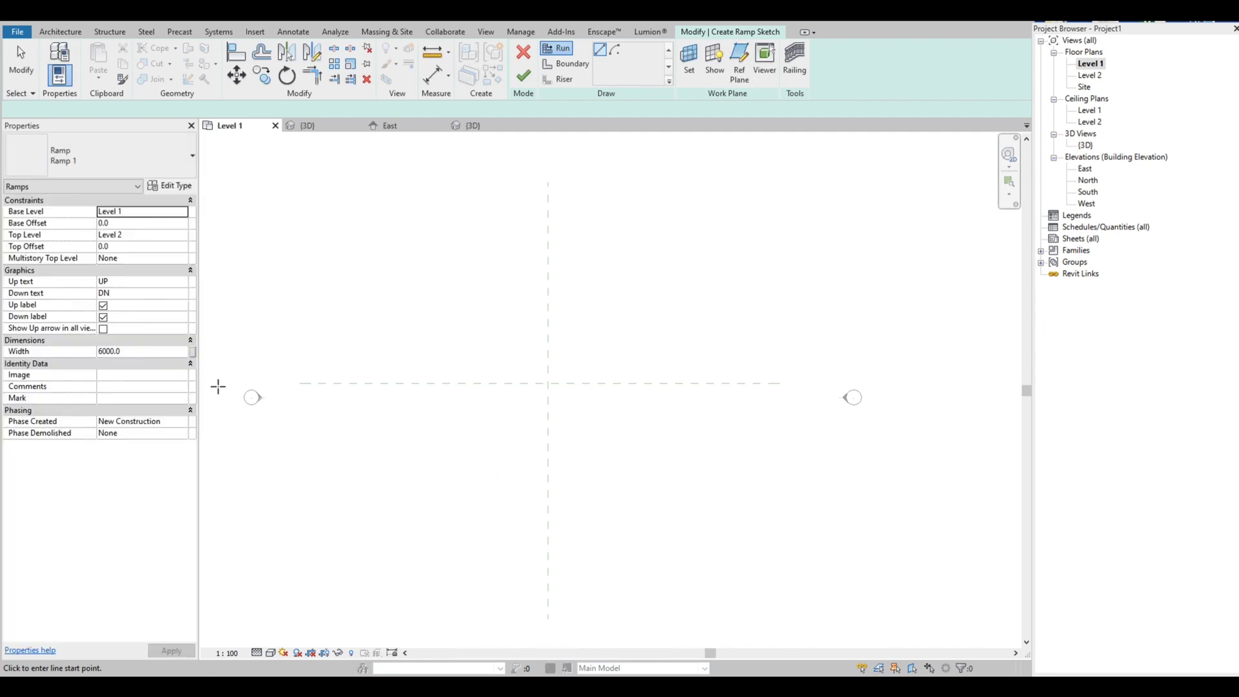
Step: Sketch a 13000-radius arc ramp run sweeping about 211° around the plane intersection, and finish
left_click(615, 55)
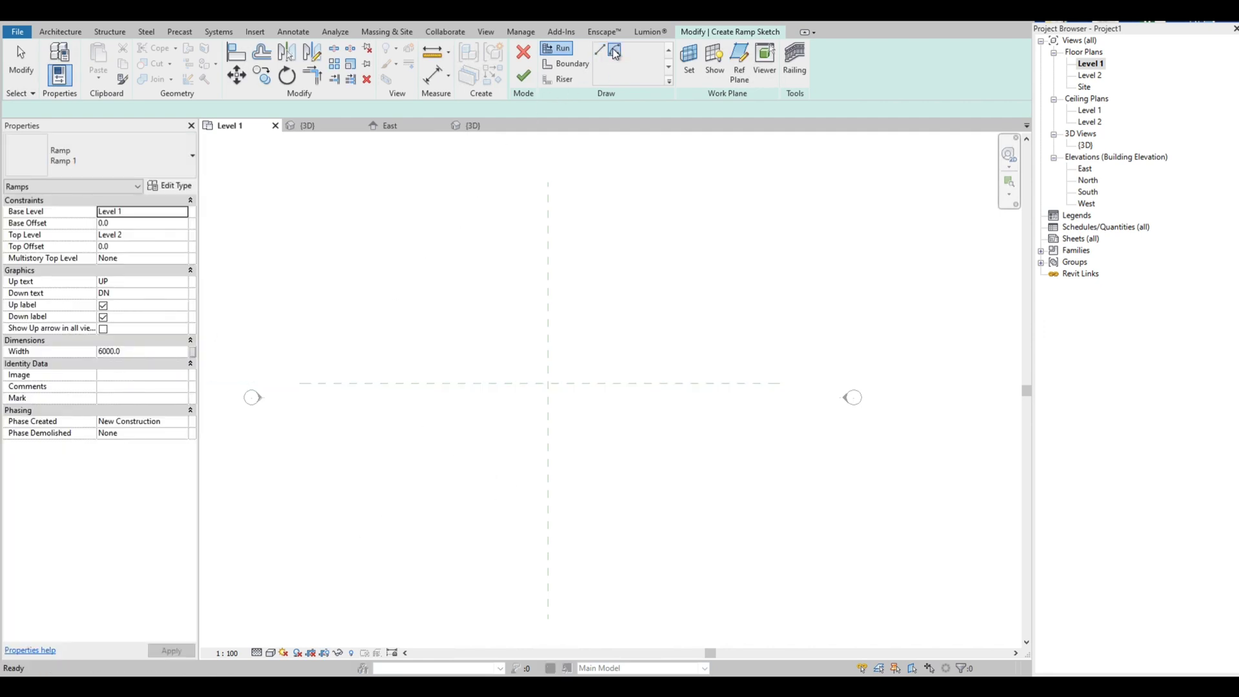
left_click(548, 383)
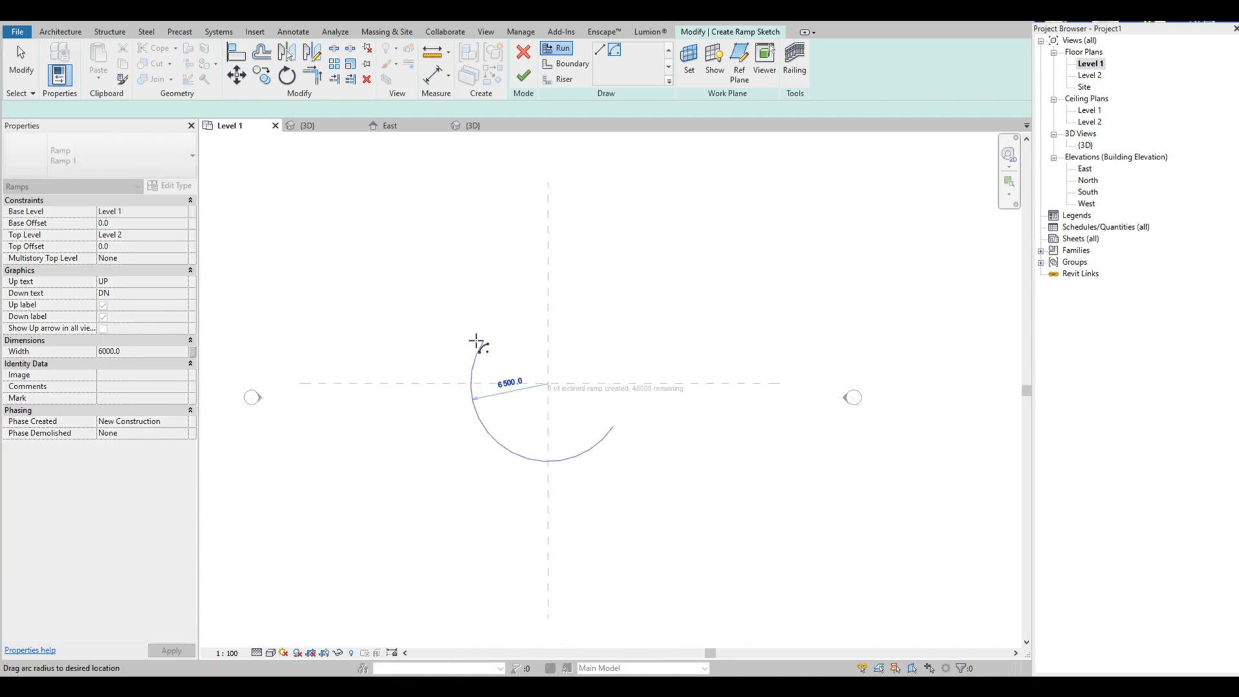
type("13000")
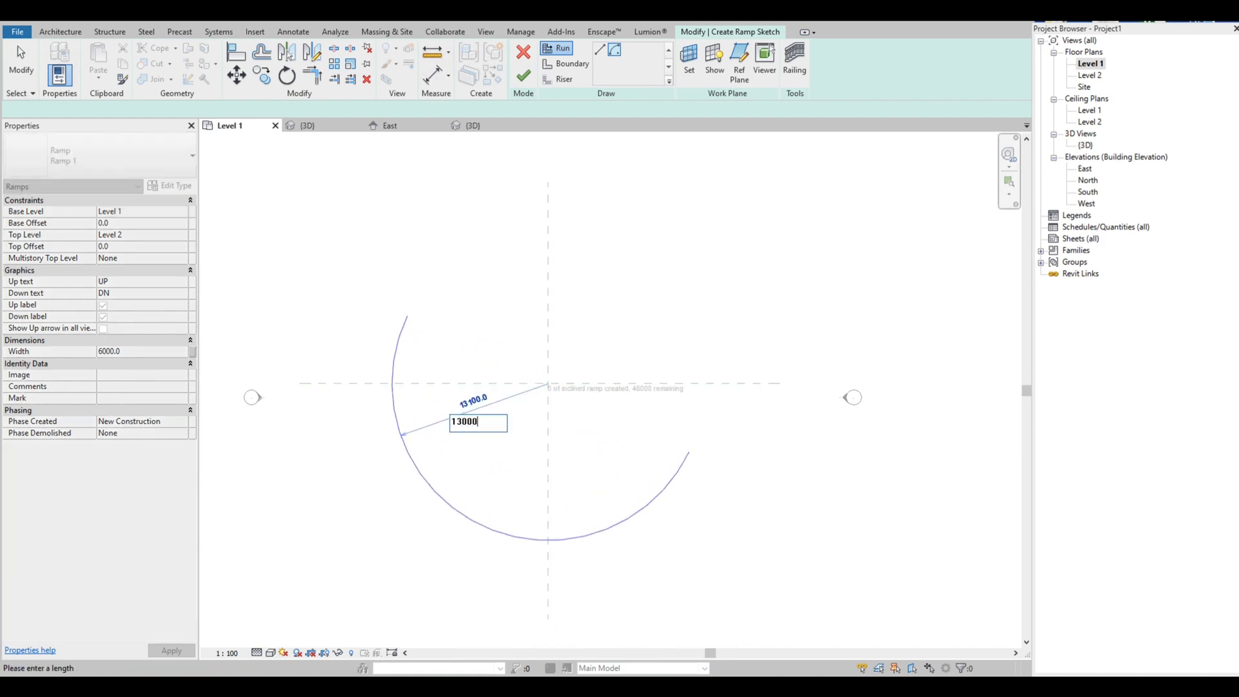
key("Return")
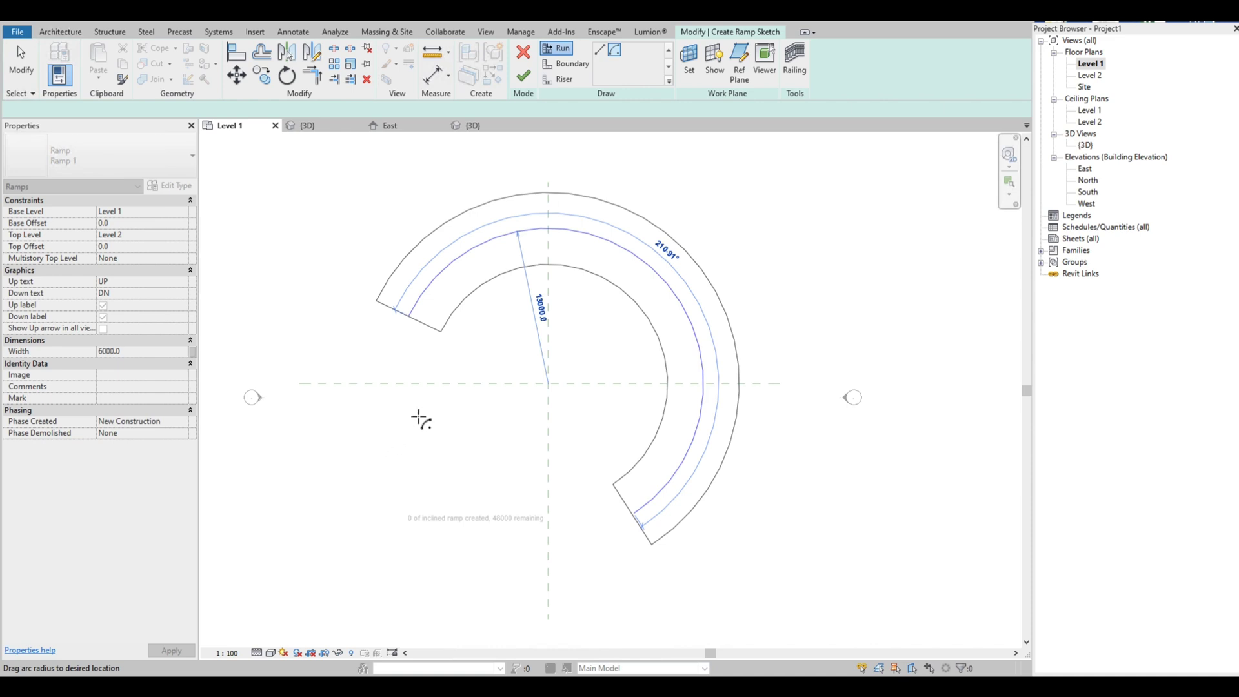
left_click(422, 418)
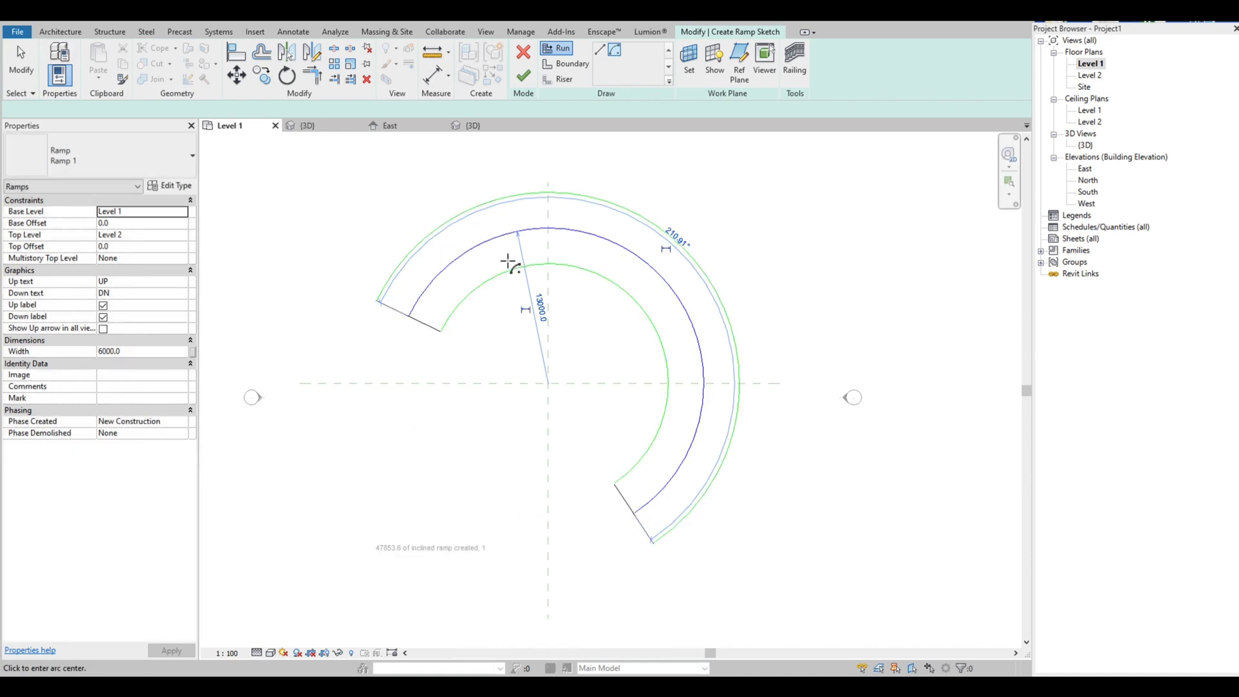
left_click(522, 77)
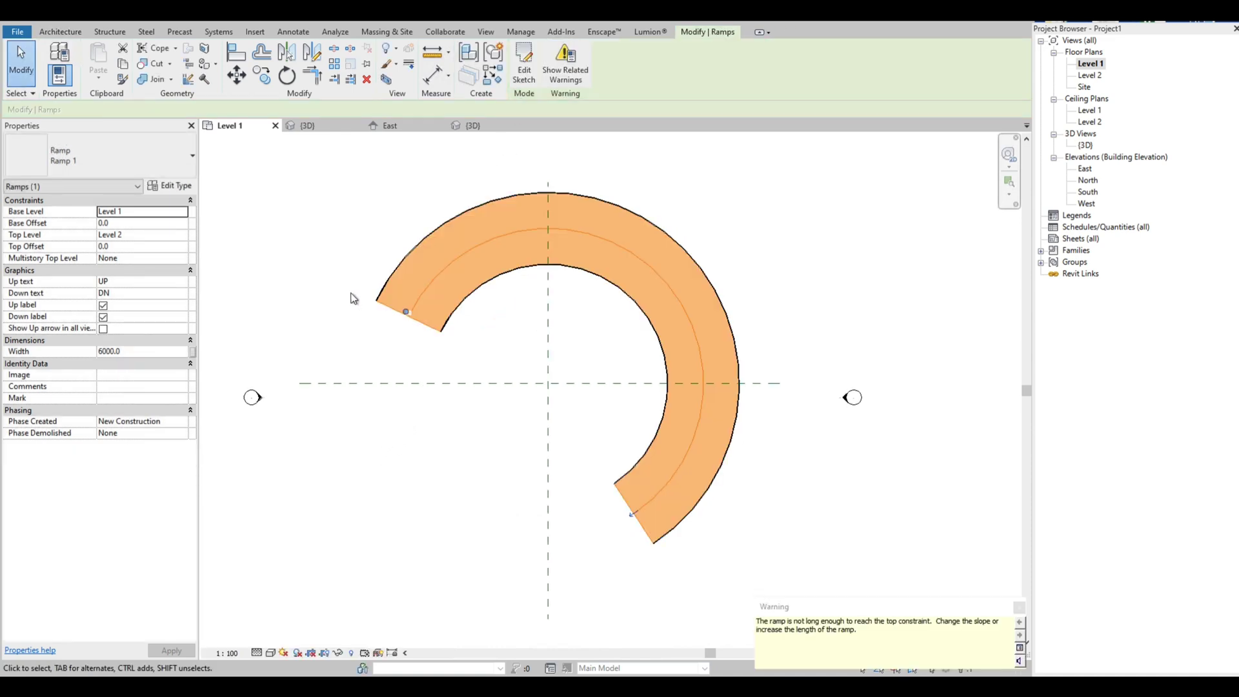
Step: Check the new ramp in the East elevation
double_click(1089, 149)
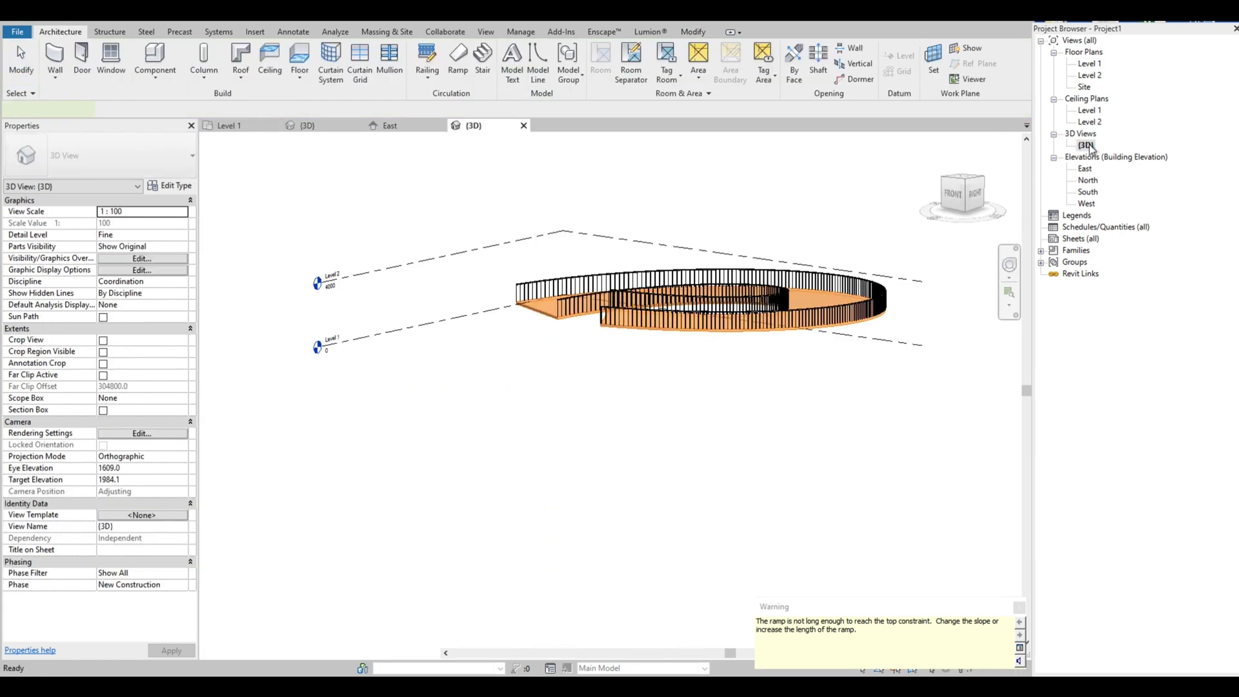
double_click(1085, 170)
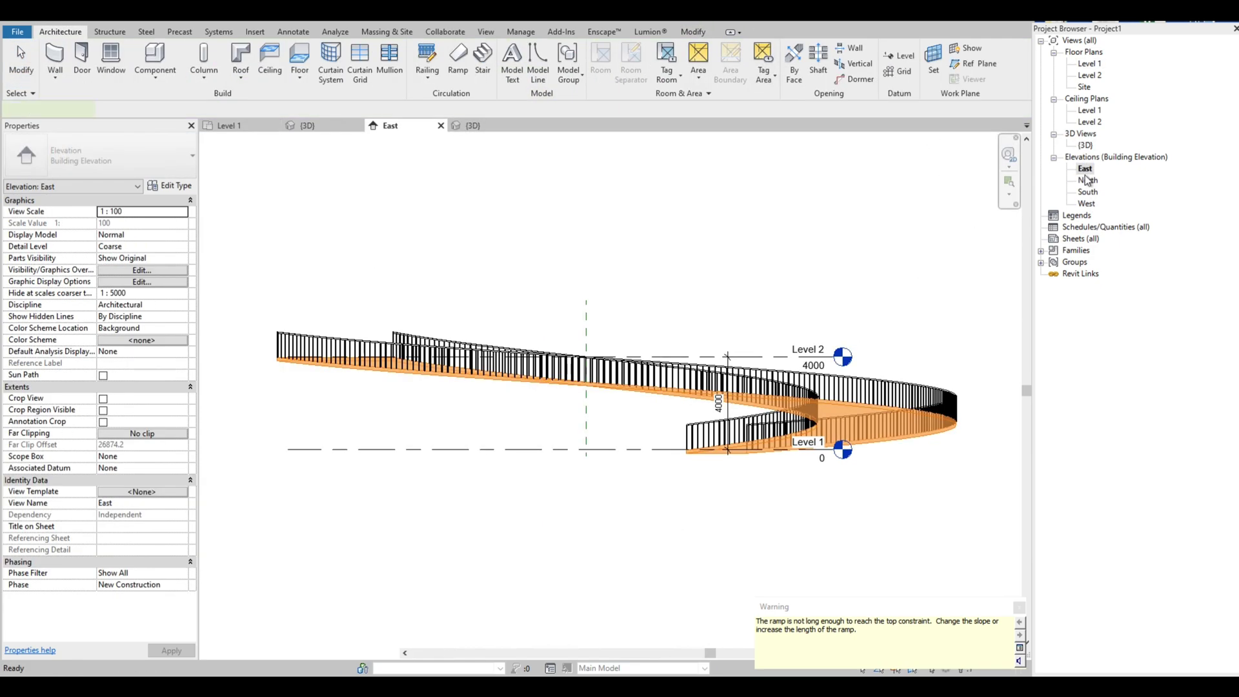
left_click(676, 270)
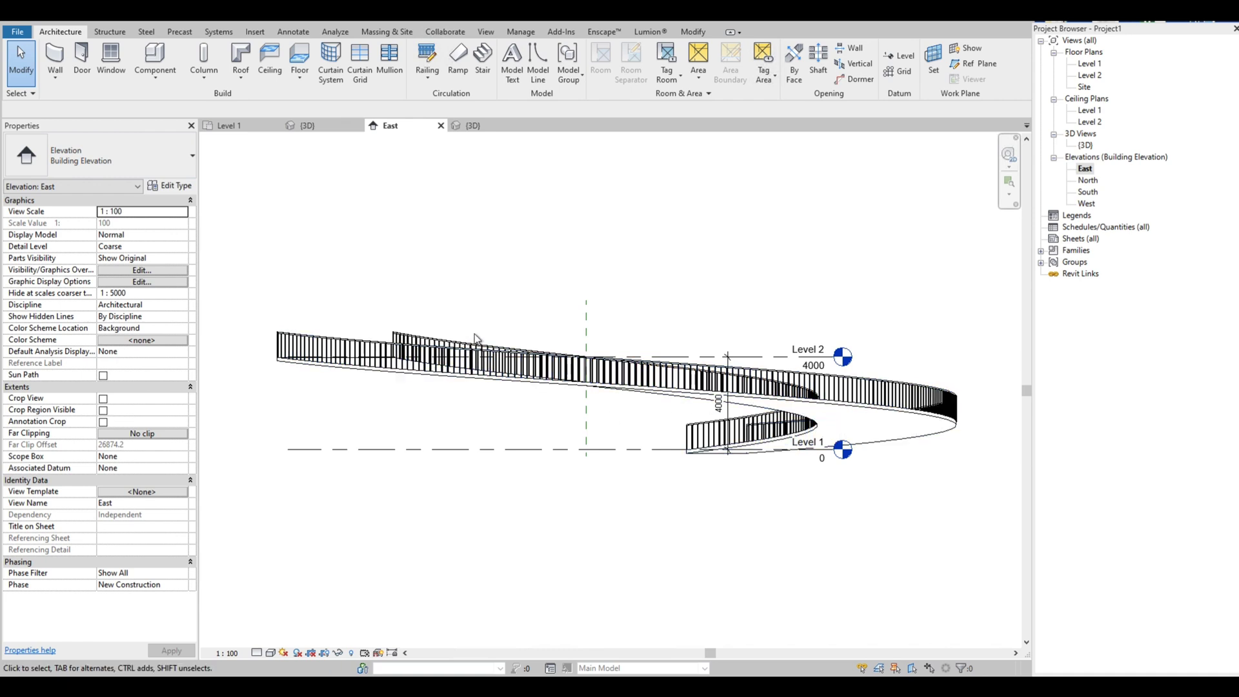
scroll(474, 334, "down", 2)
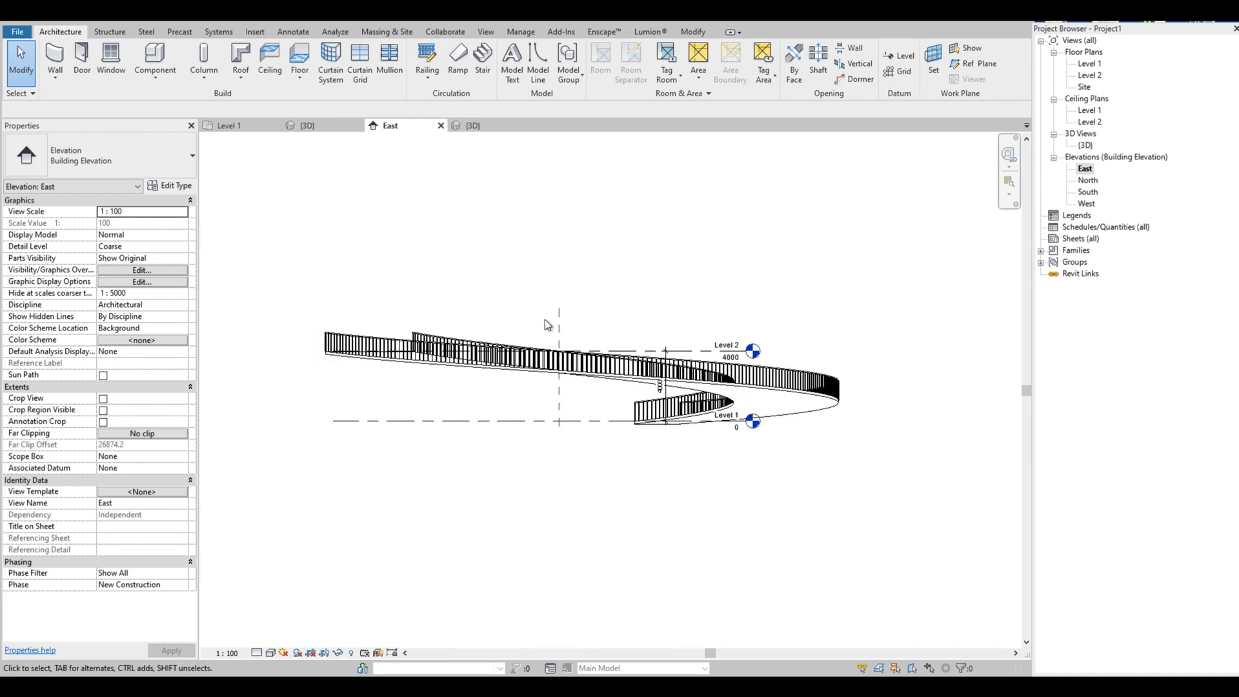
Step: Orbit the 3D view around the curved ramp and its railings, ending on the LEFT view
double_click(1085, 146)
middle_click_drag(710, 284, 715, 343, "shift")
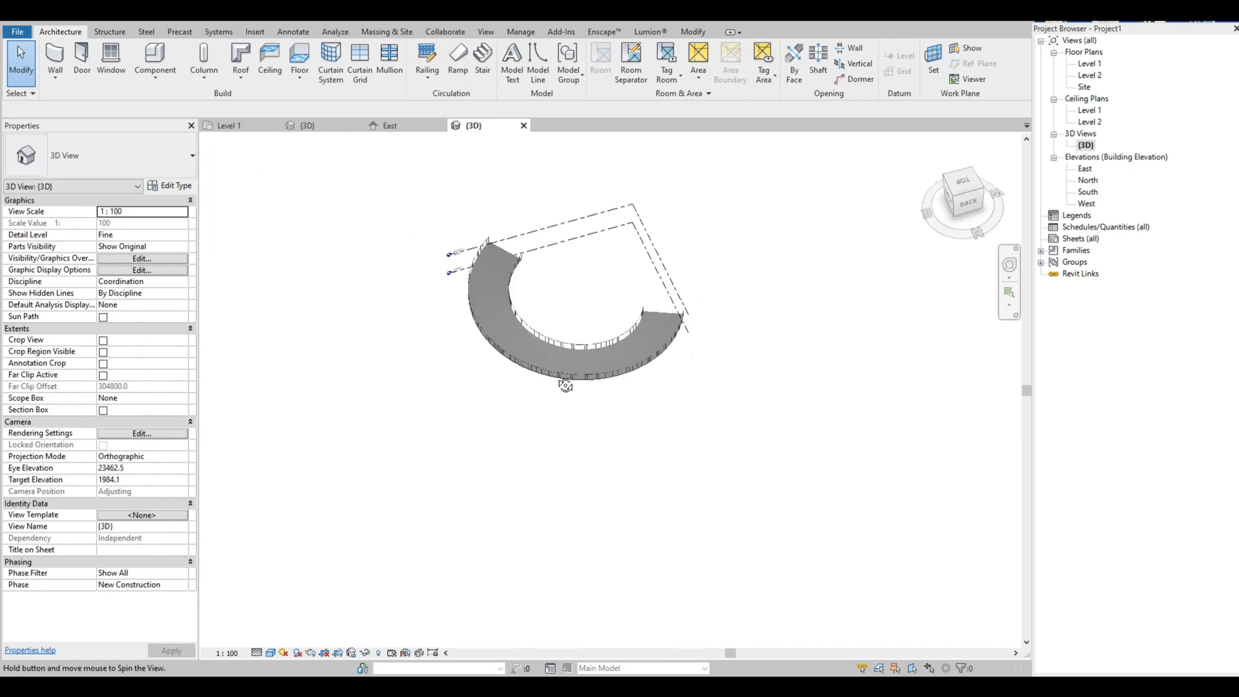
middle_click_drag(566, 385, 480, 317, "shift")
scroll(624, 293, "up", 5)
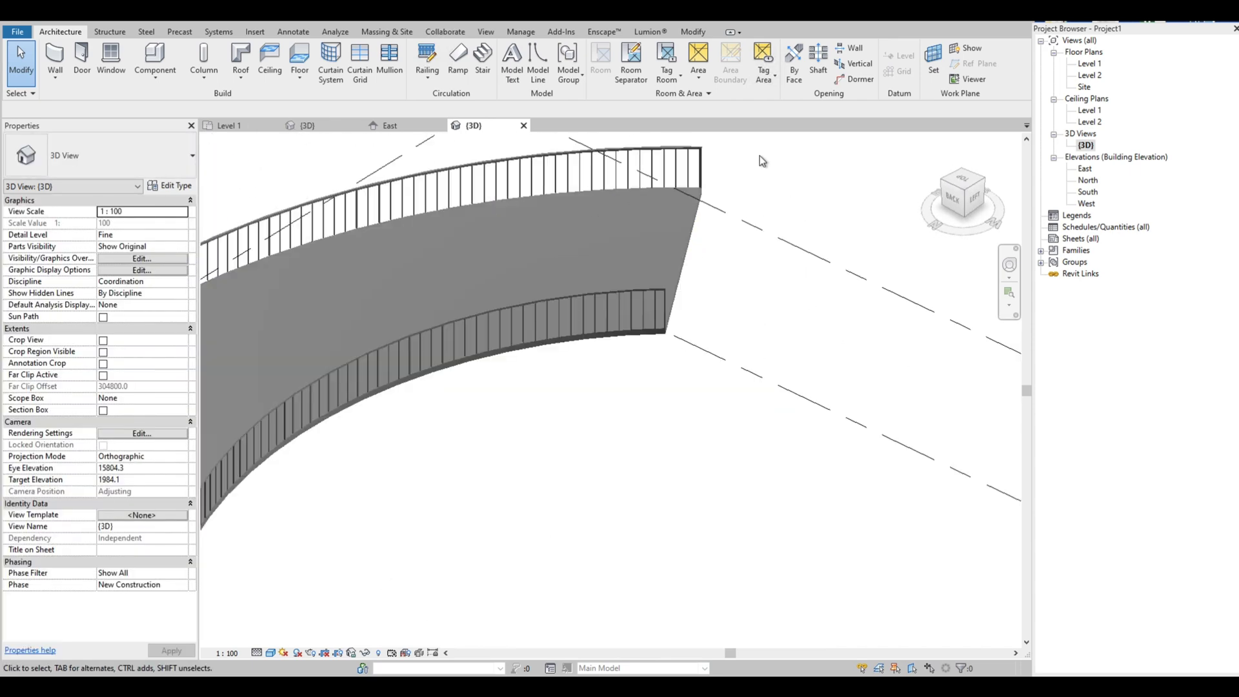
left_click(624, 293)
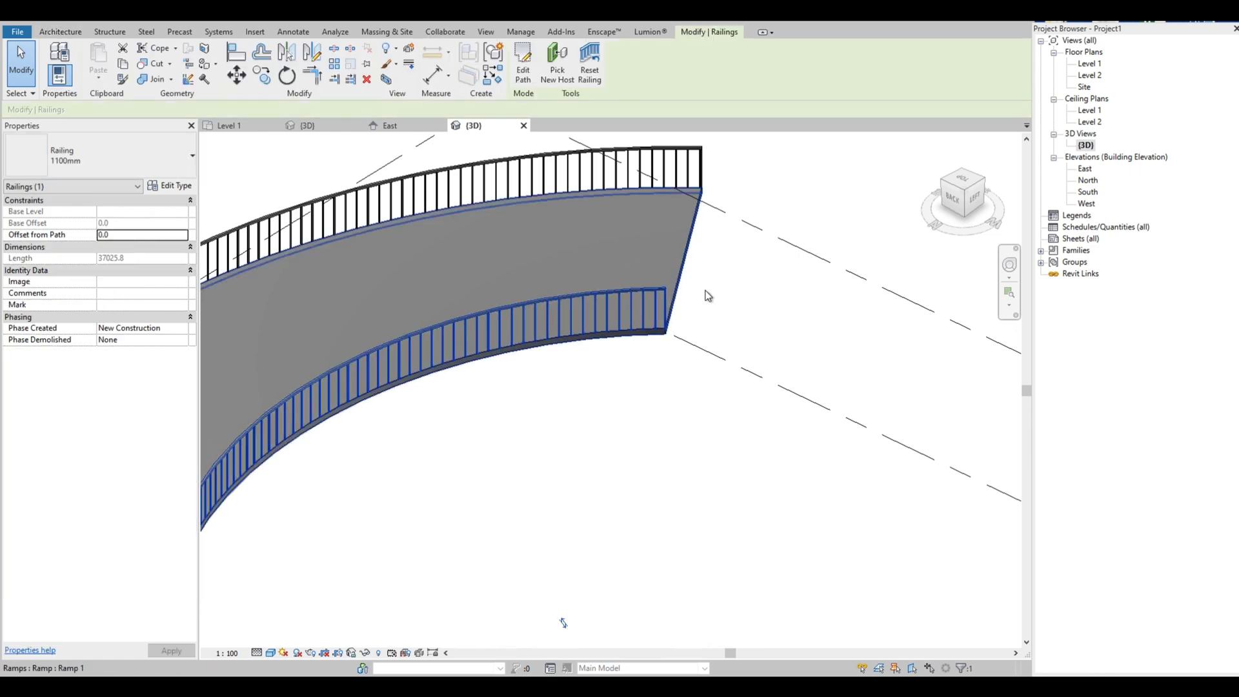
scroll(781, 293, "down", 4)
key("Escape")
middle_click_drag(710, 340, 883, 314, "shift")
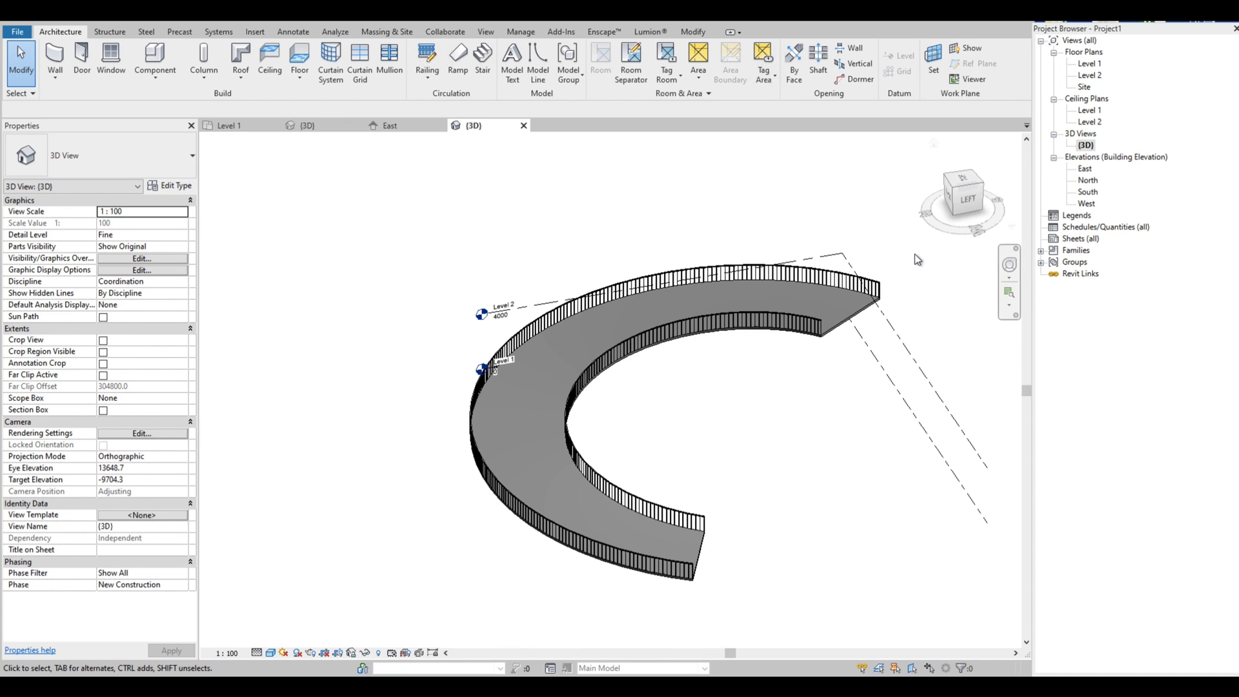
middle_click_drag(645, 362, 1081, 142, "shift")
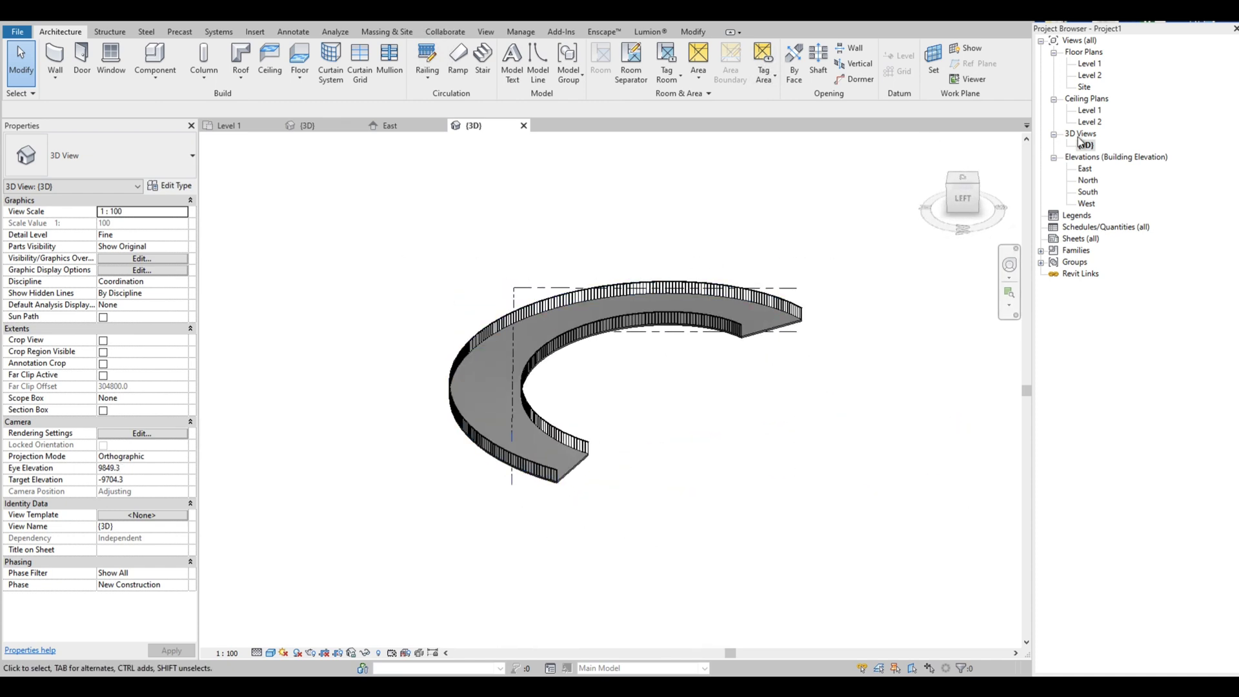
left_click(963, 198)
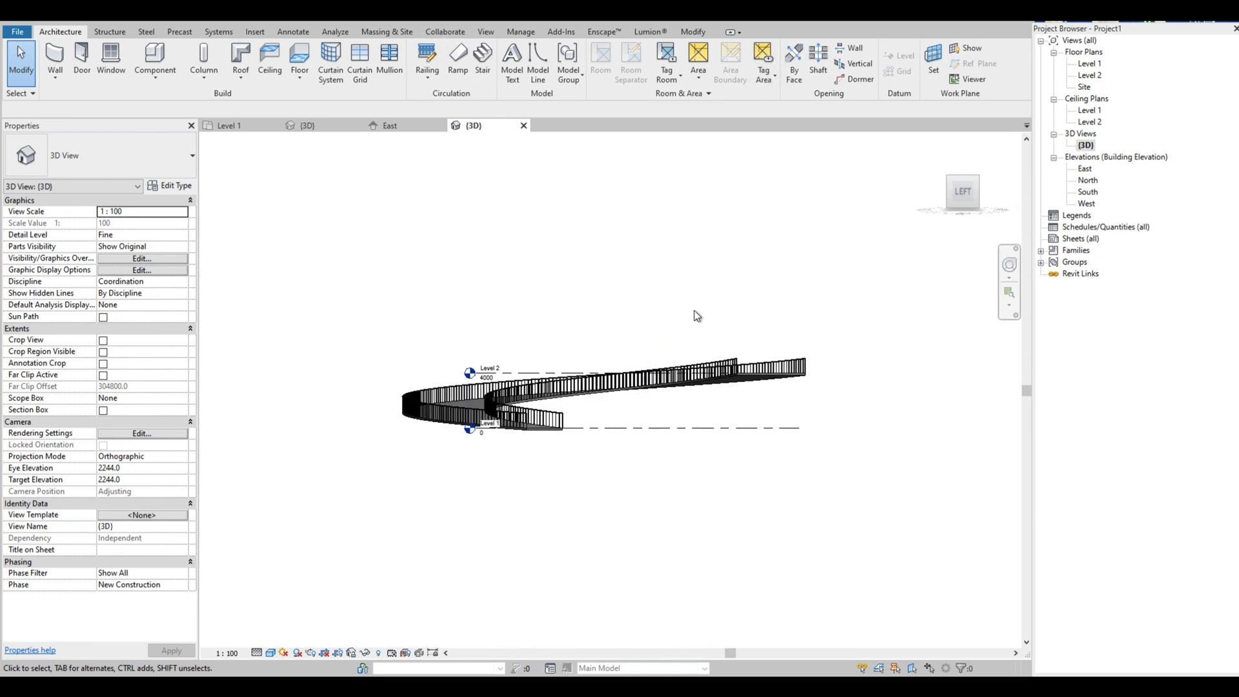
scroll(698, 316, "up", 5)
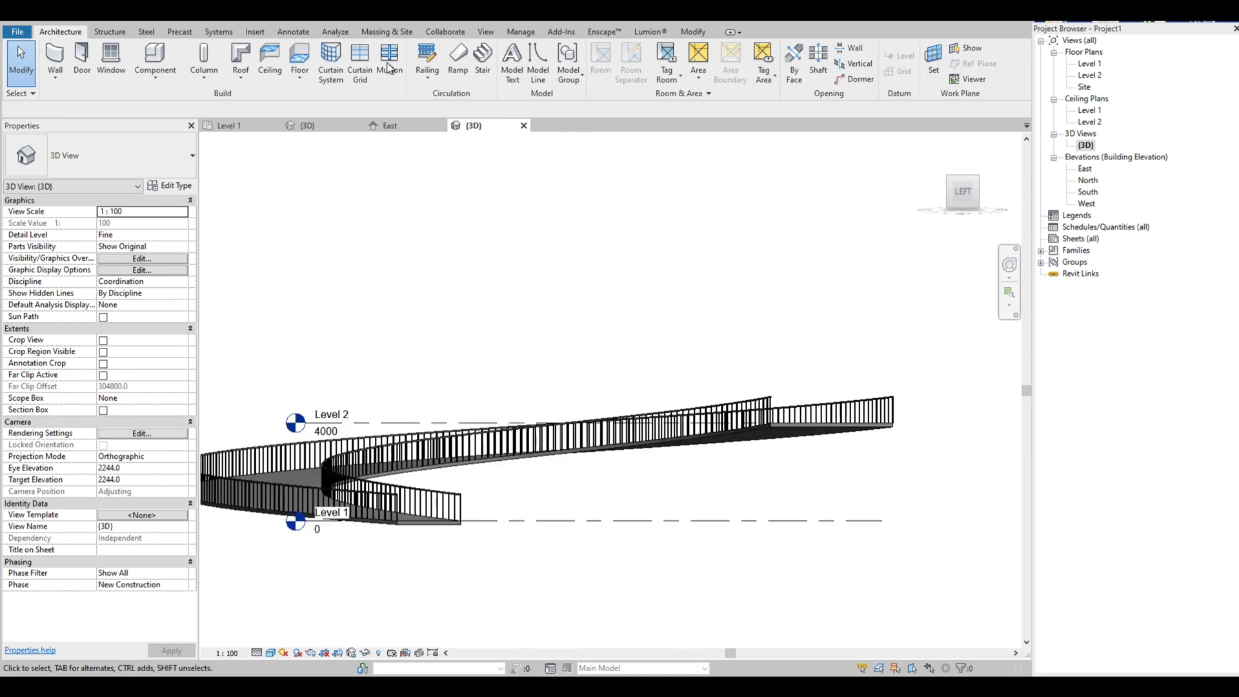
Step: From Massing & Site, start an in-place mass named Mass 1
left_click(390, 32)
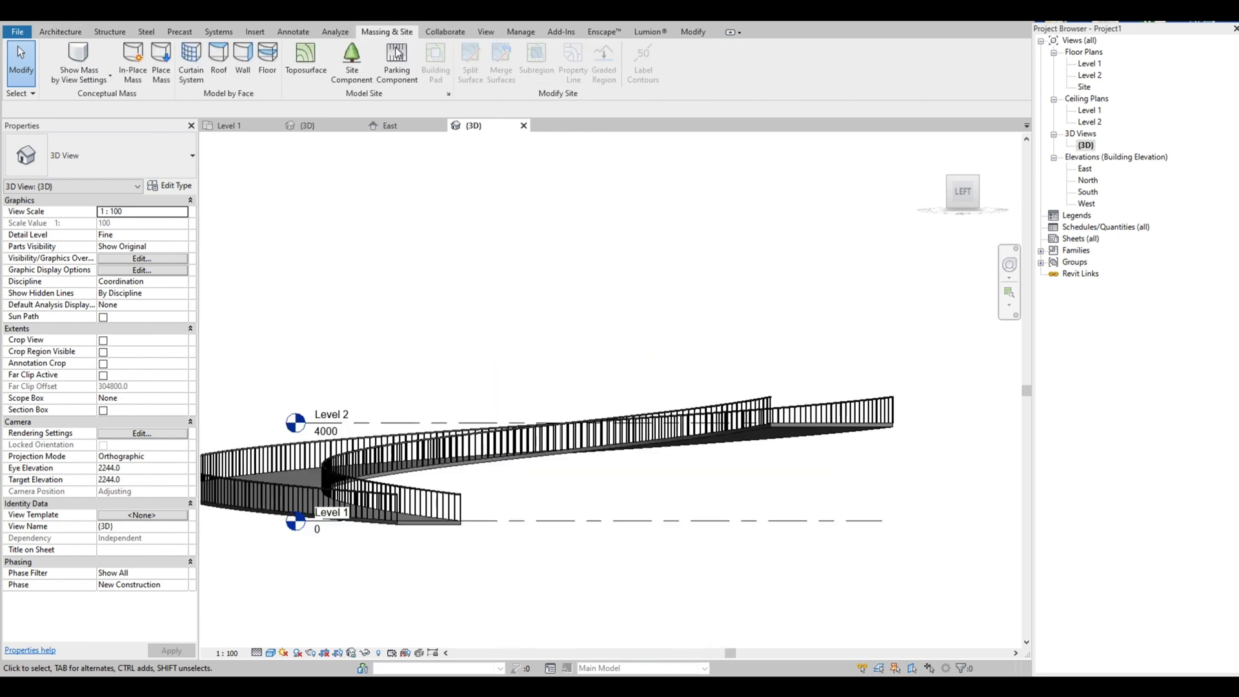
middle_click_drag(510, 190, 391, 250, "shift")
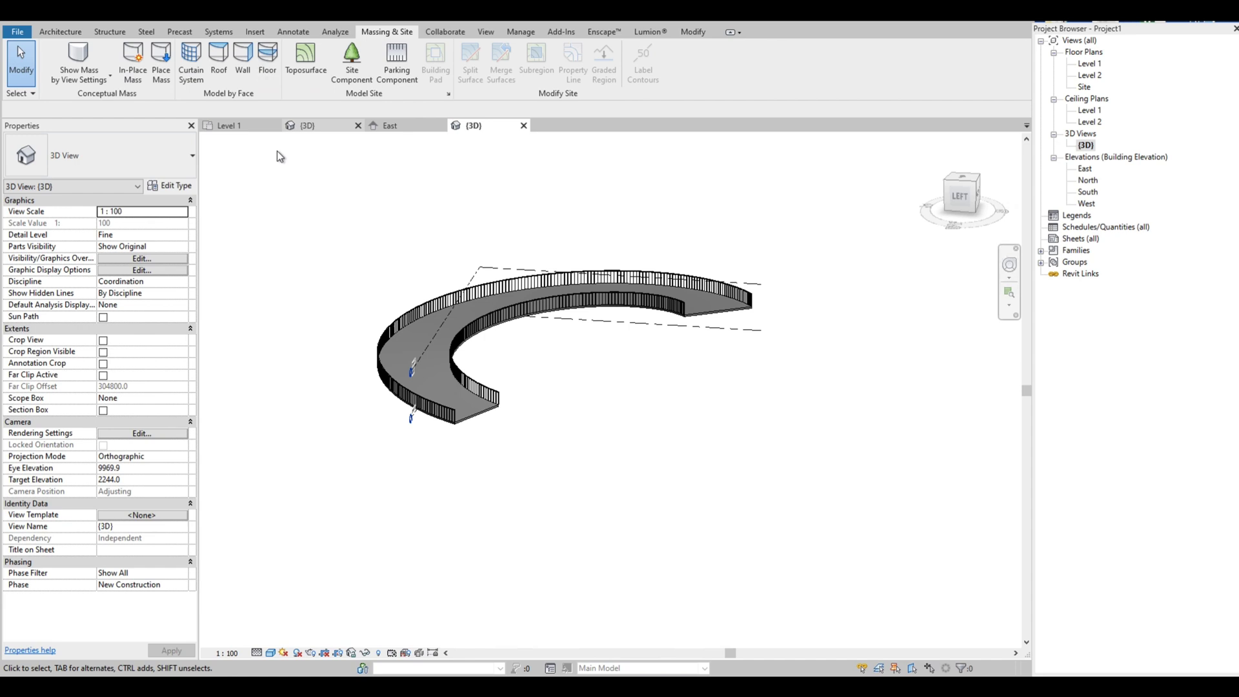
left_click(131, 55)
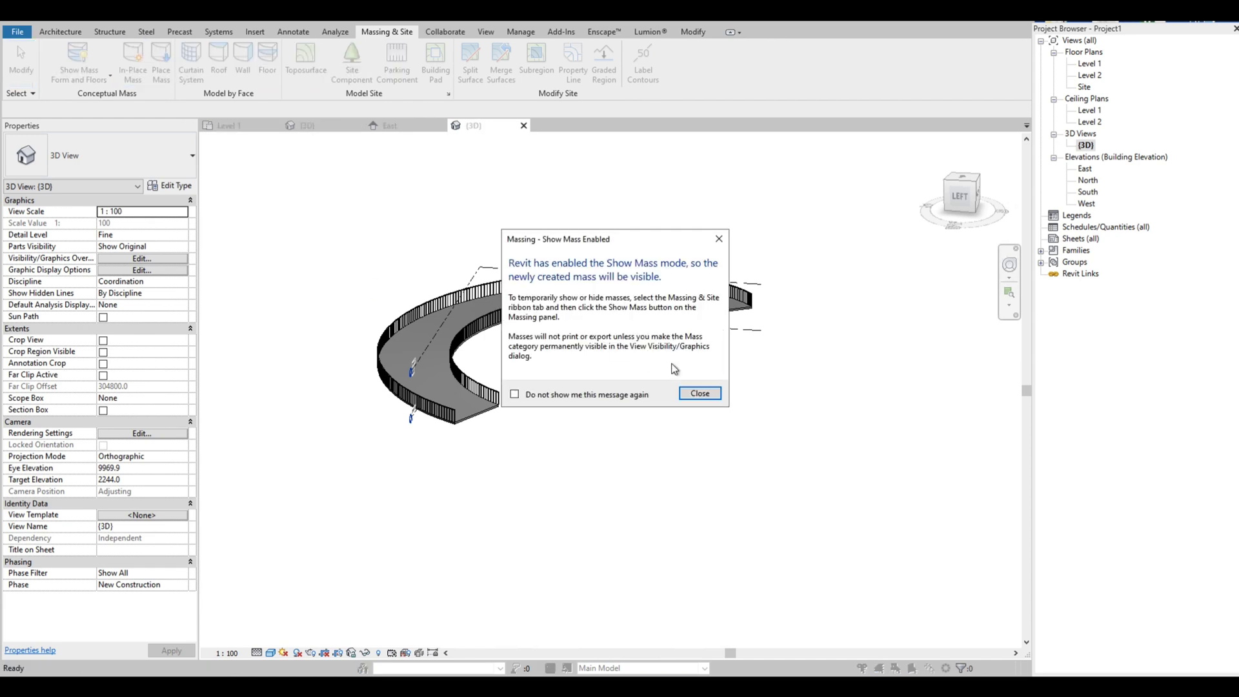
left_click(705, 393)
left_click(276, 518)
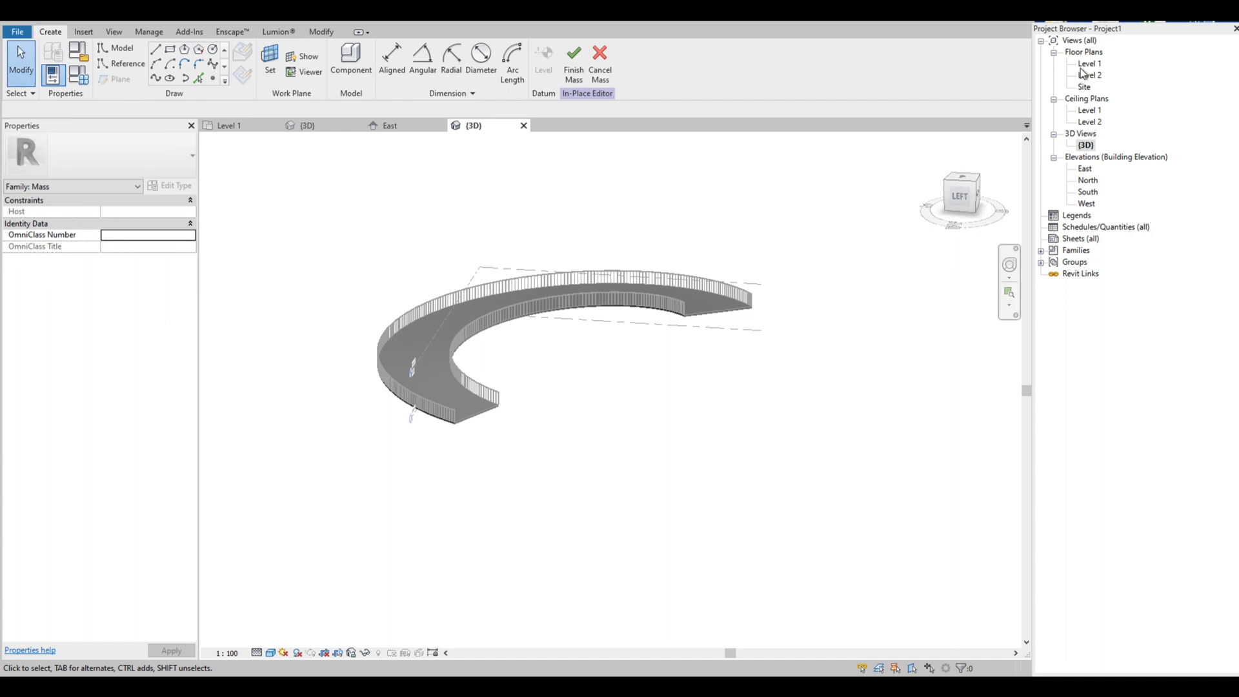
scroll(709, 299, "up", 5)
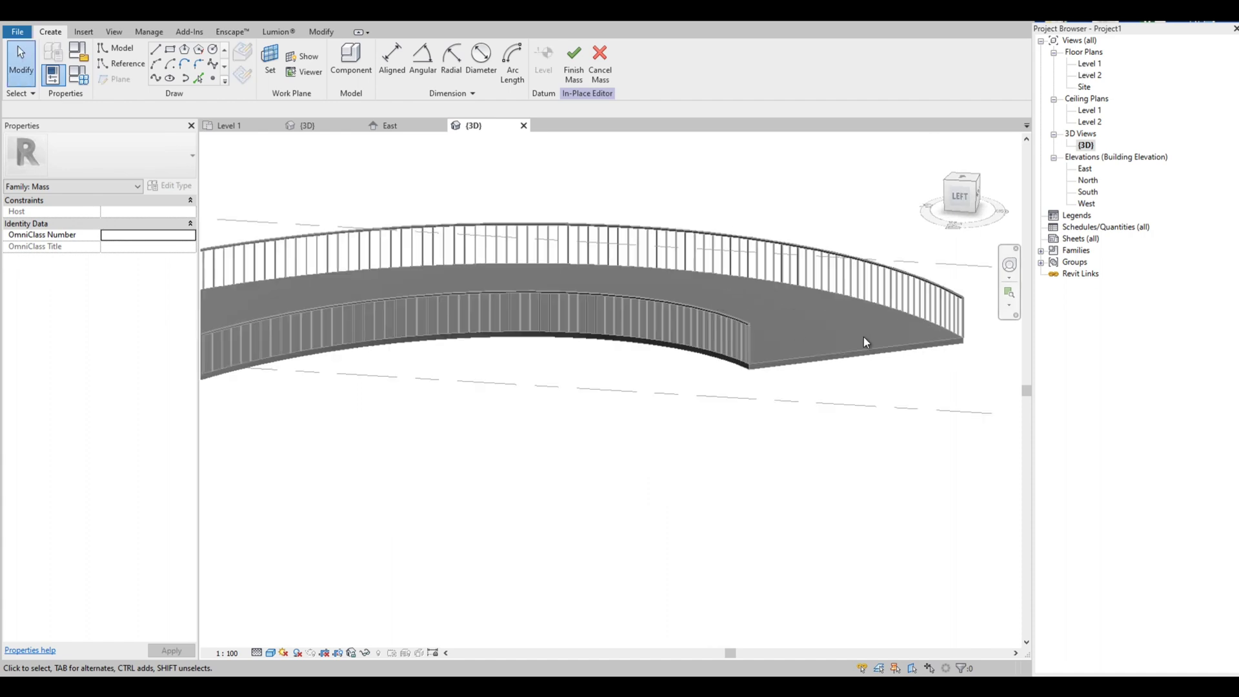
Step: Fit the ramp in view and start a spline at the railing end along the ramp edge
key("z")
key("f")
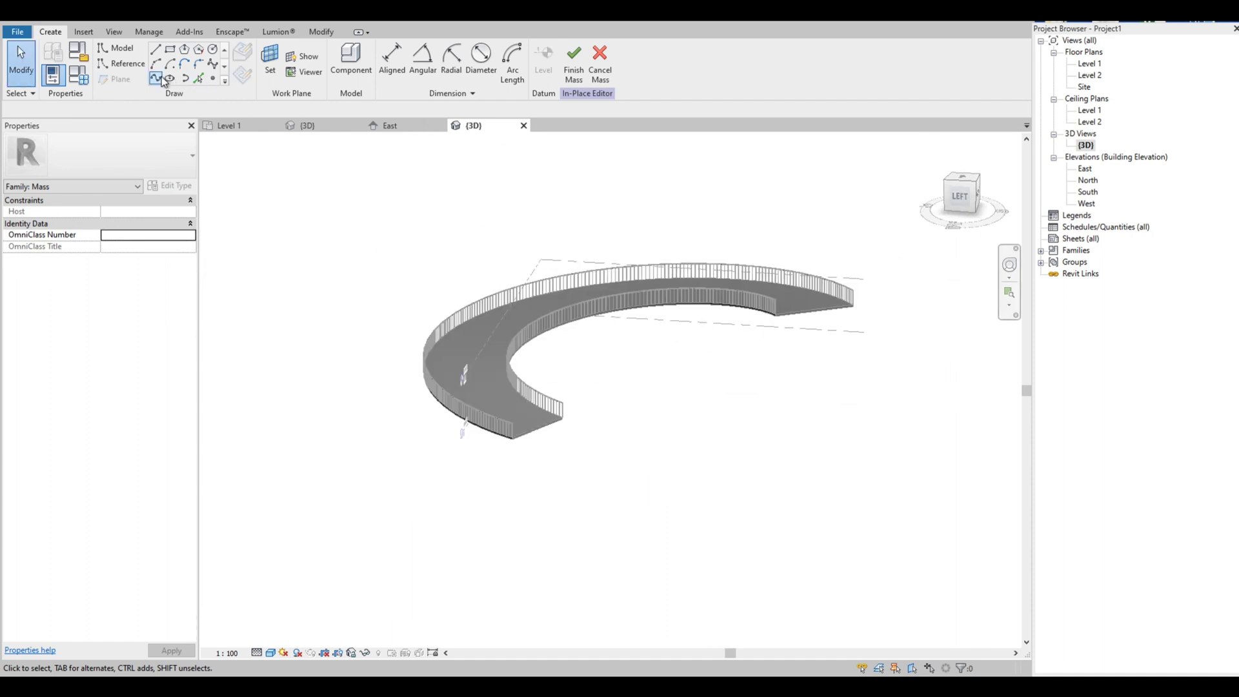
key("l")
key("i")
scroll(741, 269, "up", 8)
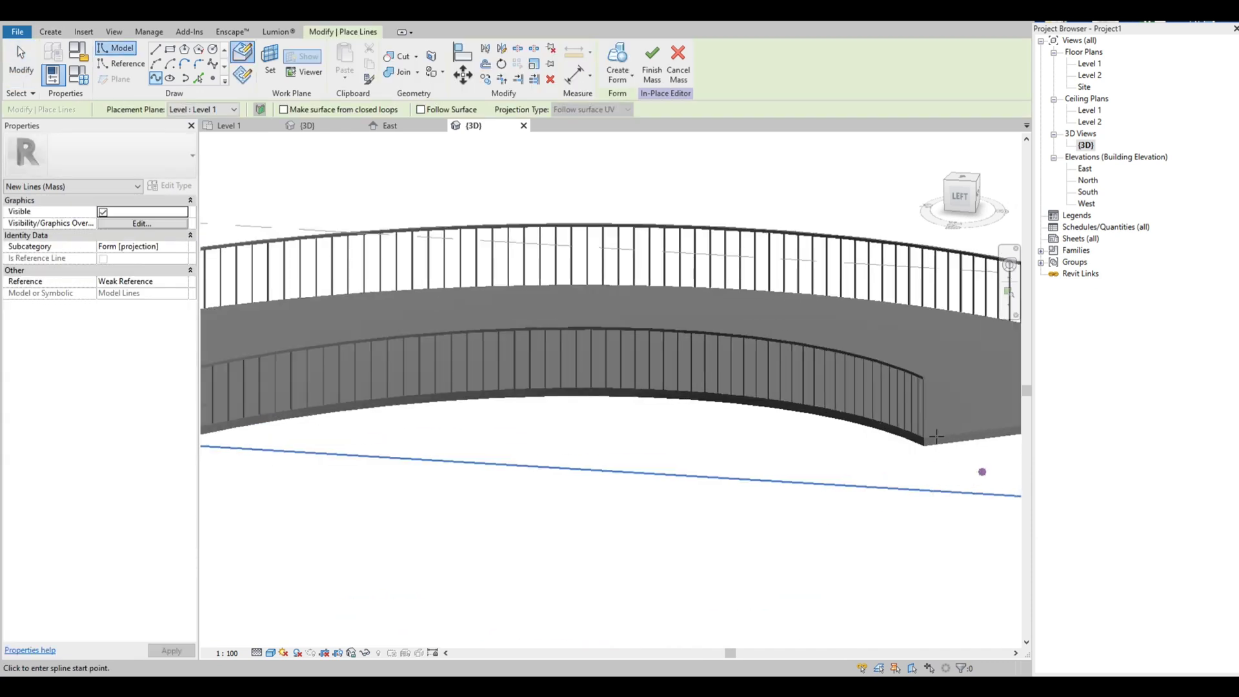
scroll(908, 414, "up", 8)
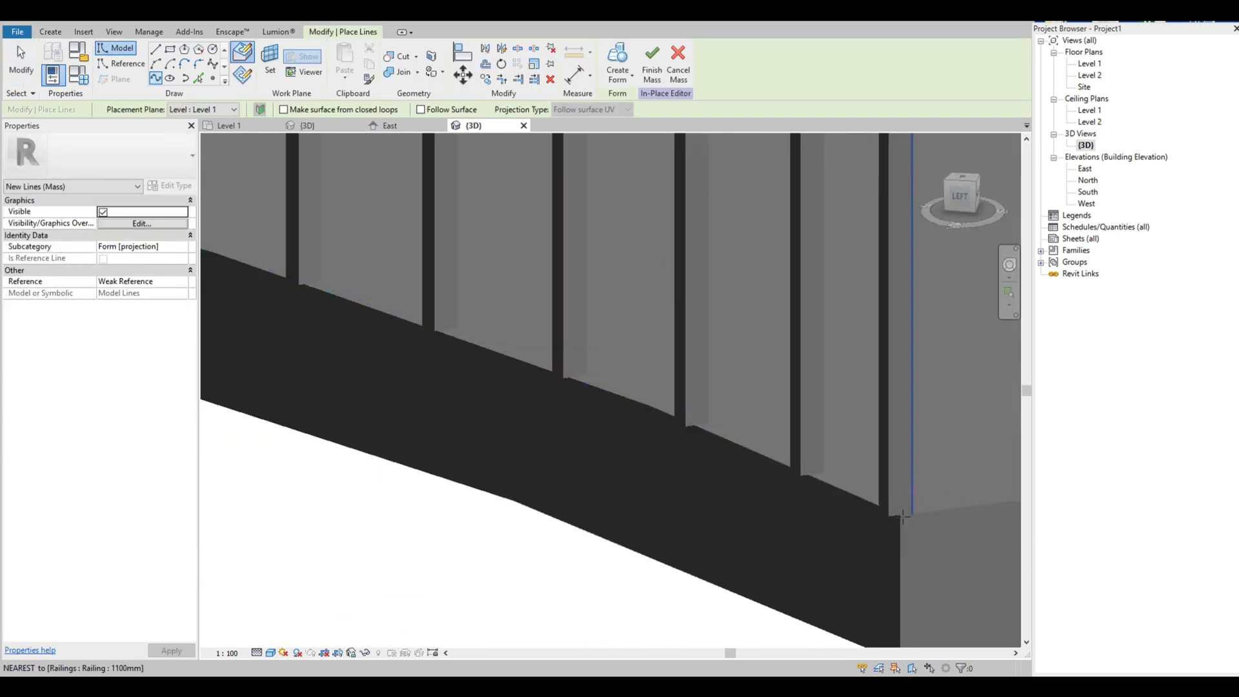
scroll(839, 470, "down", 8)
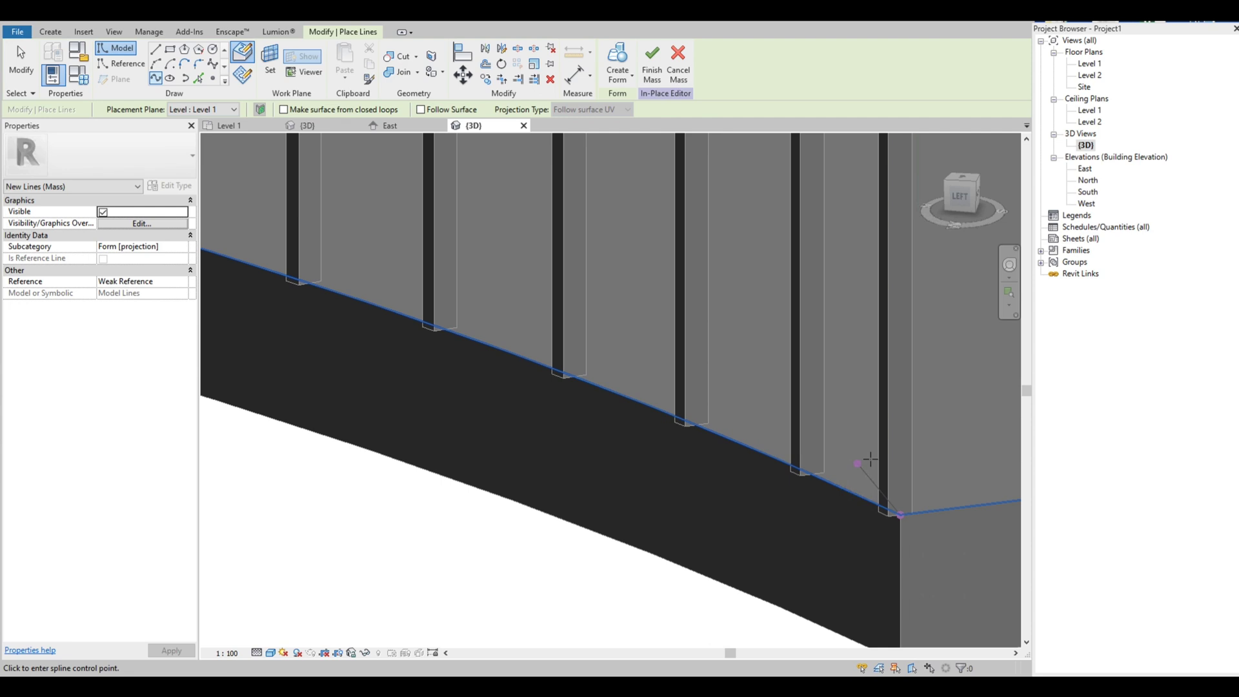
scroll(773, 441, "up", 5)
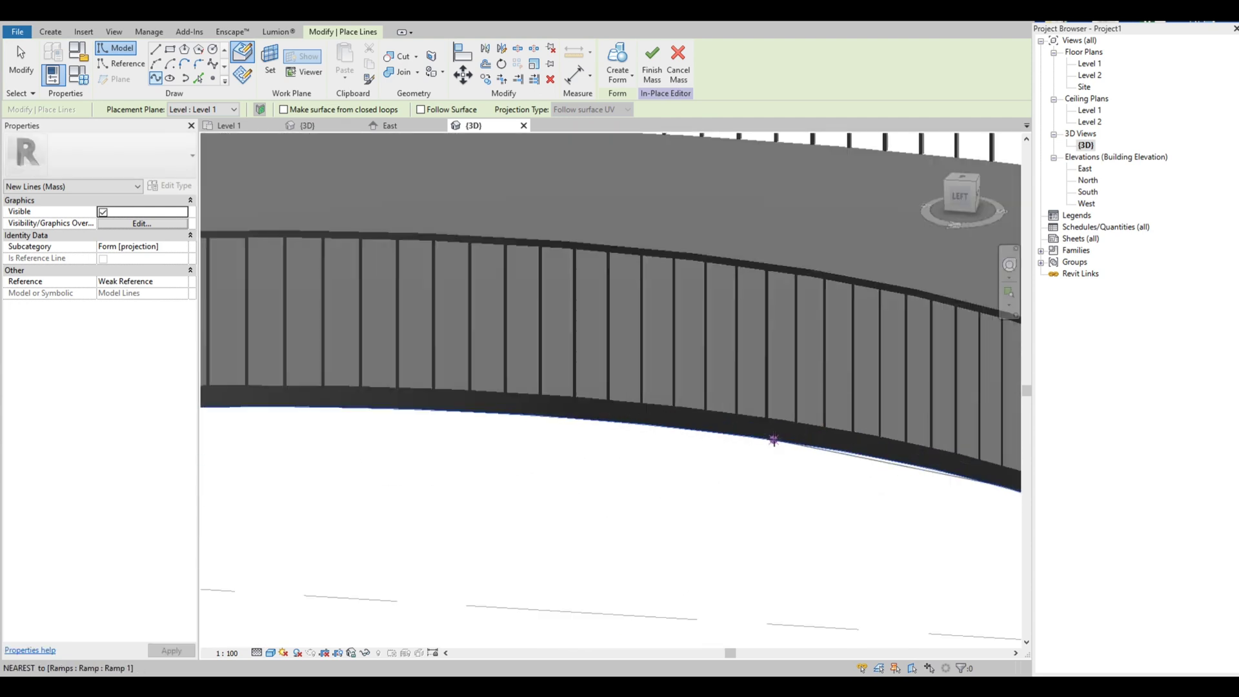
left_click(566, 346)
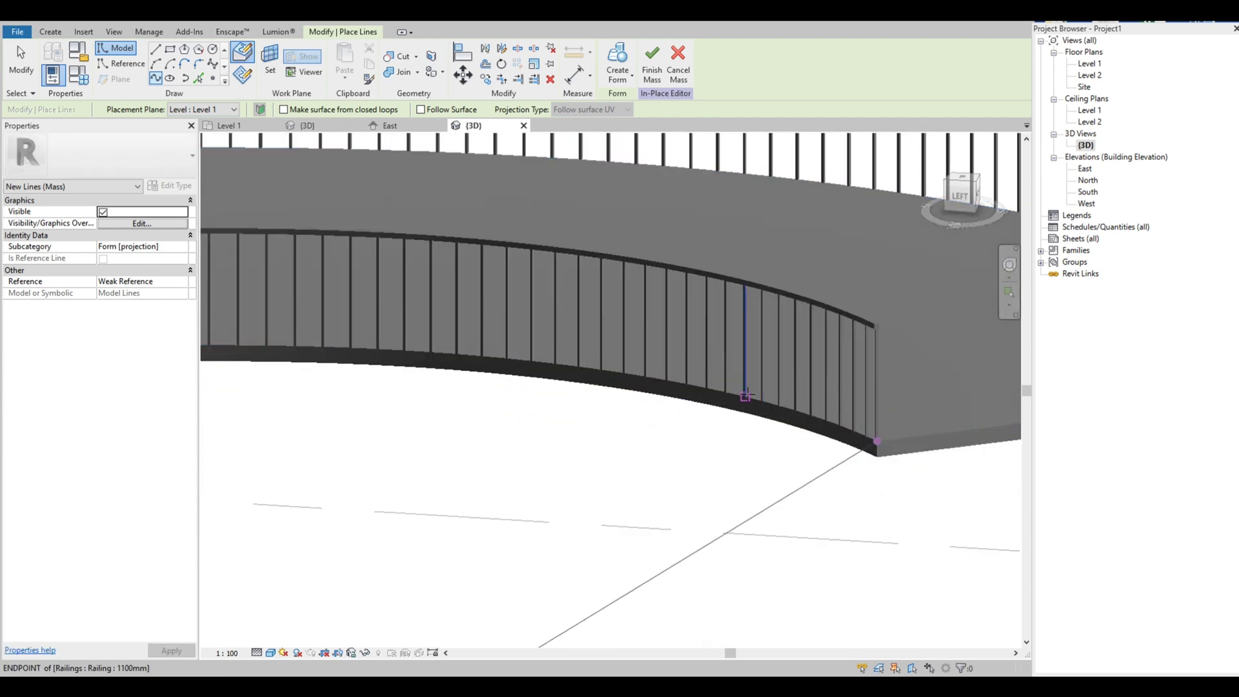
scroll(729, 385, "up", 5)
left_click(723, 390)
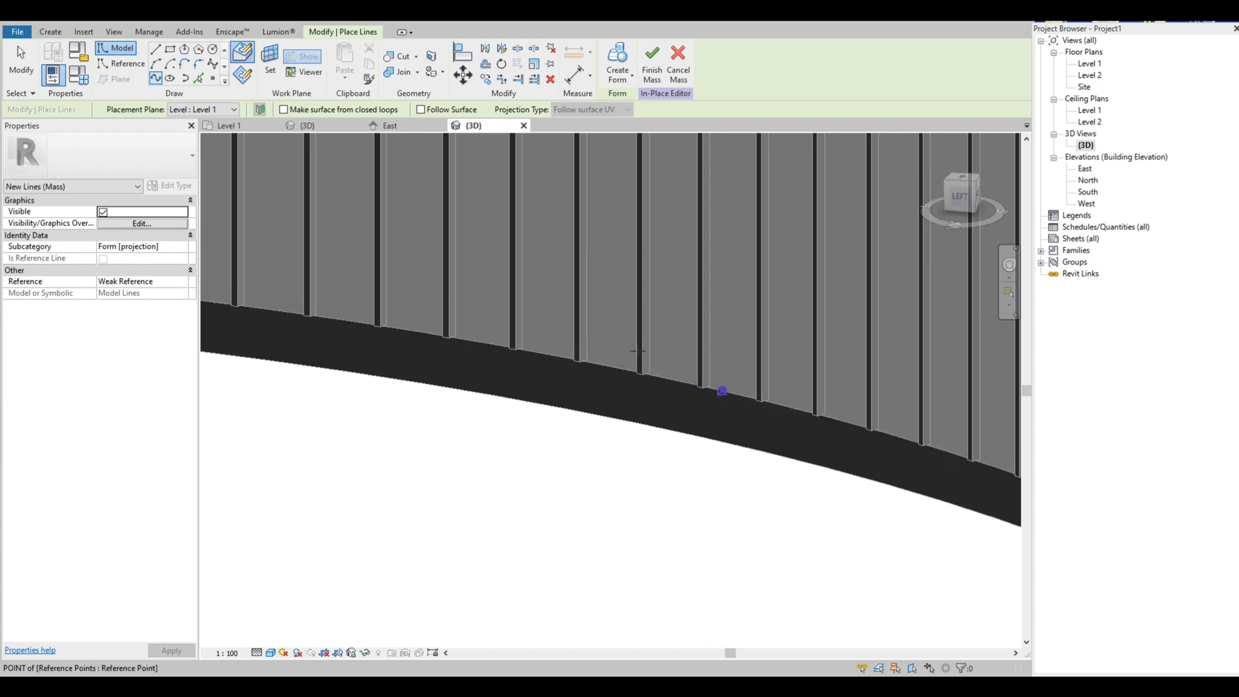
scroll(664, 364, "down", 4)
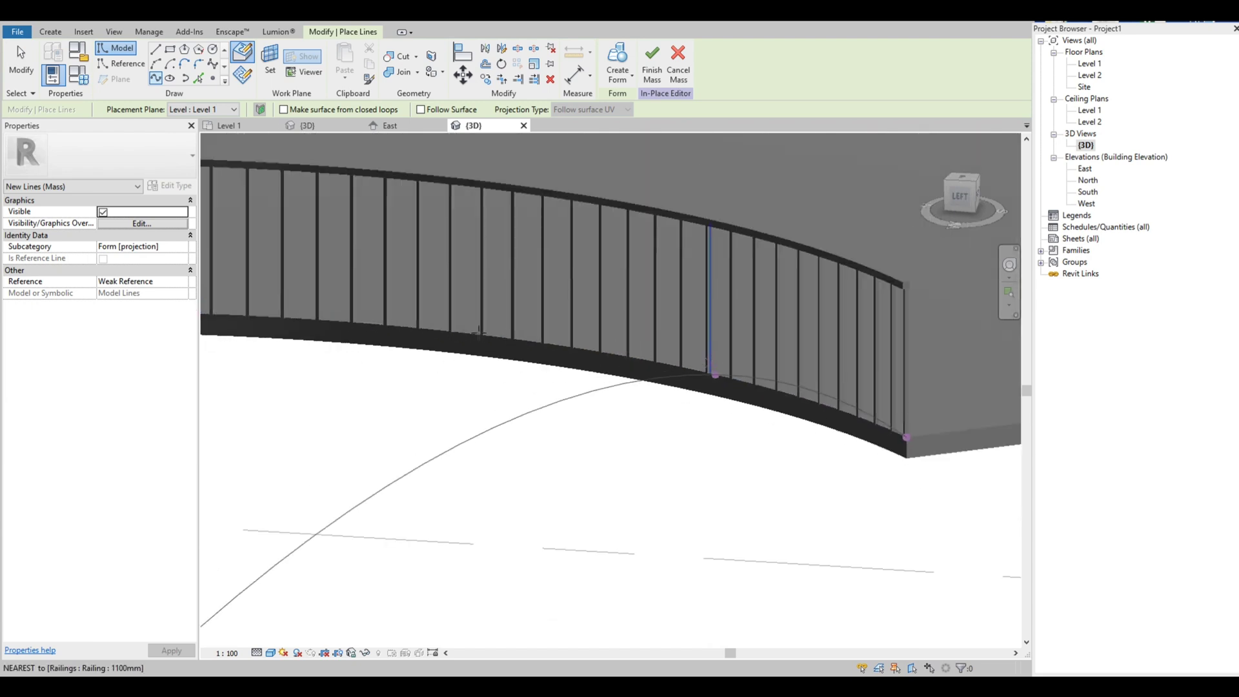
scroll(479, 332, "up", 2)
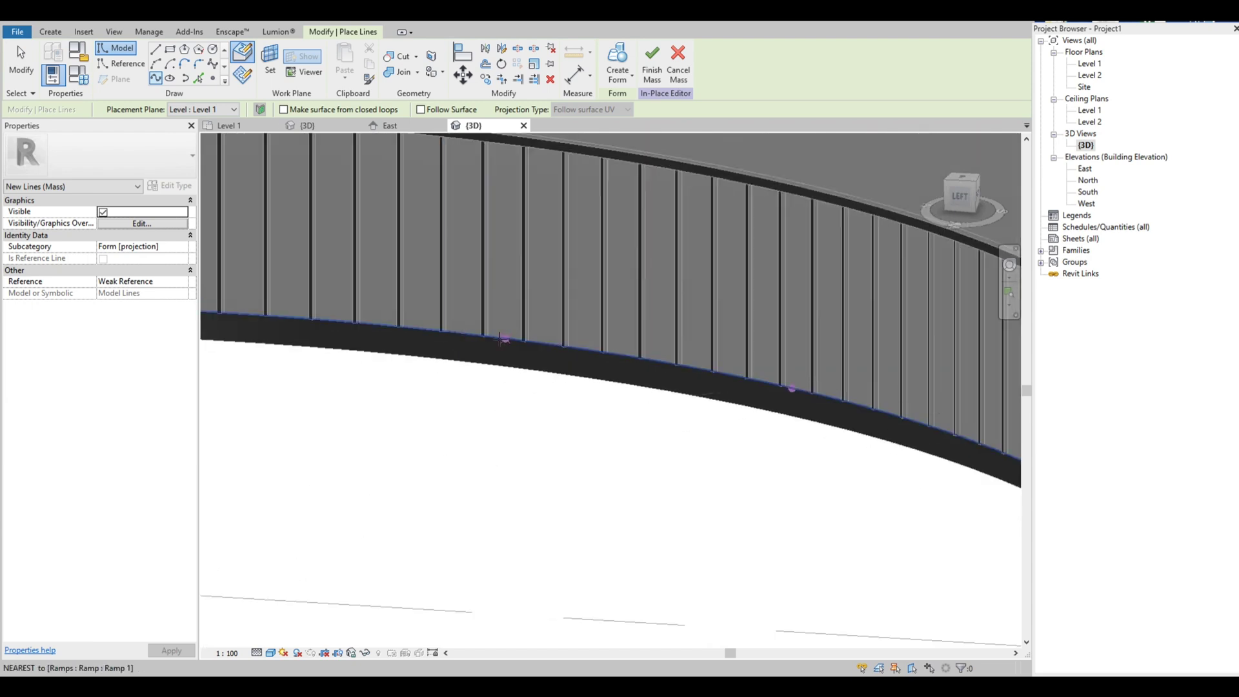
scroll(490, 340, "down", 3)
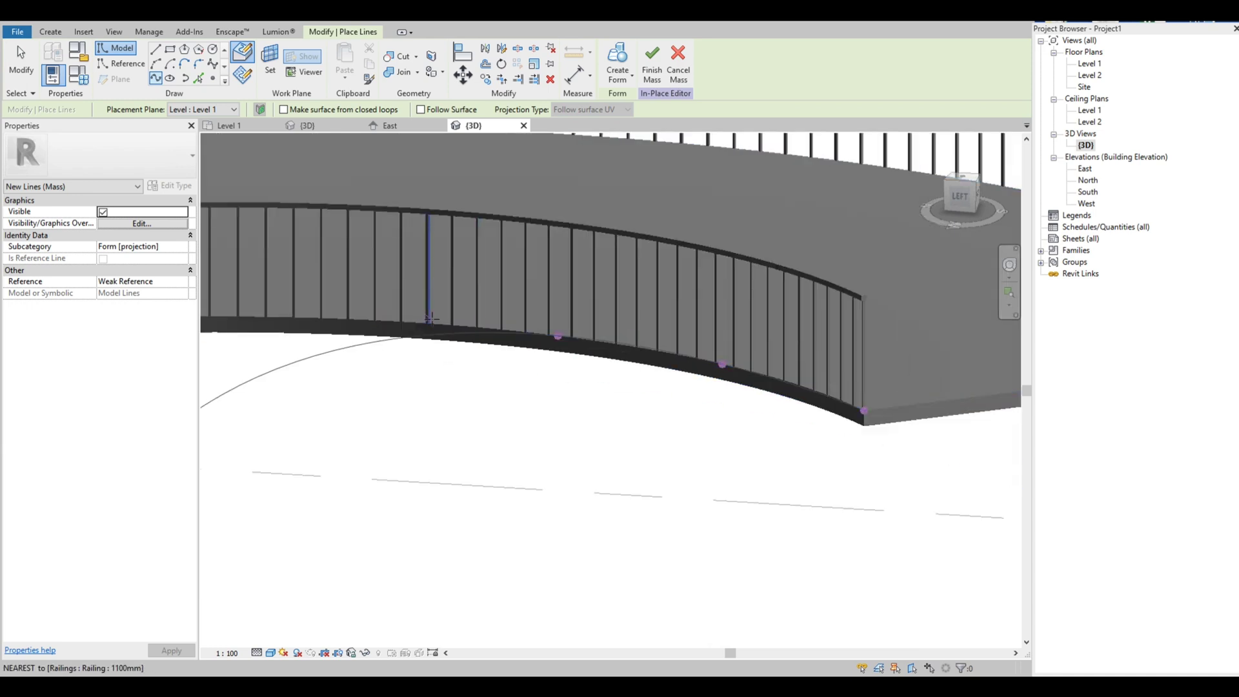
scroll(399, 321, "up", 2)
scroll(385, 321, "down", 3)
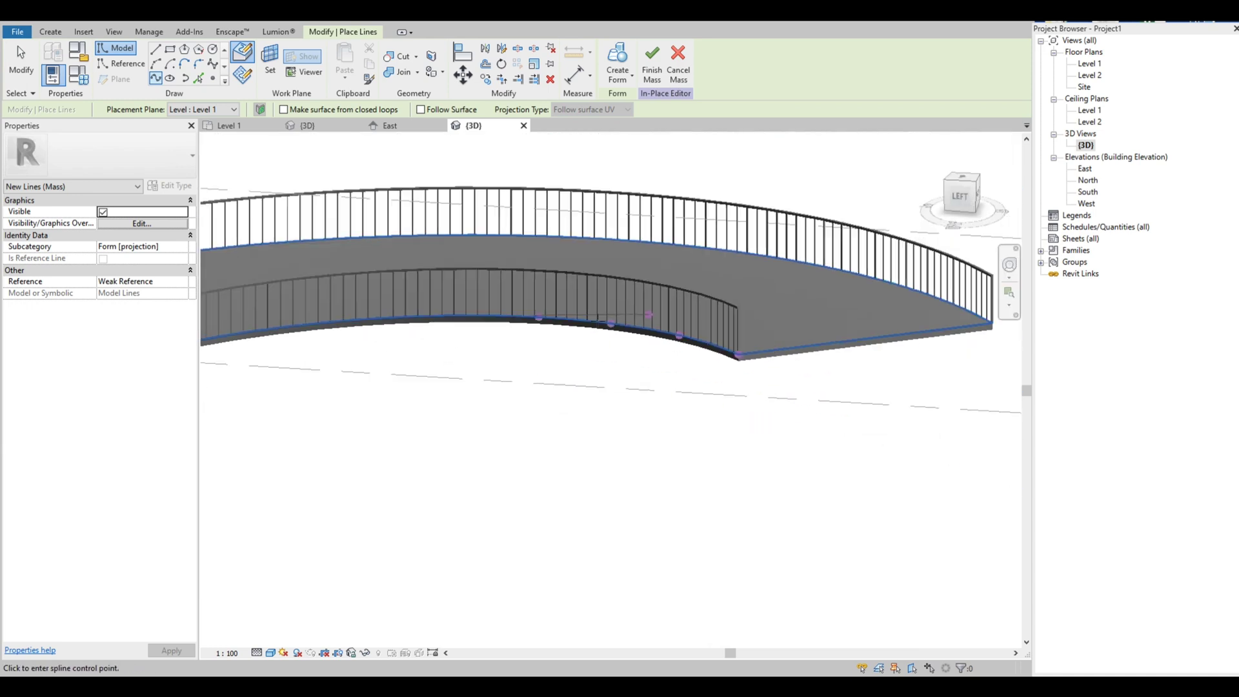
scroll(495, 323, "up", 2)
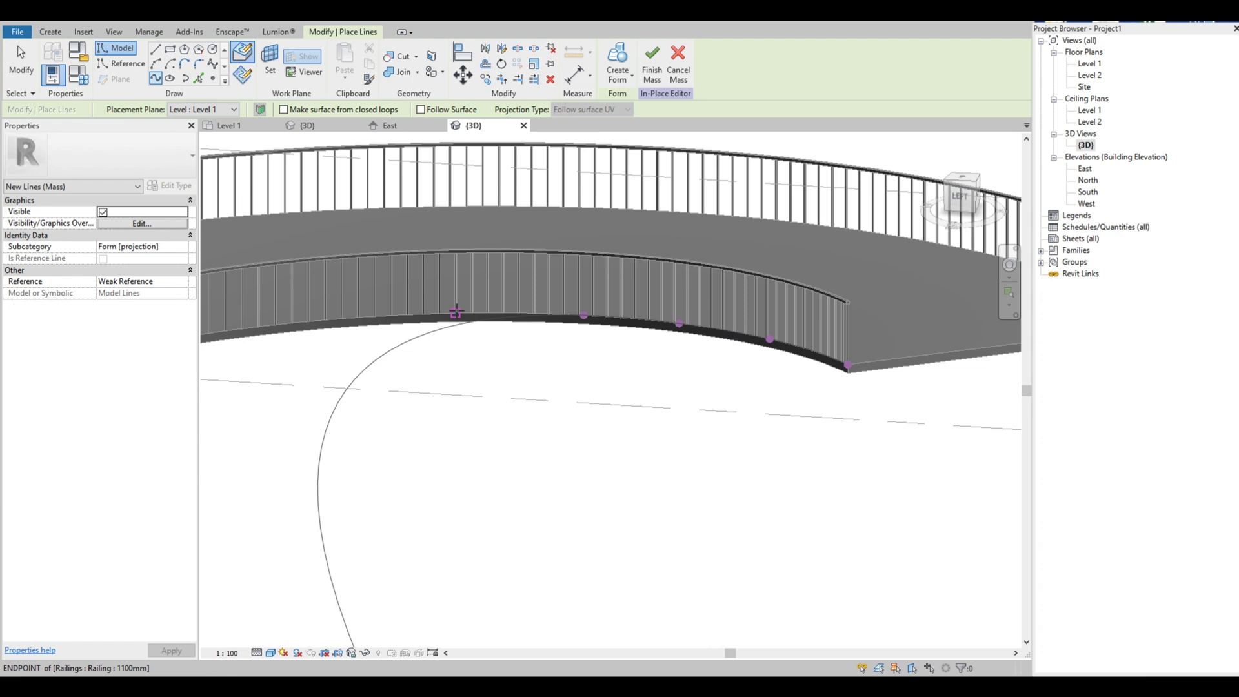
scroll(451, 313, "up", 2)
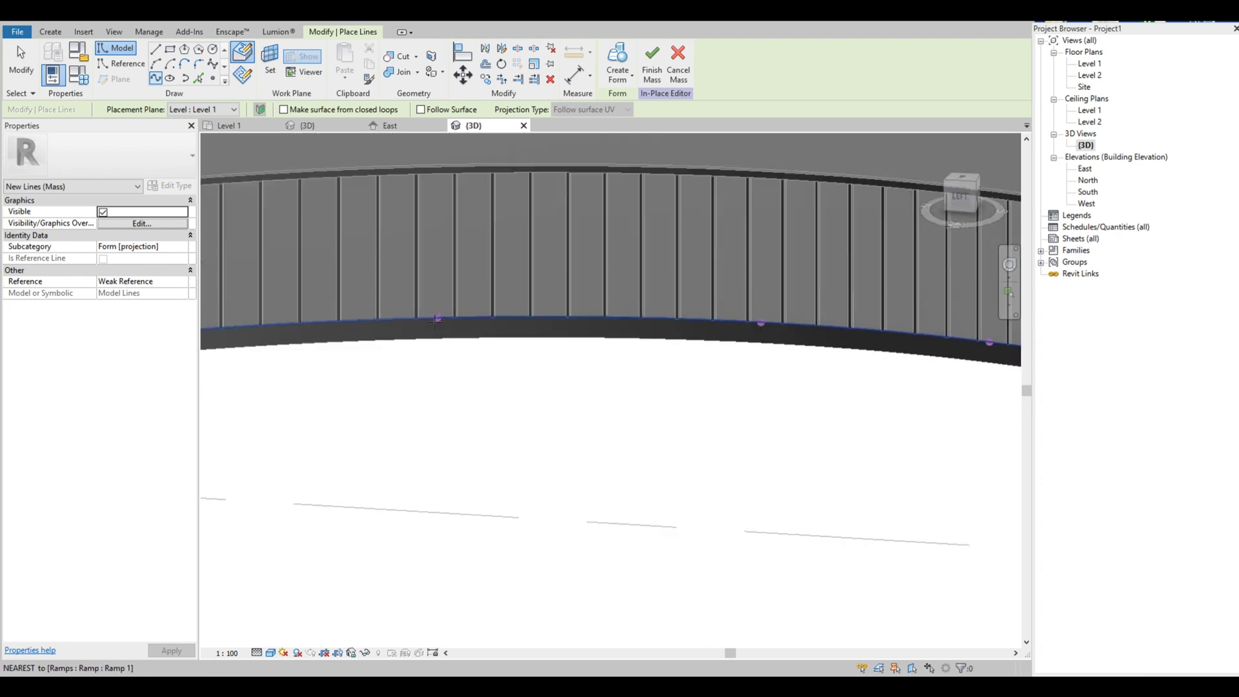
scroll(436, 319, "down", 3)
scroll(431, 317, "up", 3)
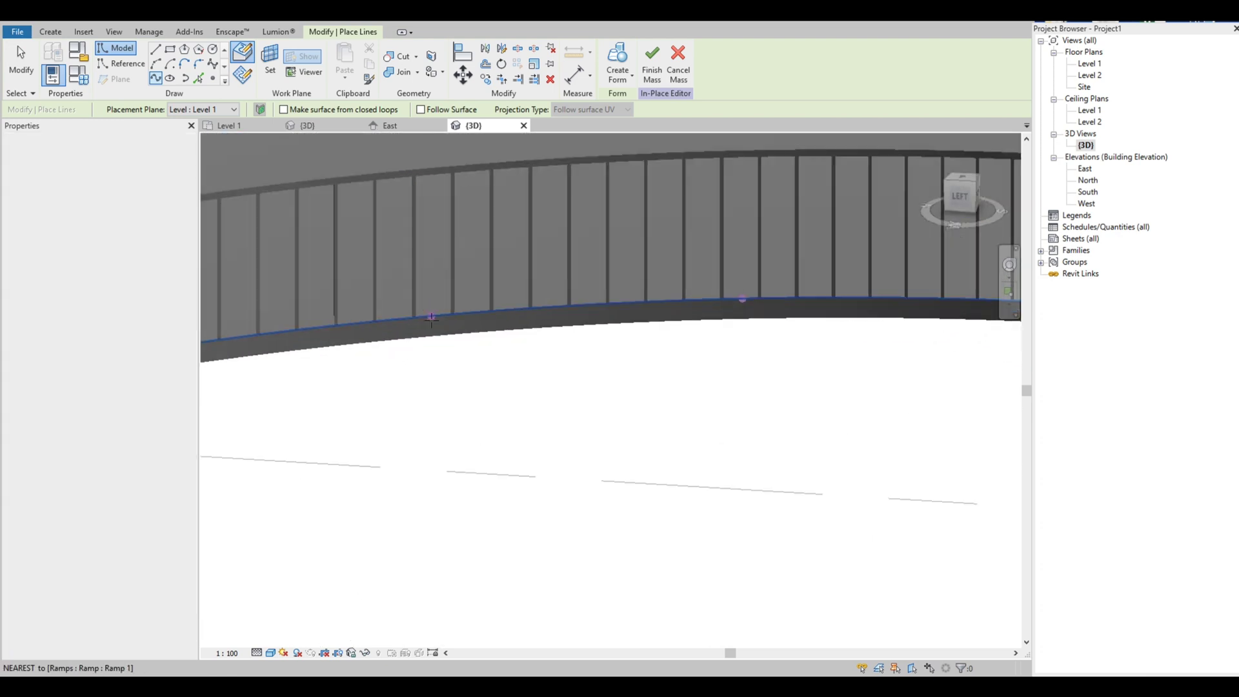
scroll(428, 316, "down", 3)
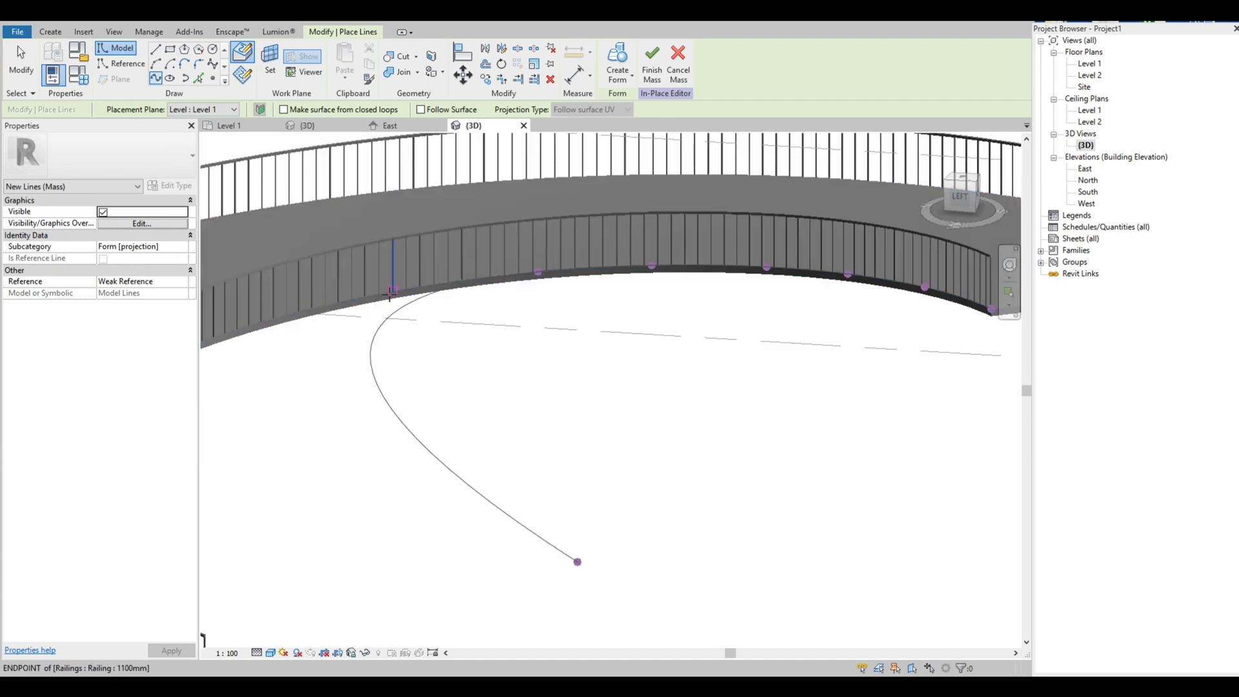
scroll(385, 293, "up", 3)
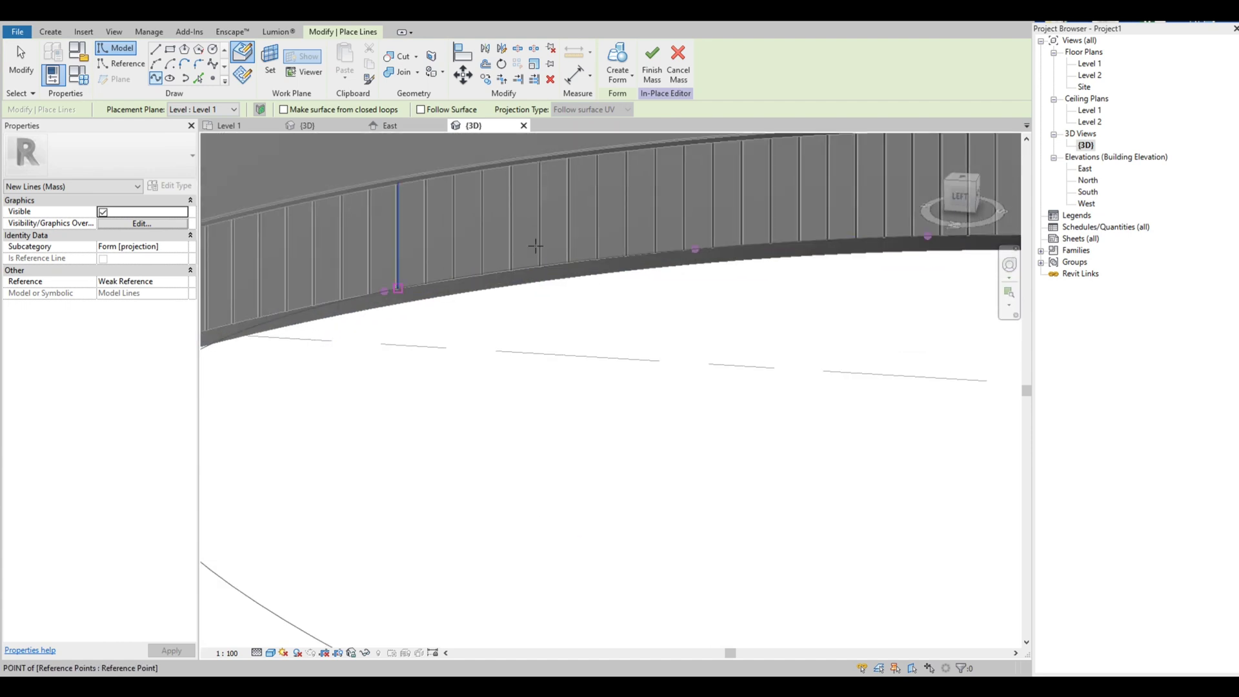
scroll(536, 245, "down", 3)
scroll(407, 274, "up", 3)
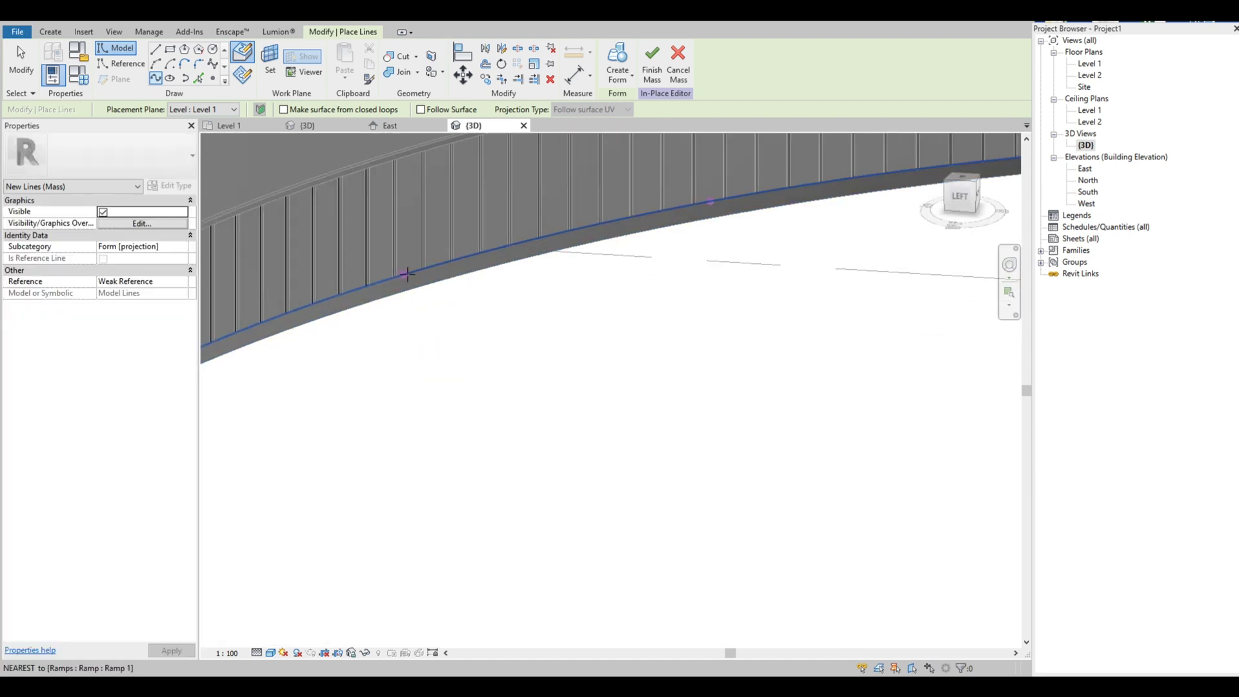
scroll(407, 274, "down", 3)
scroll(364, 285, "up", 3)
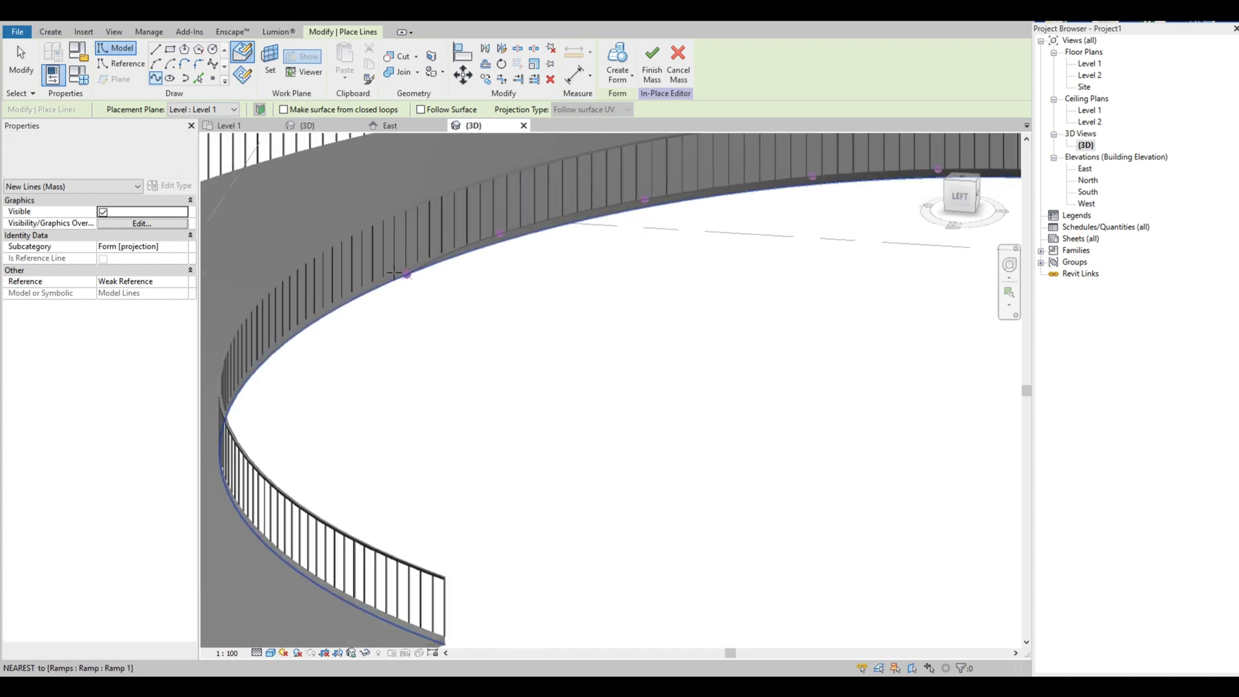
scroll(364, 284, "down", 3)
scroll(333, 287, "up", 3)
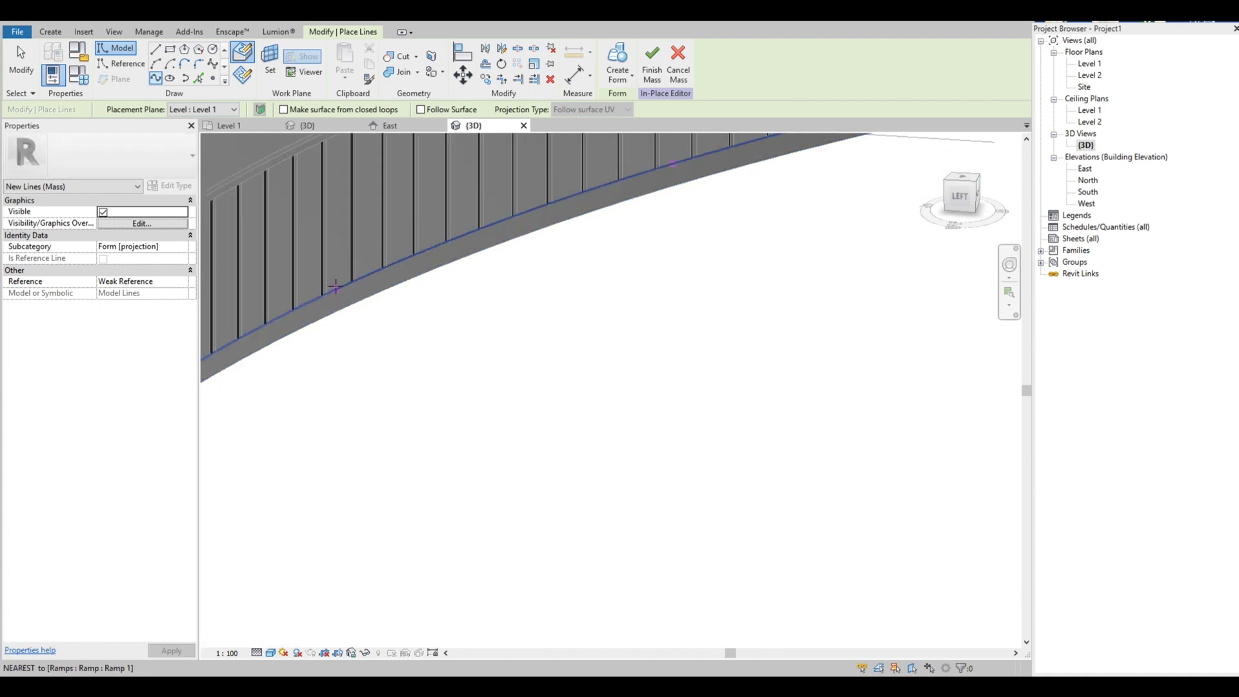
scroll(432, 210, "down", 3)
Step: Add spline points along the rest of the ramp edge and finish the curve
middle_click_drag(553, 285, 512, 218, "shift")
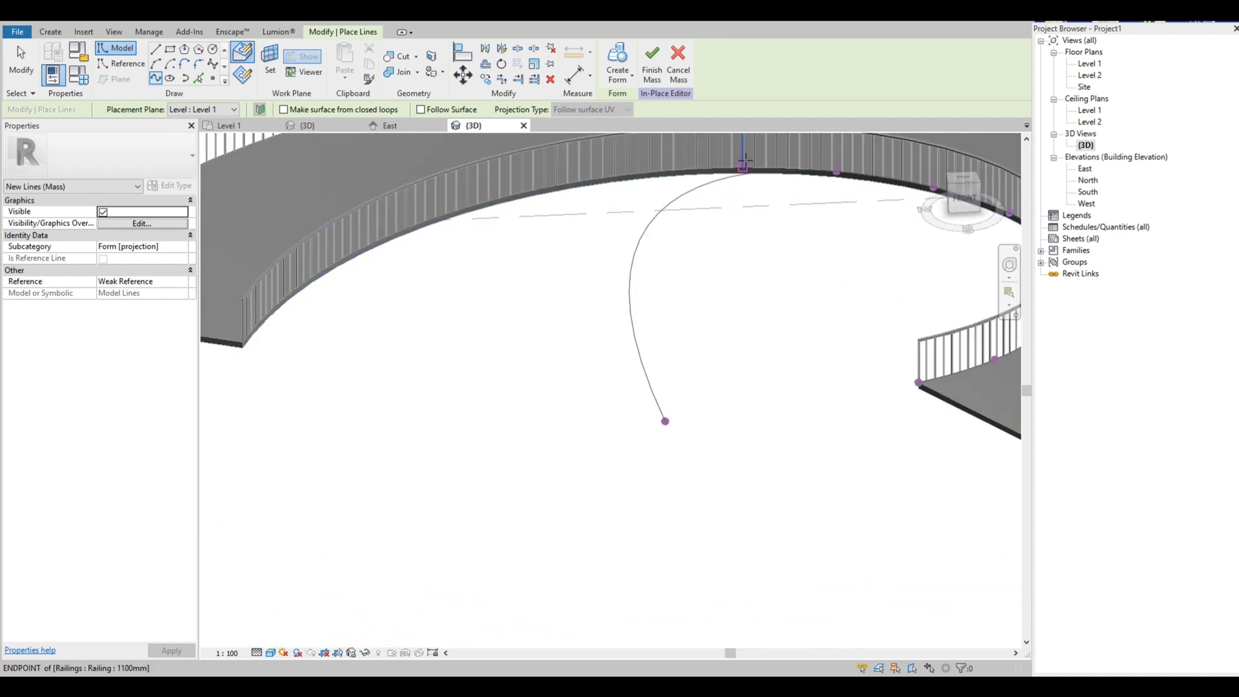
scroll(744, 161, "up", 3)
left_click(720, 181)
left_click(529, 205)
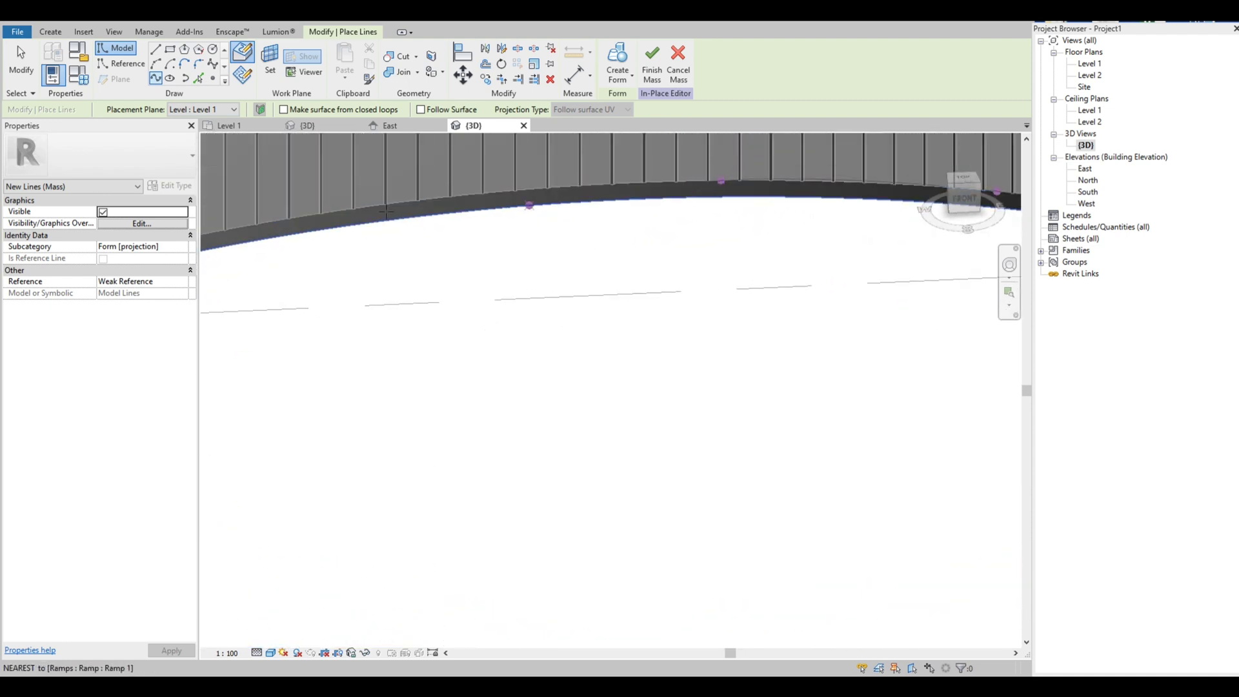
scroll(370, 208, "down", 3)
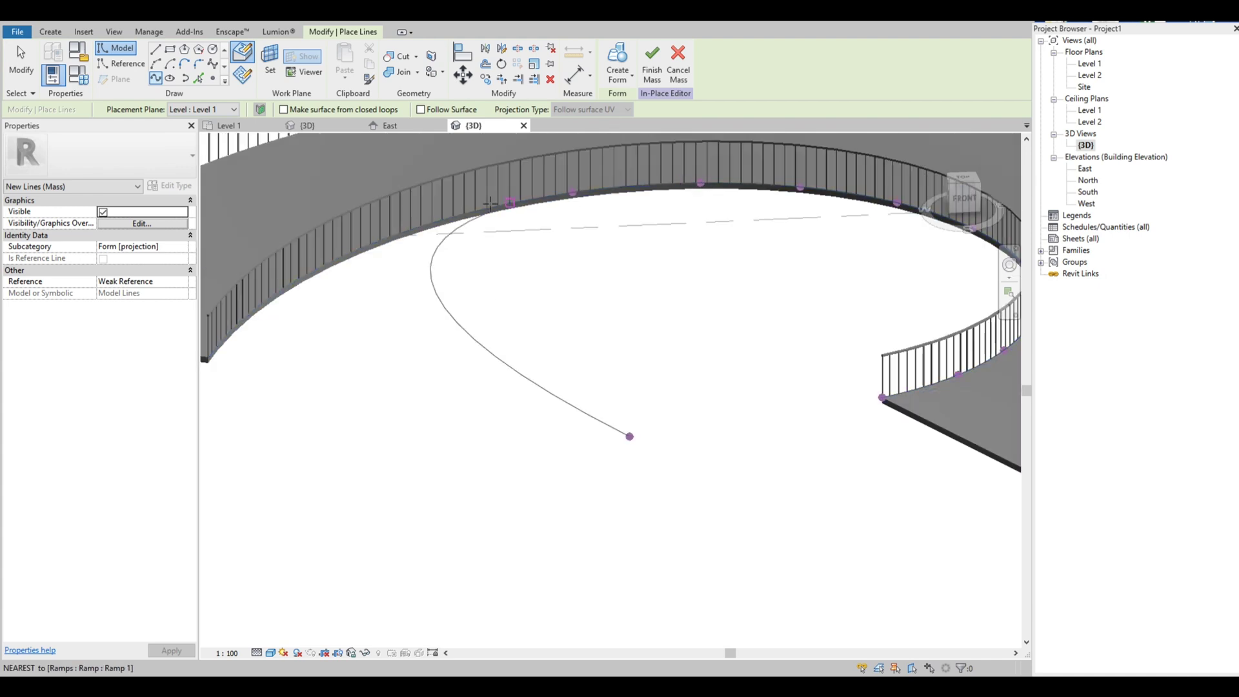
scroll(464, 218, "up", 2)
middle_click_drag(465, 218, 591, 218)
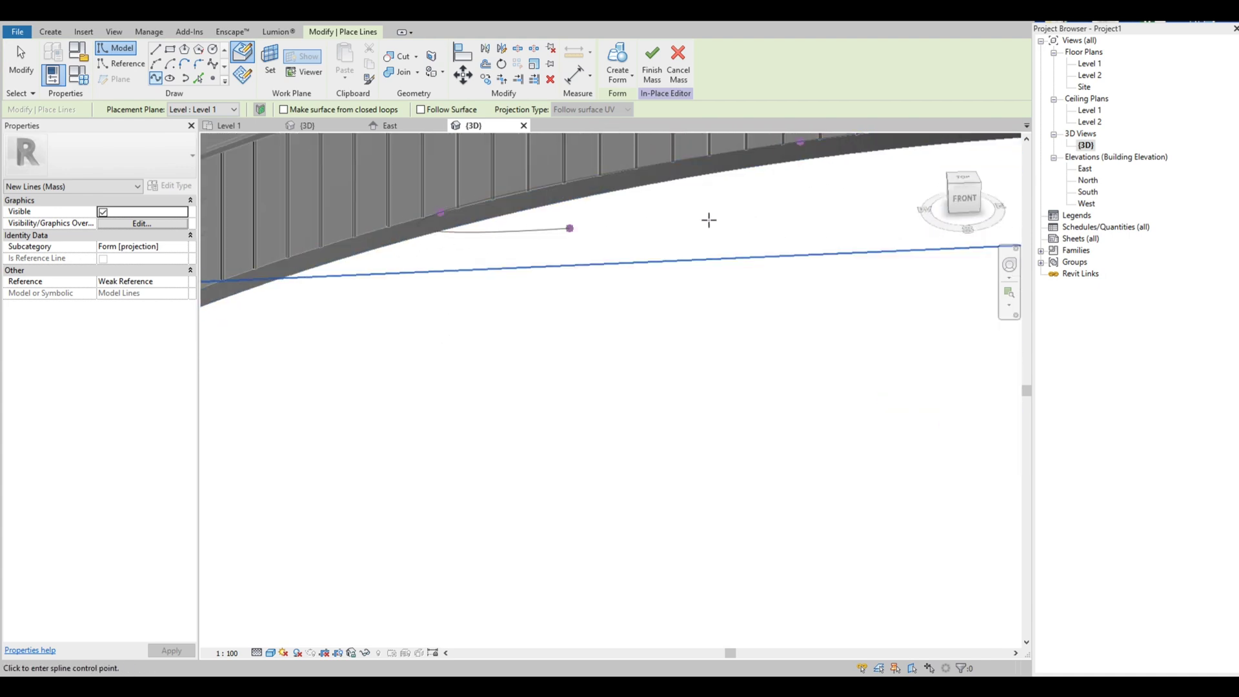
scroll(709, 219, "down", 3)
scroll(538, 300, "up", 4)
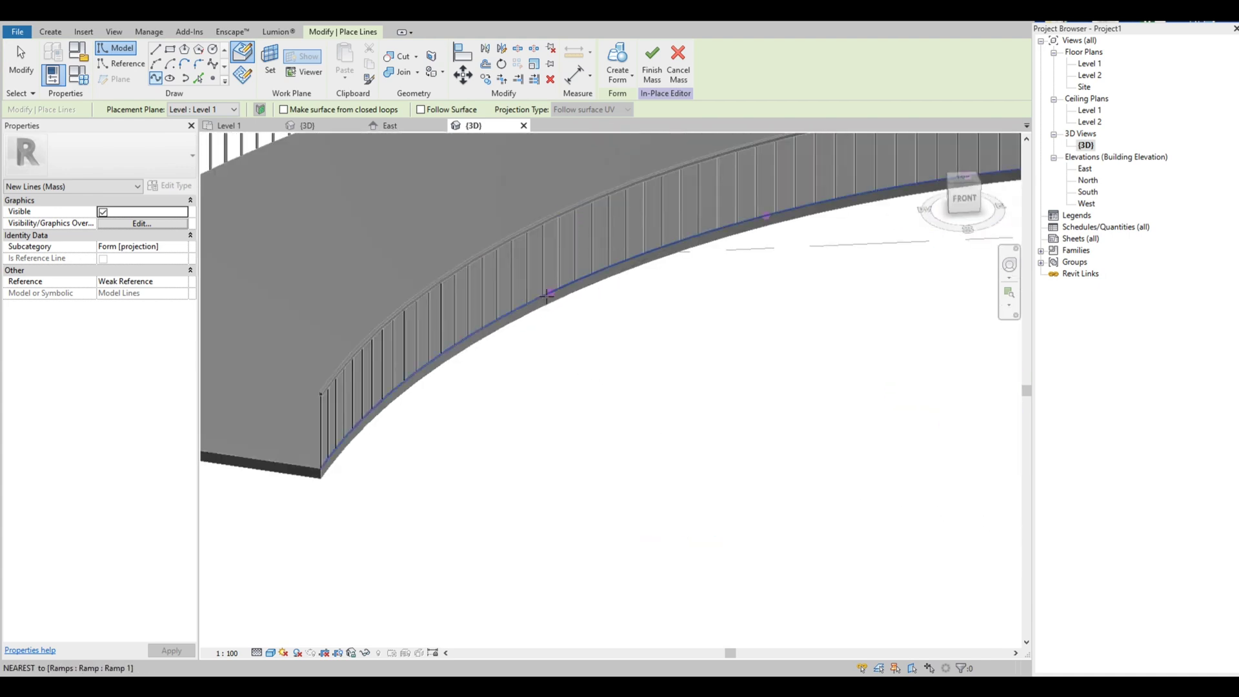
scroll(538, 299, "up", 2)
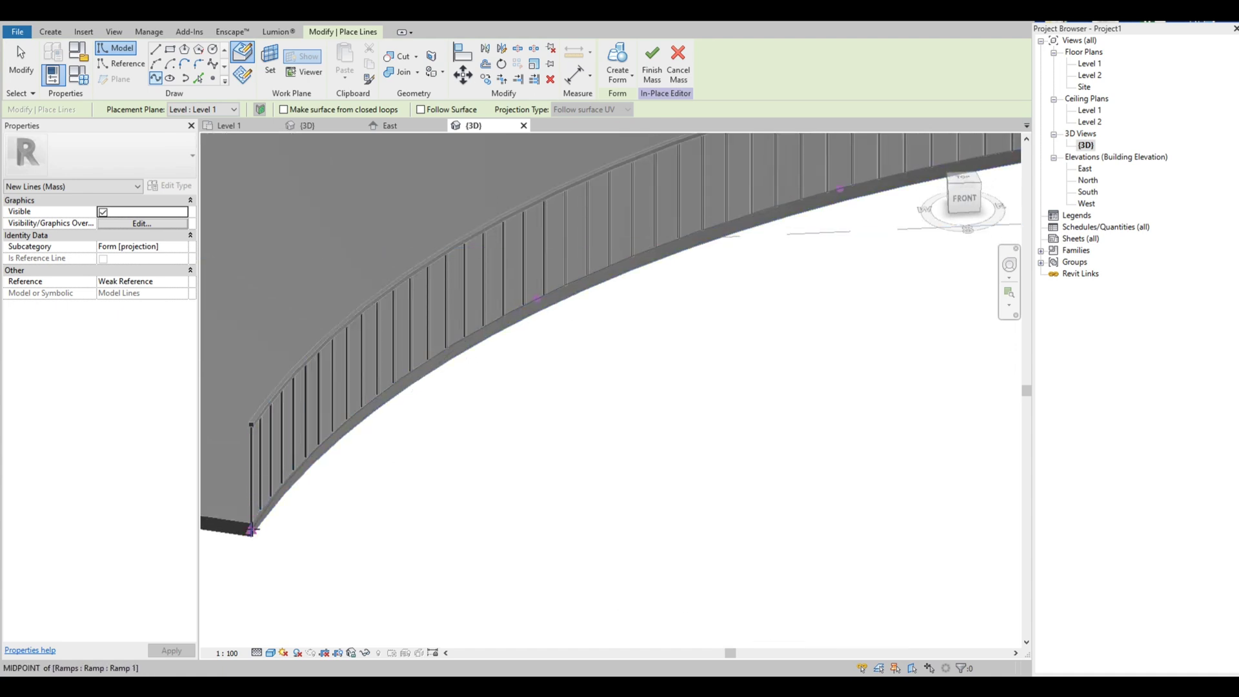
scroll(251, 516, "up", 4)
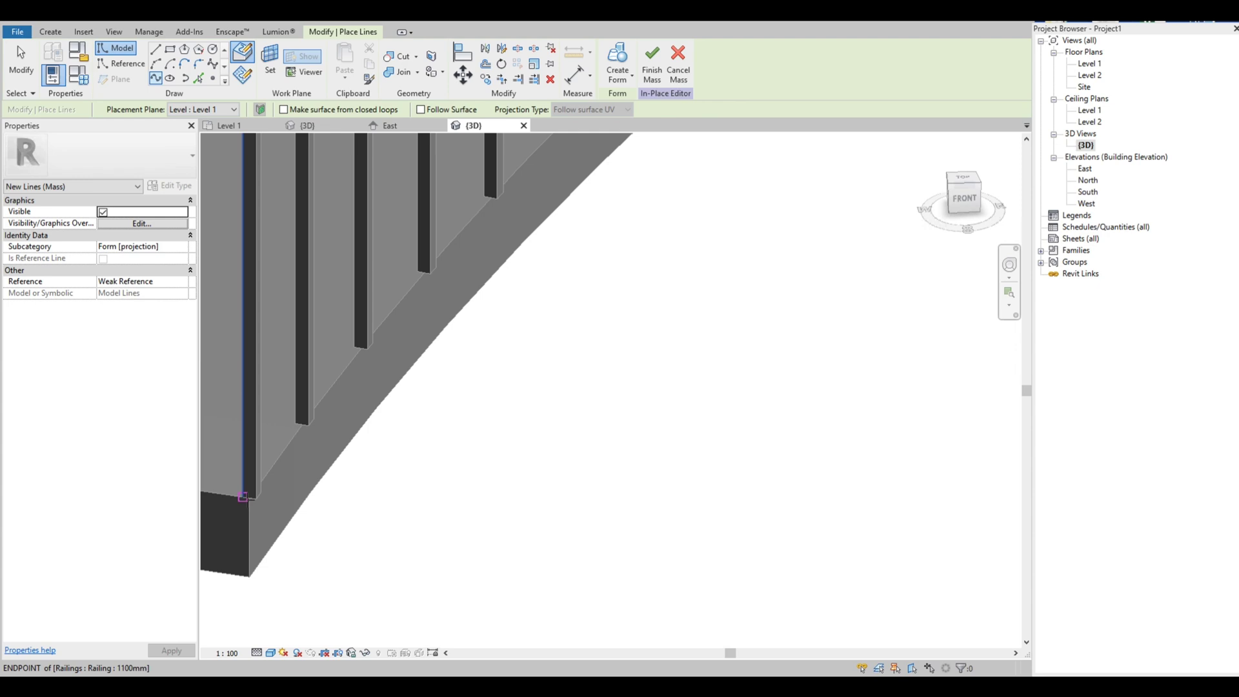
scroll(242, 497, "up", 4)
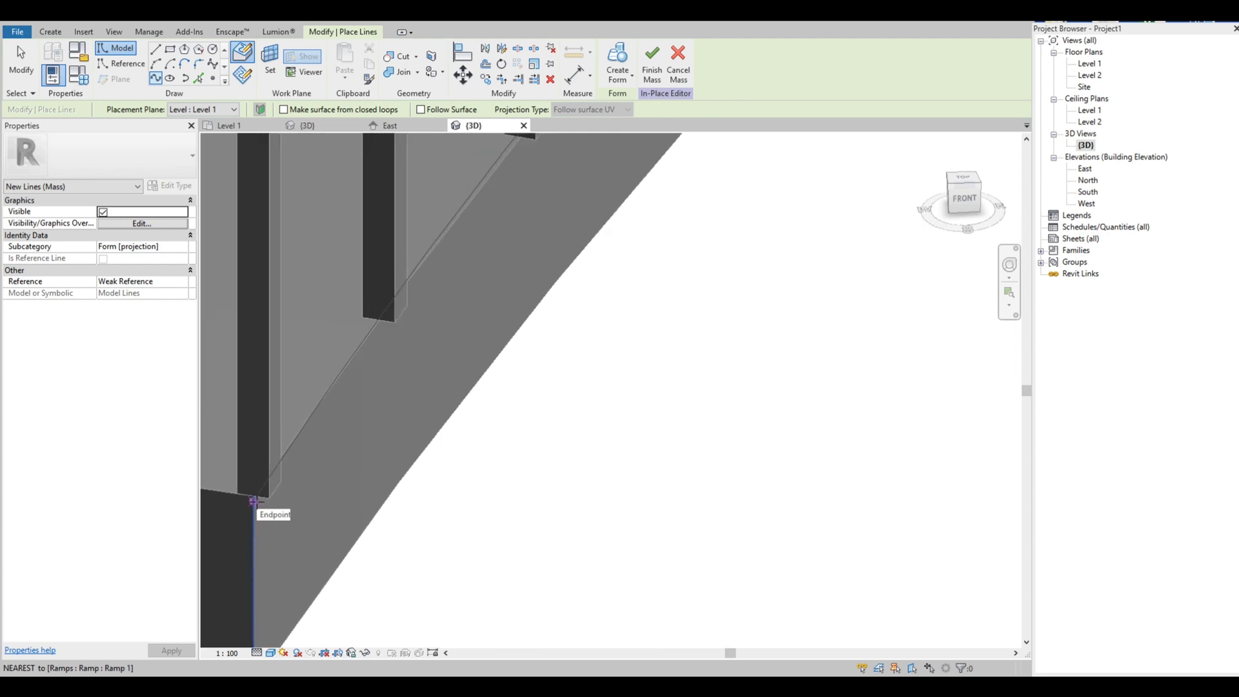
scroll(253, 497, "down", 8)
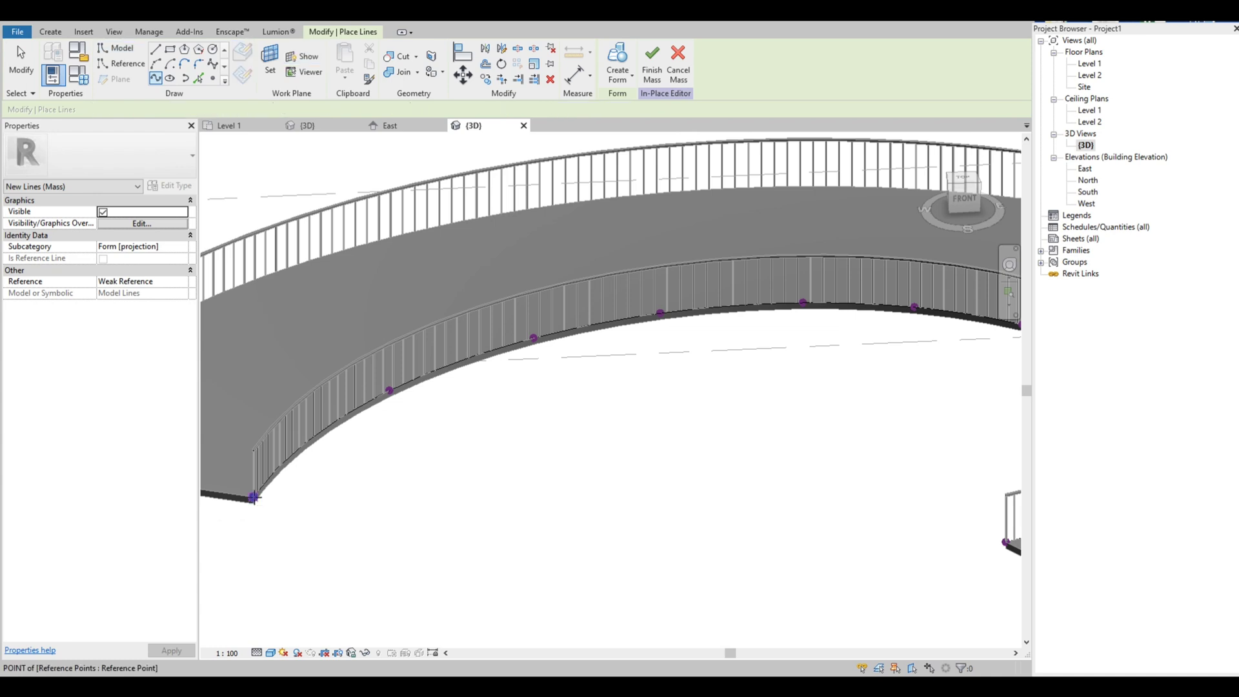
key("Escape")
key("Escape")
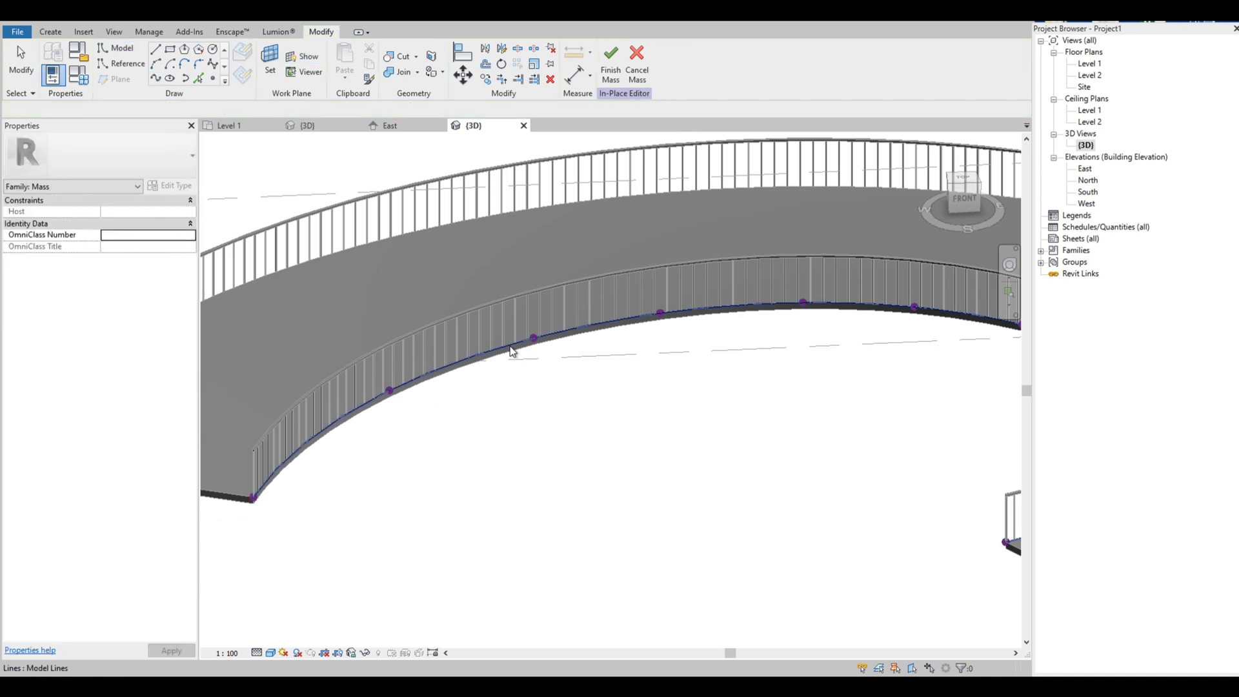
Step: From the FRONT view, copy the edge spline 3000 straight up from the railing endpoint
left_click(504, 351)
scroll(520, 382, "down", 4)
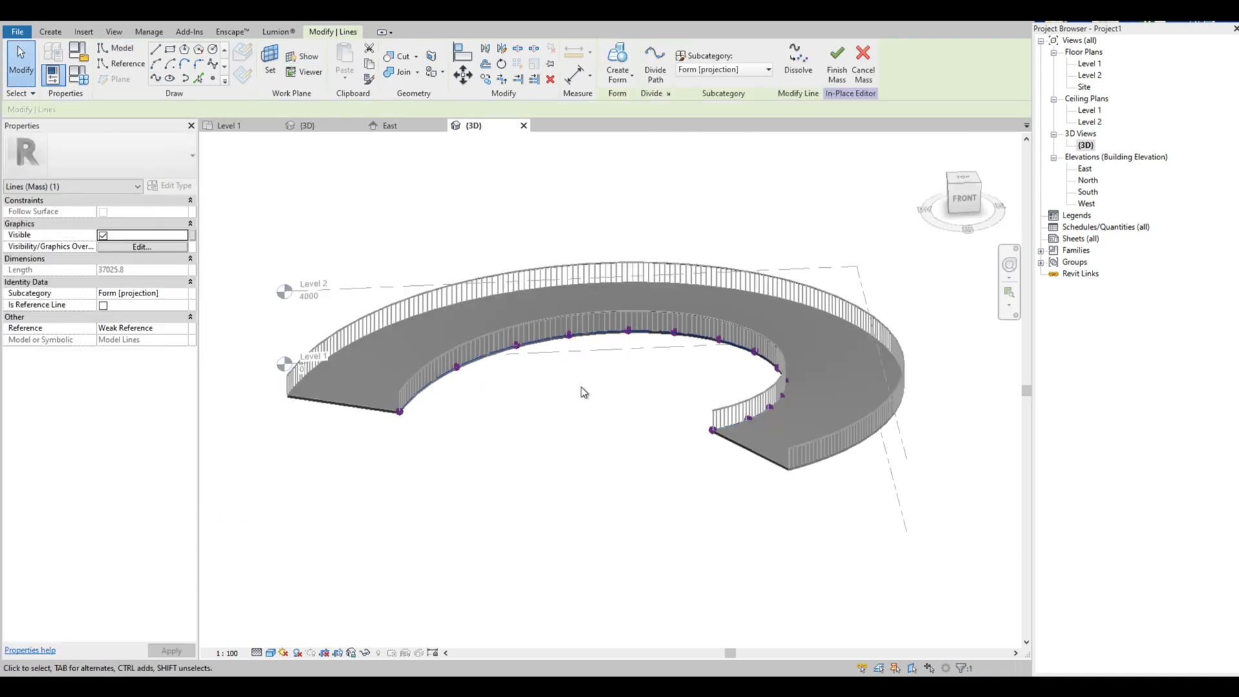
left_click(960, 202)
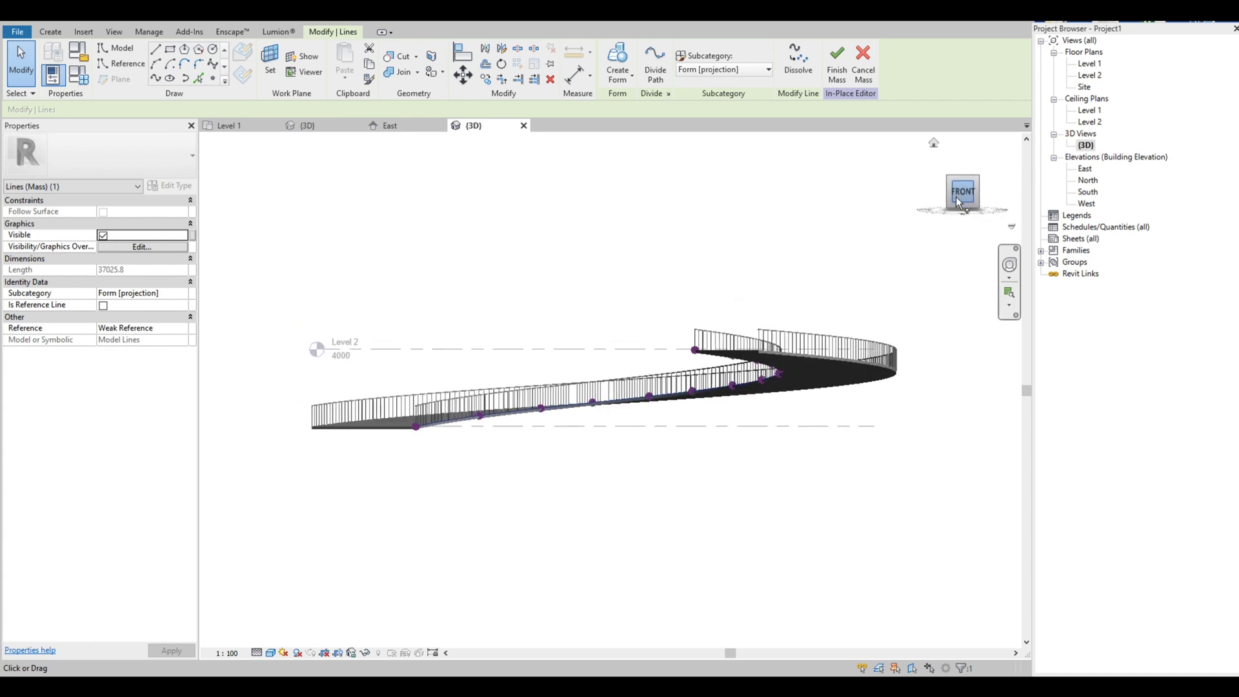
scroll(355, 475, "up", 3)
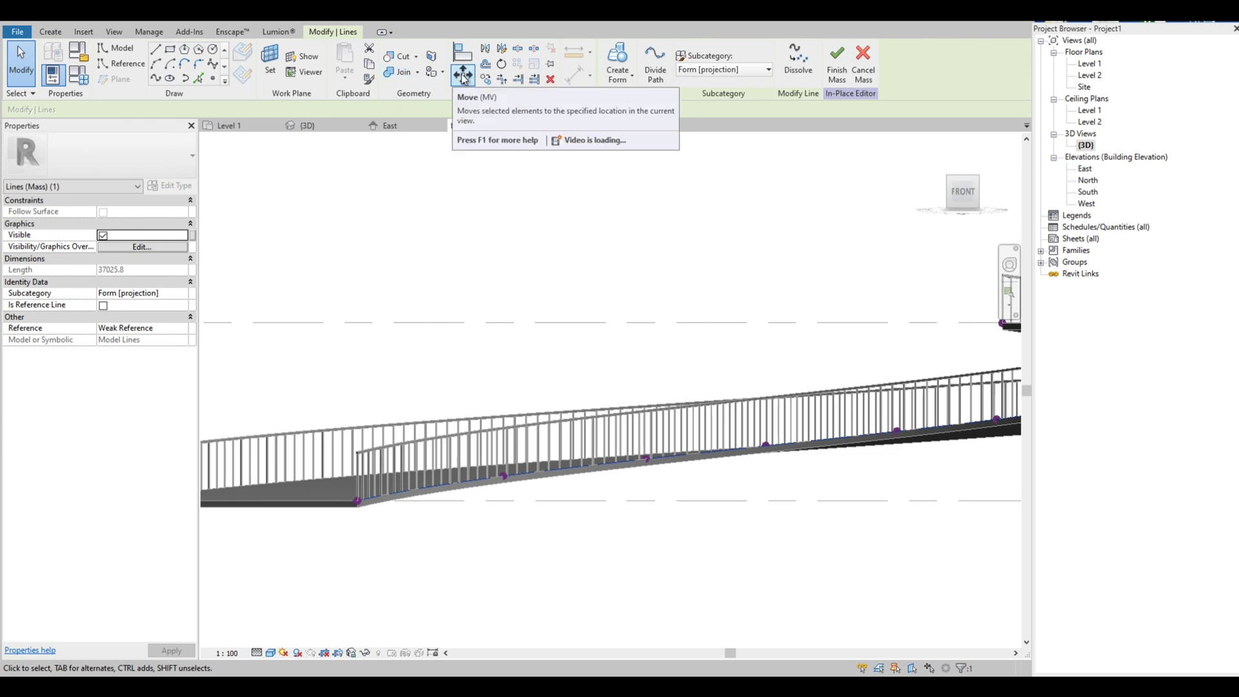
left_click(485, 79)
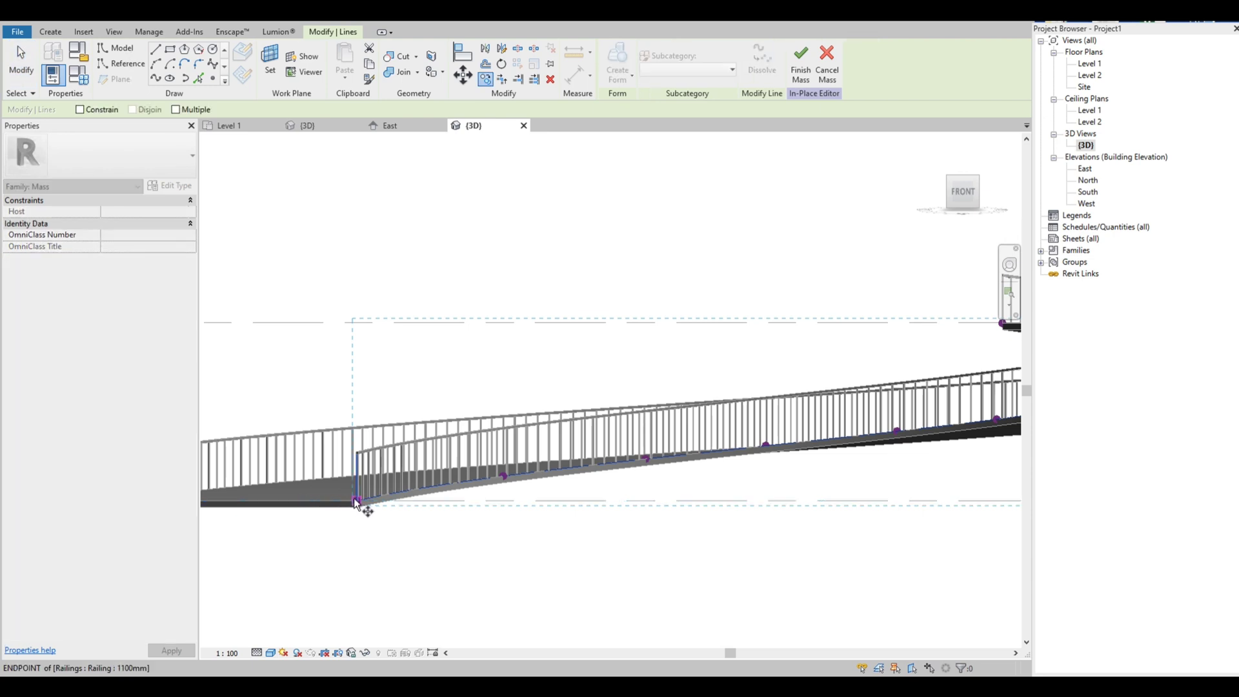
left_click(345, 501)
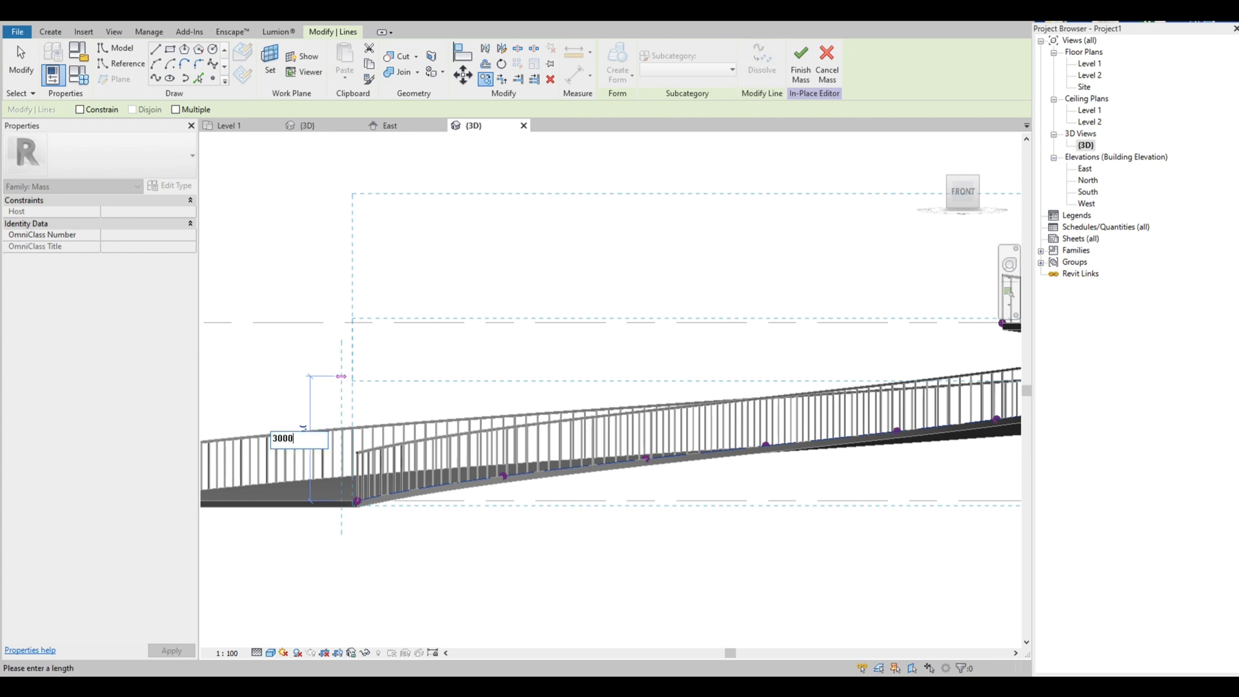
key("Return")
scroll(378, 456, "down", 3)
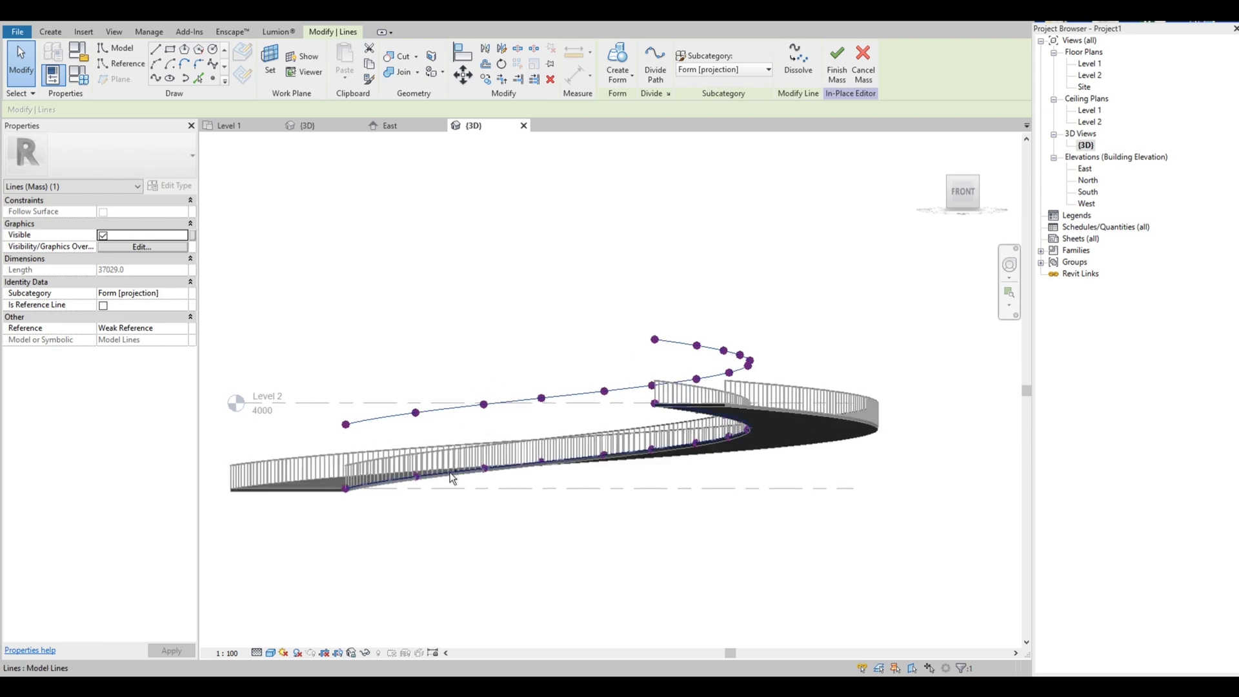
Step: Create a form from both splines, orbit to check the curved surface, and finish the mass
left_click(451, 478, "ctrl")
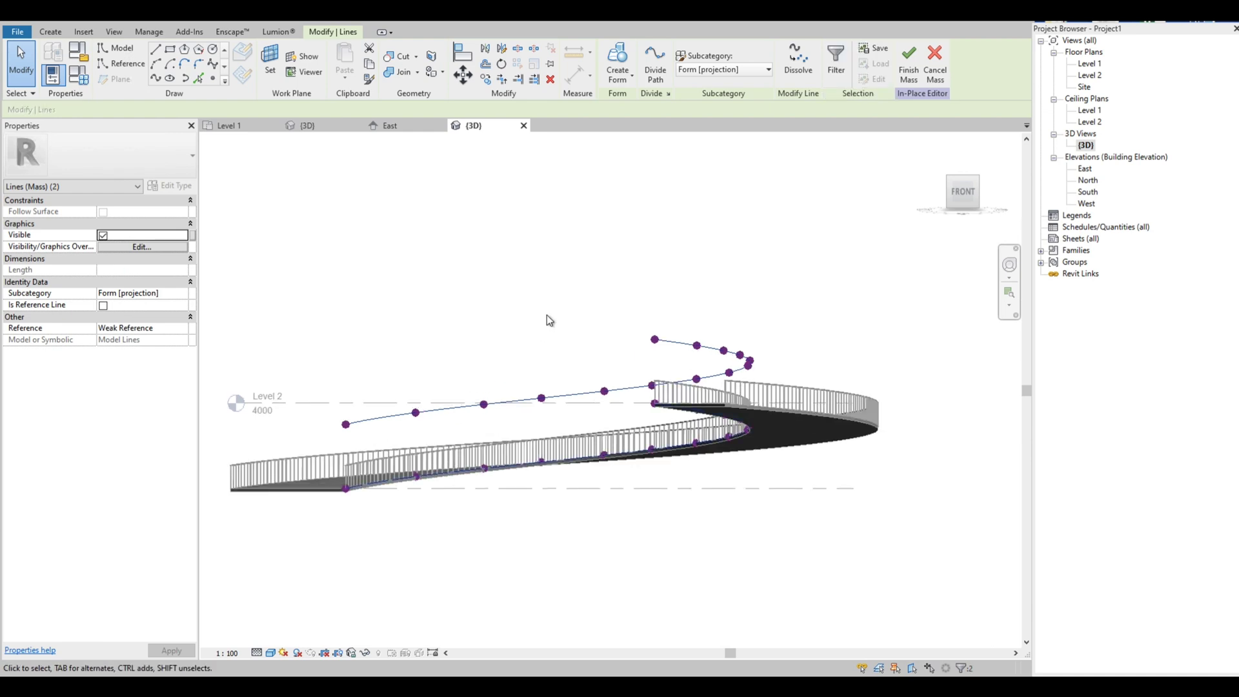
left_click(624, 64)
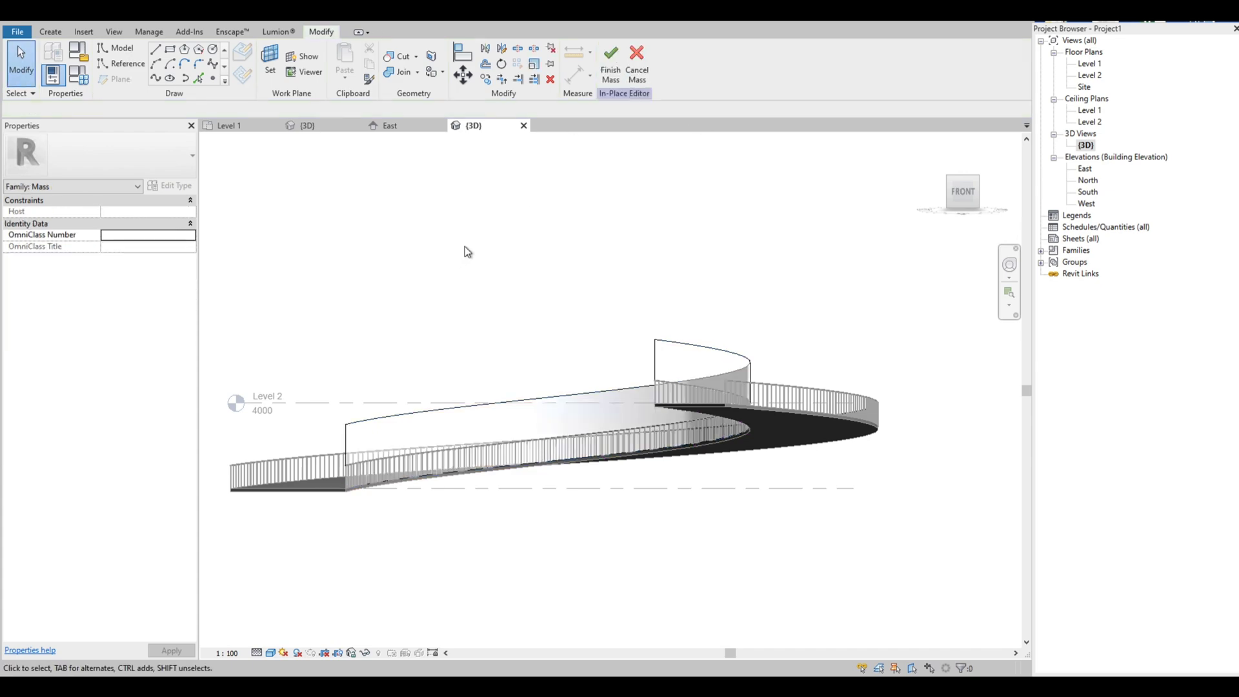
middle_click_drag(468, 251, 835, 417, "shift")
scroll(835, 417, "up", 5)
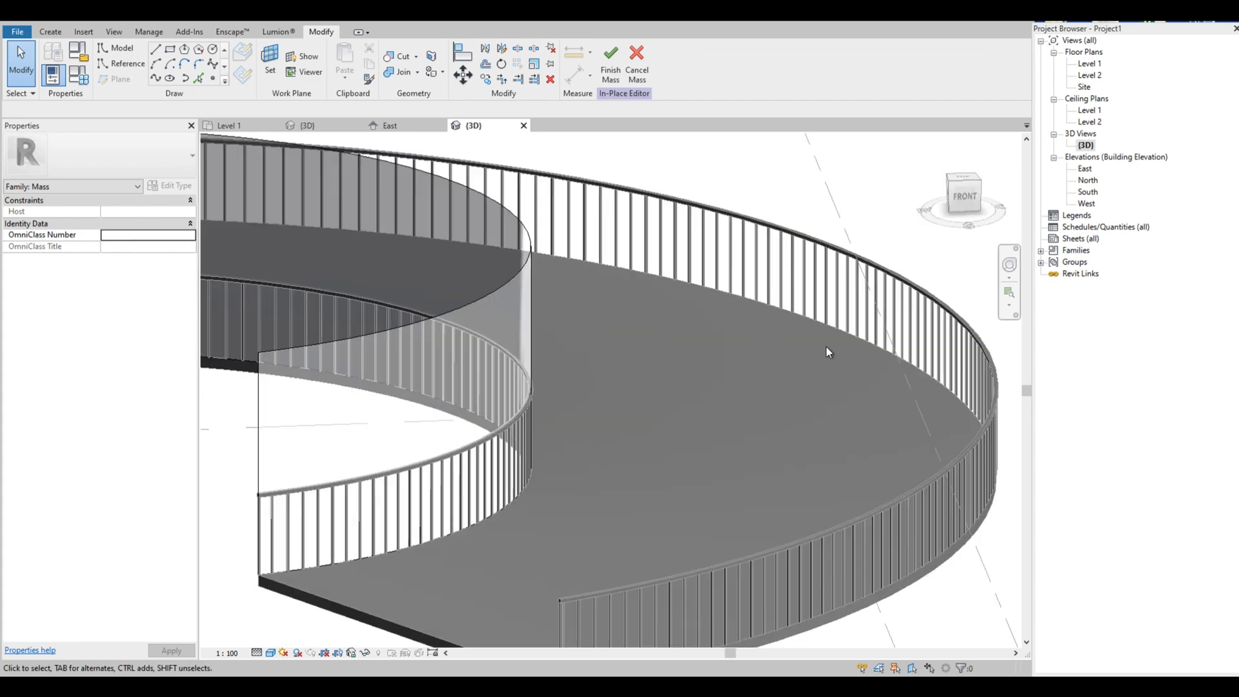
scroll(826, 346, "down", 5)
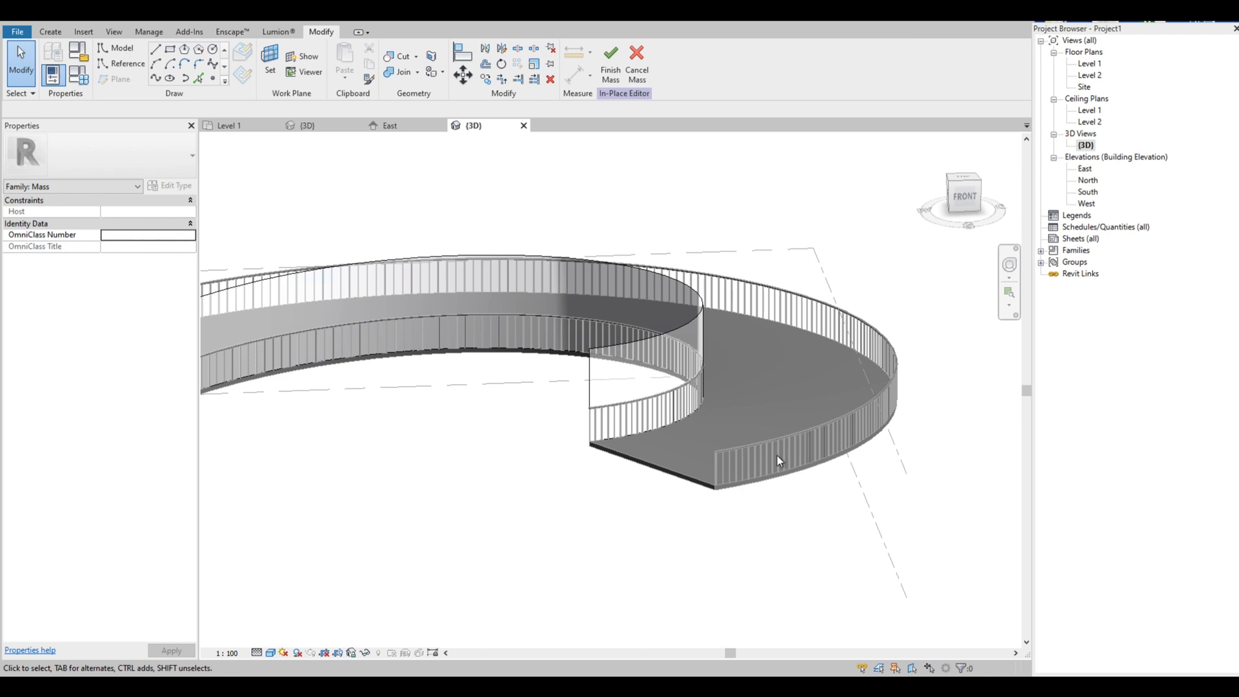
scroll(602, 461, "down", 3)
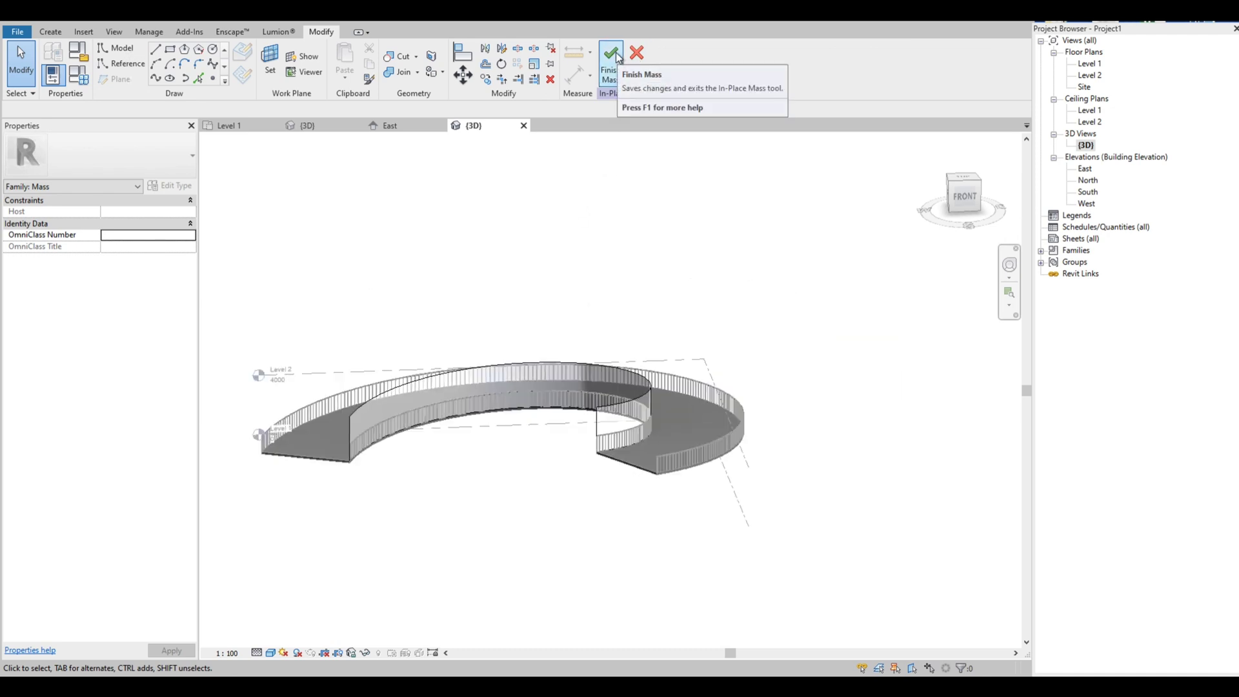
middle_click_drag(245, 483, 705, 477, "shift")
left_click(610, 65)
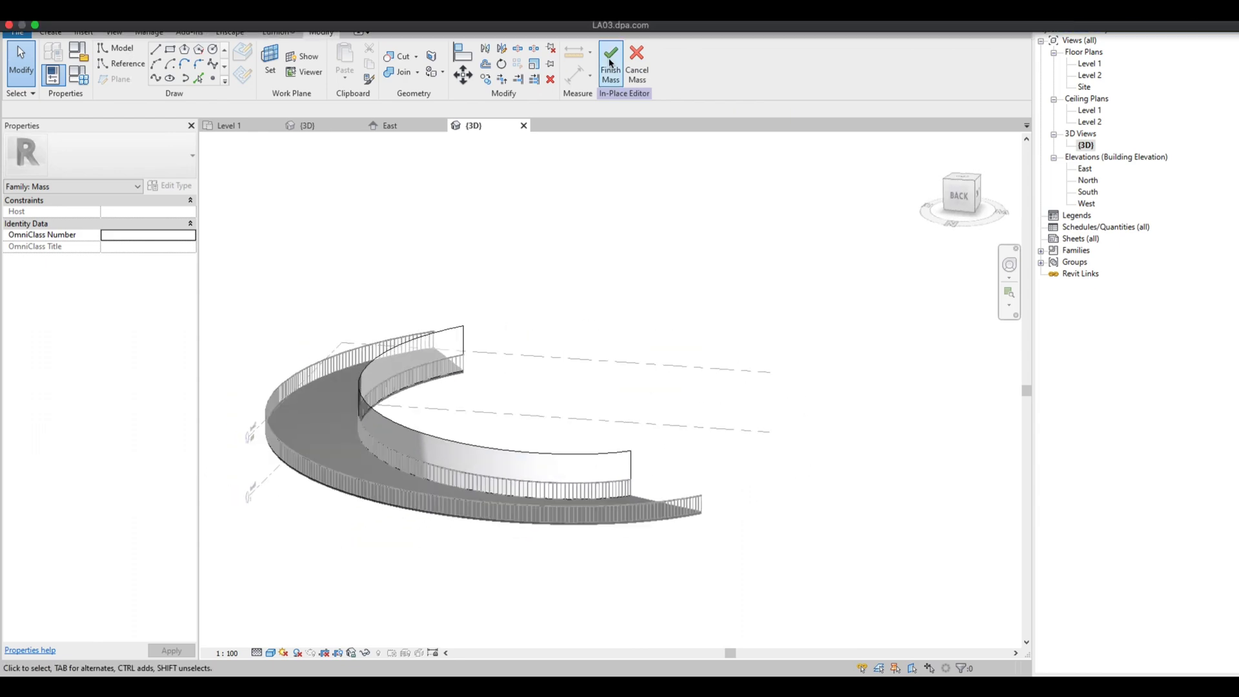
Step: Delete the inner and outer railings from the curved ramp, then orbit to review the bare ramp
middle_click_drag(855, 368, 498, 437, "shift")
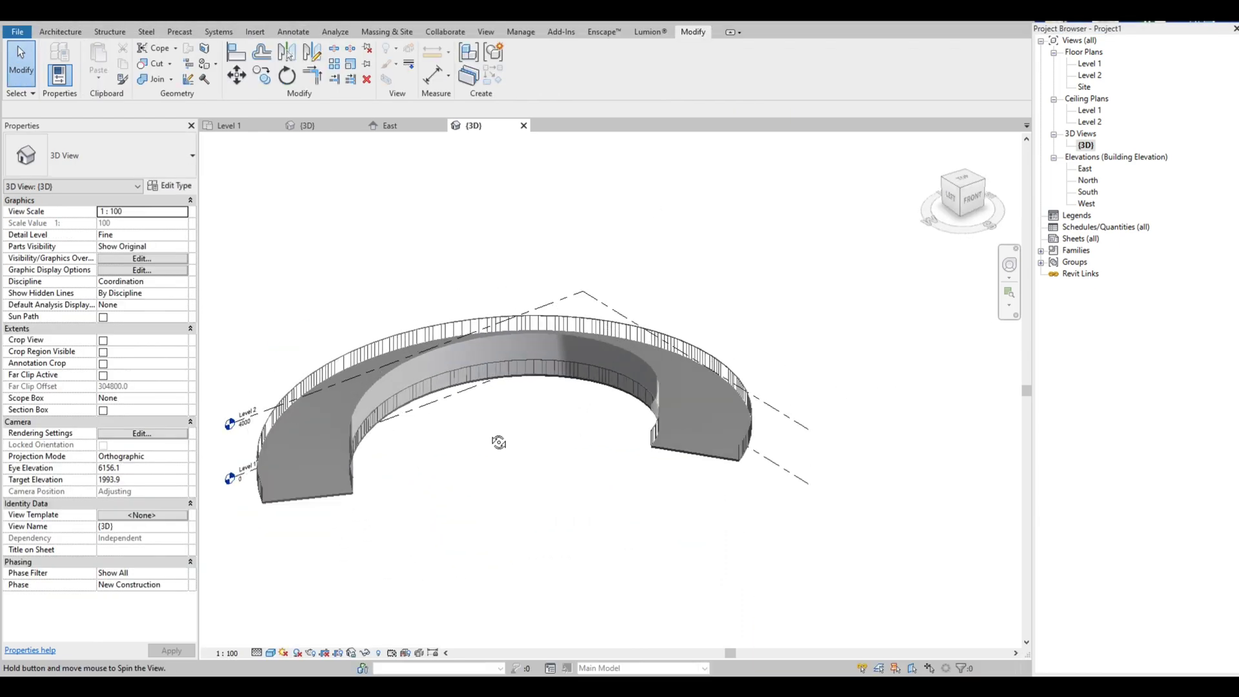
scroll(480, 433, "up", 5)
left_click(474, 430)
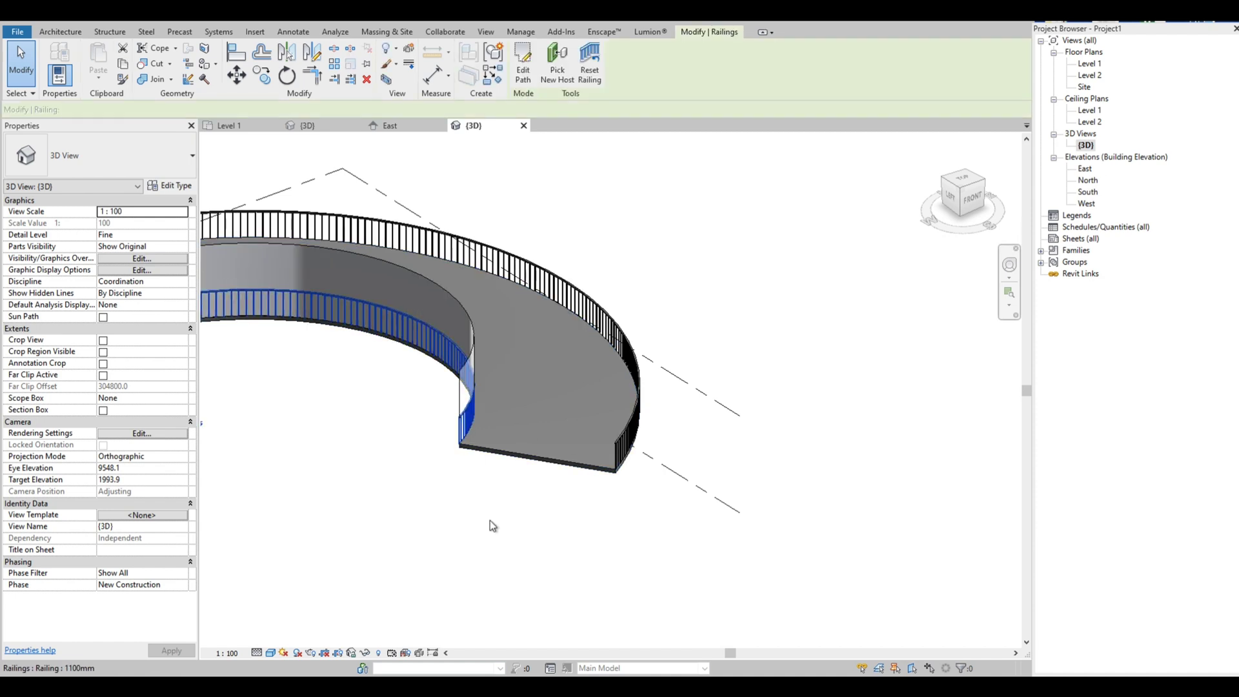
key("Delete")
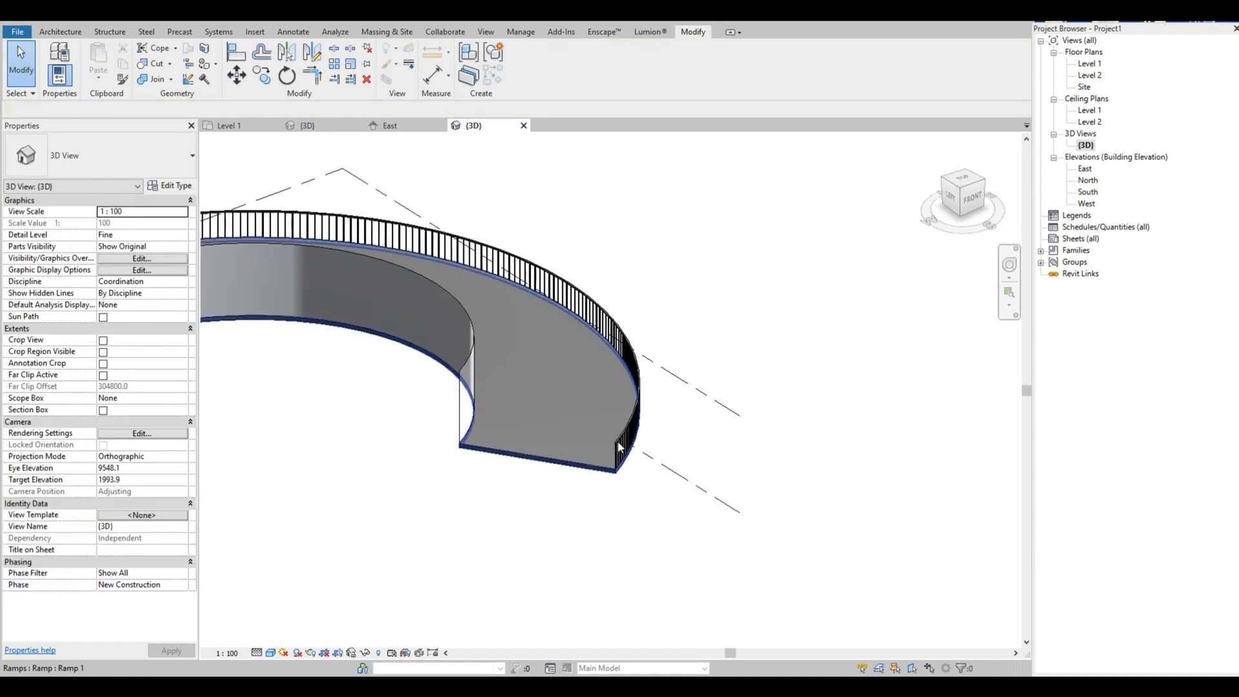
left_click(617, 446)
key("Delete")
scroll(766, 387, "down", 3)
scroll(465, 462, "up", 1)
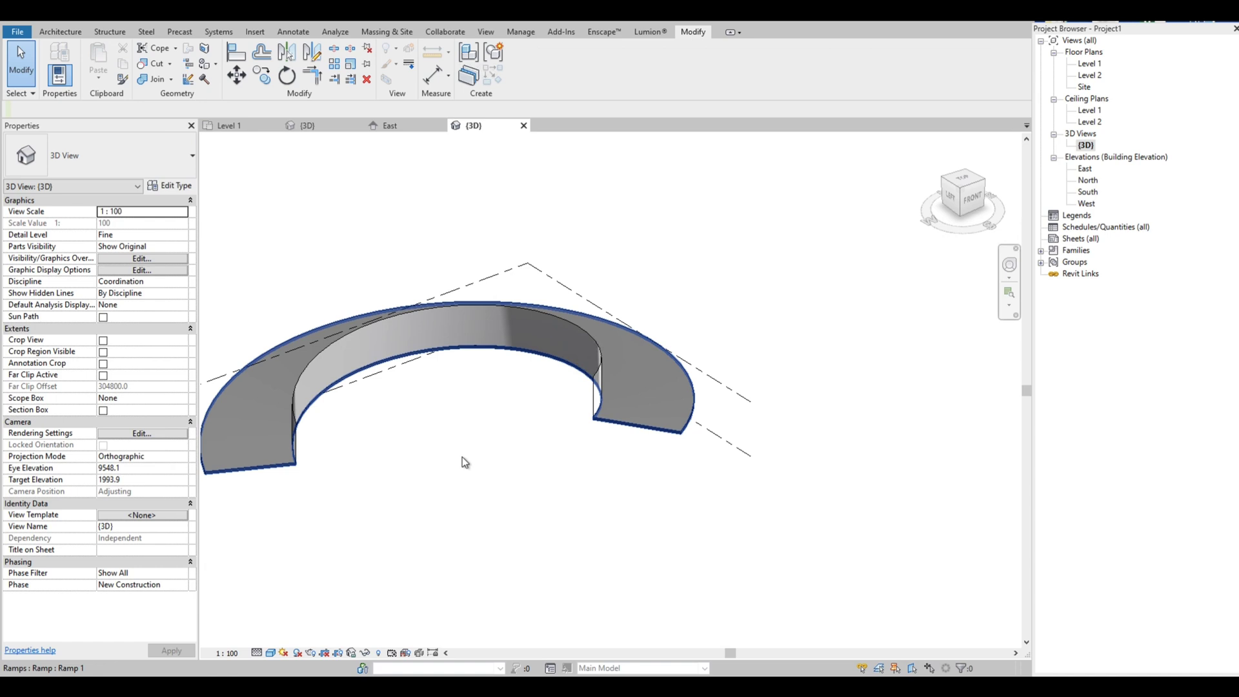
middle_click_drag(464, 462, 297, 457, "shift")
scroll(322, 444, "up", 5)
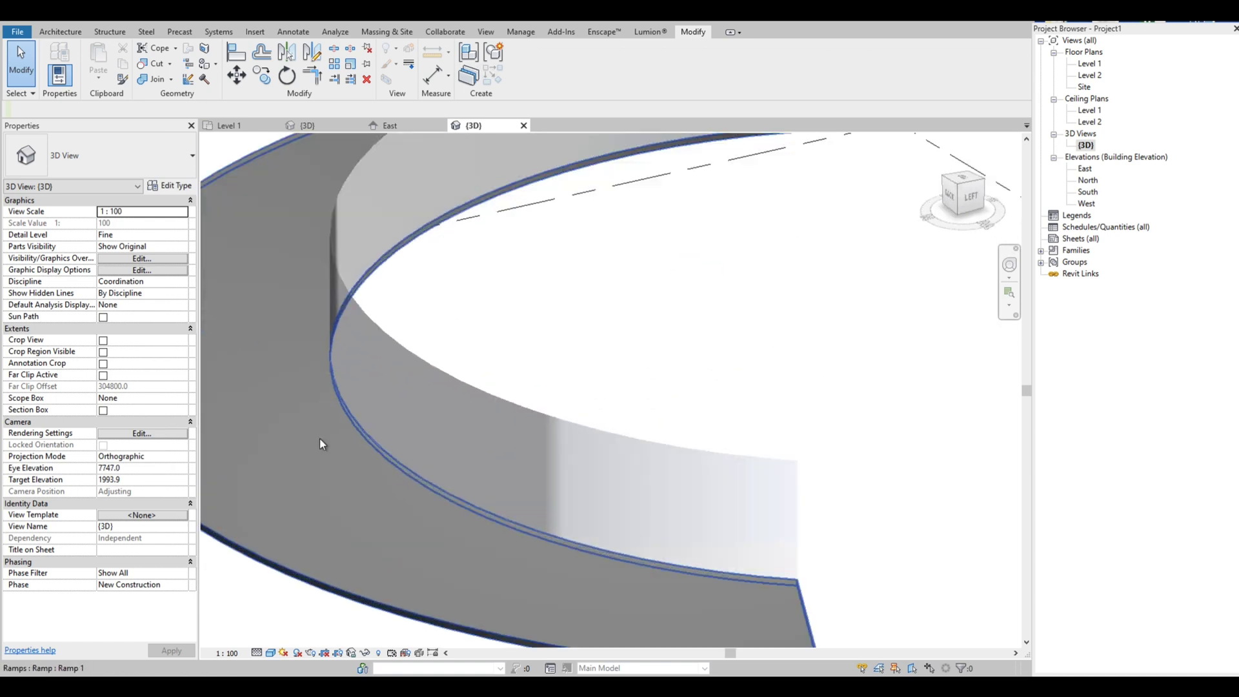
scroll(322, 444, "down", 6)
middle_click_drag(538, 379, 429, 336, "shift")
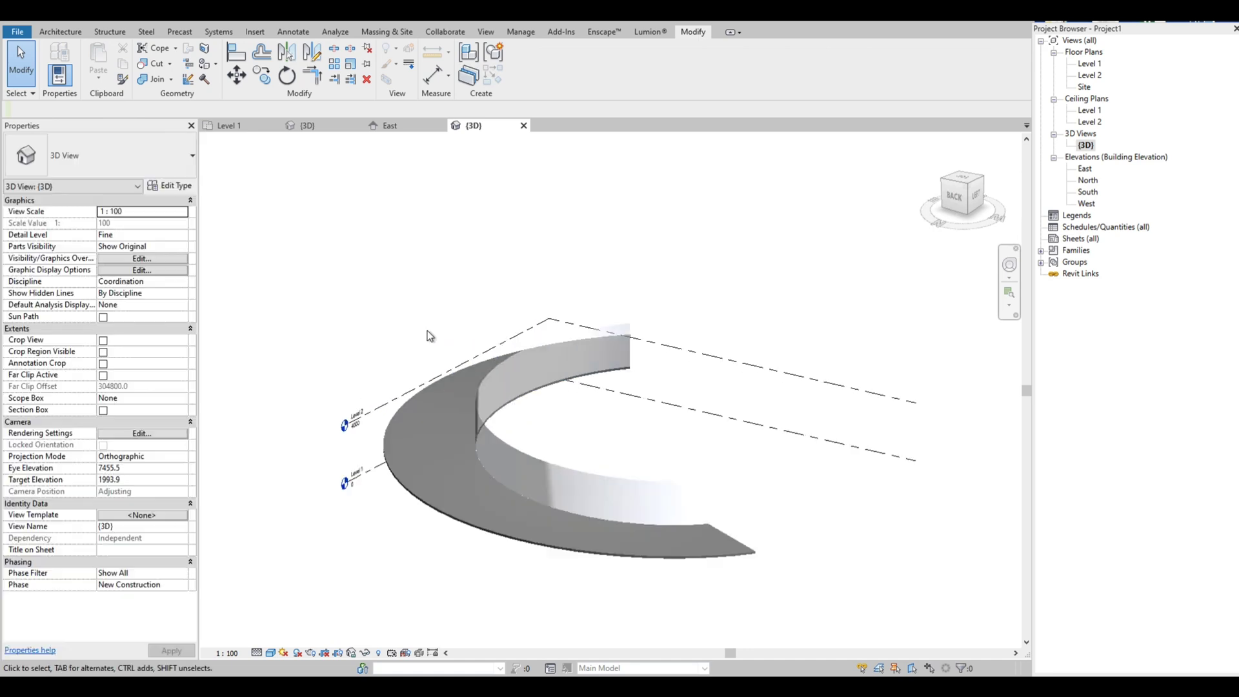
Step: Create an in-place mass named Mass 2 and pick Spline Through Points
left_click(385, 32)
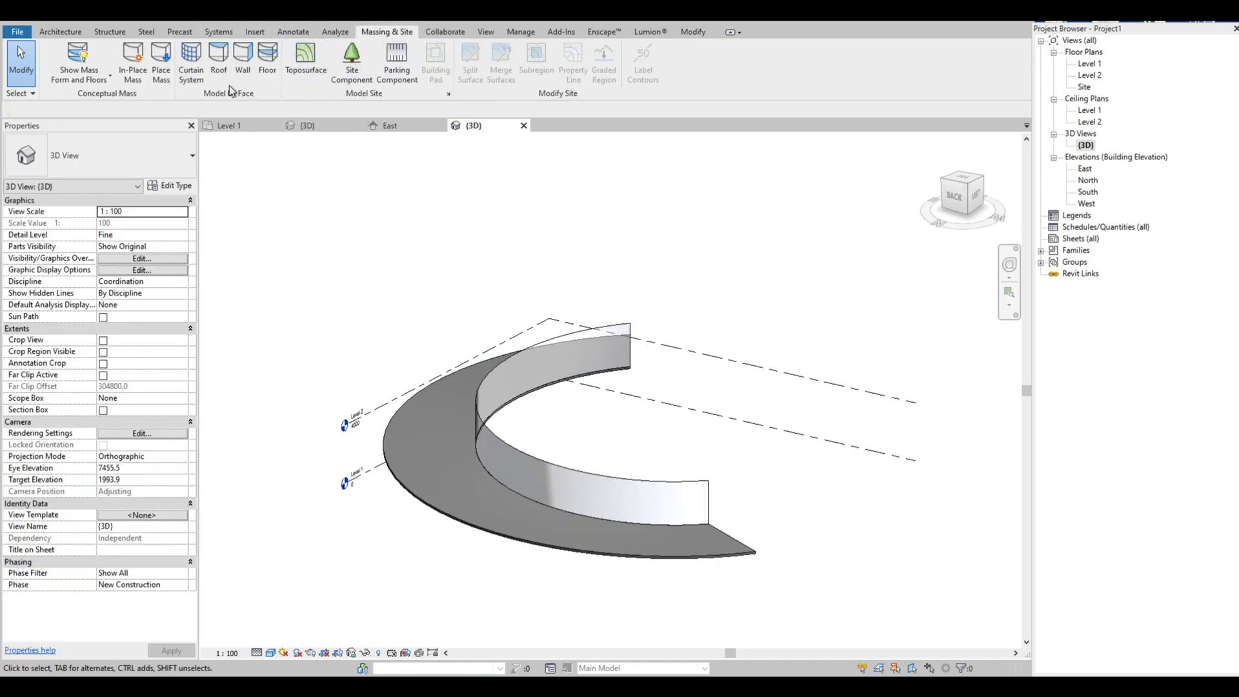
left_click(134, 82)
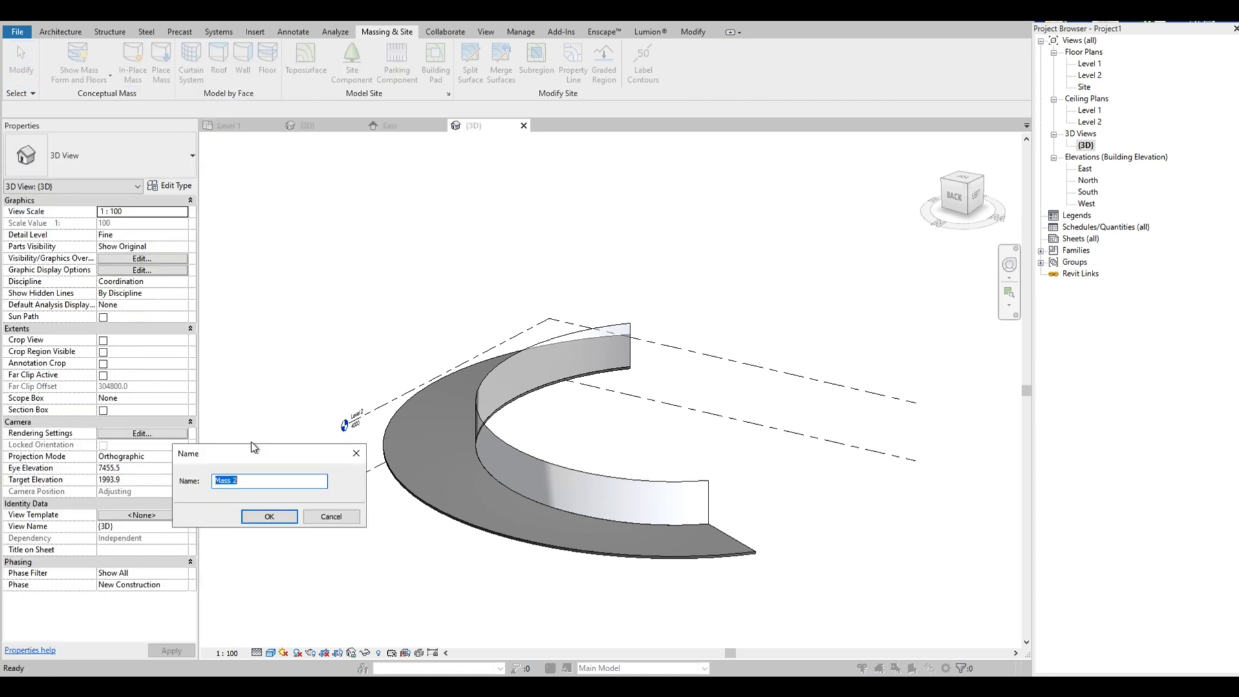
left_click(284, 517)
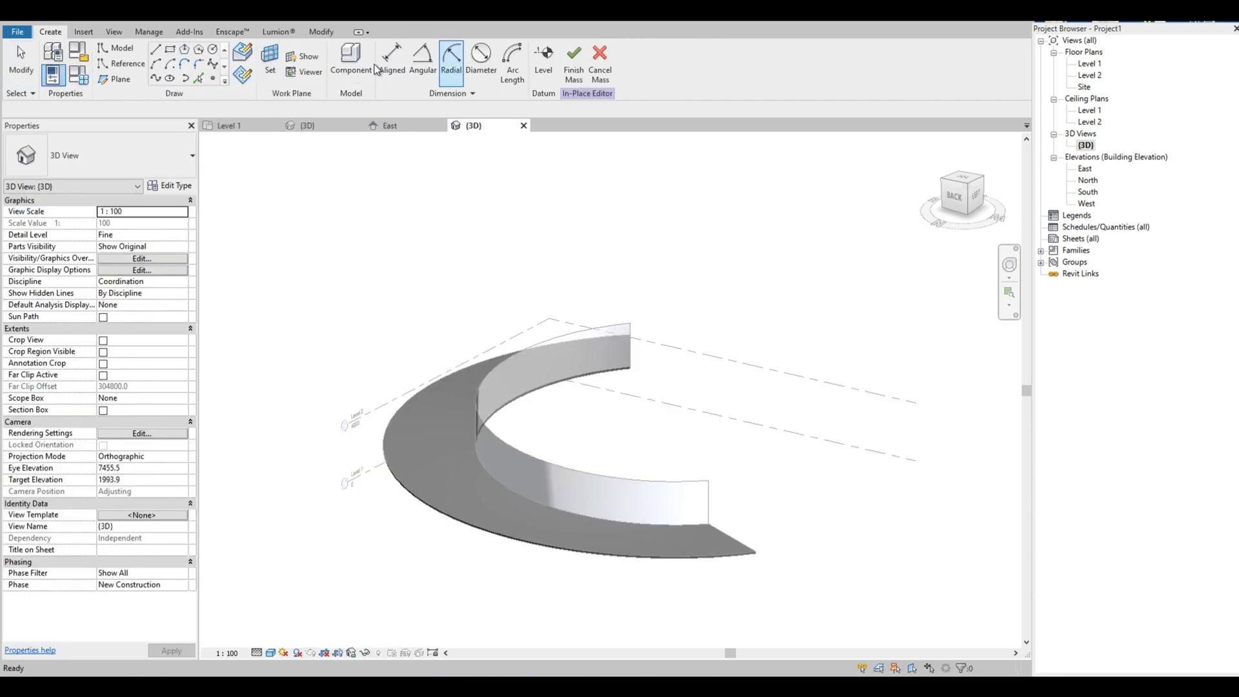
left_click(158, 78)
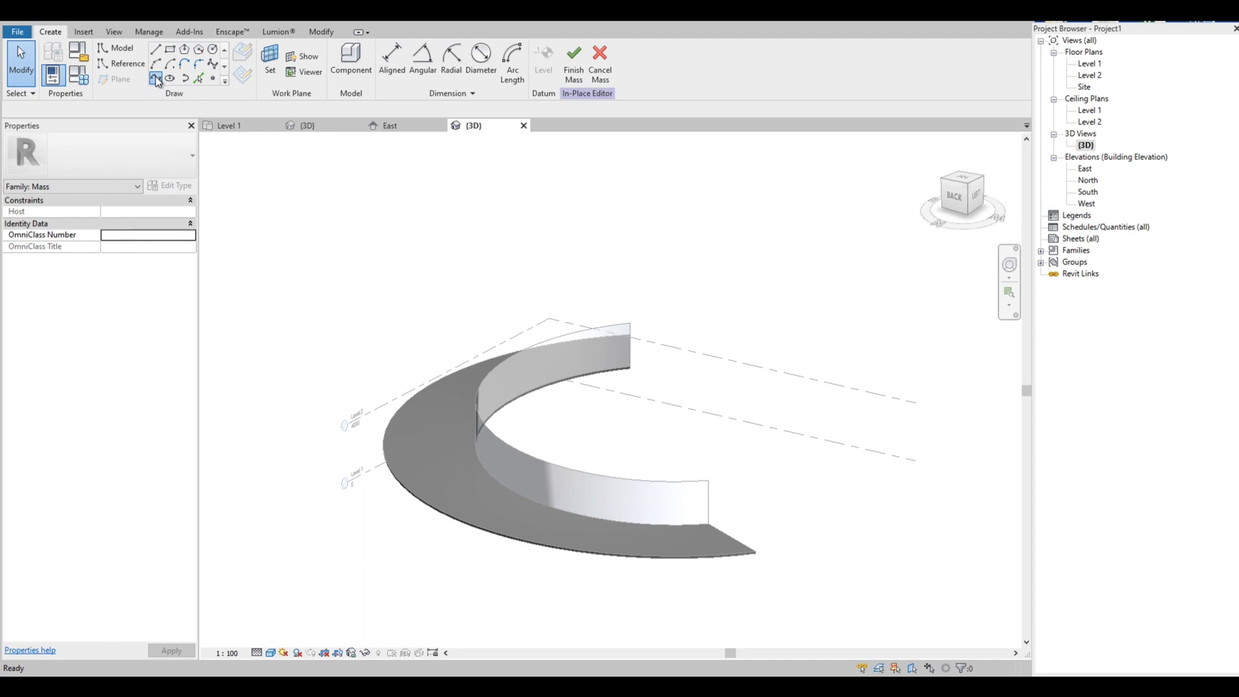
Step: Start the spline at the slab end's tip and place the first points along the curved edge
scroll(705, 546, "up", 5)
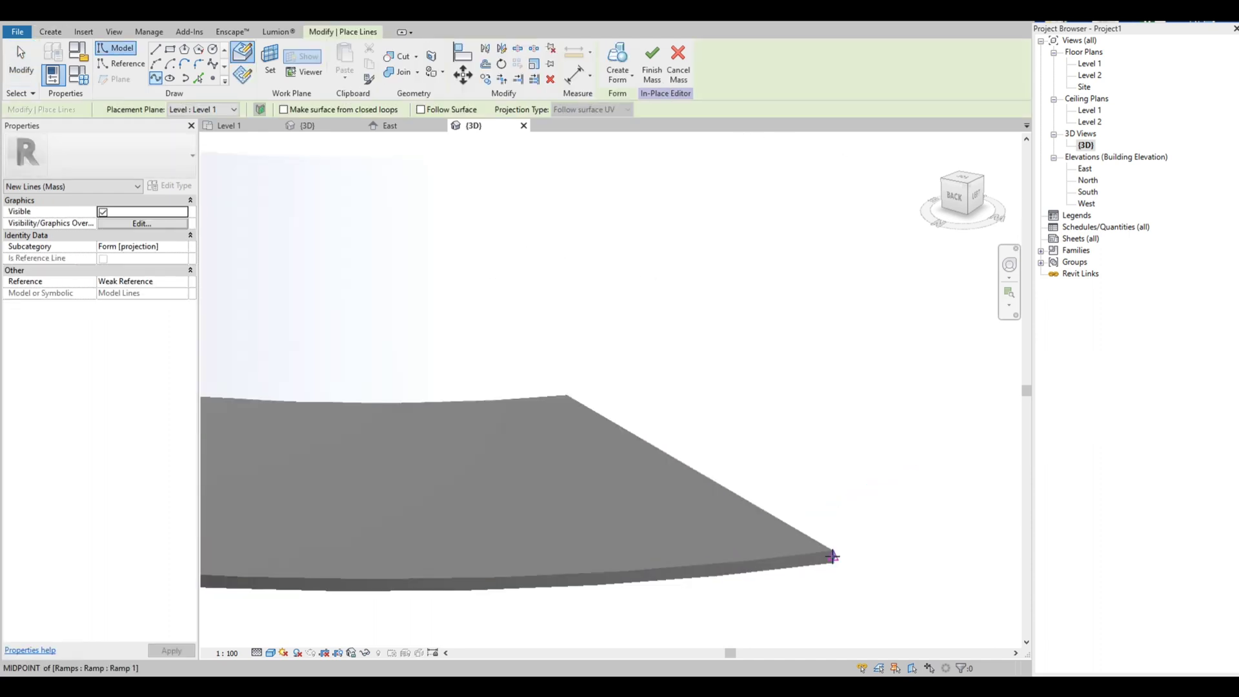
left_click(797, 556)
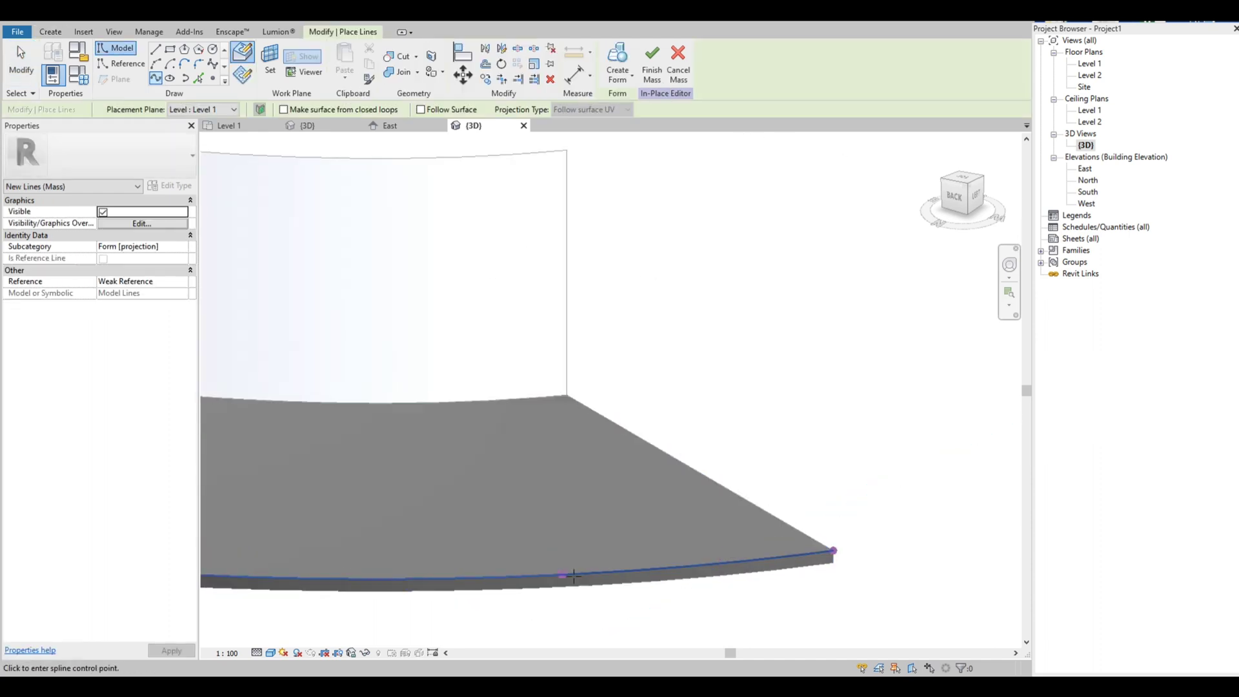
left_click(387, 568)
scroll(464, 566, "up", 5)
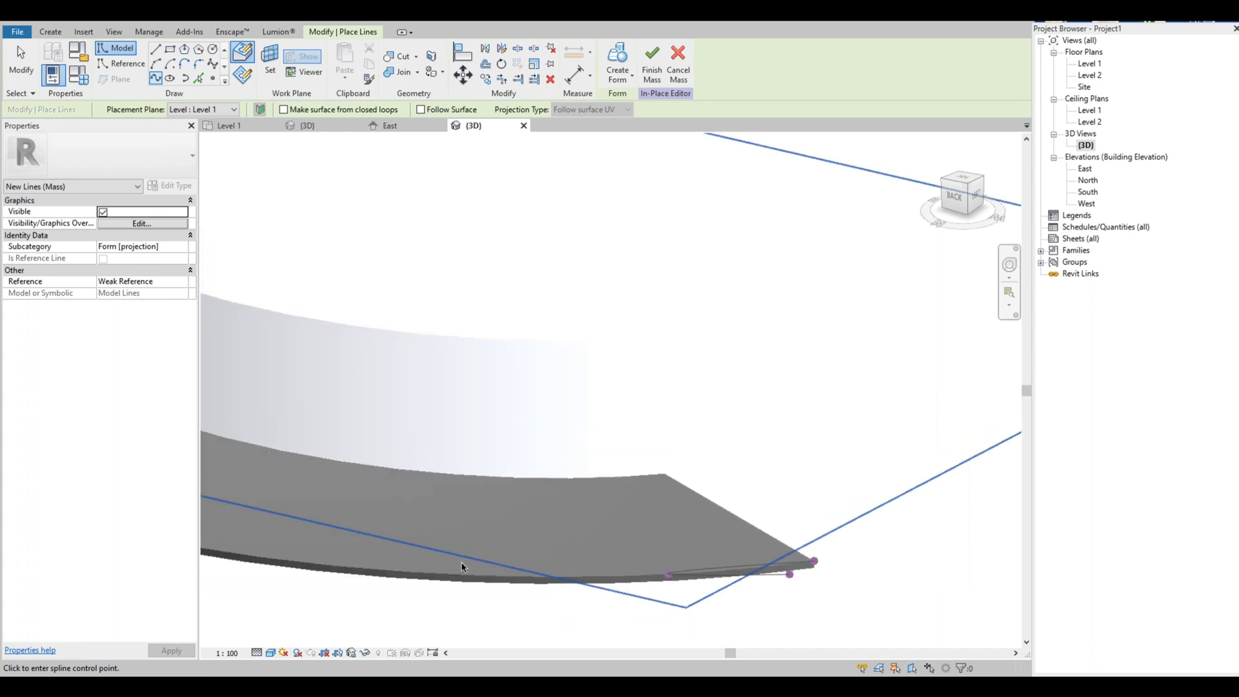
scroll(239, 559, "down", 6)
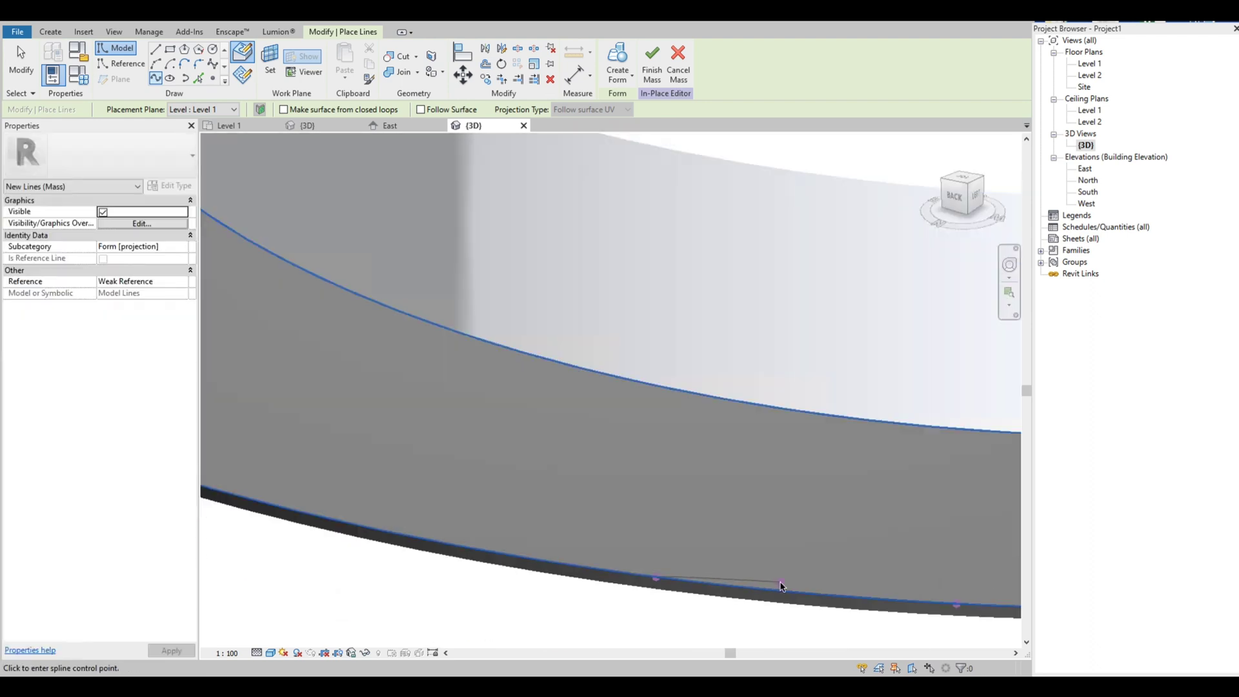
scroll(671, 558, "up", 5)
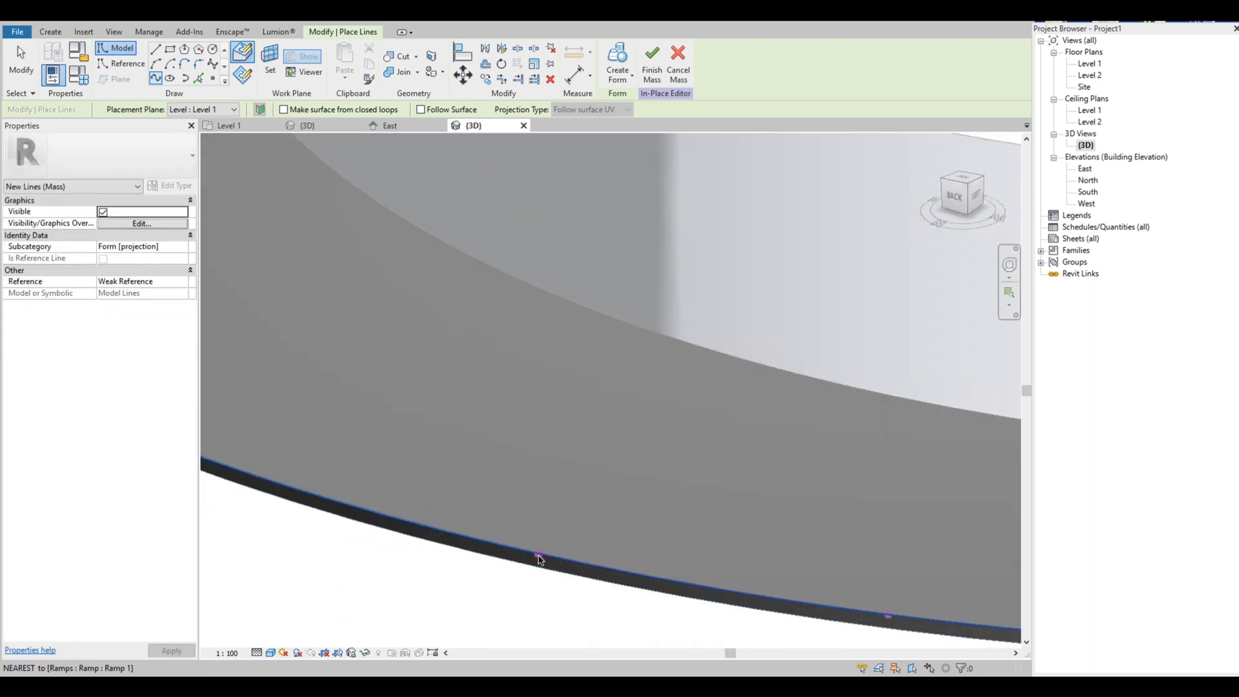
scroll(540, 559, "down", 5)
scroll(473, 528, "up", 5)
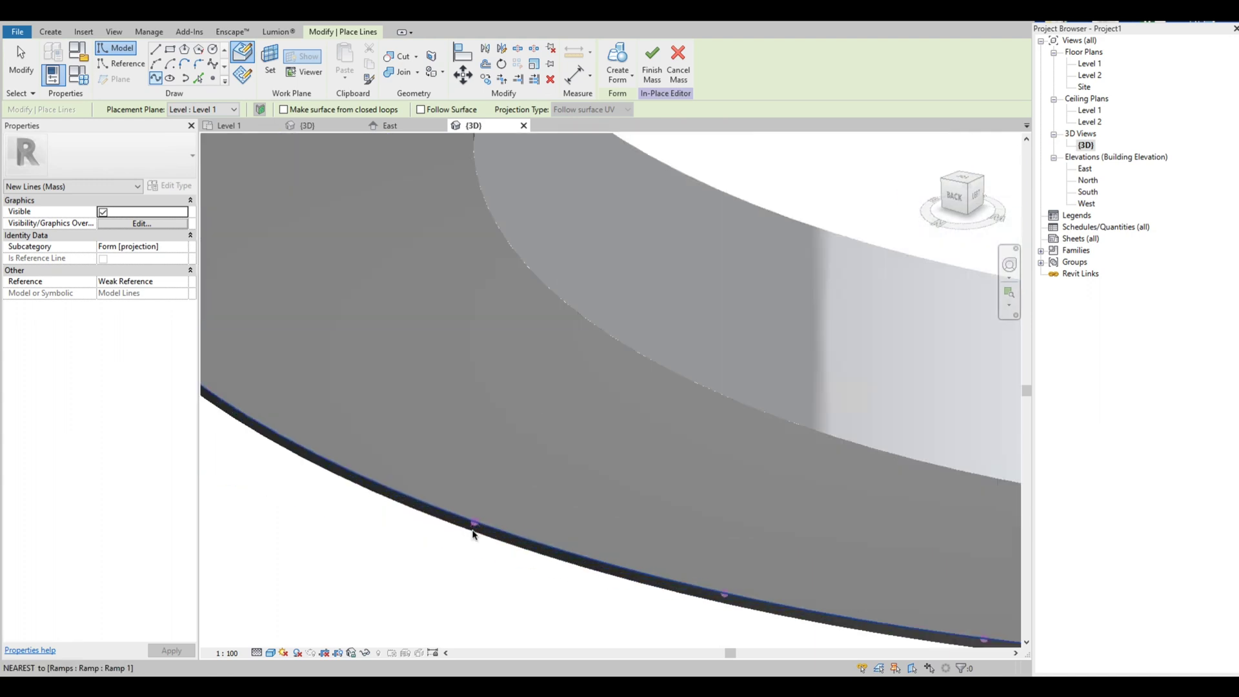
scroll(452, 507, "down", 5)
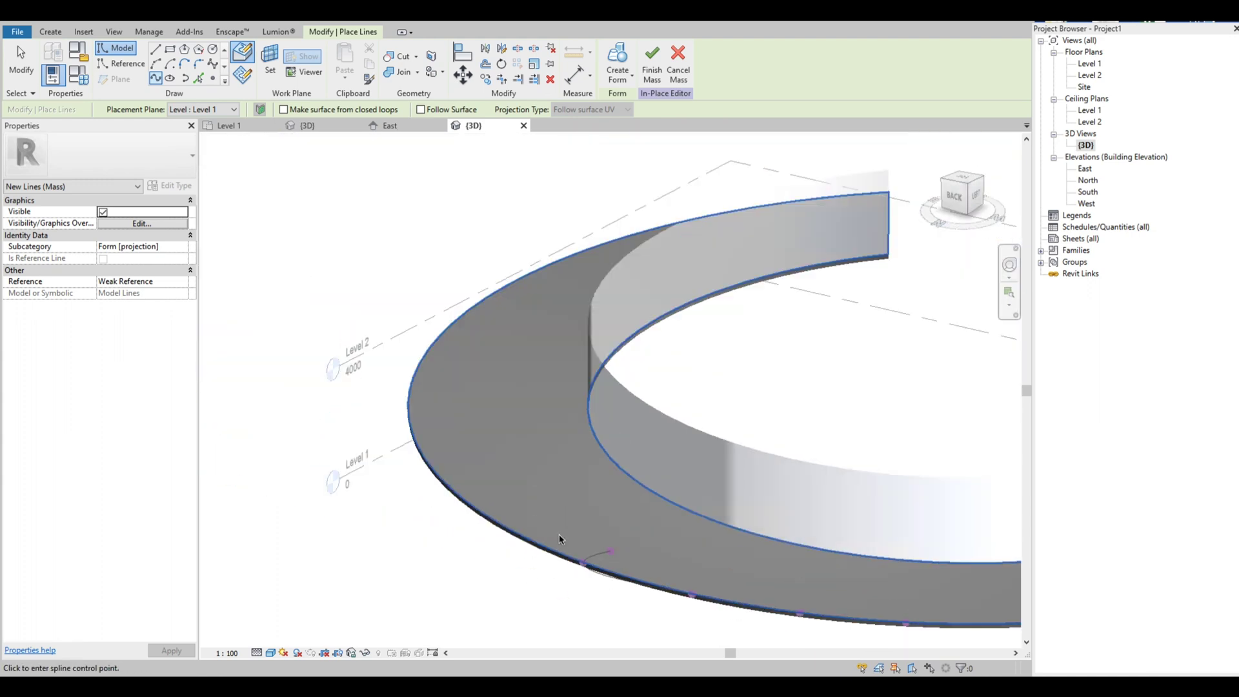
scroll(520, 543, "up", 5)
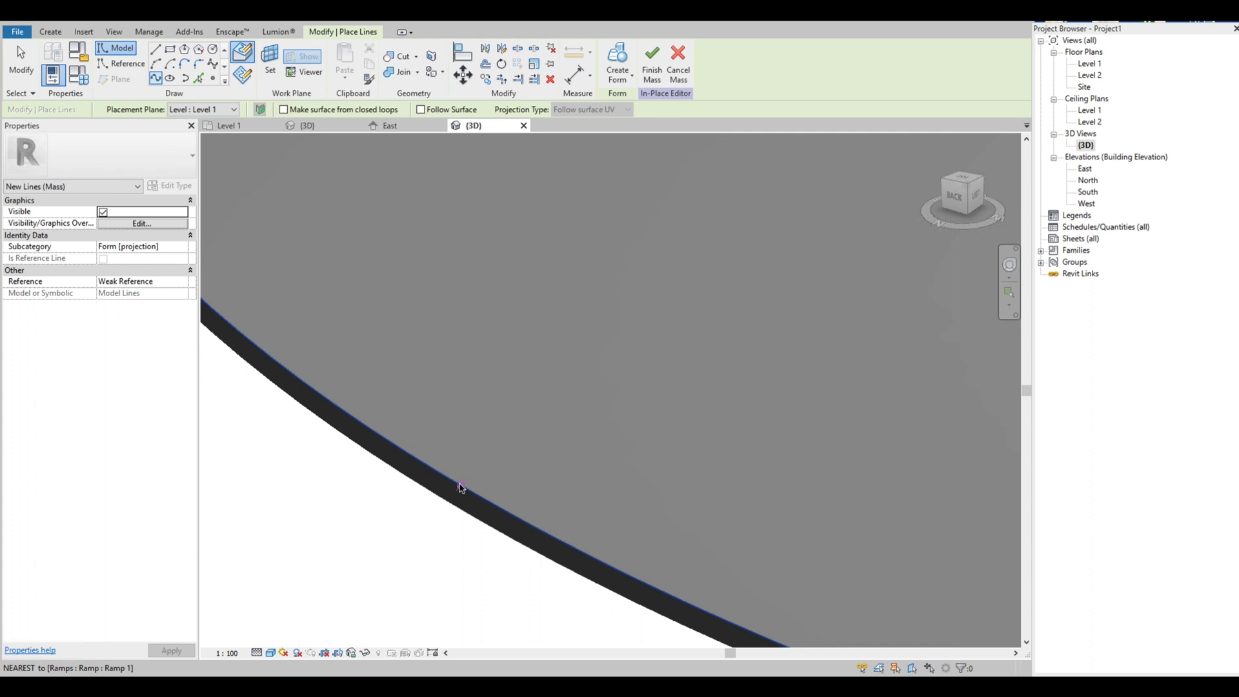
scroll(497, 587, "down", 5)
scroll(372, 497, "up", 5)
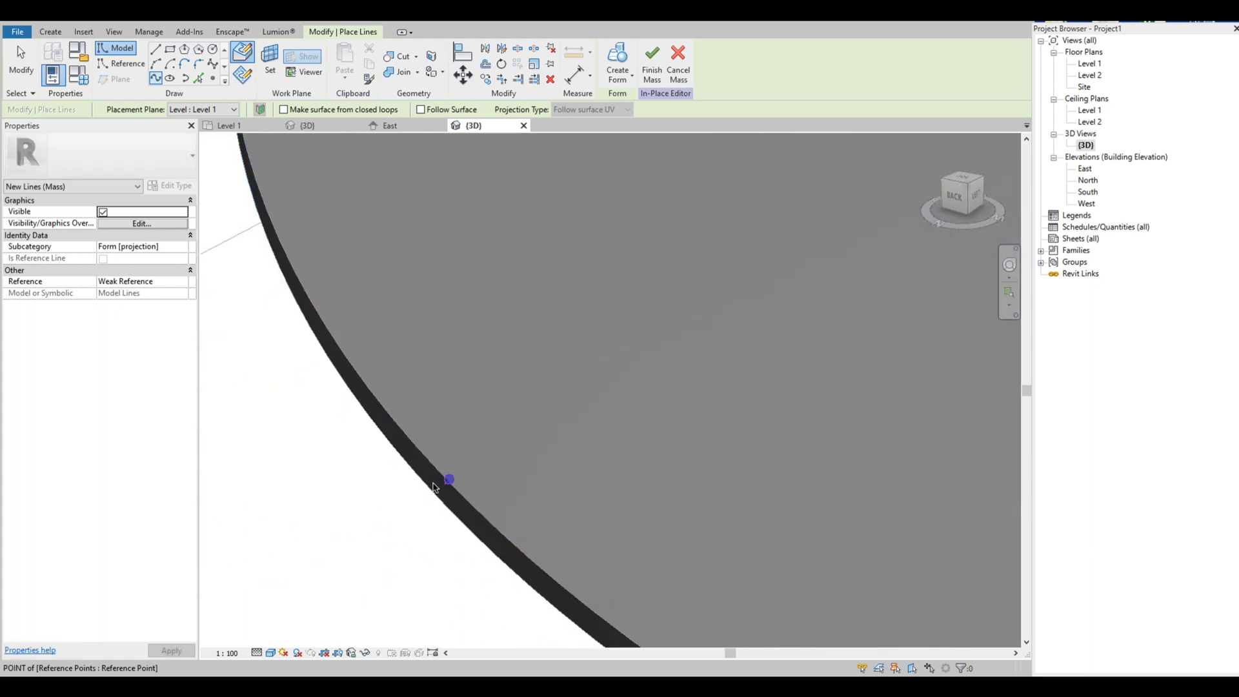
scroll(434, 487, "down", 5)
scroll(390, 350, "up", 5)
left_click(391, 347)
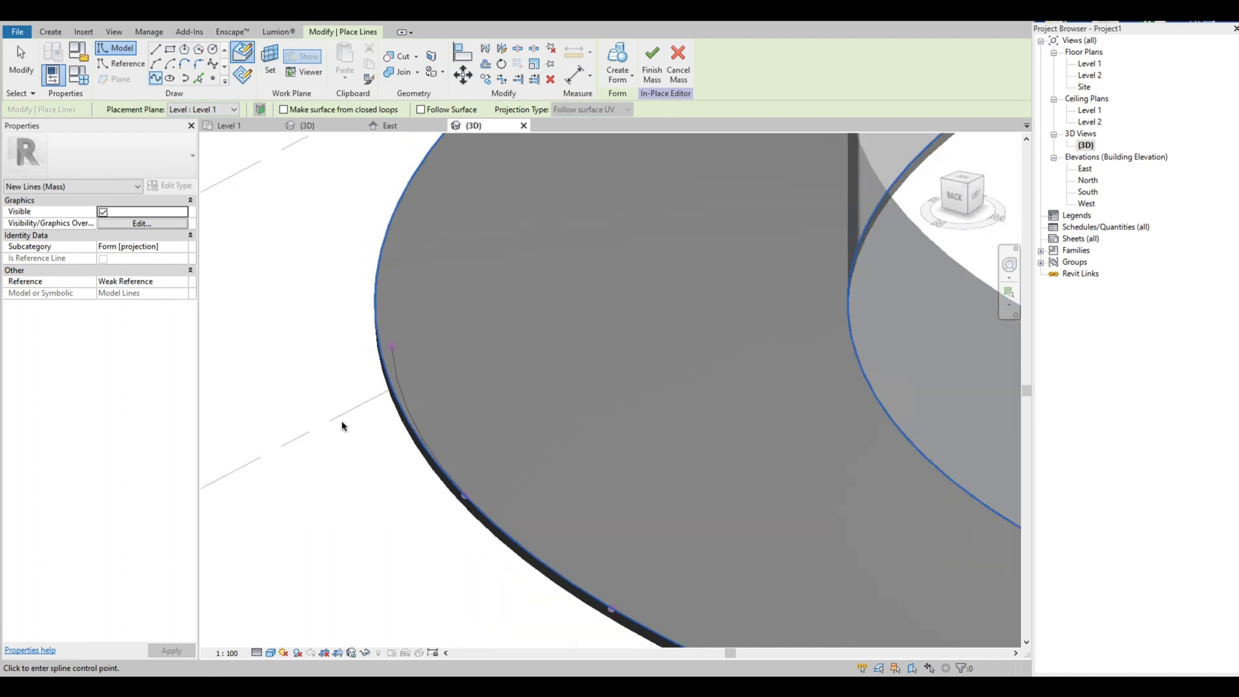
Step: Add further spline points along the slab's curved outer edge
scroll(352, 490, "down", 3)
middle_click_drag(360, 553, 465, 520, "shift")
scroll(438, 445, "down", 5)
scroll(478, 517, "up", 5)
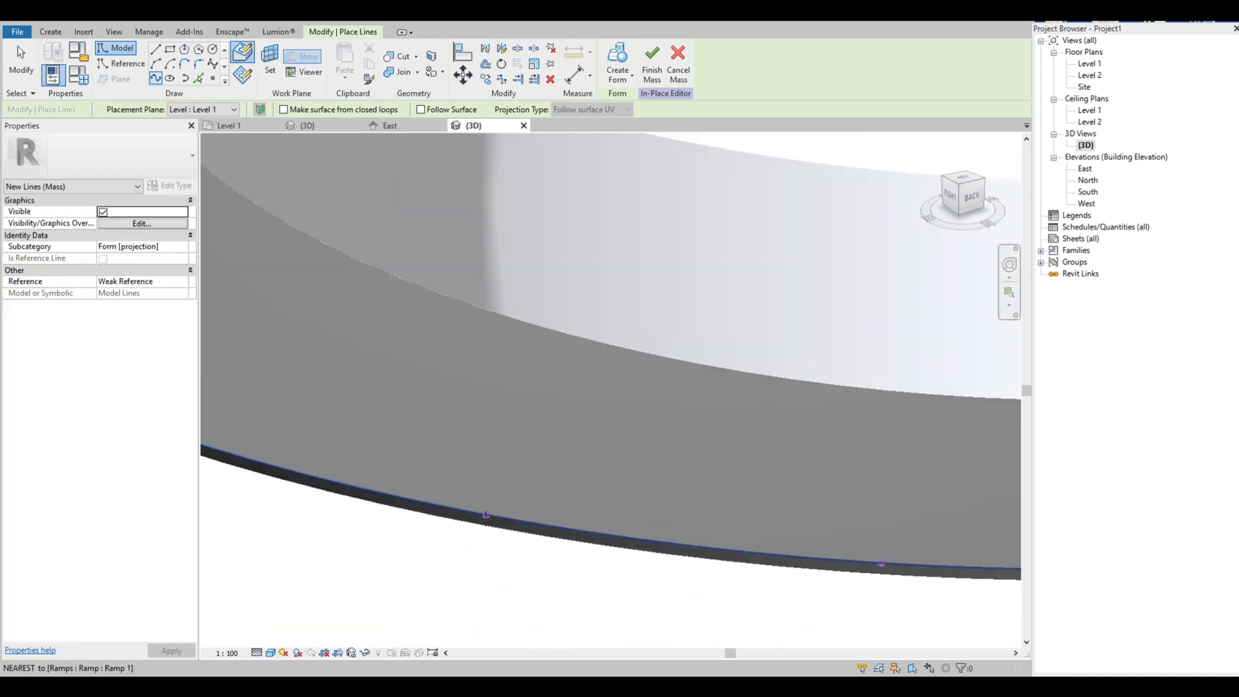
left_click(487, 515)
scroll(496, 524, "down", 5)
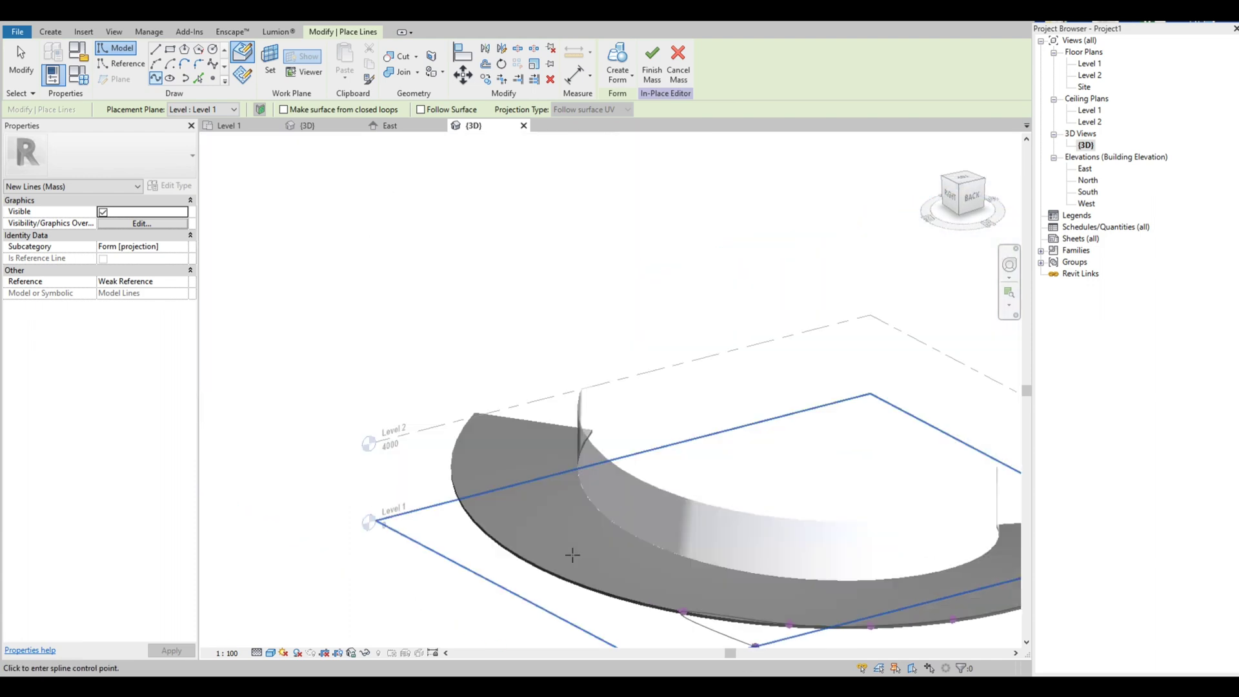
scroll(600, 585, "up", 4)
scroll(599, 585, "up", 3)
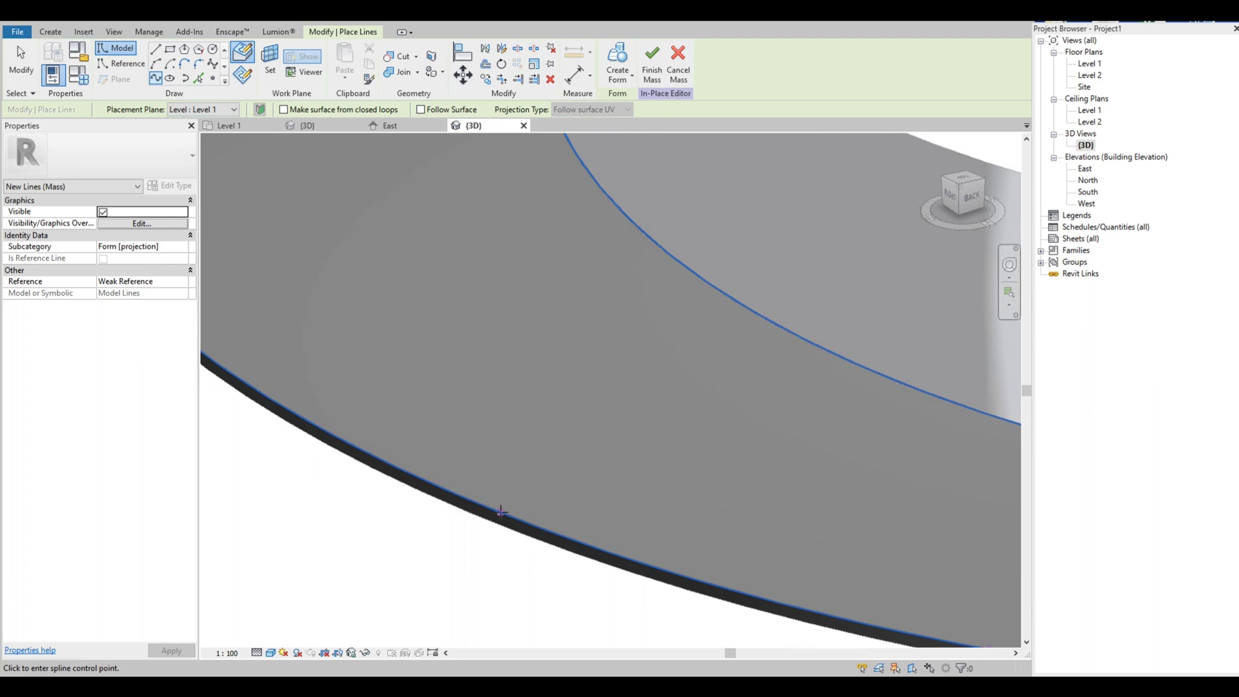
scroll(503, 511, "up", 4)
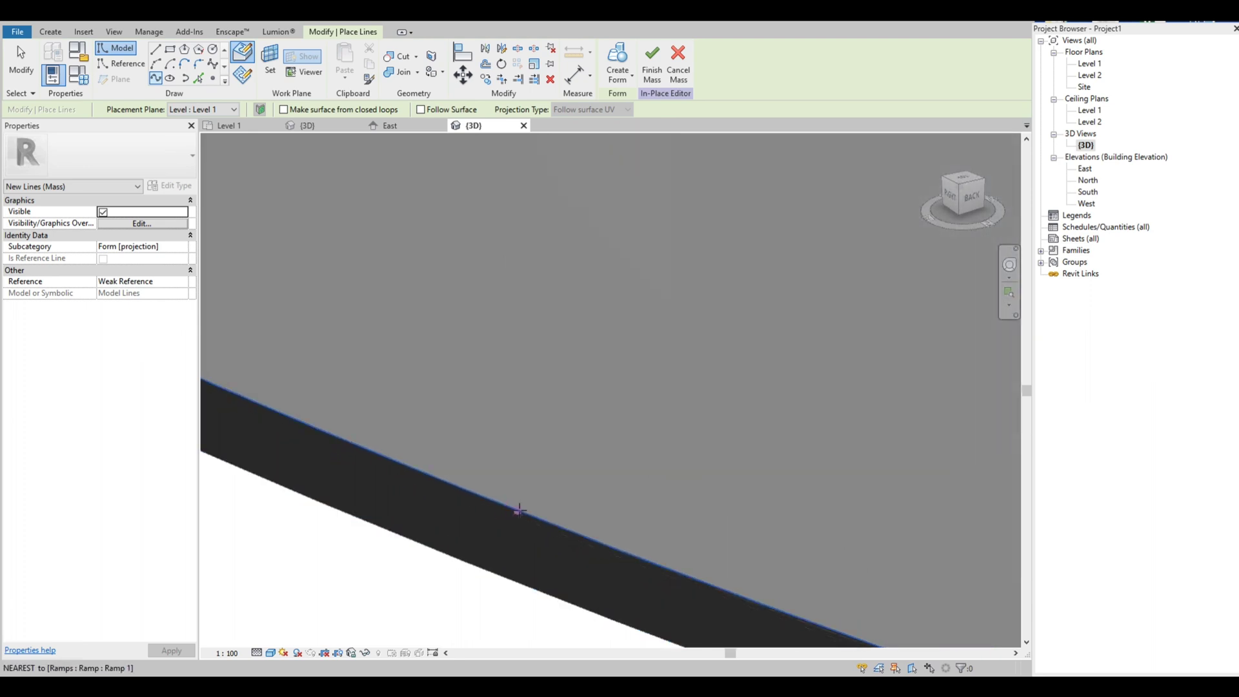
left_click(520, 511)
scroll(686, 594, "down", 2)
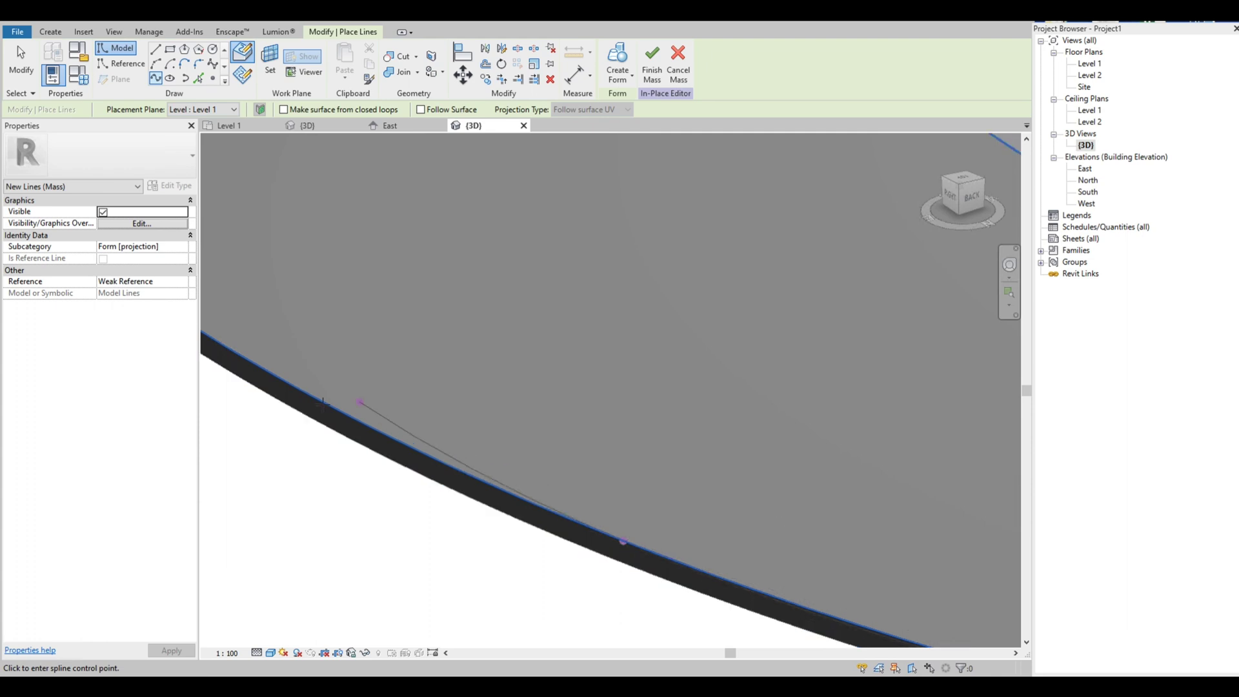
scroll(265, 369, "down", 6)
scroll(451, 492, "up", 5)
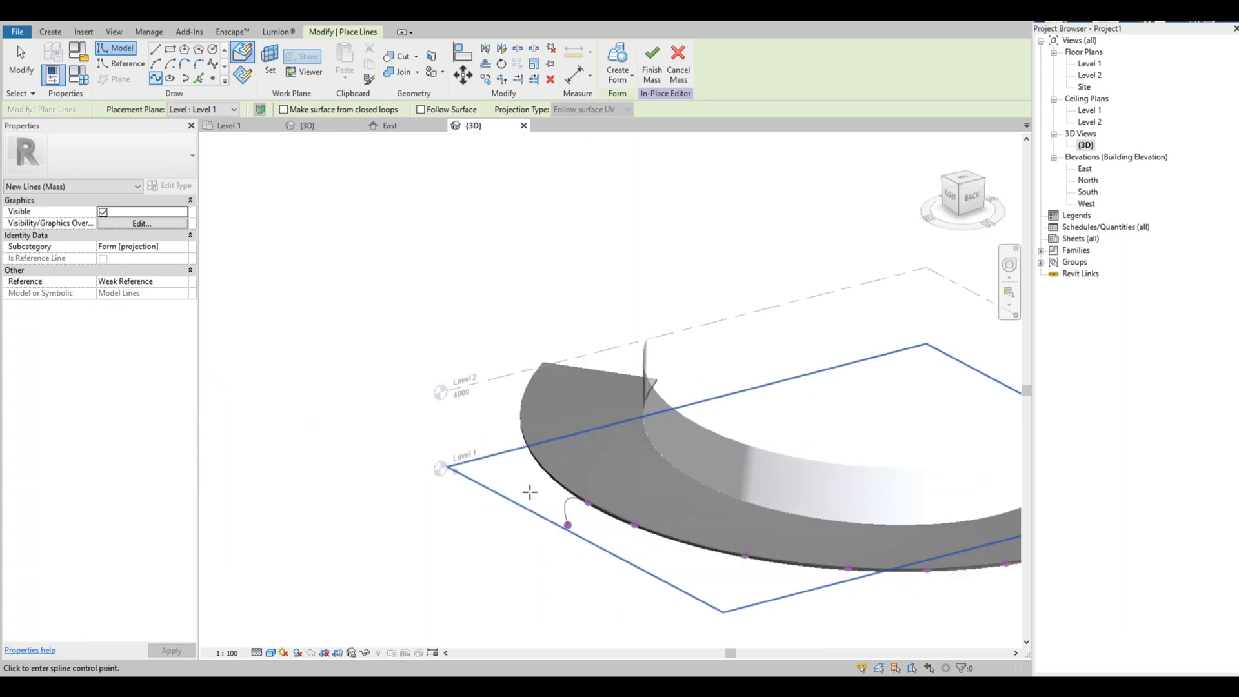
scroll(510, 452, "up", 5)
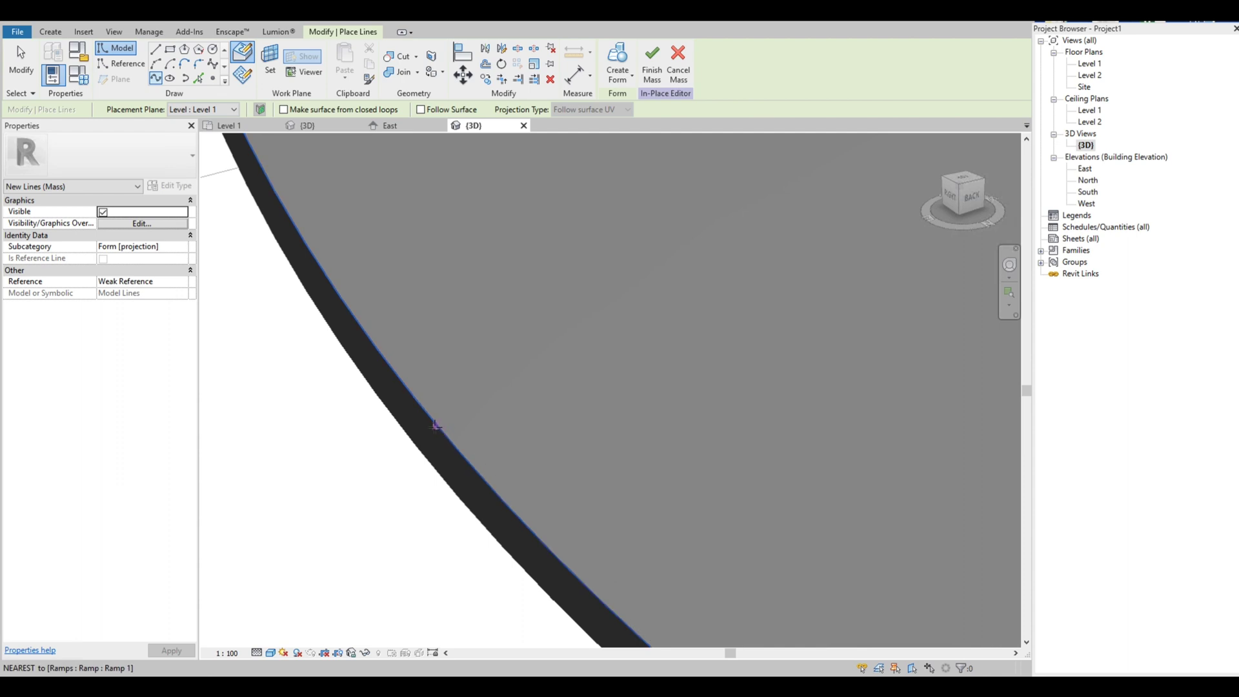
scroll(435, 424, "down", 4)
Step: Place one more edge point and end the spline at the slab corner
middle_click_drag(467, 544, 509, 509, "shift")
scroll(510, 509, "down", 5)
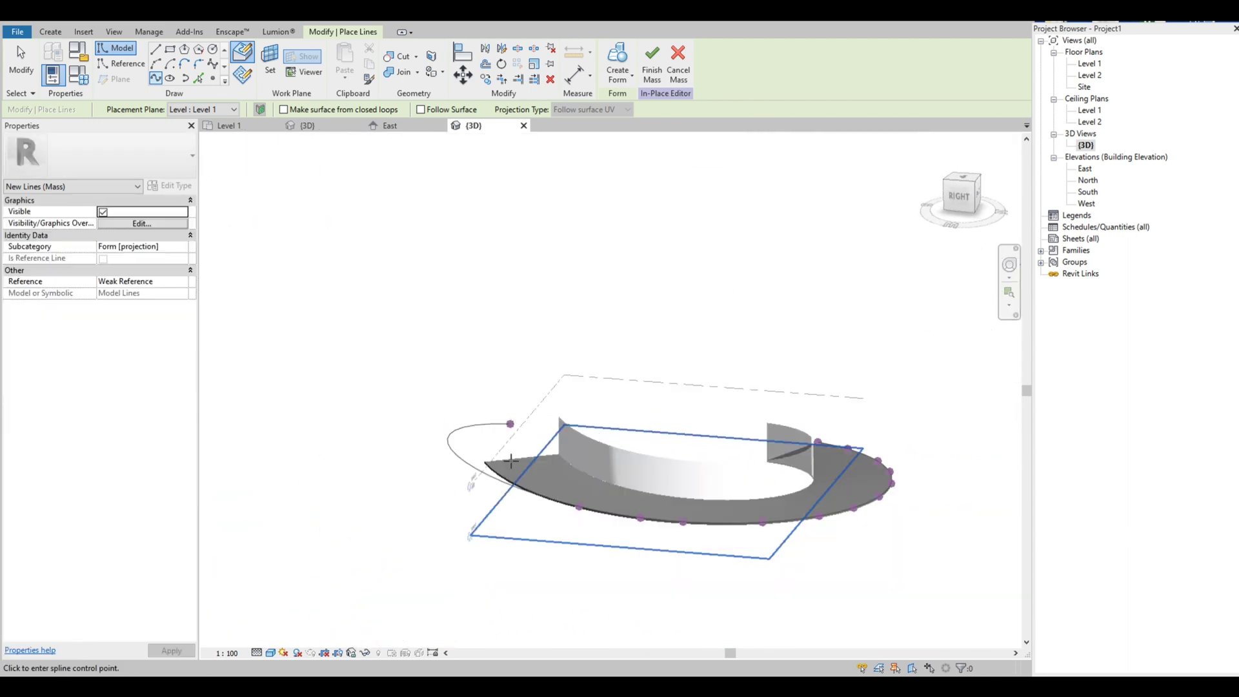
scroll(506, 510, "up", 8)
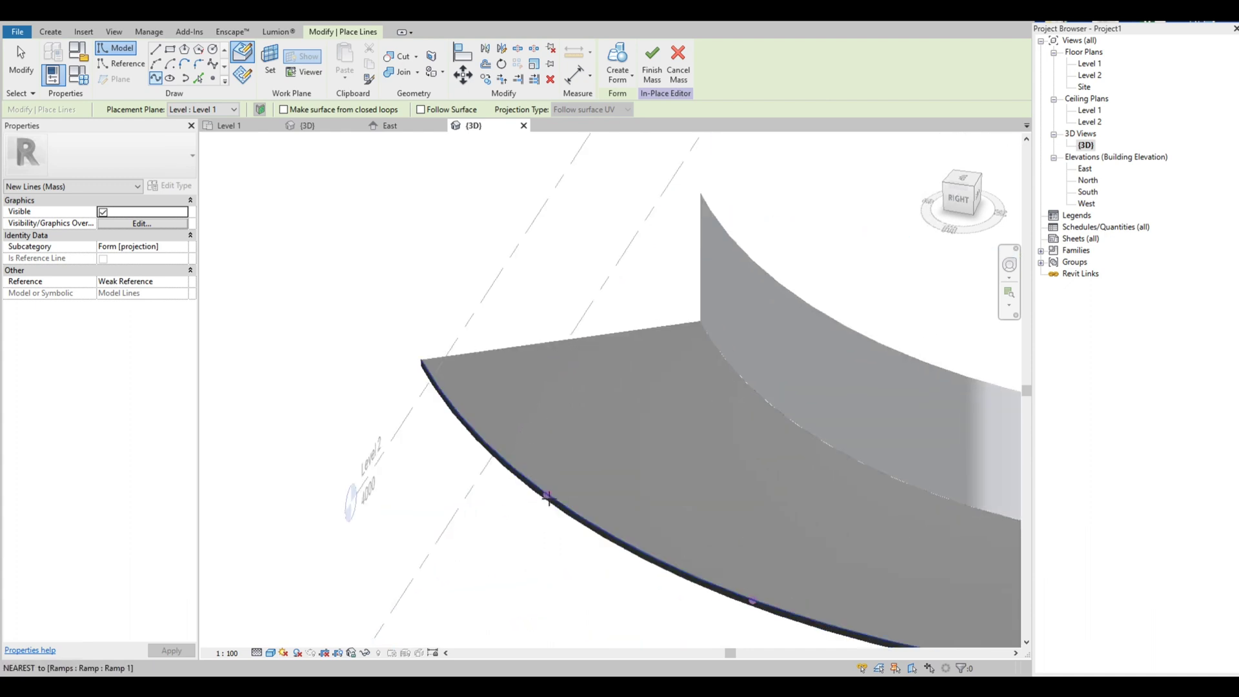
left_click(552, 494)
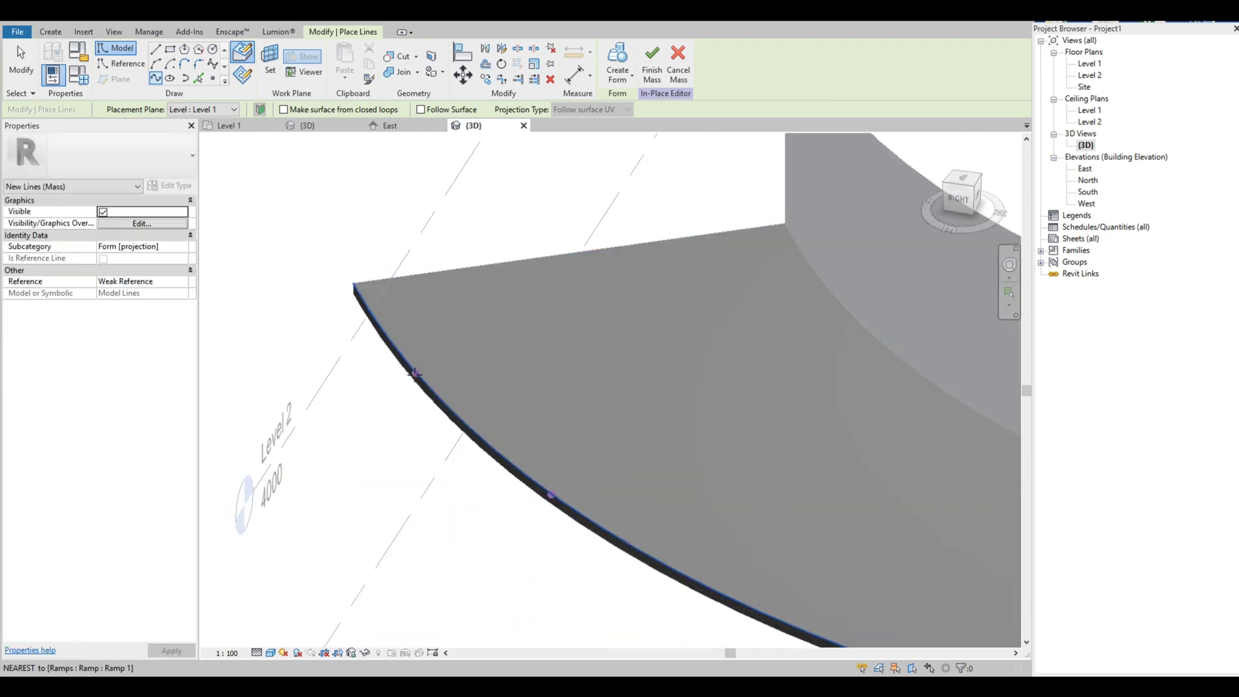
scroll(418, 373, "up", 3)
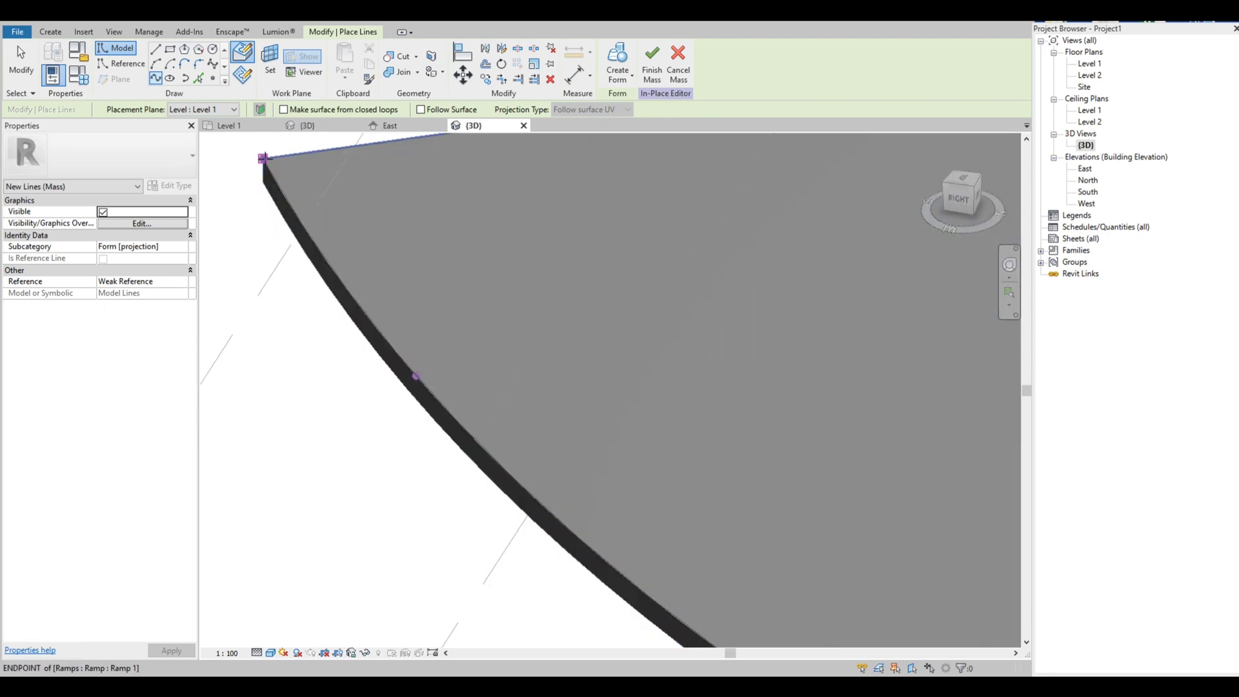
left_click(263, 158)
scroll(297, 290, "up", 2)
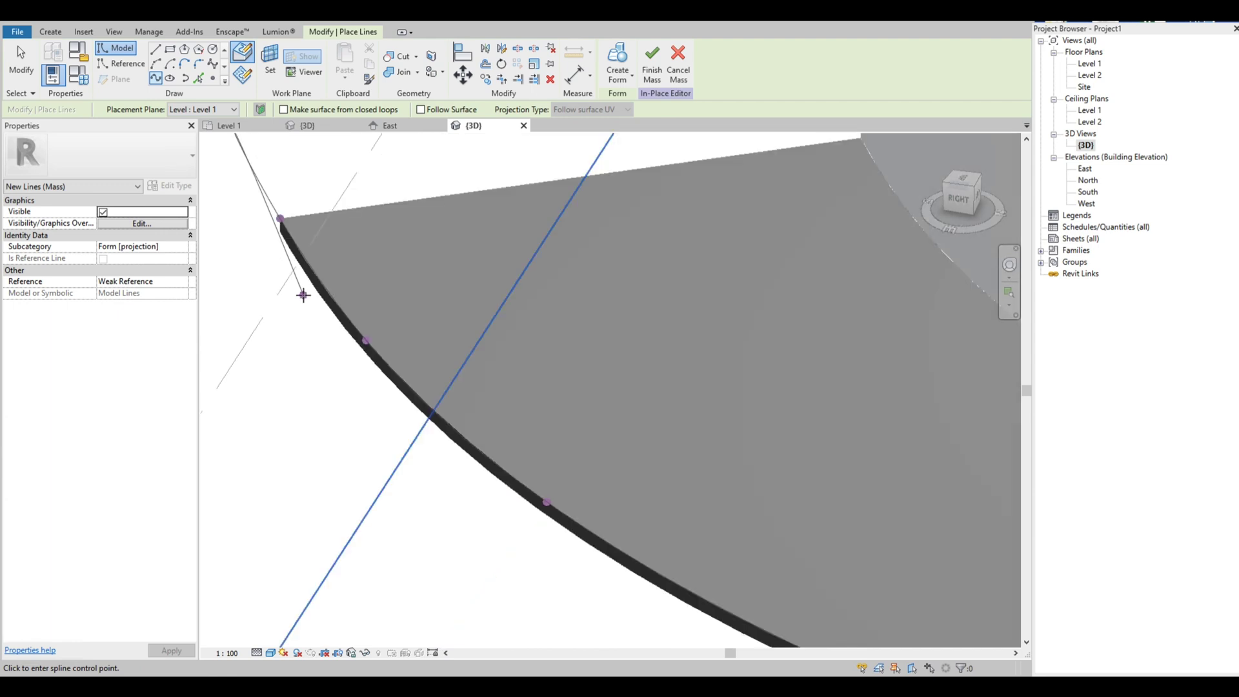
middle_click_drag(296, 291, 278, 207)
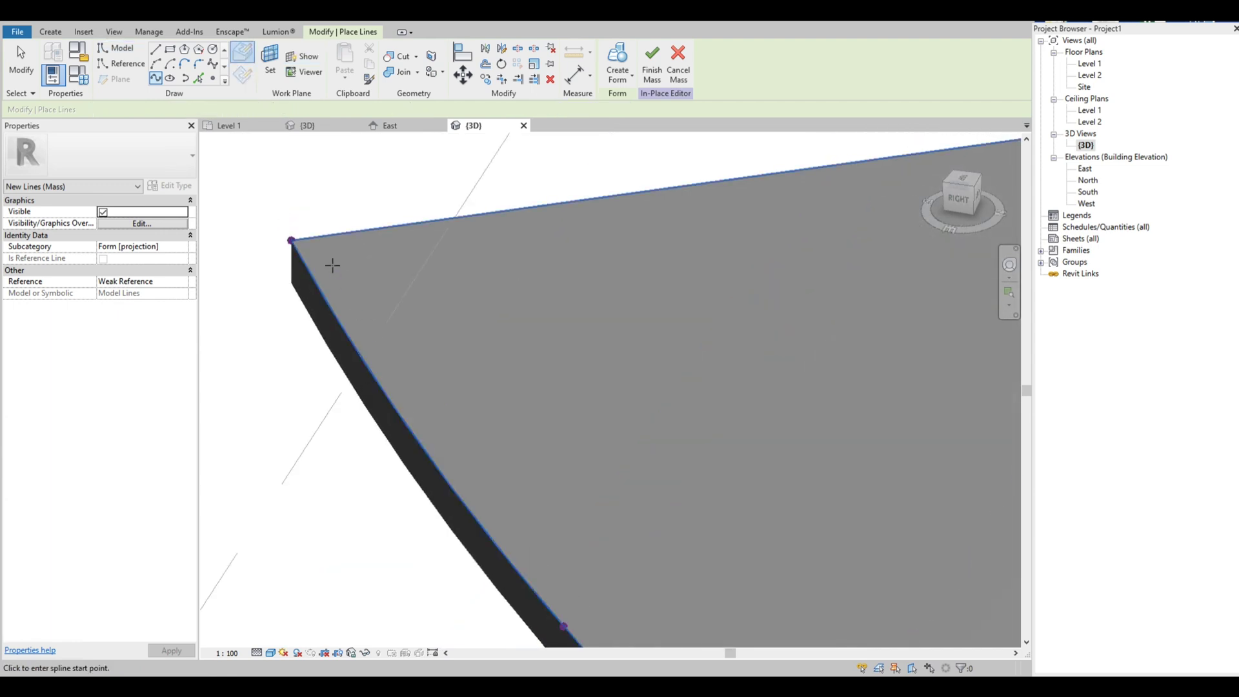
scroll(327, 263, "down", 4)
Step: From the Right view, copy the traced edge spline 3000 mm vertically upward
key("Escape")
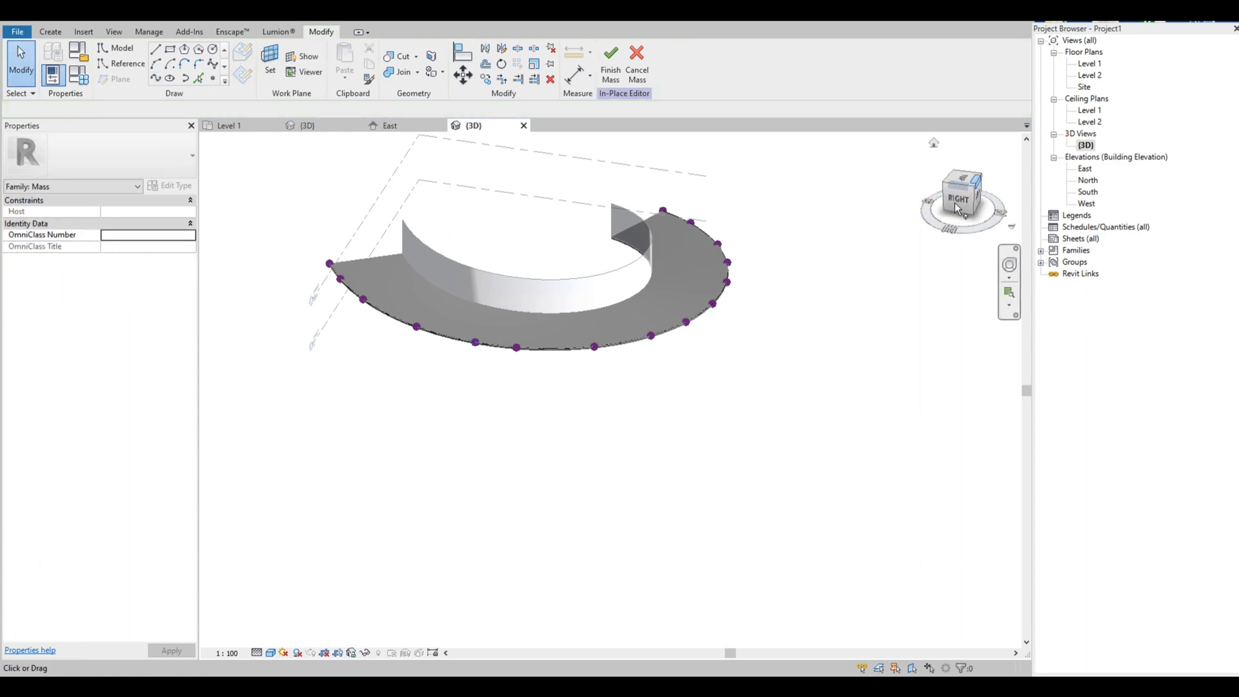
left_click(957, 202)
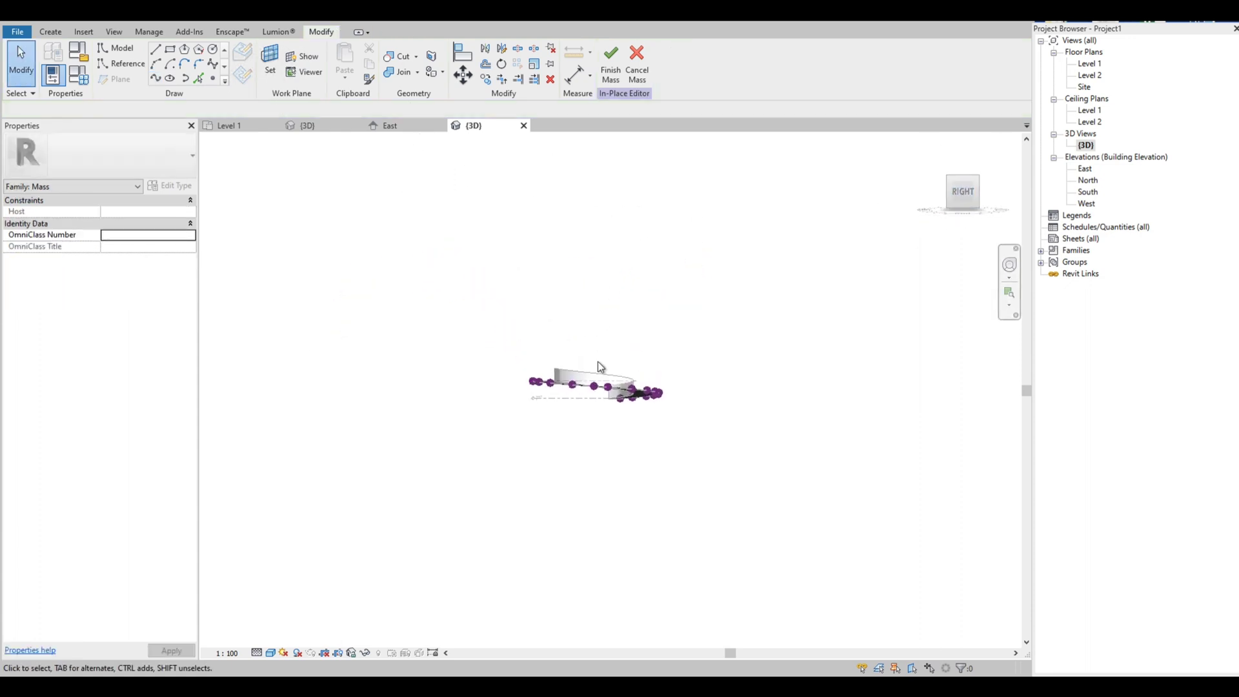
scroll(371, 454, "up", 4)
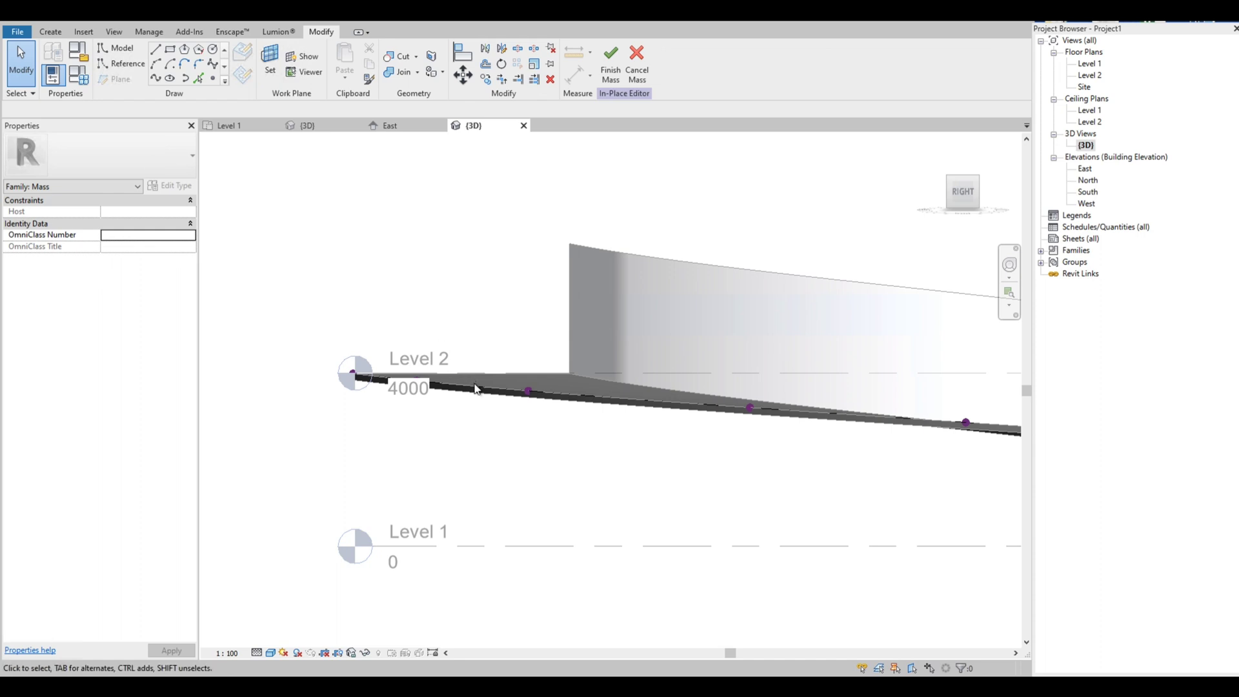
left_click(564, 400)
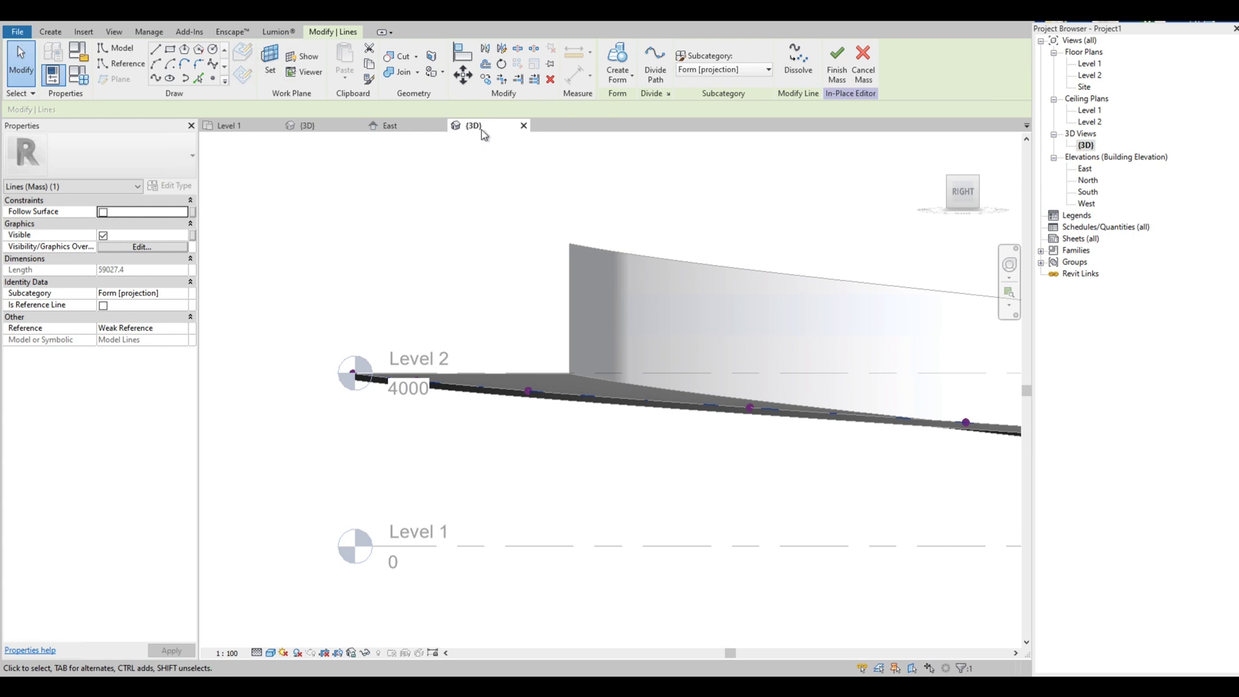
left_click(486, 80)
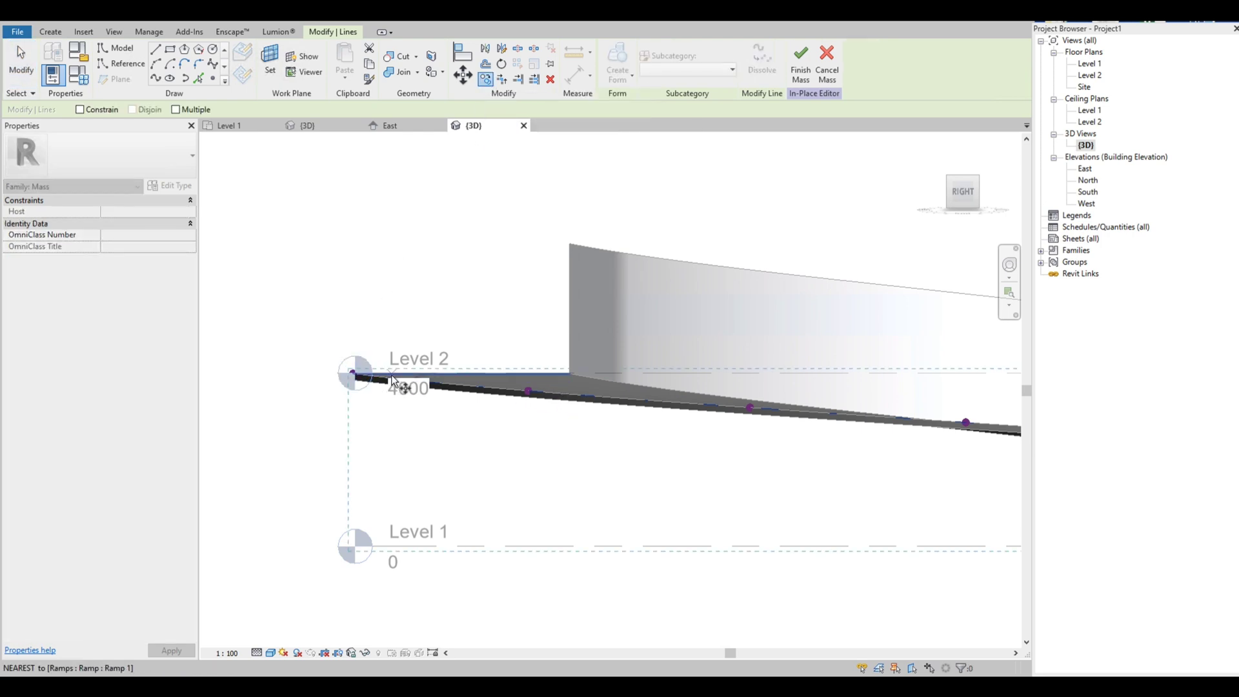
left_click(410, 373)
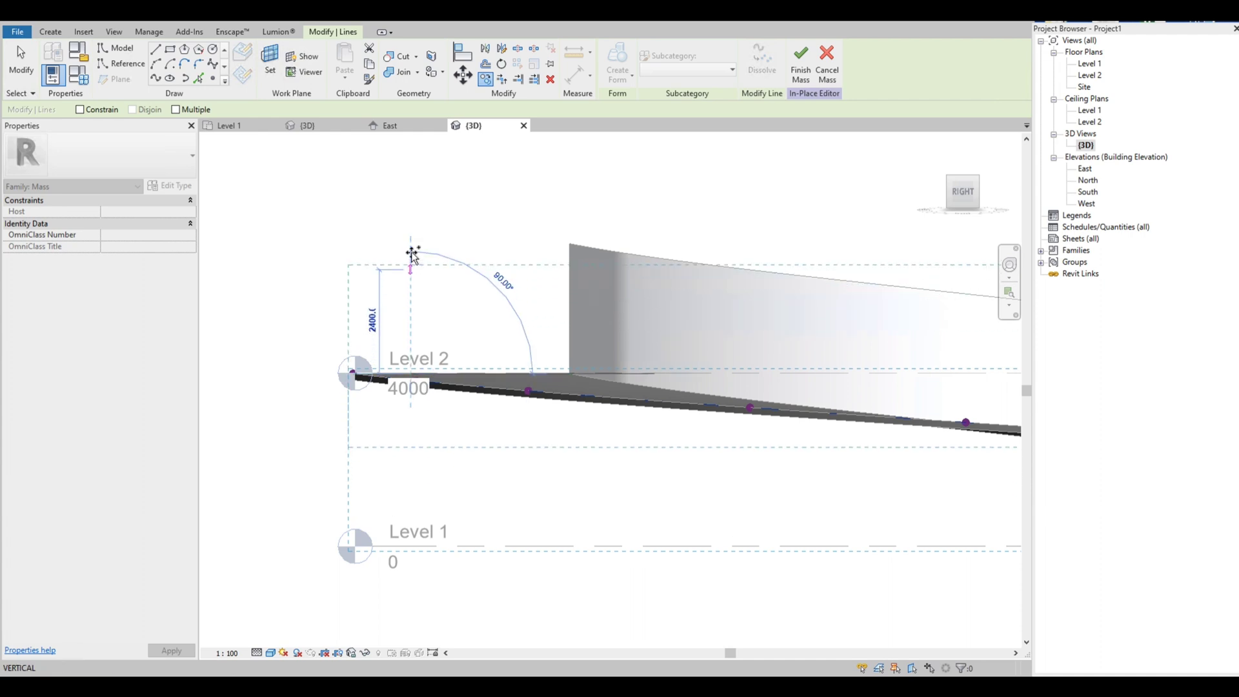
type("300")
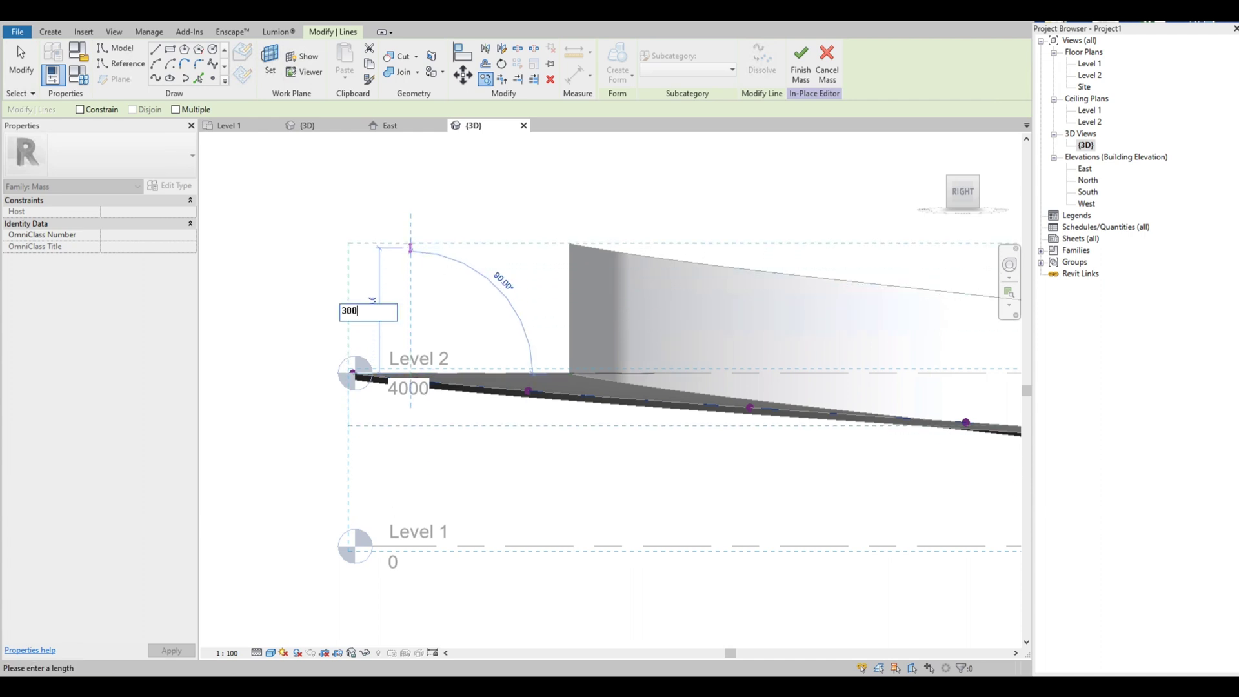
type("0")
key("Return")
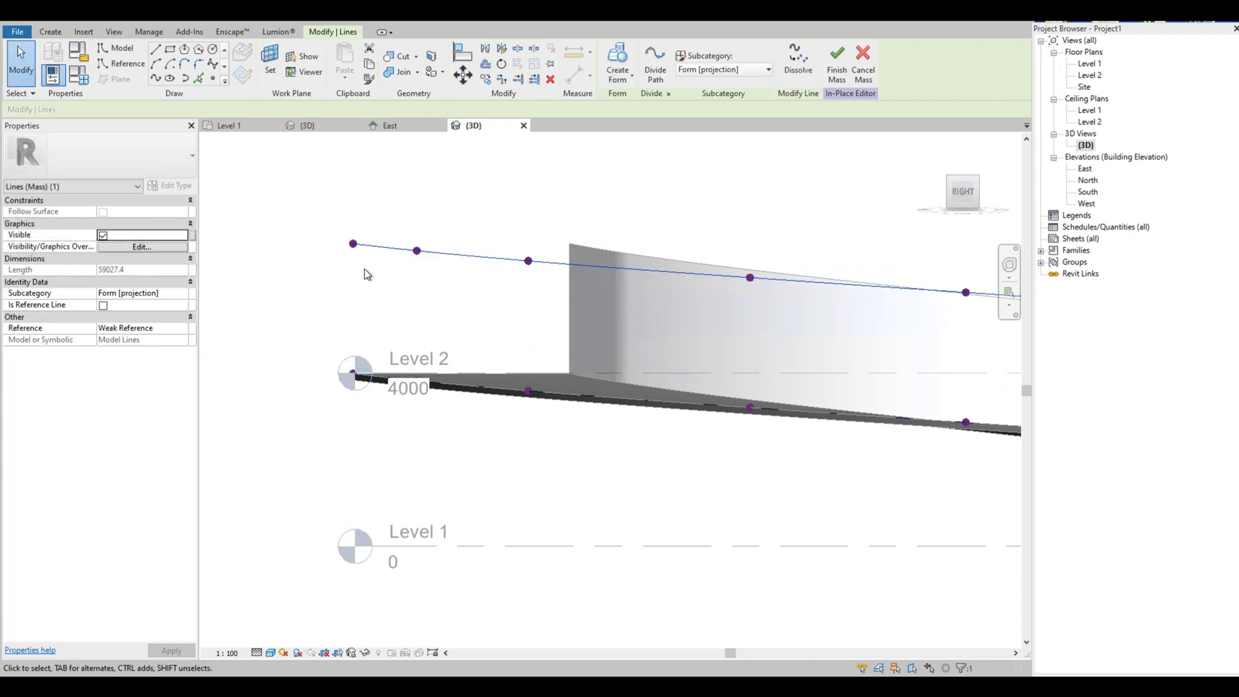
scroll(496, 311, "down", 5)
middle_click_drag(541, 292, 792, 384, "shift")
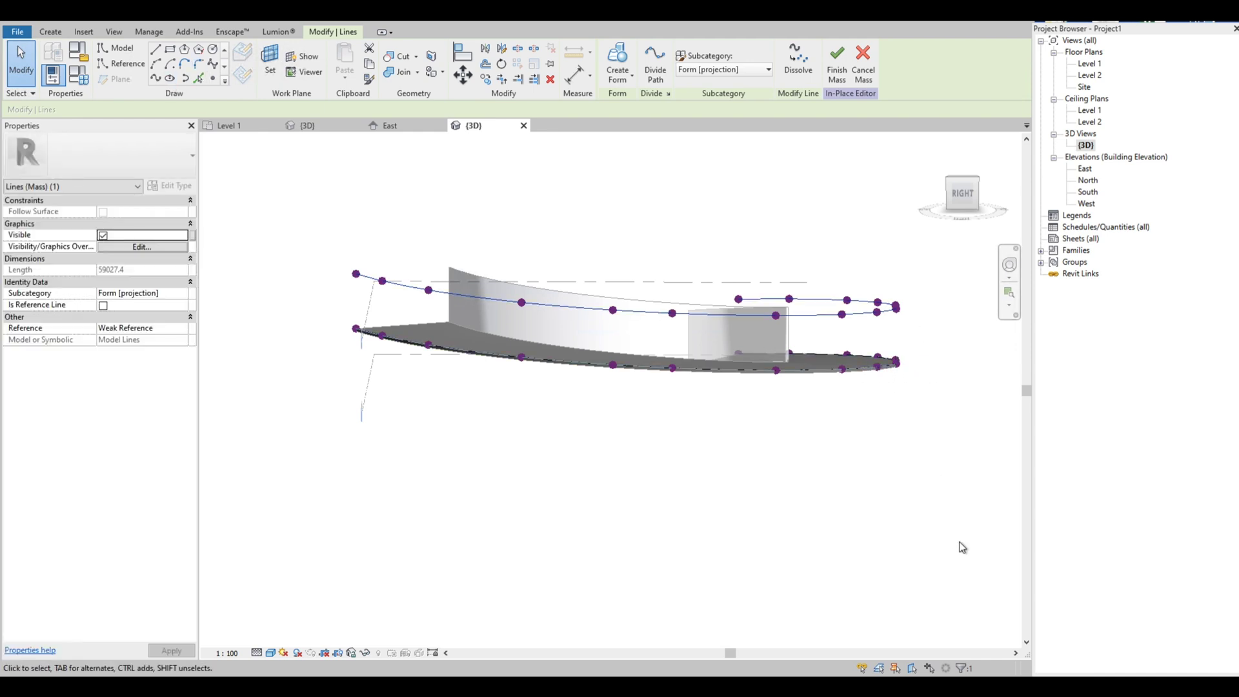
Step: Select the upper and lower edge splines and create a surface form between them
left_click(929, 309)
left_click_drag(904, 279, 857, 454)
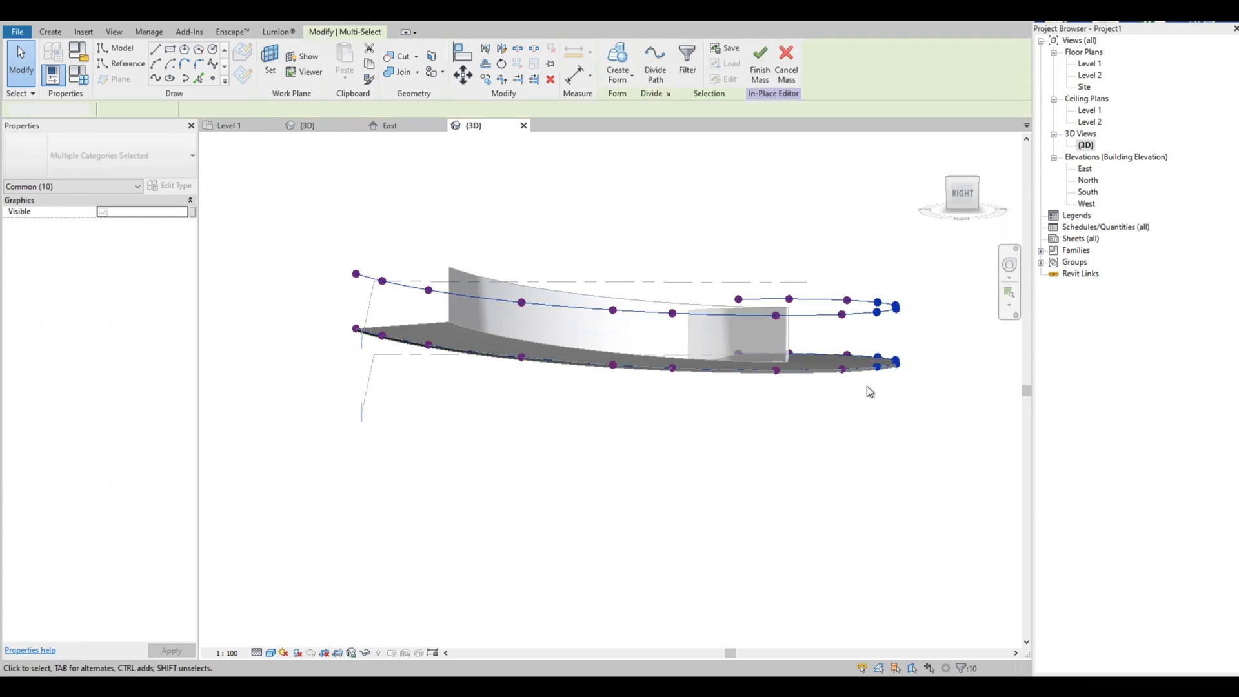
left_click(869, 316)
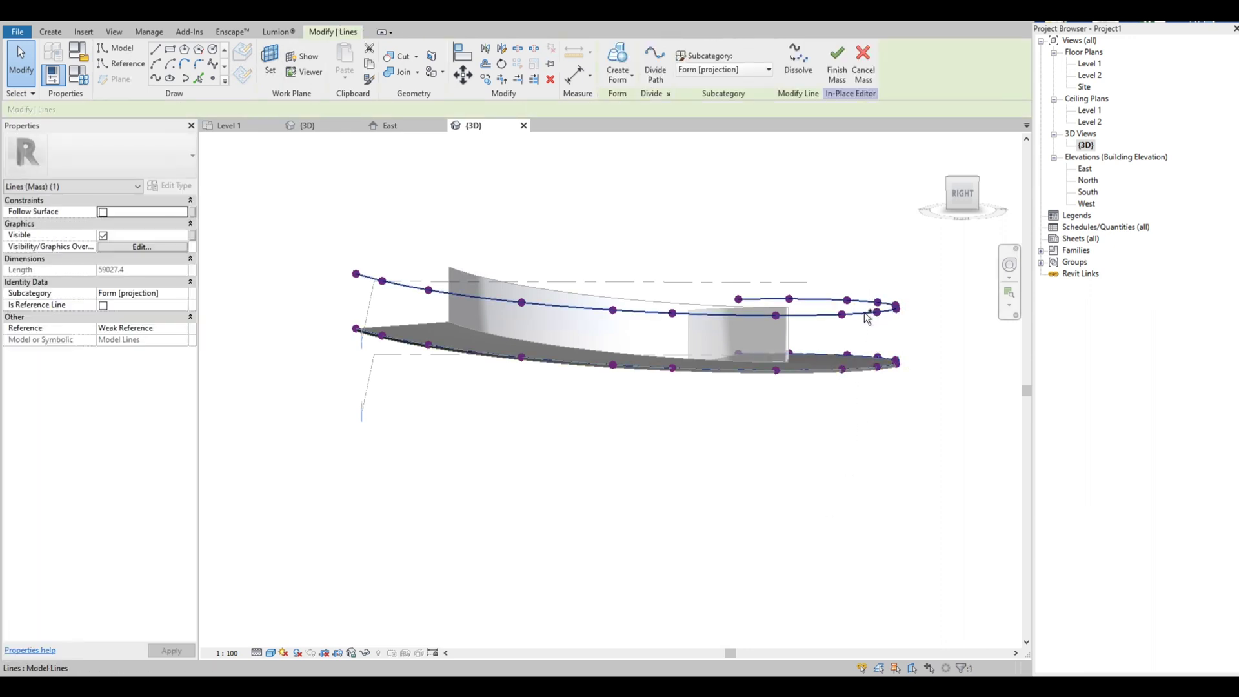
left_click(852, 298, "ctrl")
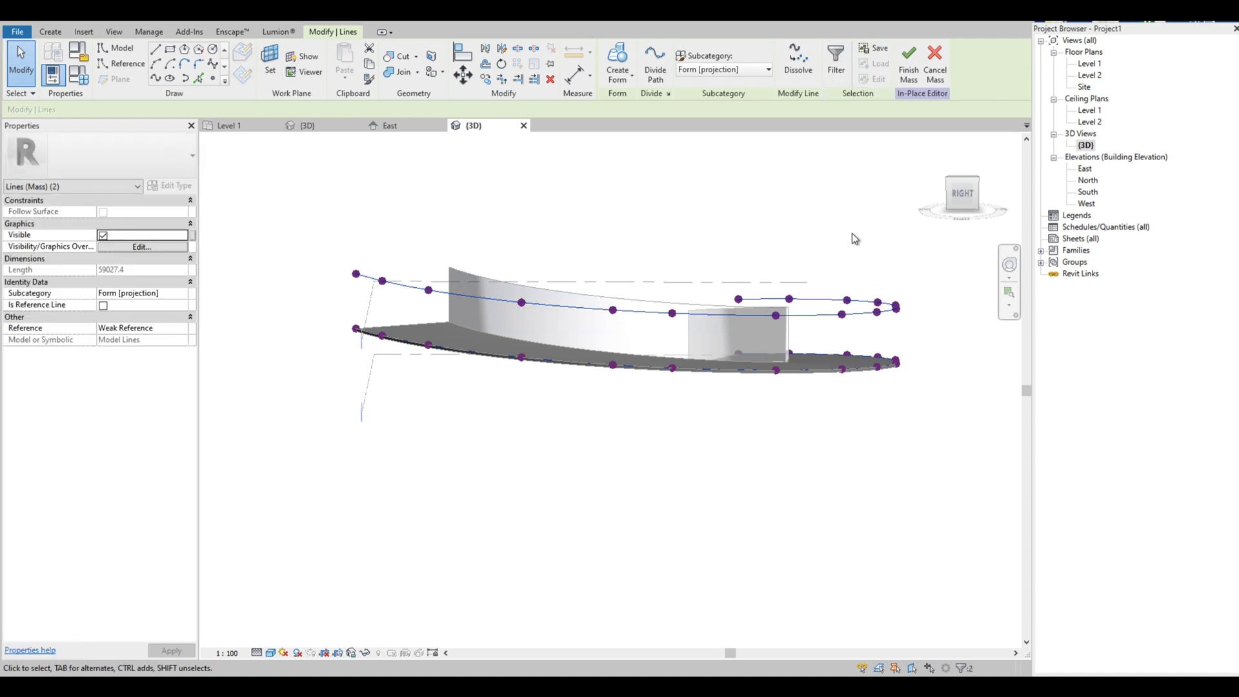
left_click(618, 61)
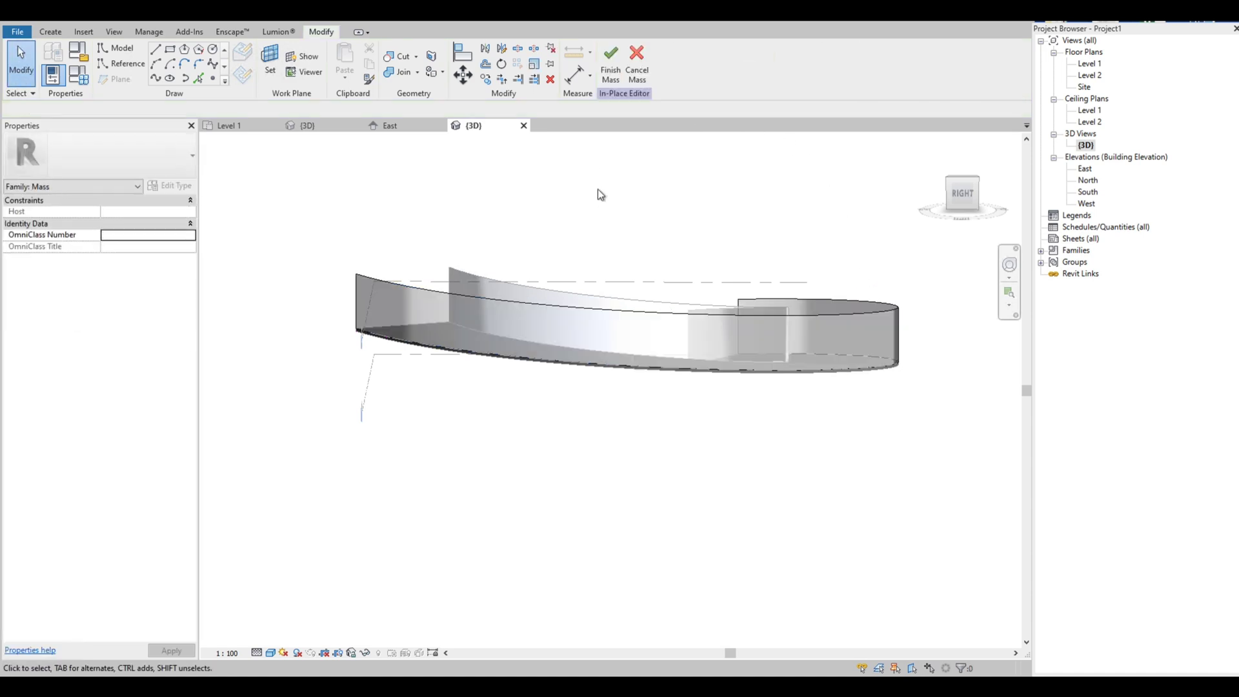
Step: Finish Mass 2 and orbit around to check the curved surface
left_click(610, 62)
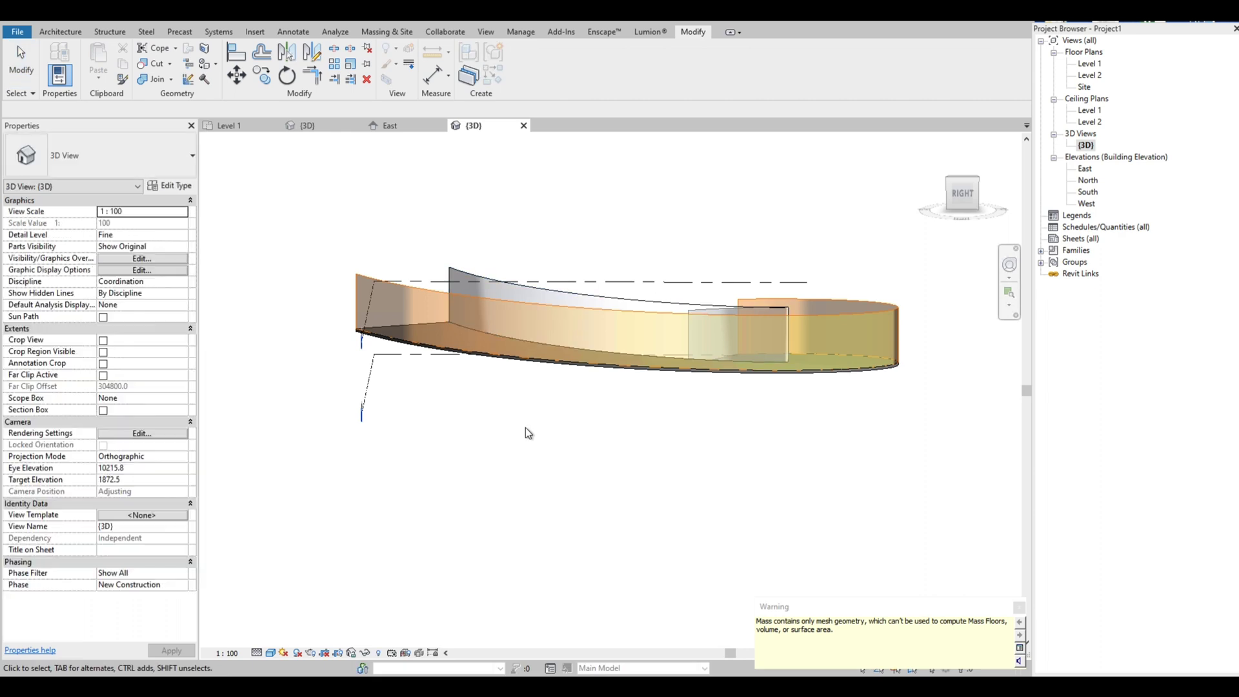
scroll(525, 427, "down", 4)
middle_click_drag(724, 313, 742, 400, "shift")
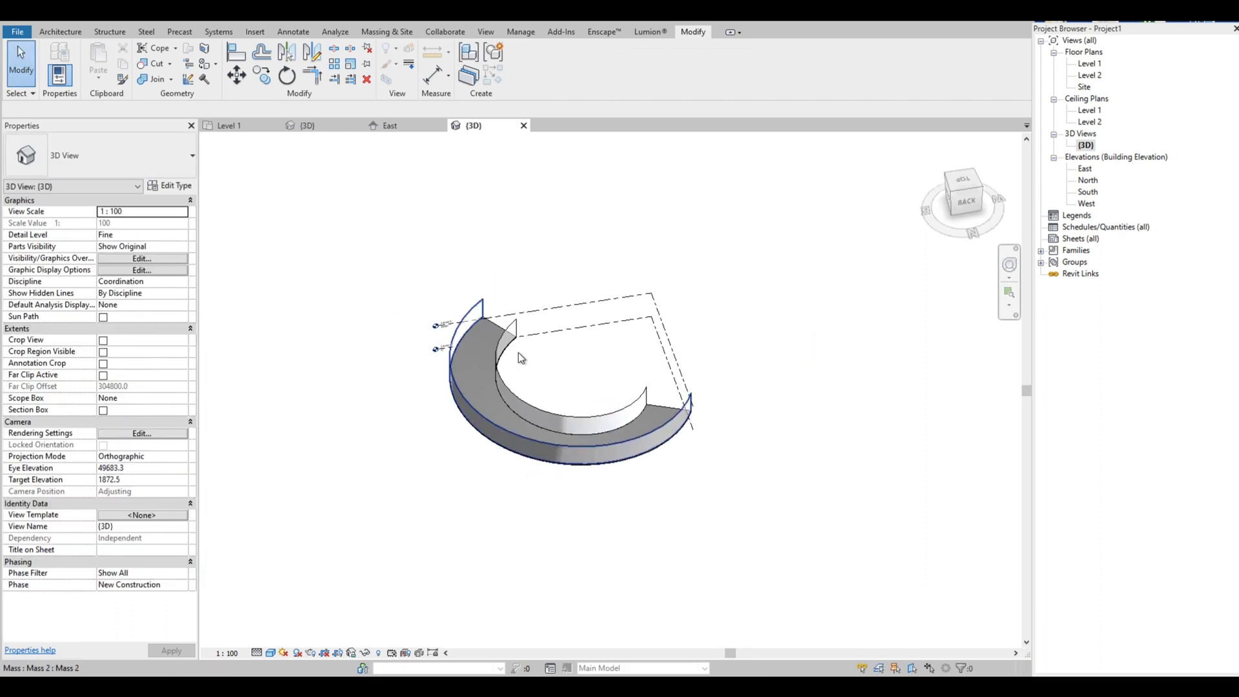
scroll(846, 346, "up", 4)
middle_click_drag(847, 347, 618, 389, "shift")
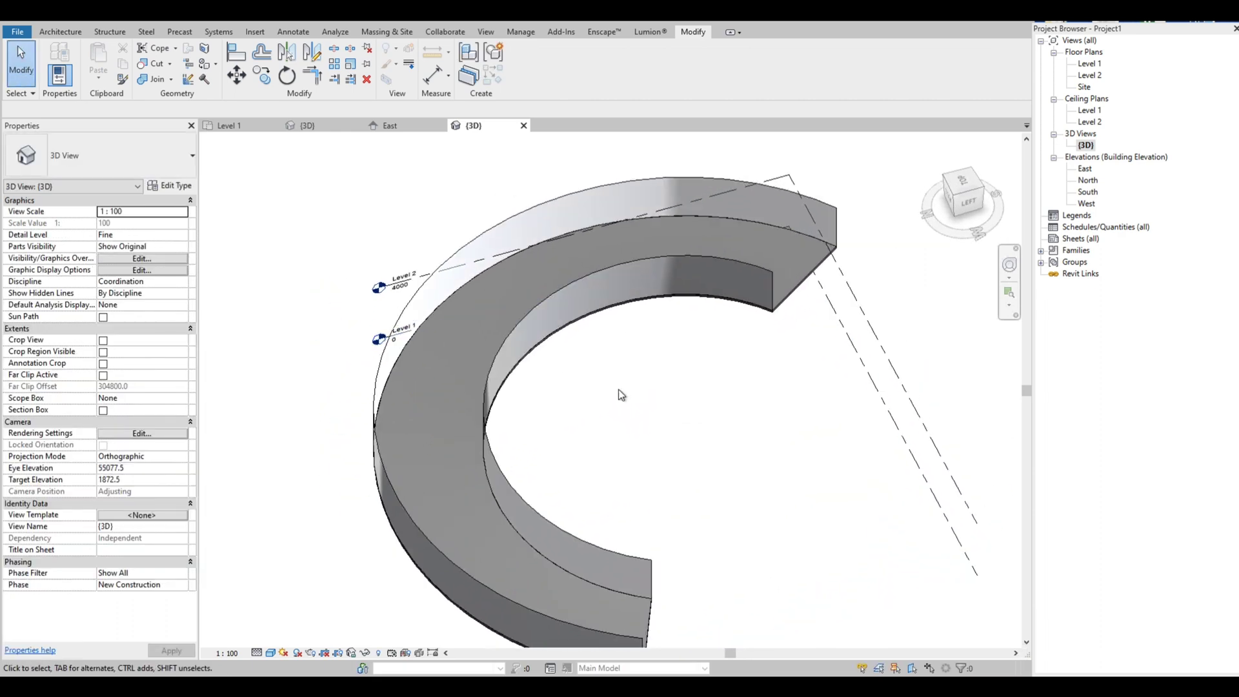
scroll(618, 389, "down", 2)
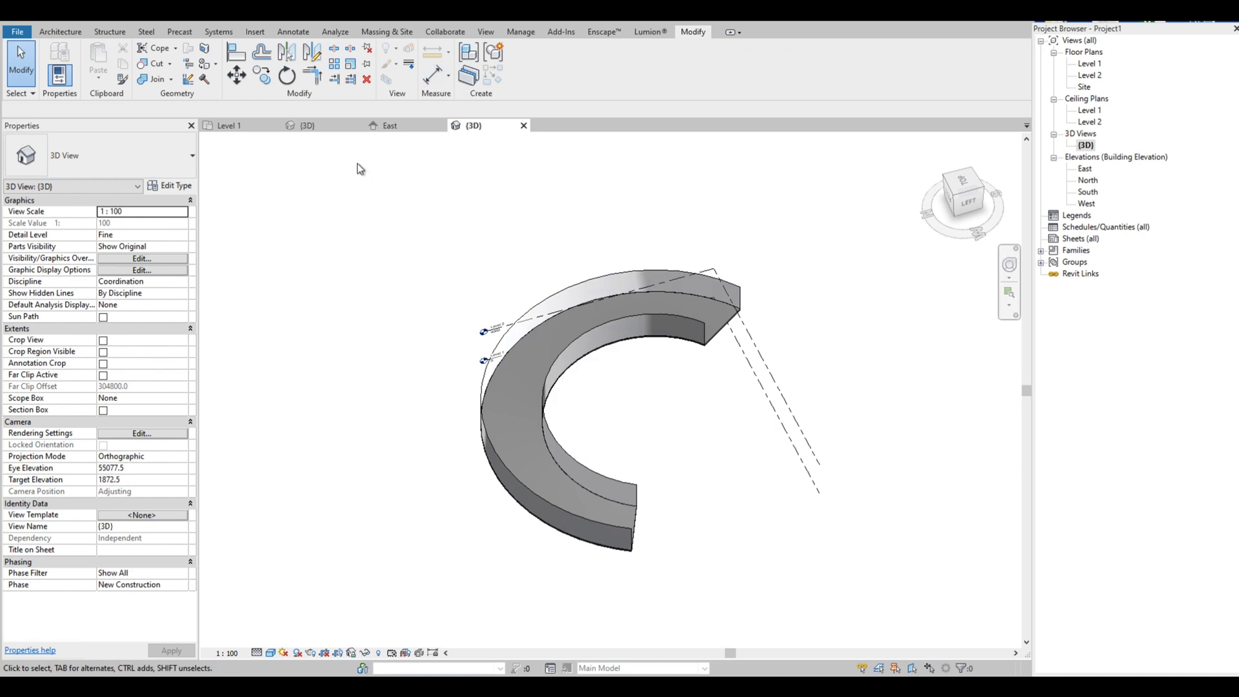
Step: Activate Wall by Face, keeping the Generic - 200mm wall type
left_click(61, 32)
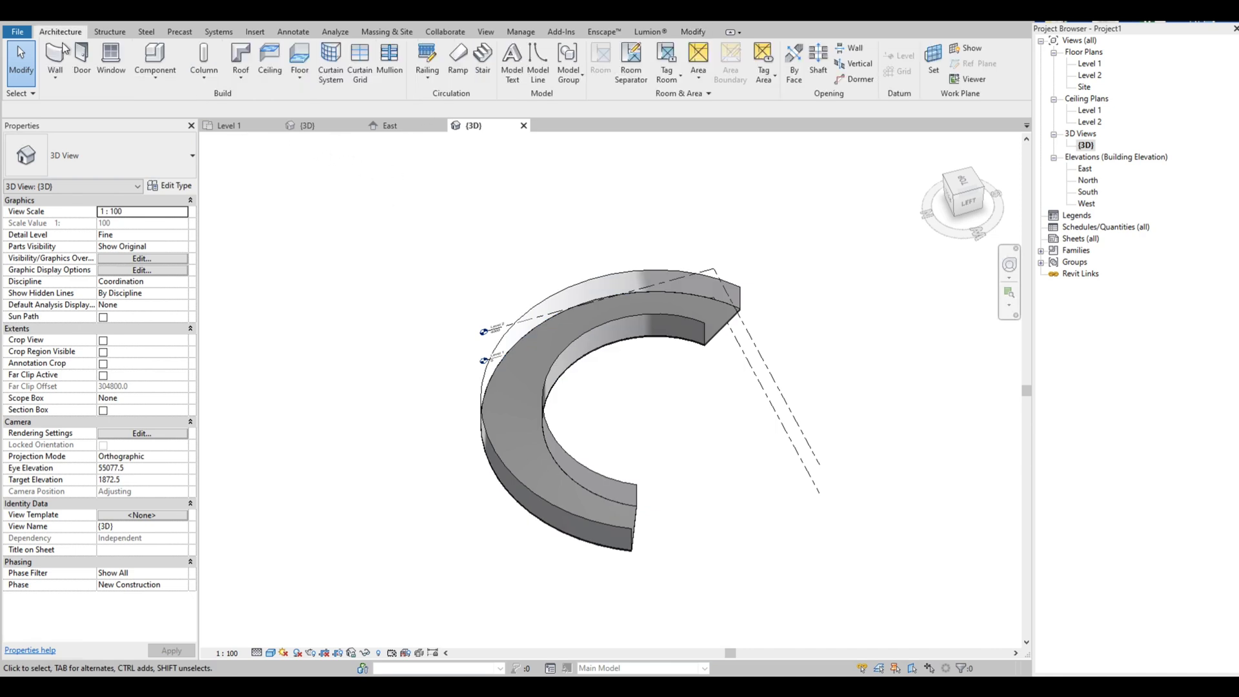
left_click(56, 79)
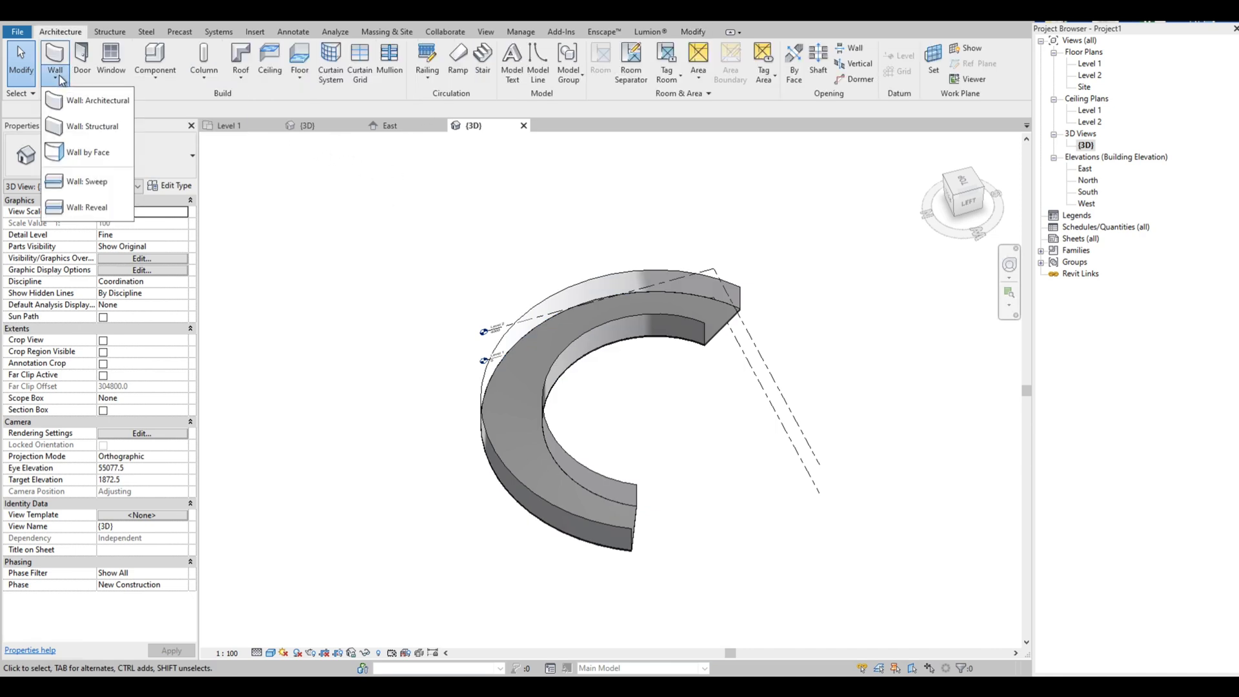
left_click(77, 153)
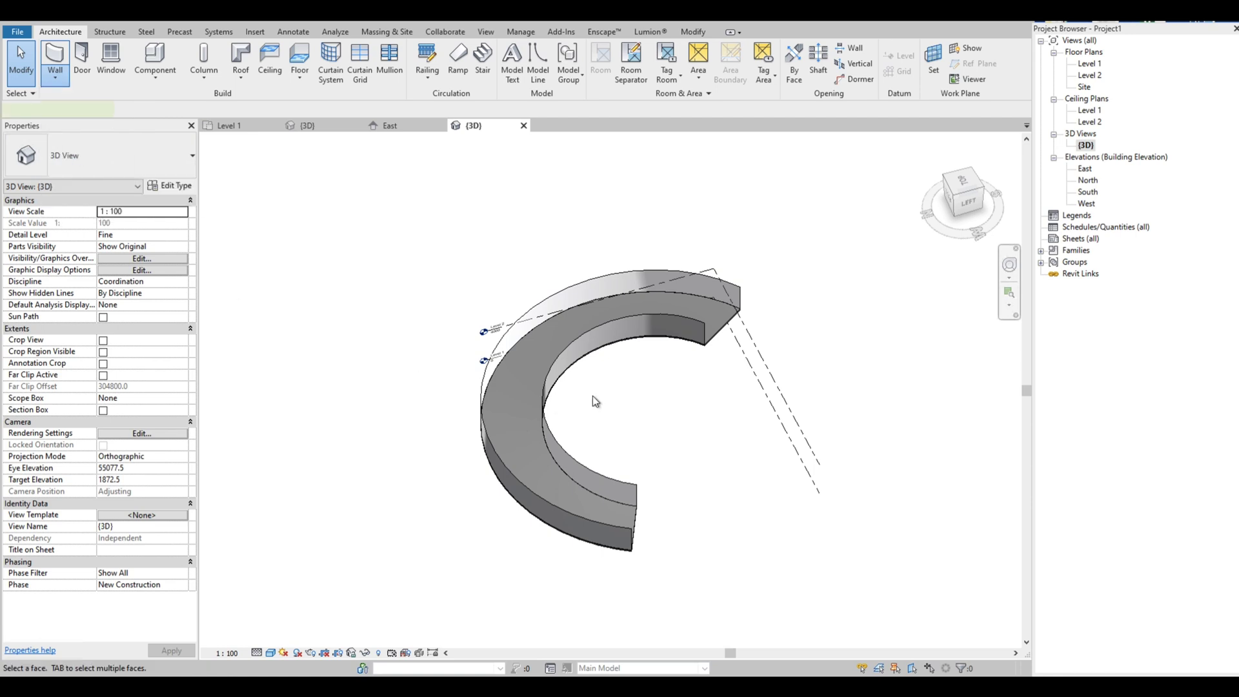
scroll(534, 316, "up", 5)
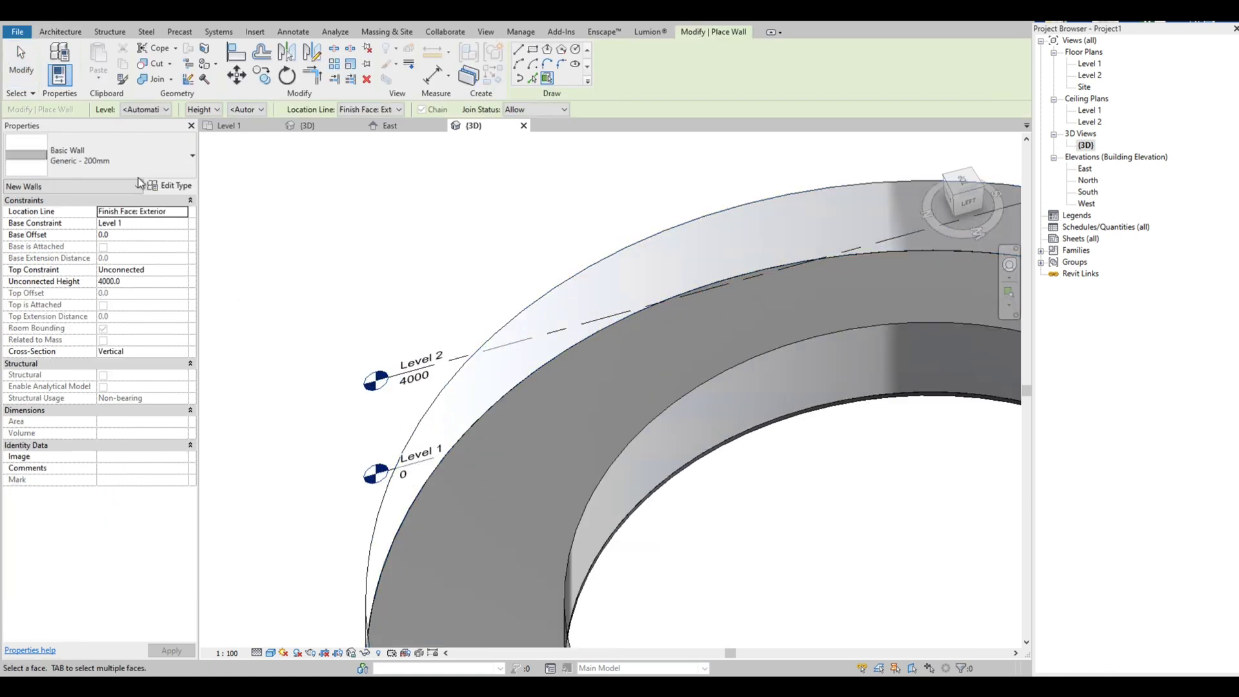
left_click(126, 173)
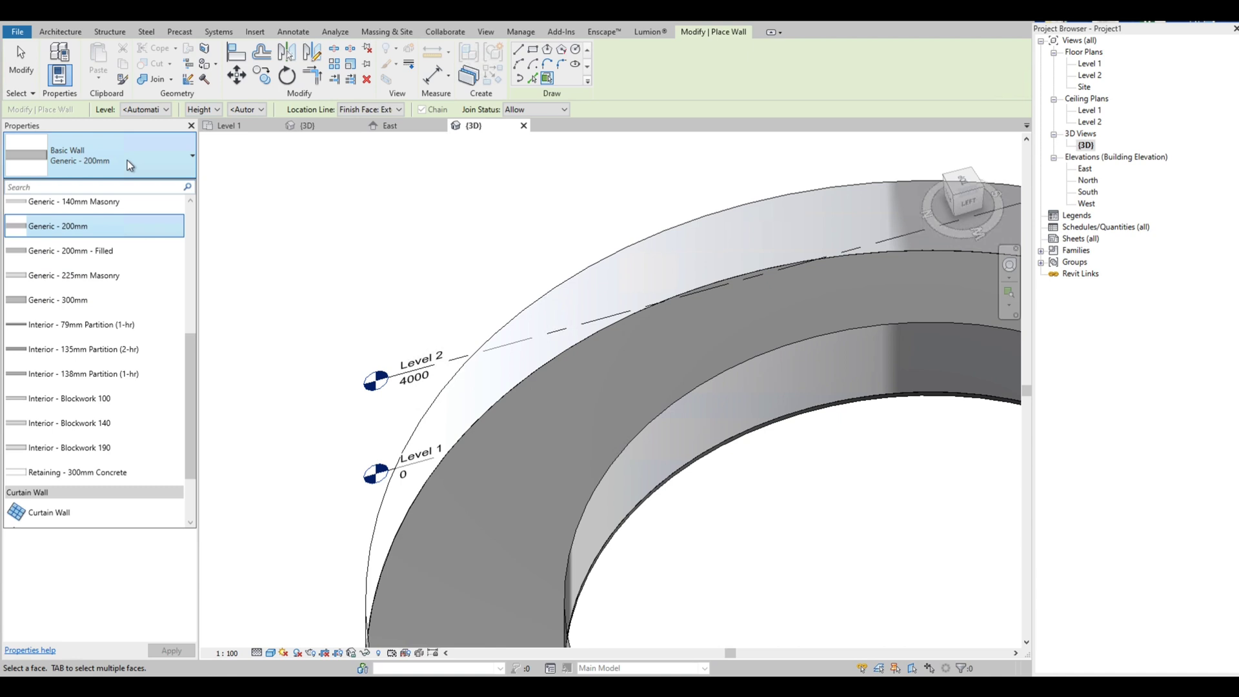
left_click(126, 160)
Step: Place face walls on the mass's curved outer face and the ramp's inner curved face
left_click(589, 285)
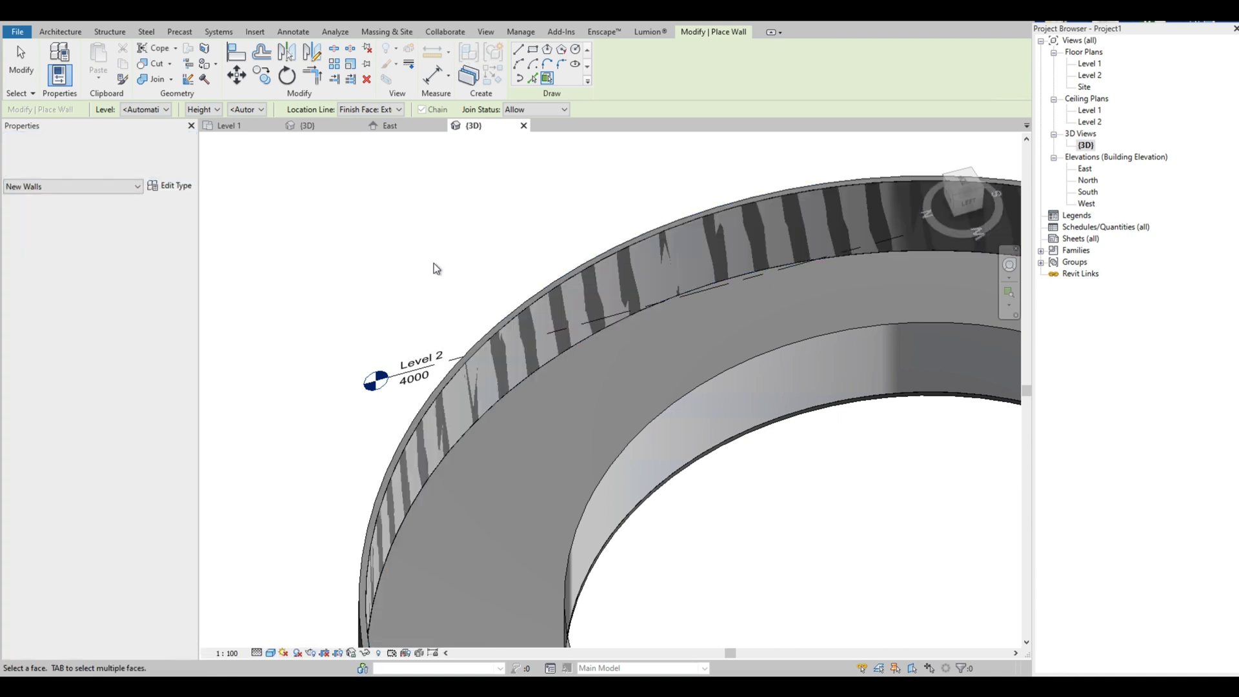
scroll(379, 234, "down", 3)
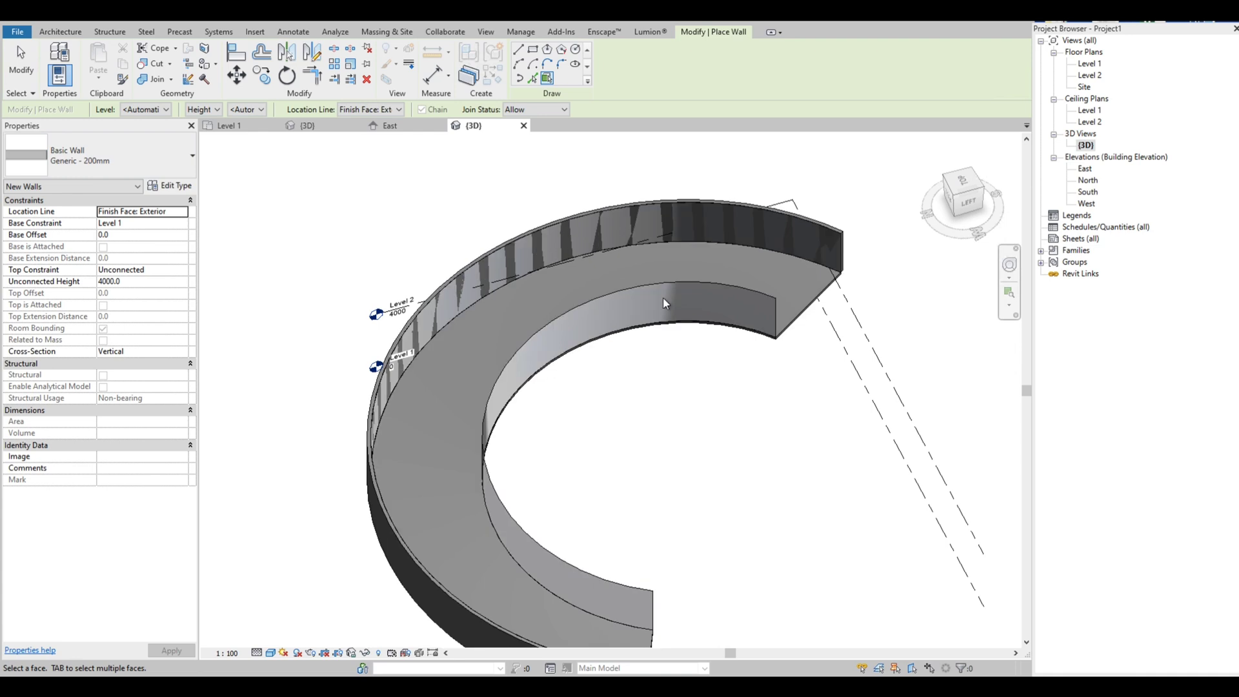
left_click(677, 304)
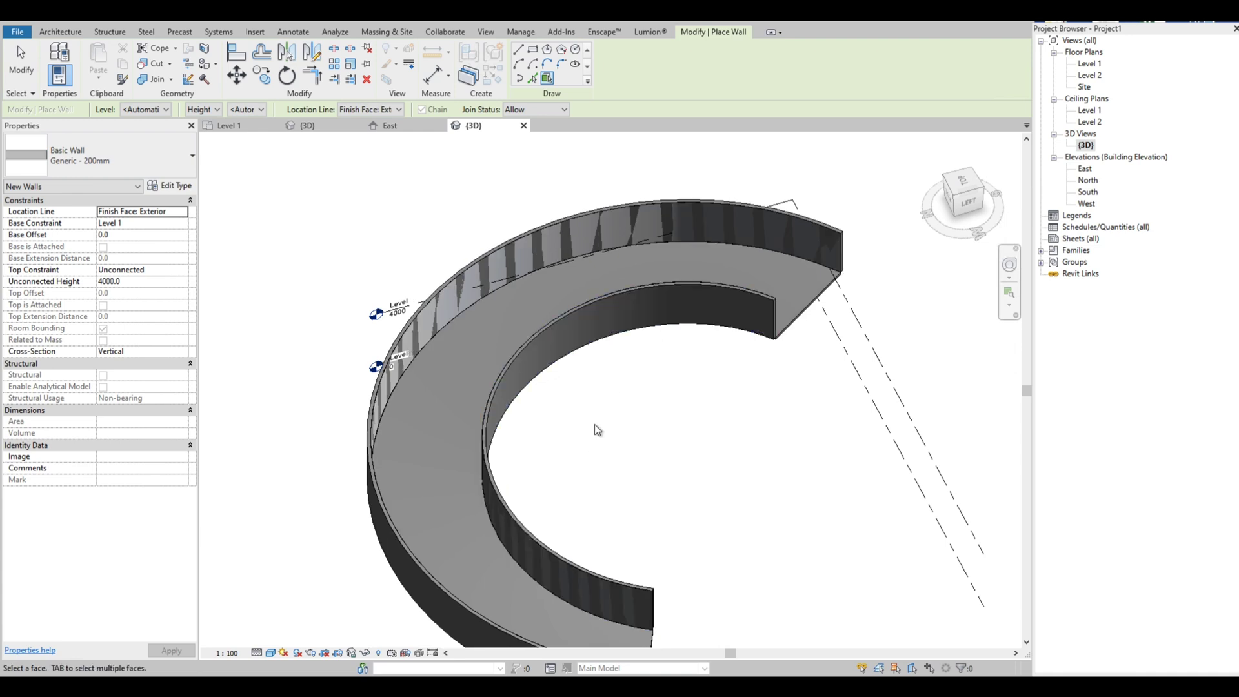
scroll(595, 425, "down", 4)
key("Escape")
middle_click_drag(595, 425, 520, 445, "shift")
scroll(563, 508, "up", 5)
Step: Set the outer curved wall's Location Line to Finish Face: Interior
scroll(613, 479, "down", 1)
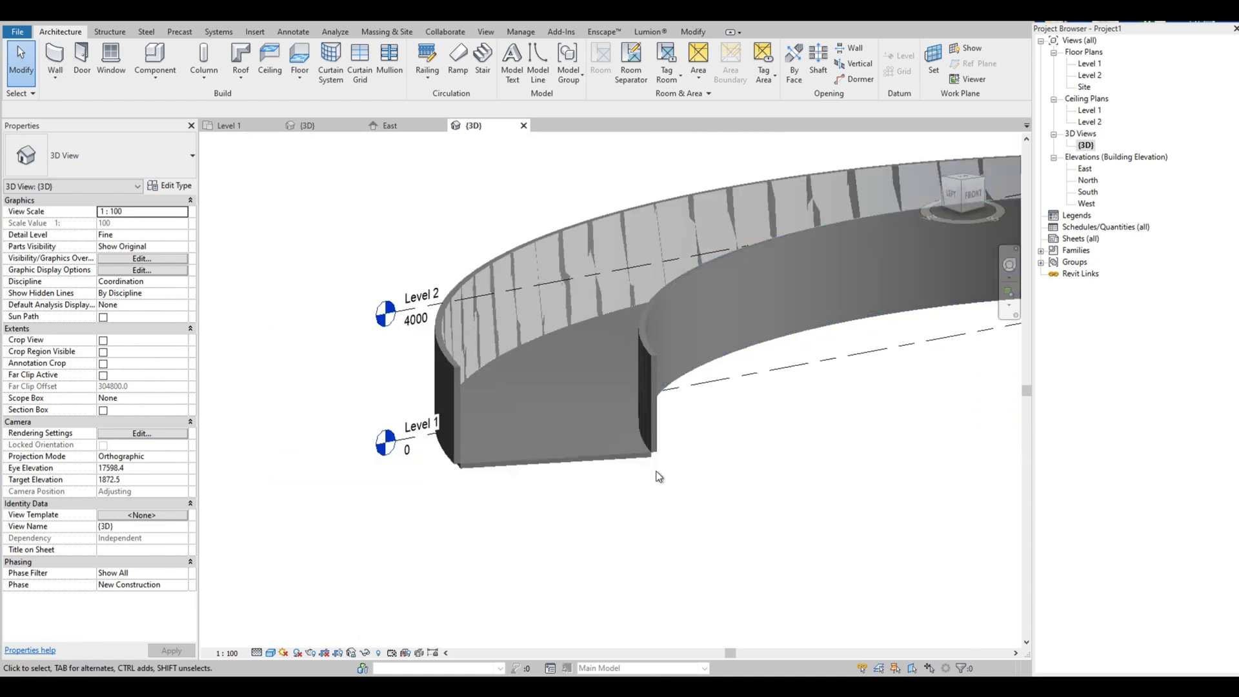
scroll(439, 466, "up", 3)
left_click(463, 440)
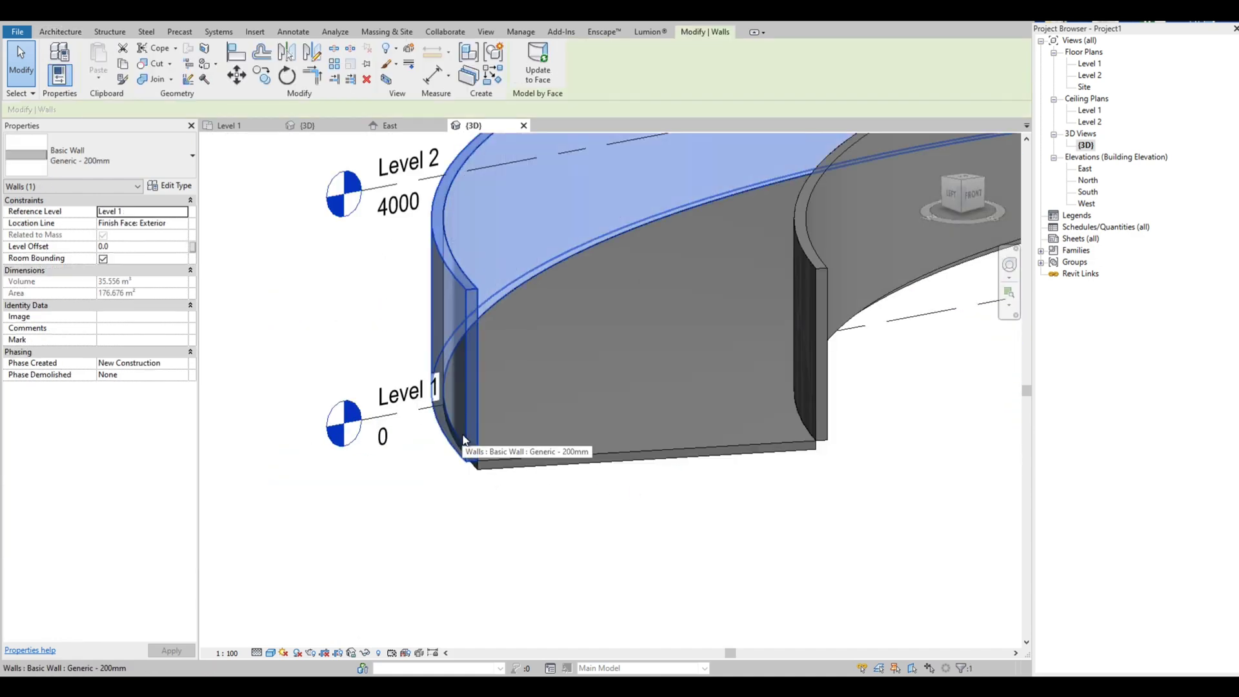
scroll(302, 507, "down", 2)
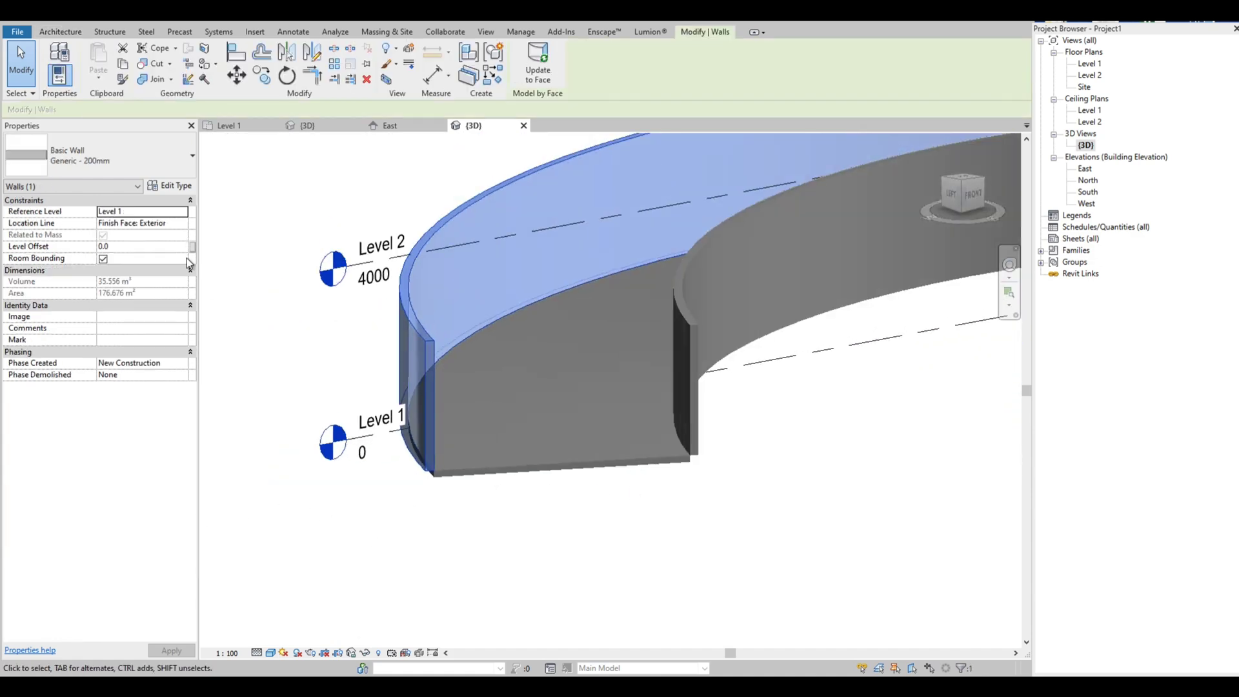
left_click(183, 223)
left_click(184, 224)
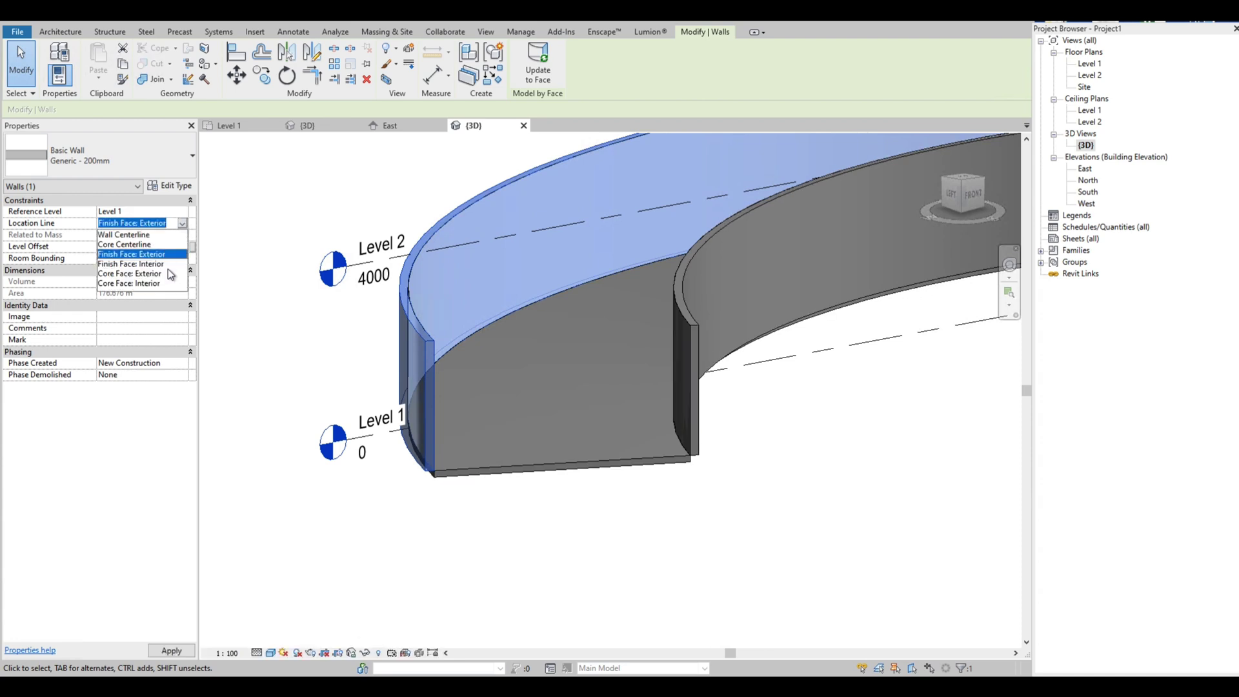
left_click(169, 263)
Step: Set the inner curved wall's Location Line to Finish Face: Interior as well
scroll(702, 428, "up", 2)
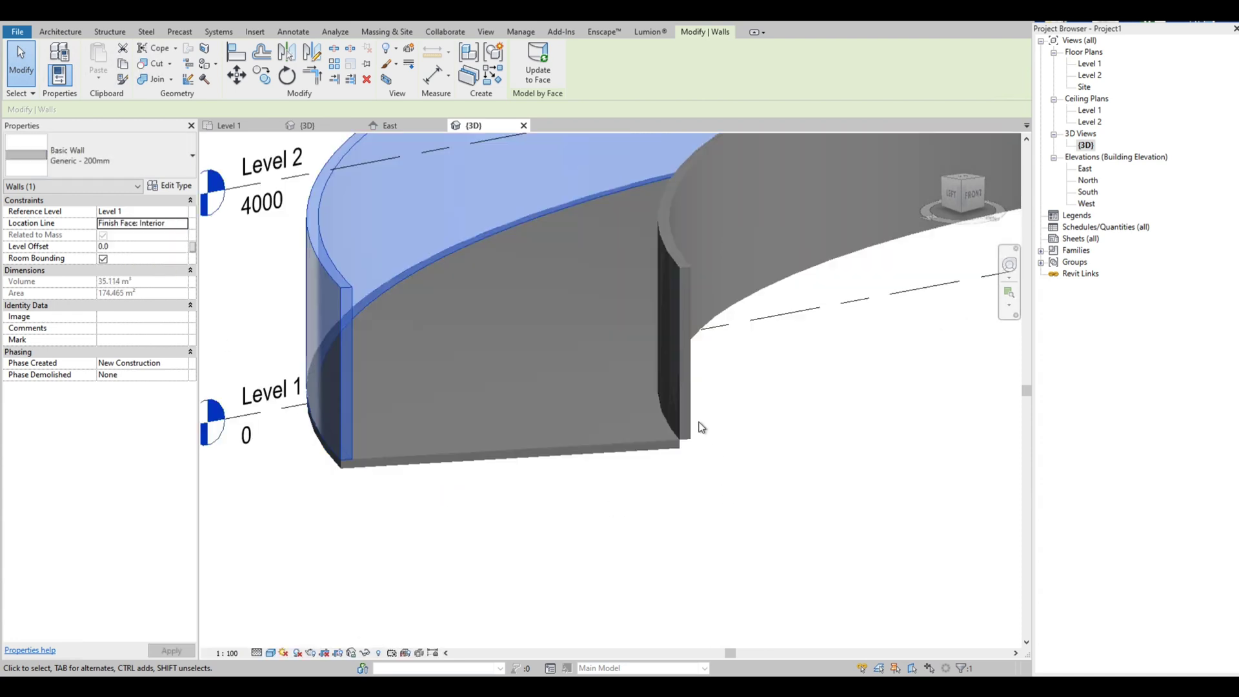
left_click(690, 418)
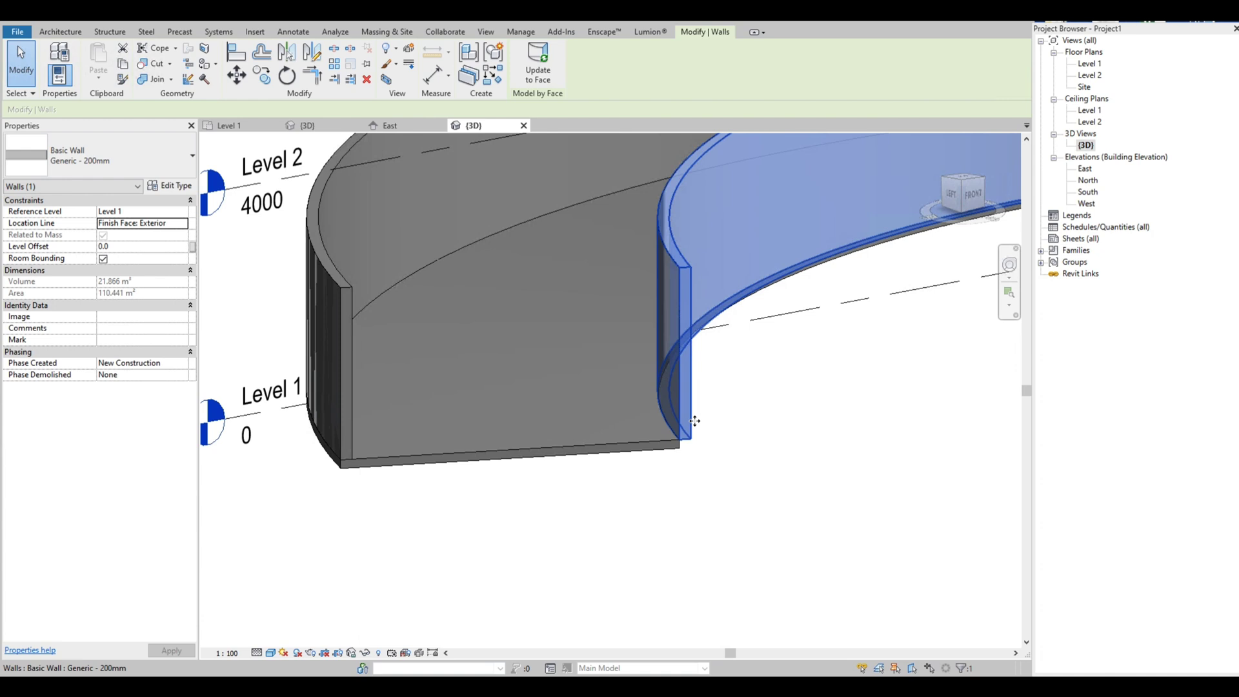
left_click(183, 224)
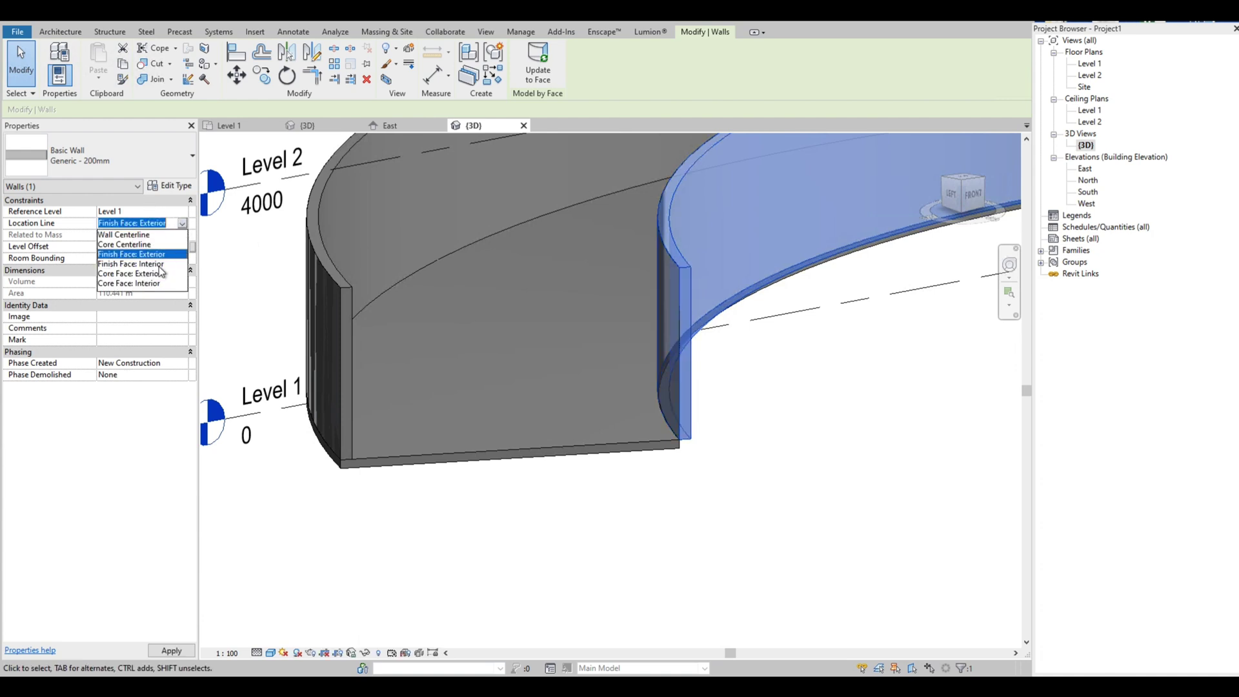
left_click(161, 270)
left_click(725, 515)
scroll(505, 414, "down", 3)
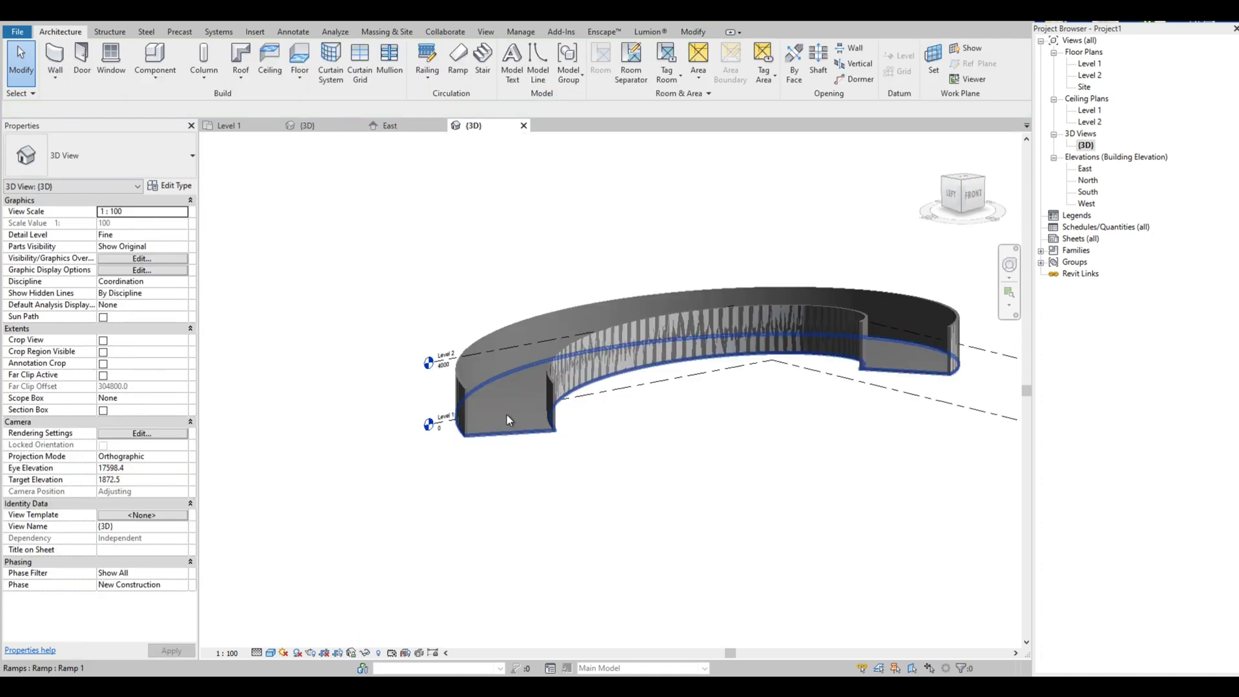
Step: Open the Level 1 ceiling plan and select the inner curved wall to check it
middle_click_drag(533, 497, 879, 483, "shift")
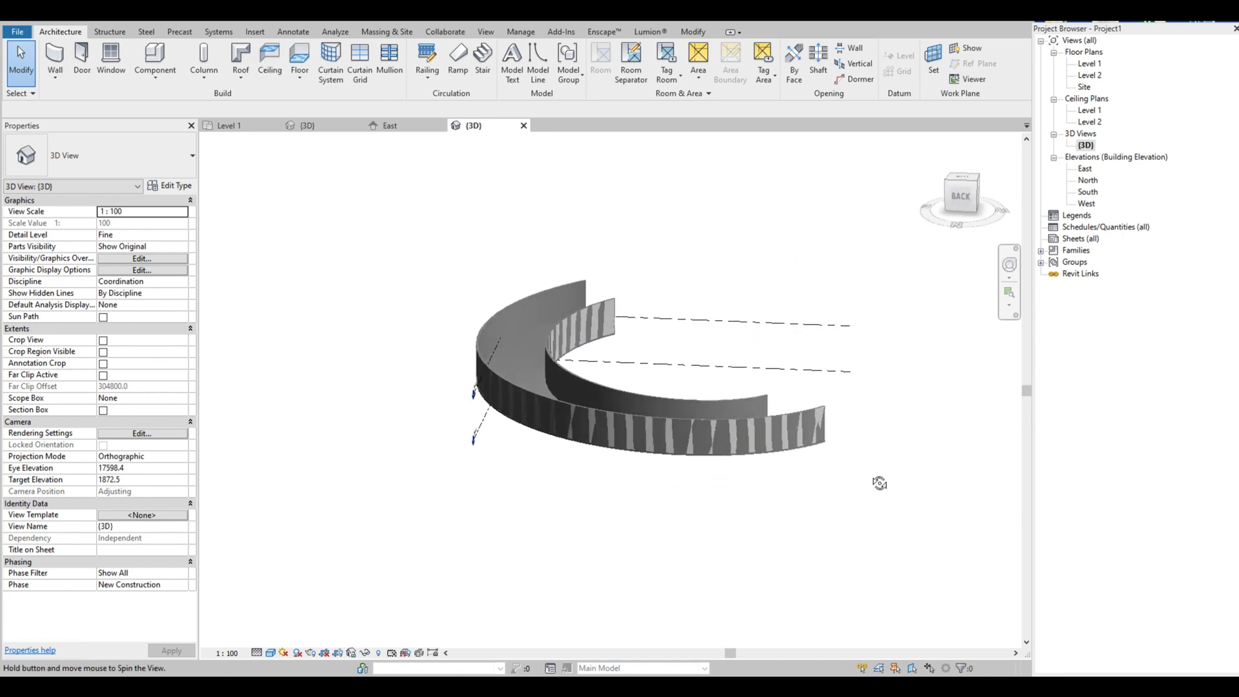
scroll(686, 384, "up", 2)
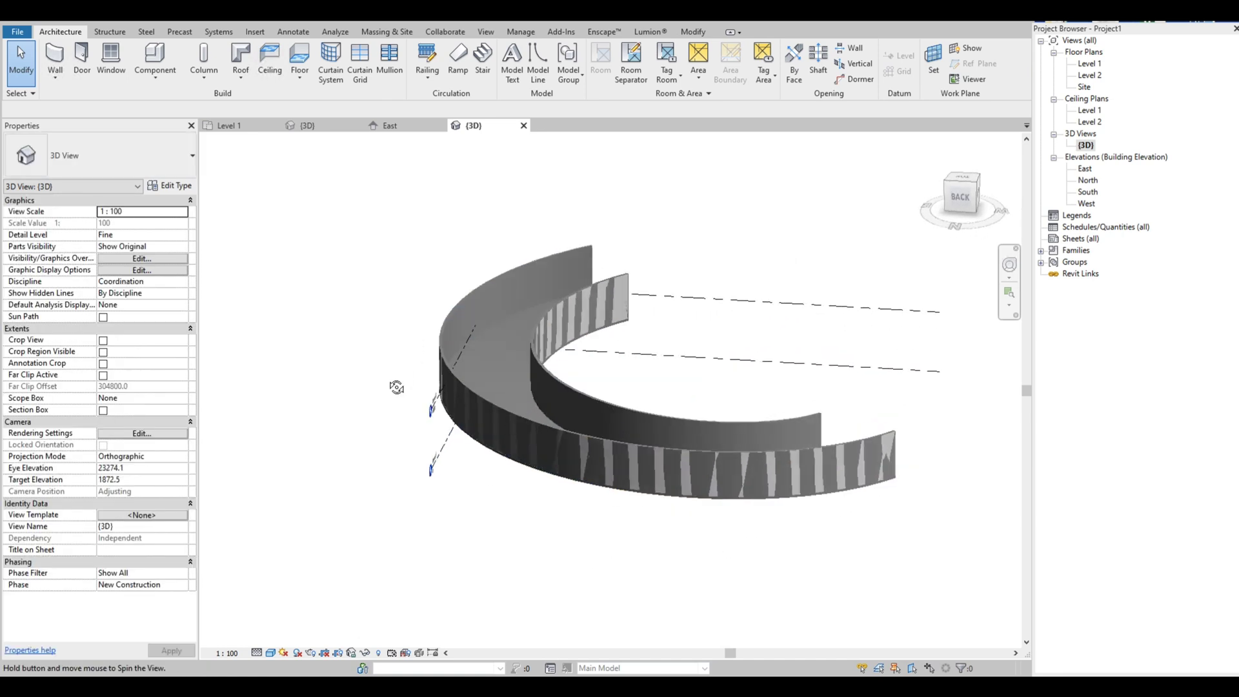
middle_click_drag(397, 387, 481, 265, "shift")
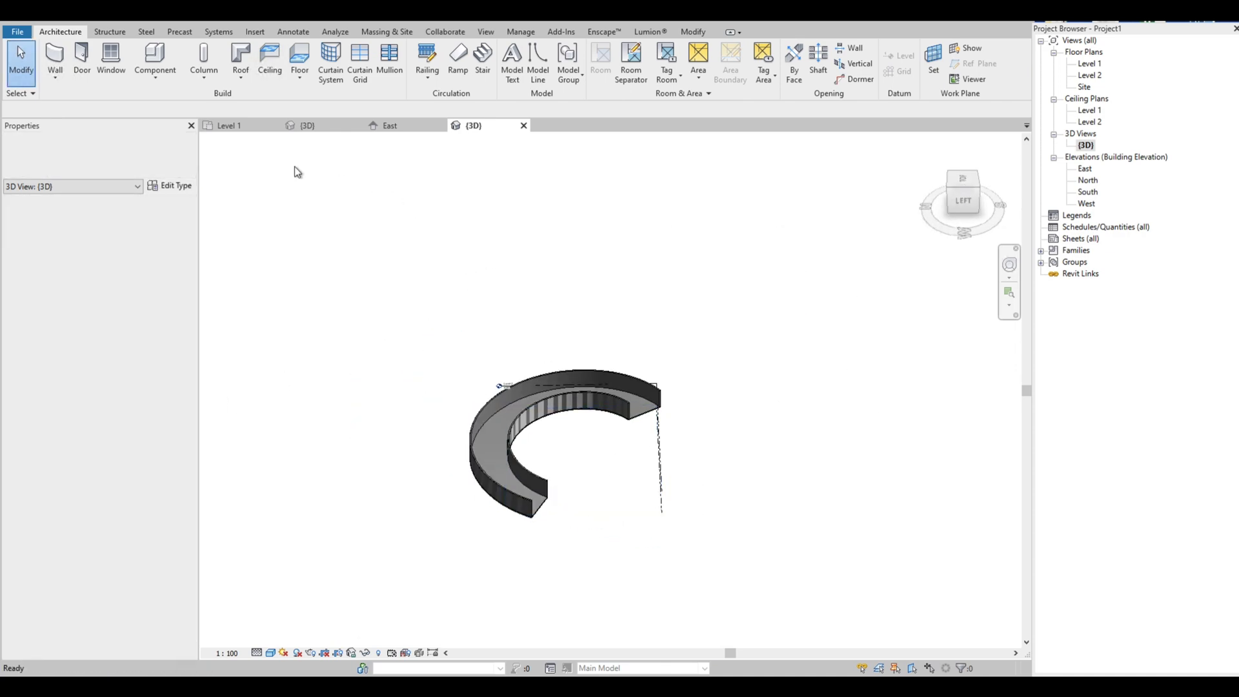
double_click(1104, 113)
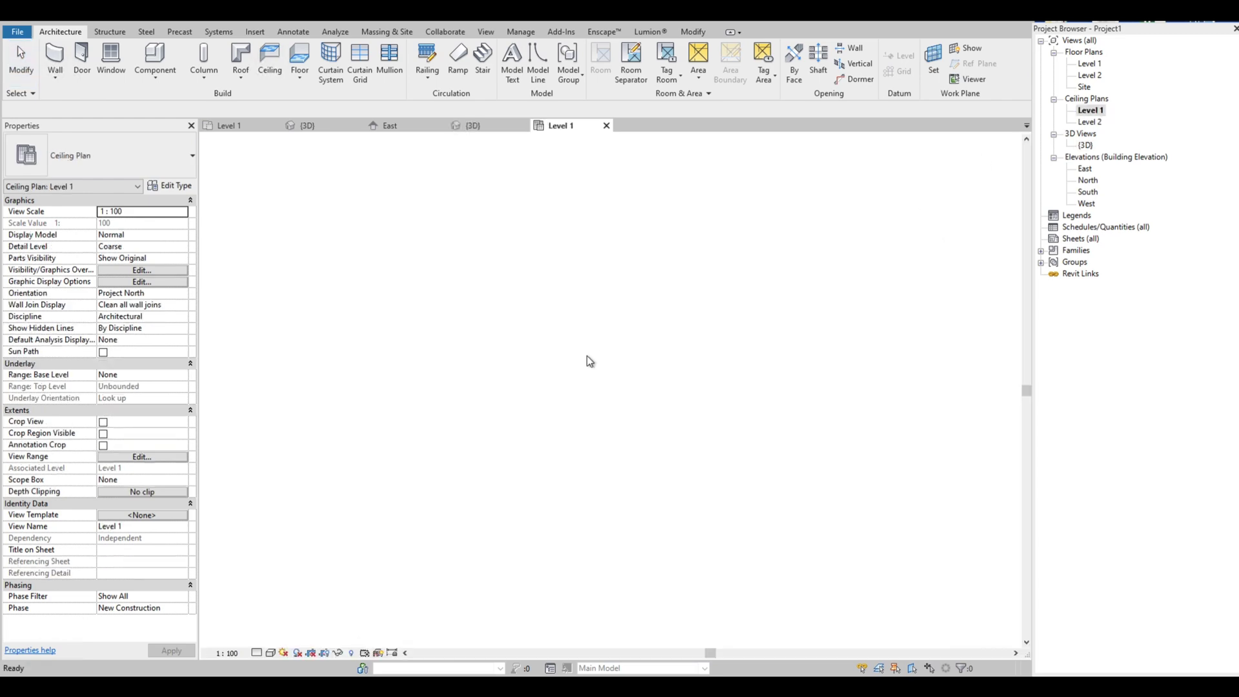
scroll(615, 243, "up", 2)
scroll(615, 243, "up", 2)
scroll(615, 243, "down", 3)
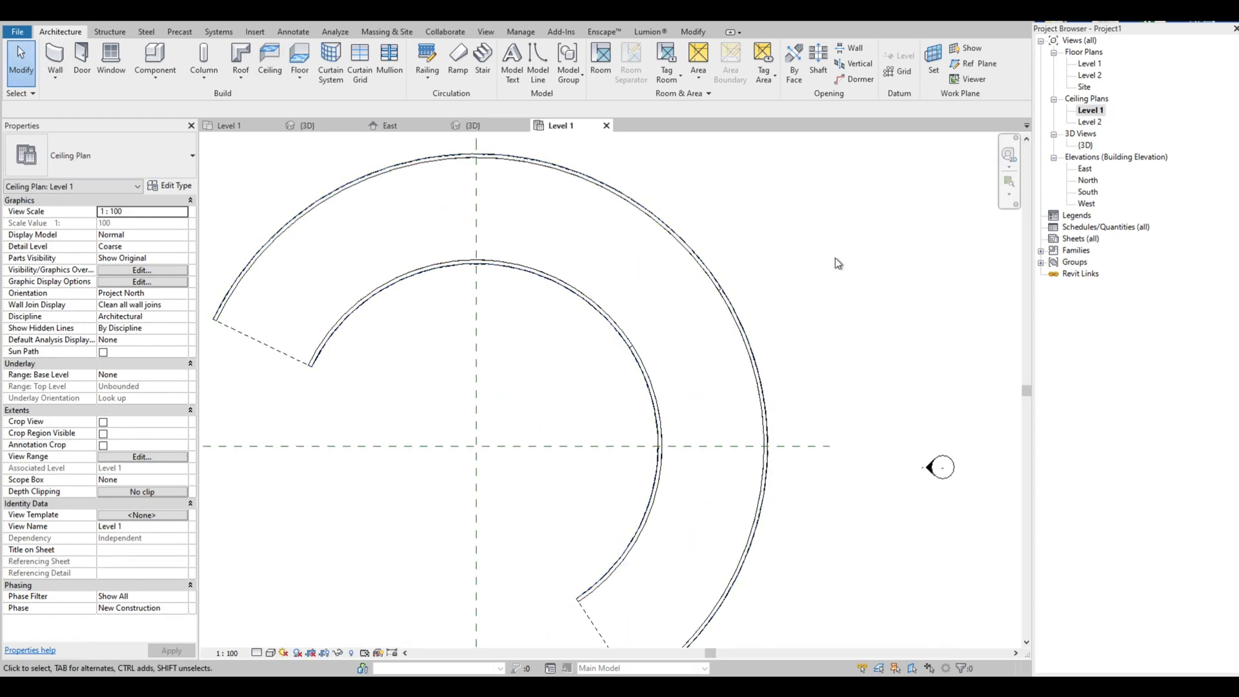
scroll(498, 295, "up", 1)
scroll(418, 308, "up", 2)
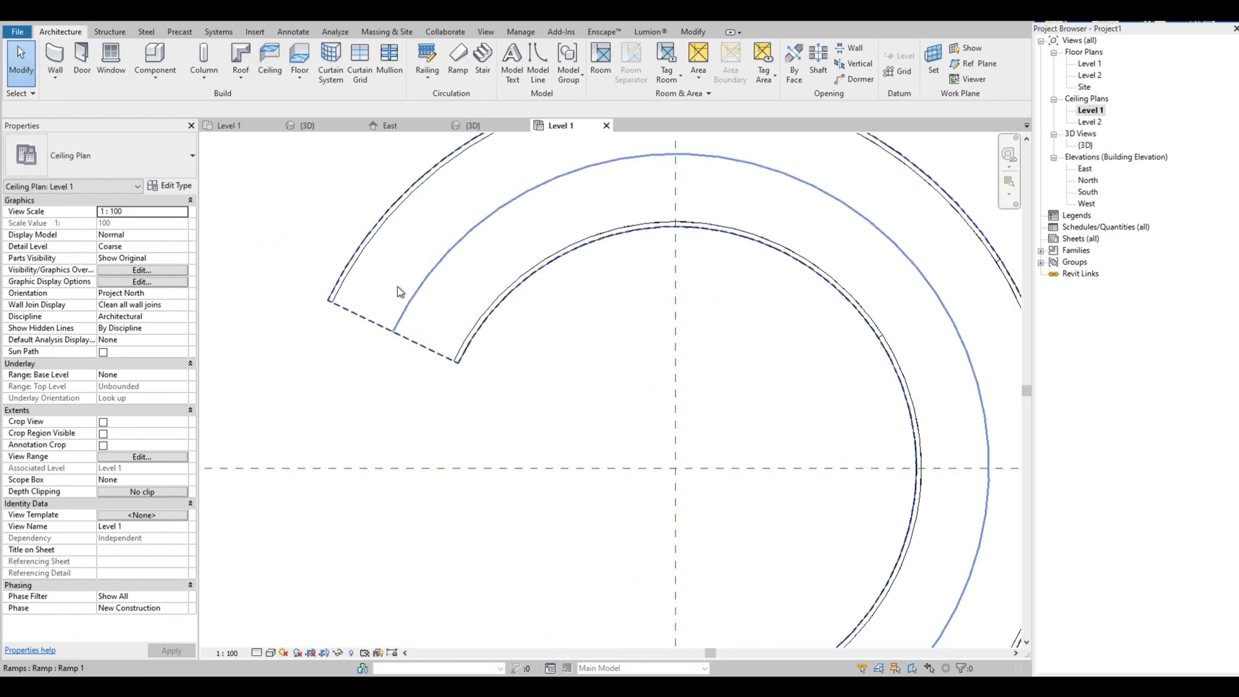
left_click(481, 315)
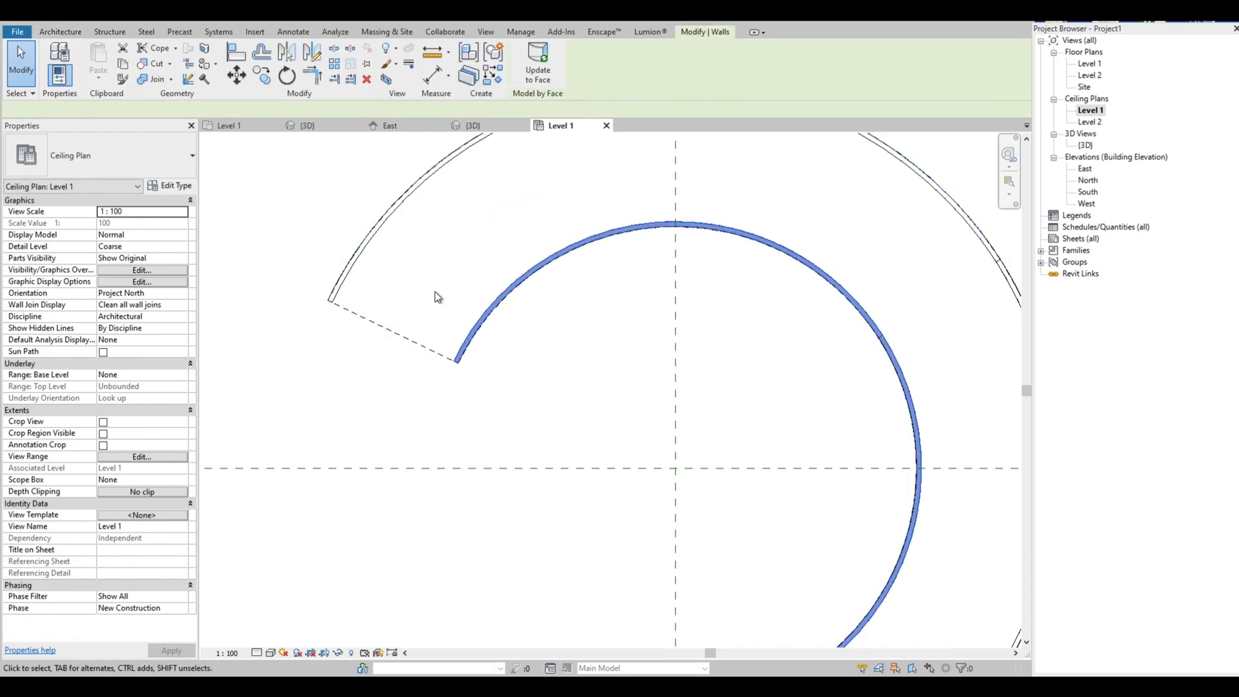
scroll(433, 290, "down", 3)
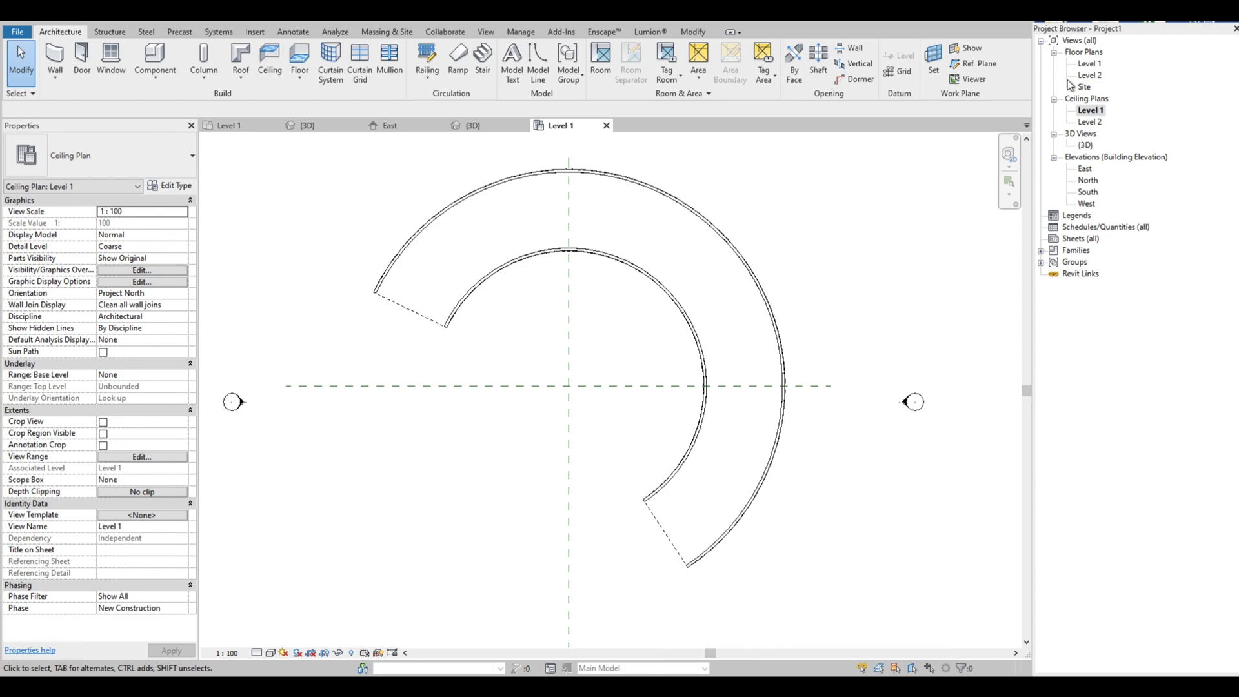
Step: Back in the 3D view, turn off the Levels annotation category through VG
double_click(1087, 146)
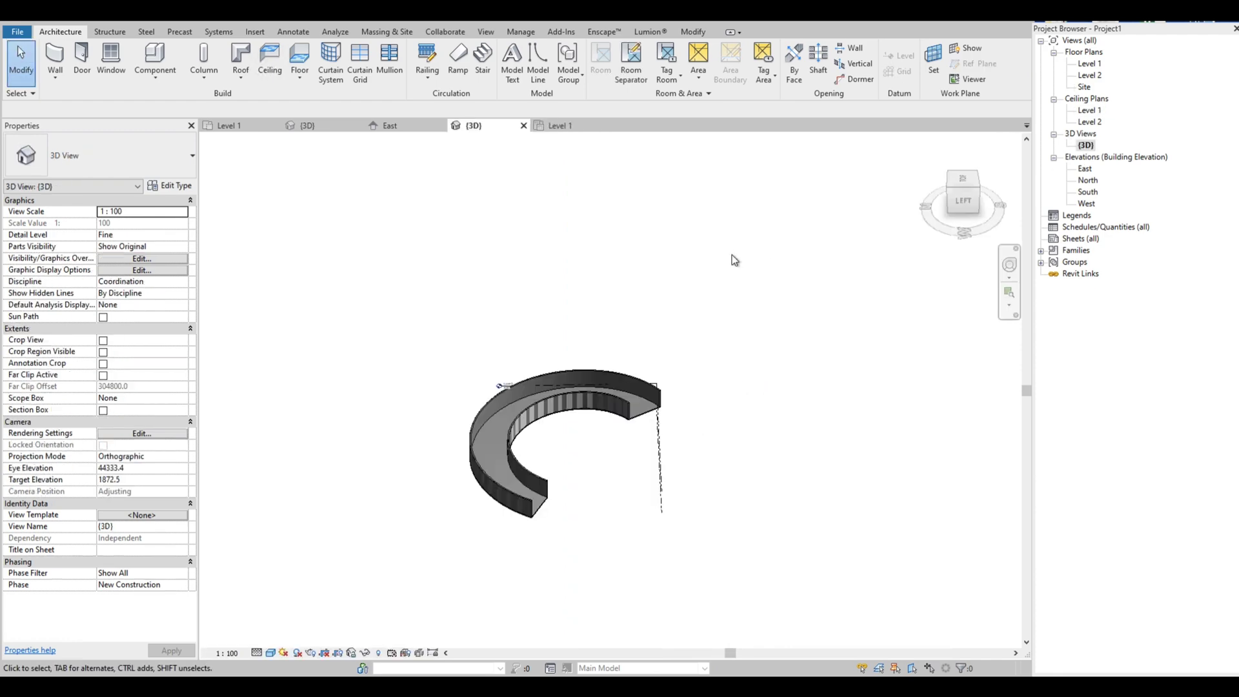
key("v")
key("v")
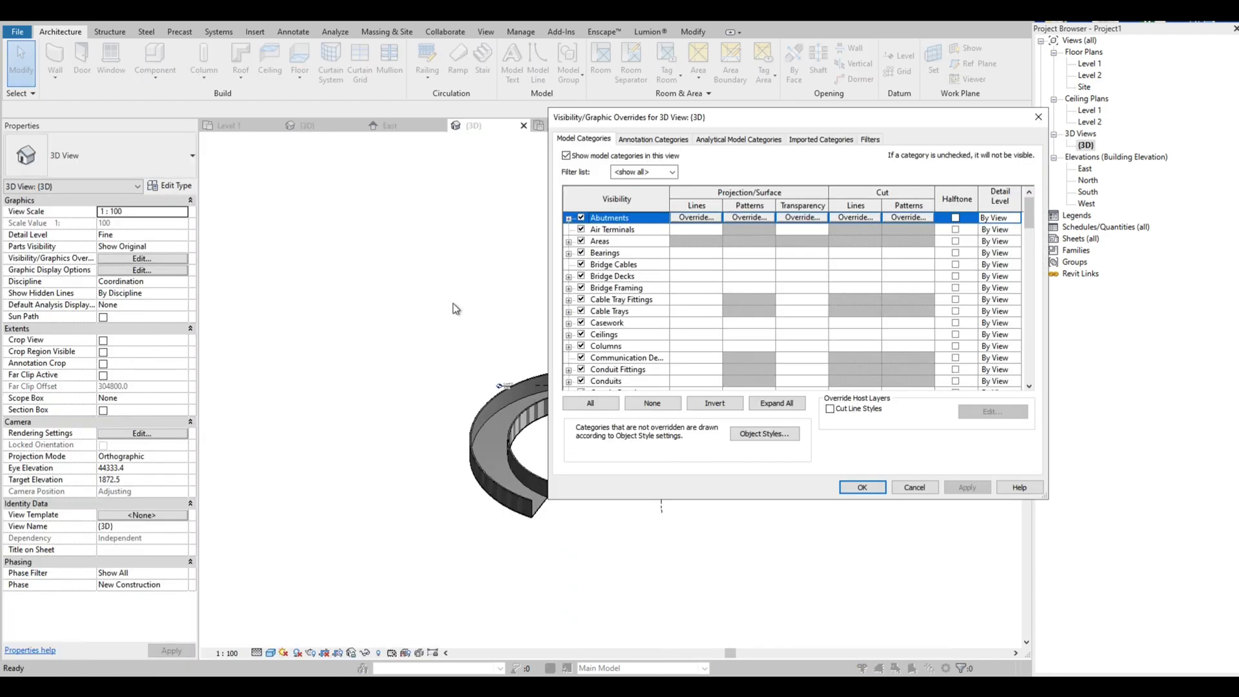
left_click(652, 139)
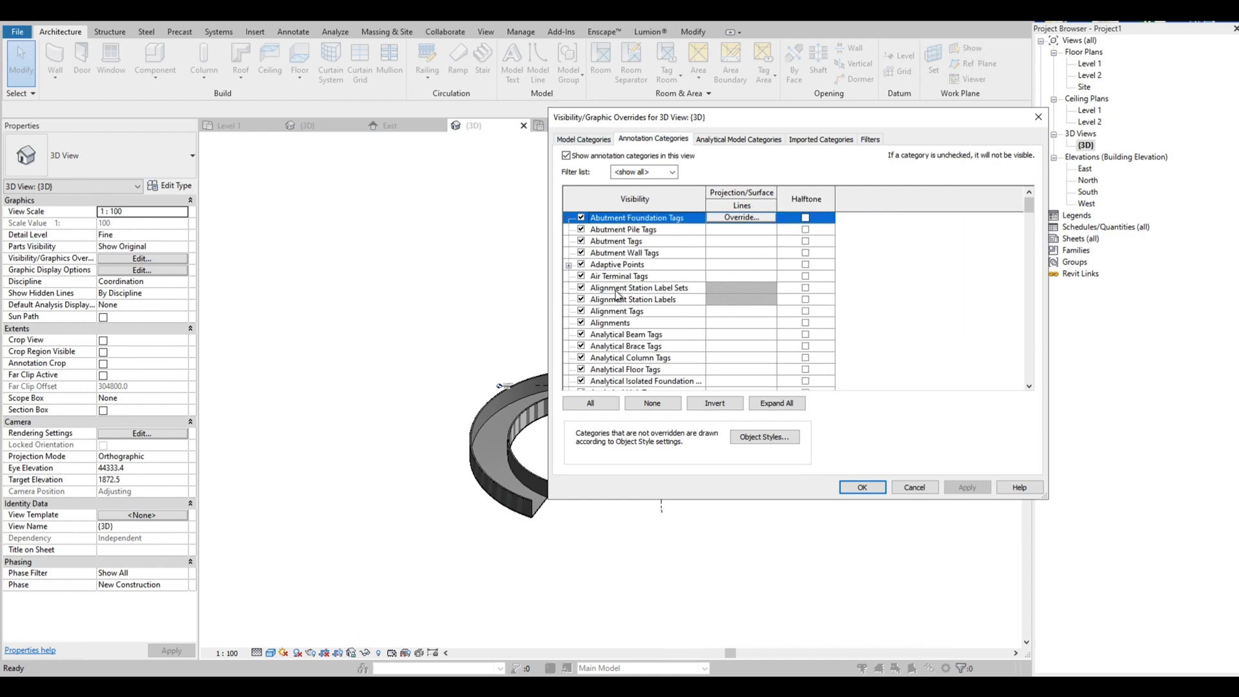
left_click(618, 288)
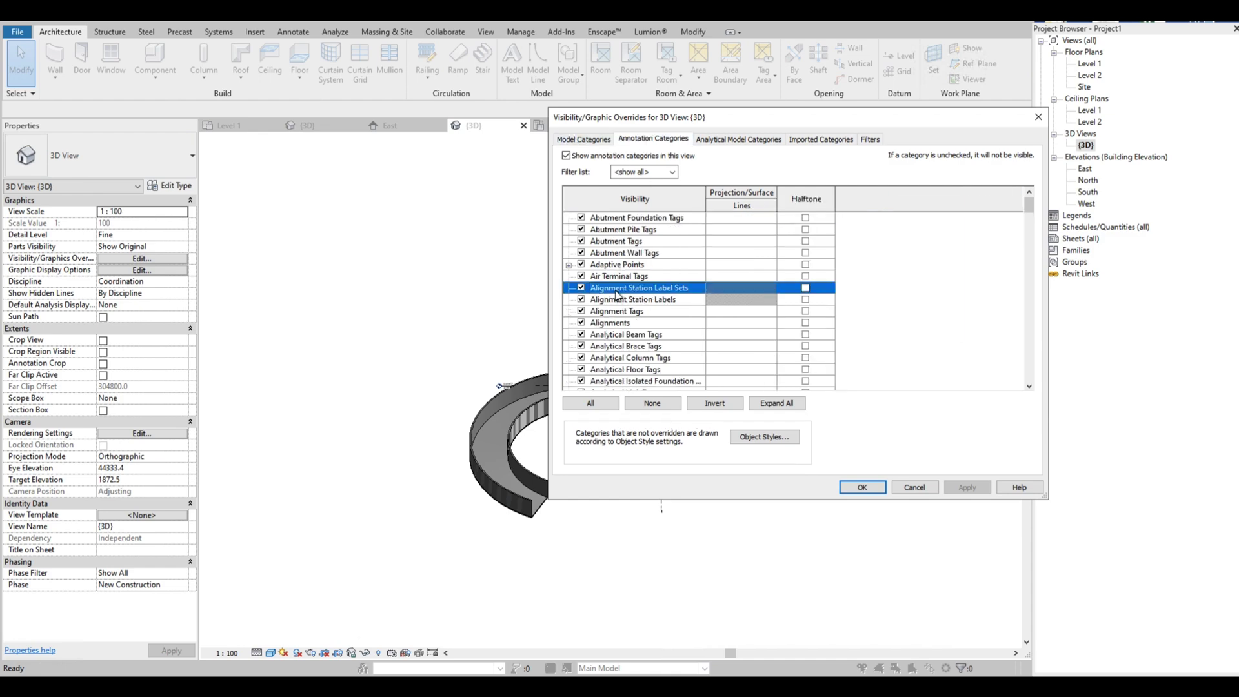
key("l")
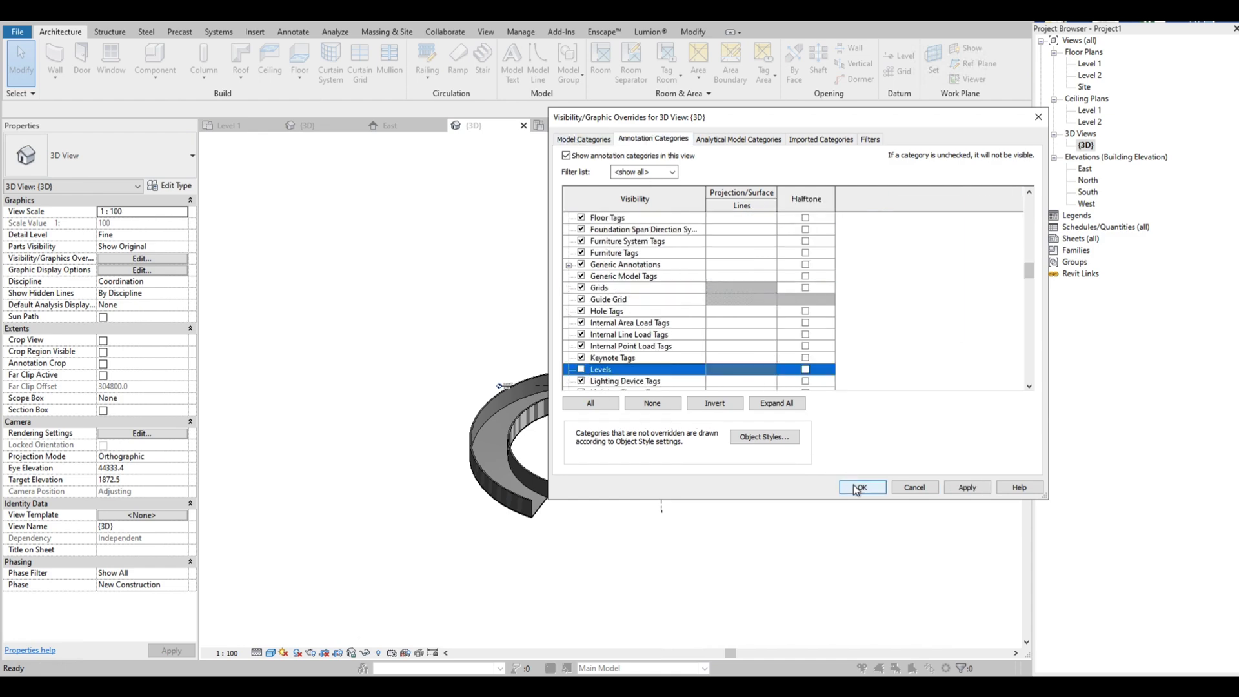
left_click(859, 488)
middle_click_drag(398, 502, 492, 507, "shift")
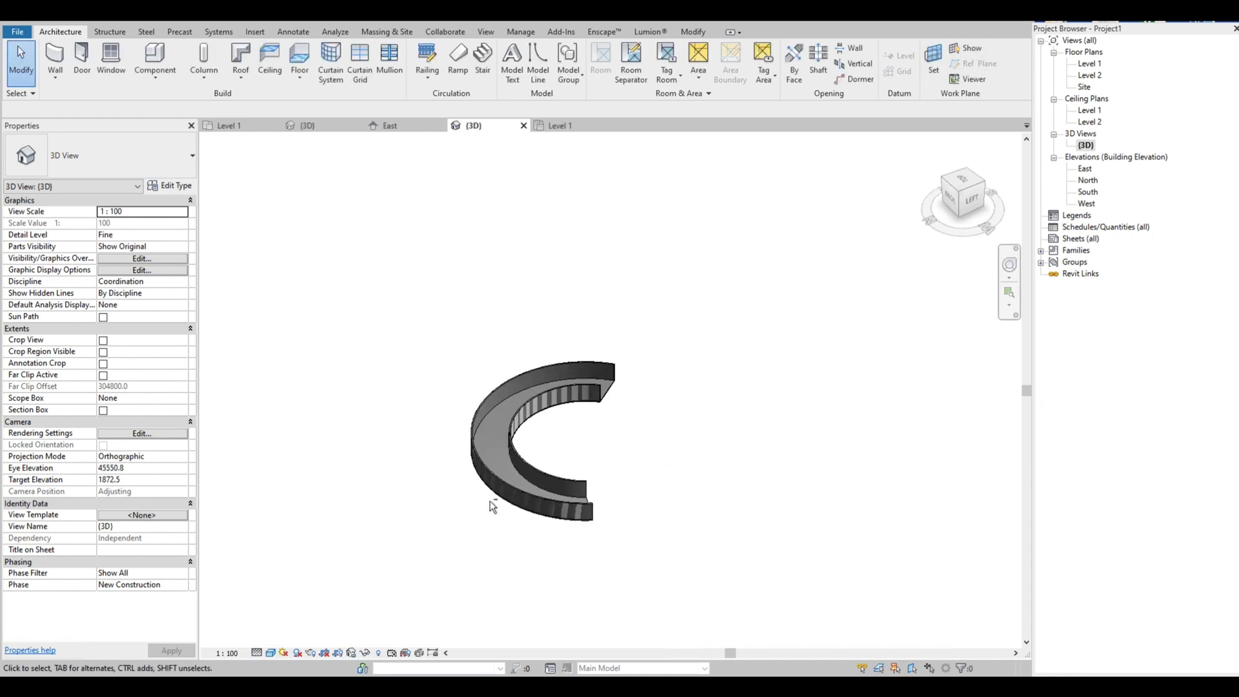
Step: On Massing & Site, orbit to eye level and view the ramp walls from the Left
left_click(386, 32)
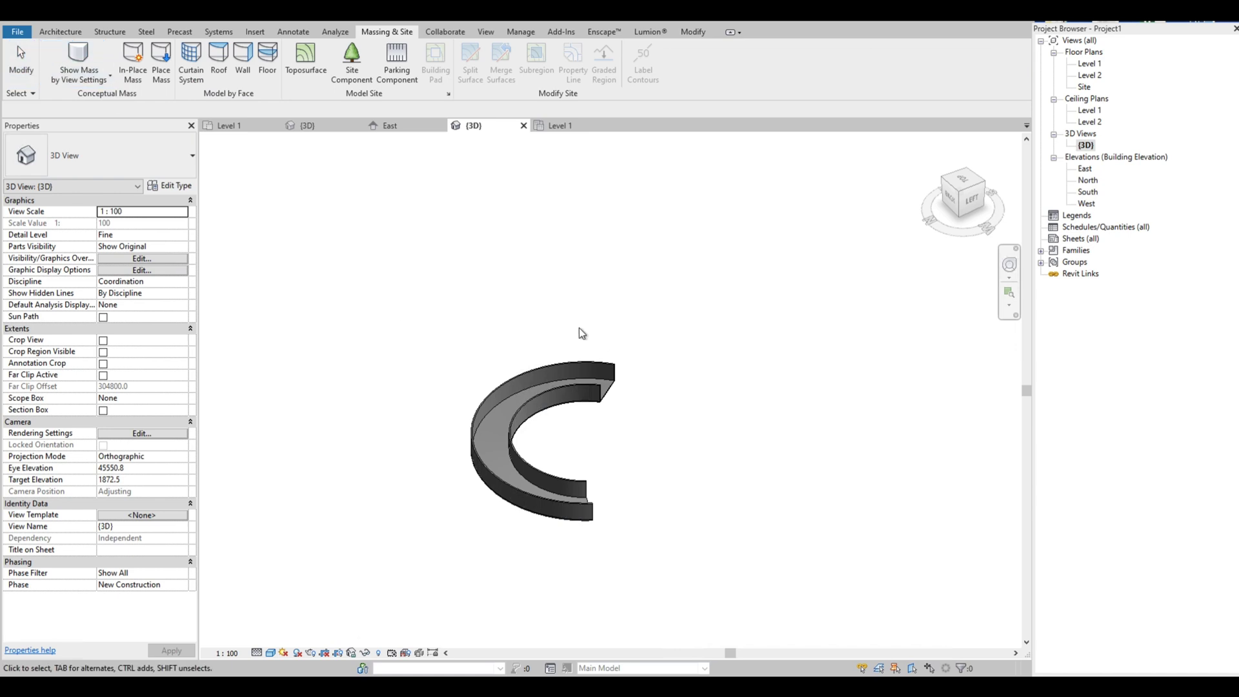
key("Escape")
middle_click_drag(653, 370, 506, 367, "shift")
scroll(536, 419, "up", 5)
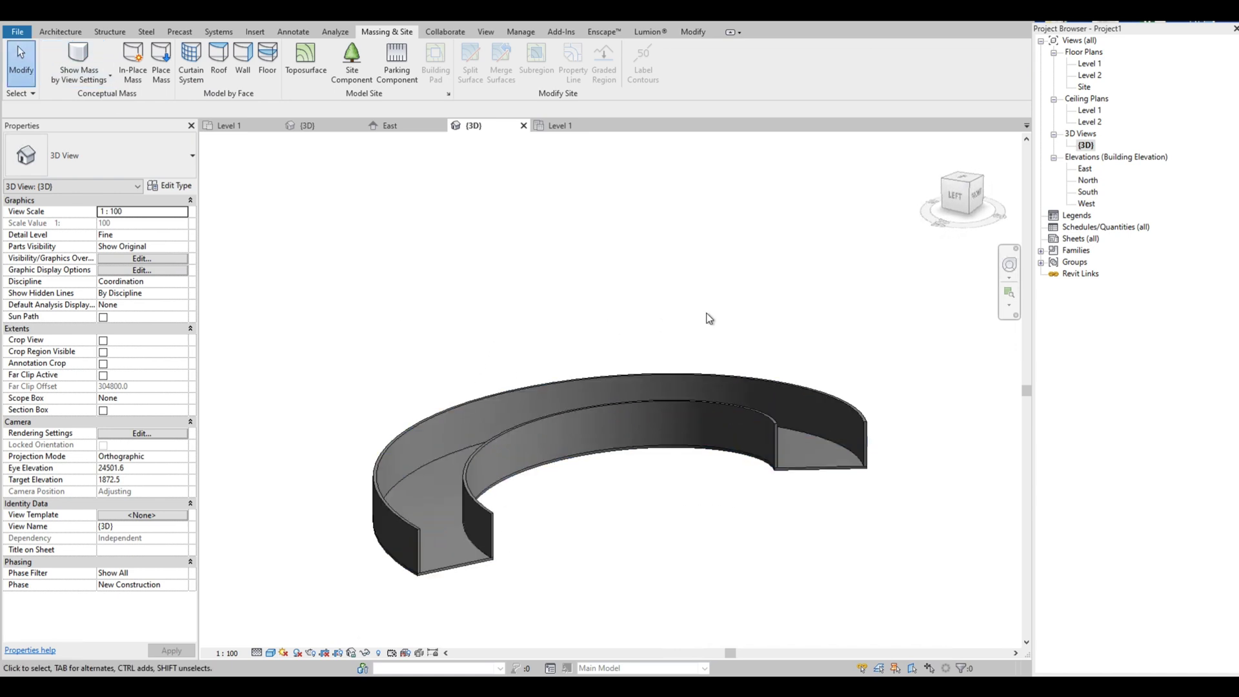
middle_click_drag(768, 338, 755, 268, "shift")
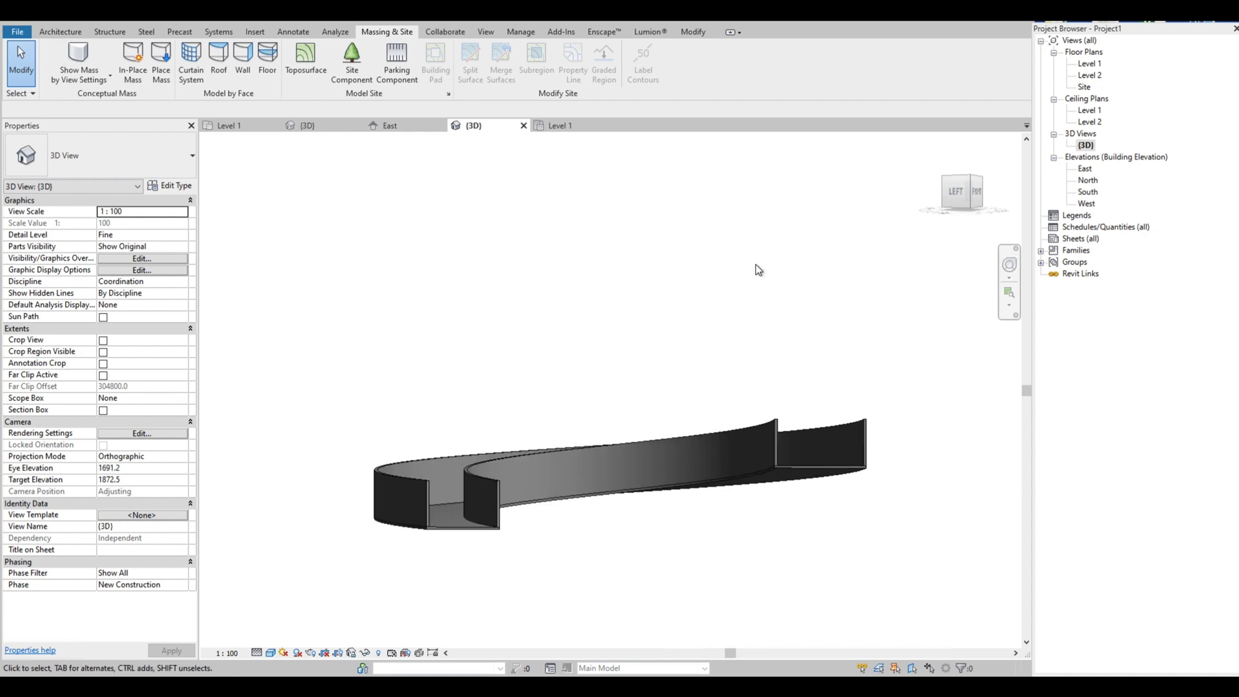
left_click(962, 192)
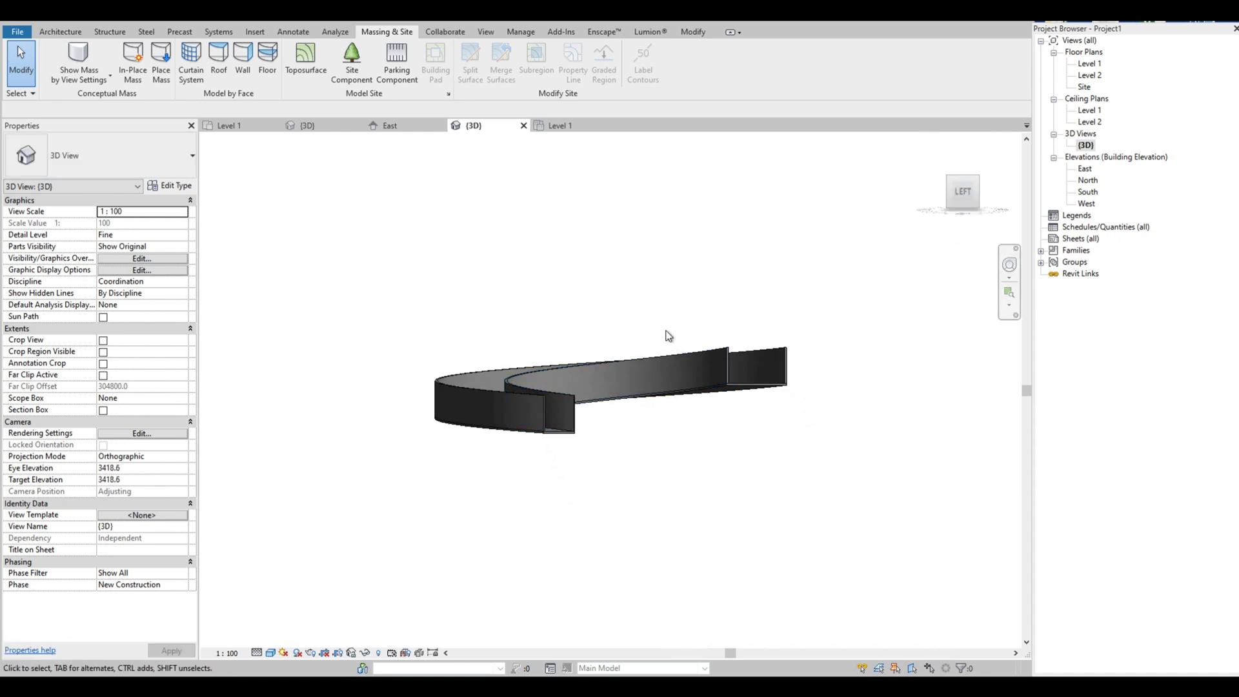
scroll(666, 335, "up", 4)
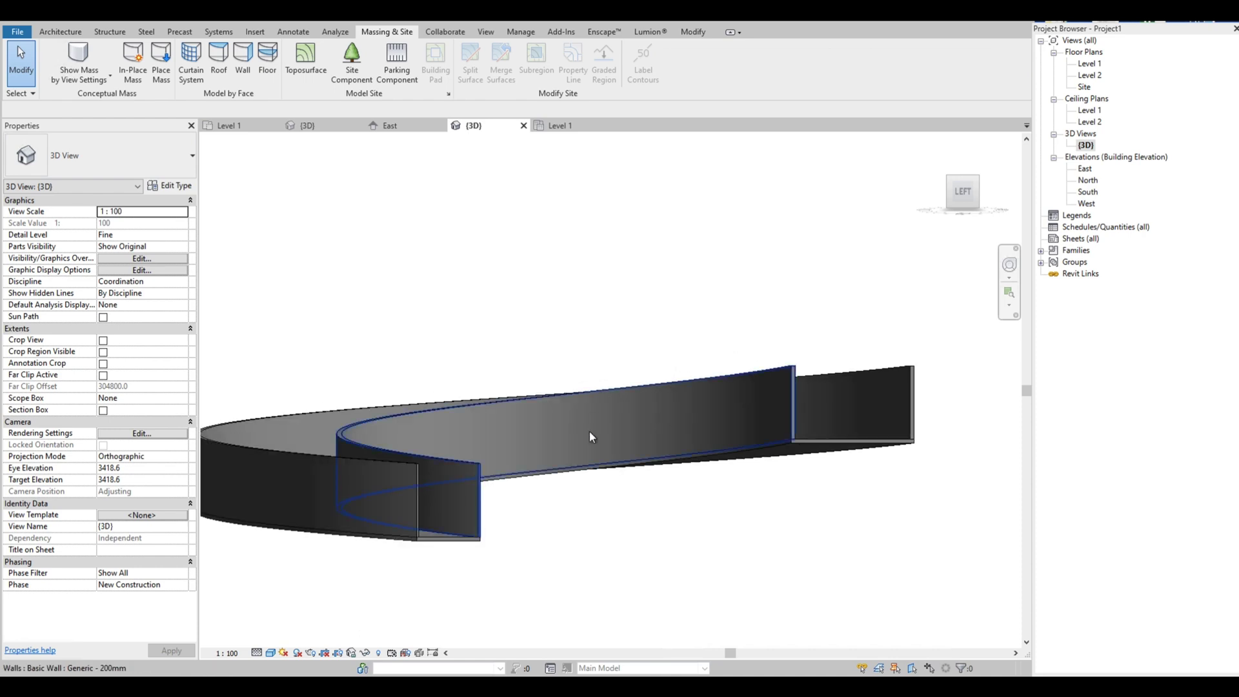
scroll(590, 431, "down", 1)
scroll(533, 322, "down", 2)
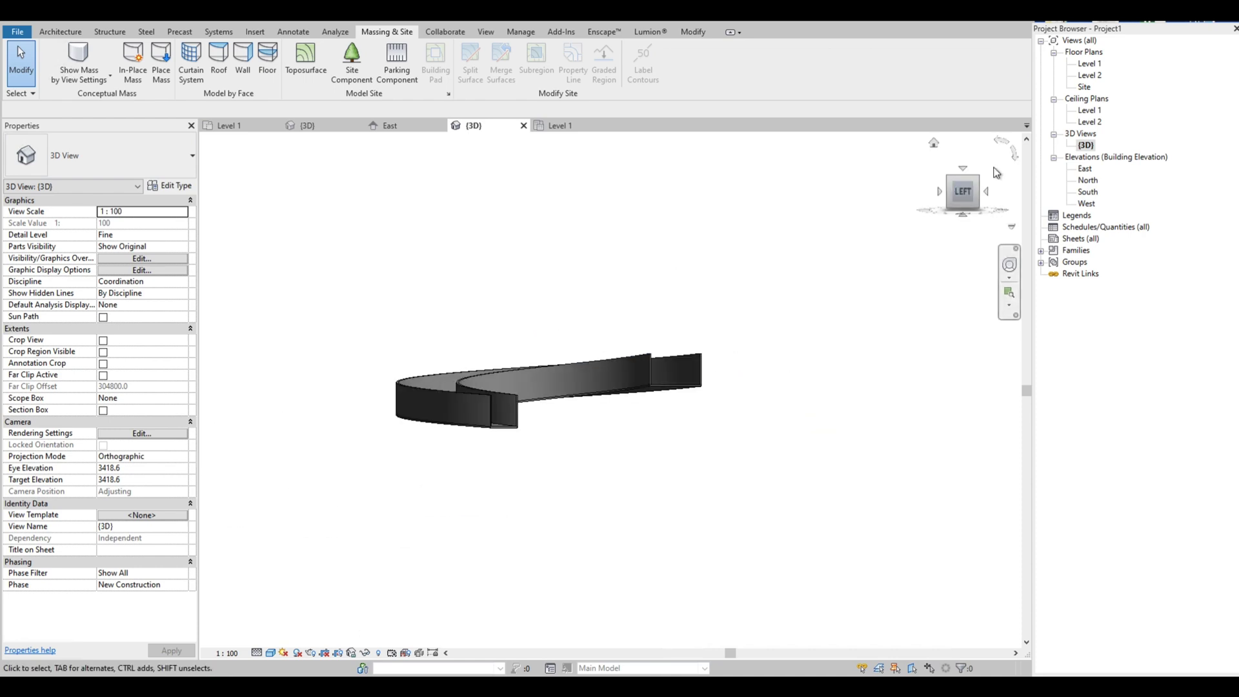
Step: Open the Level 2 floor plan
double_click(1093, 76)
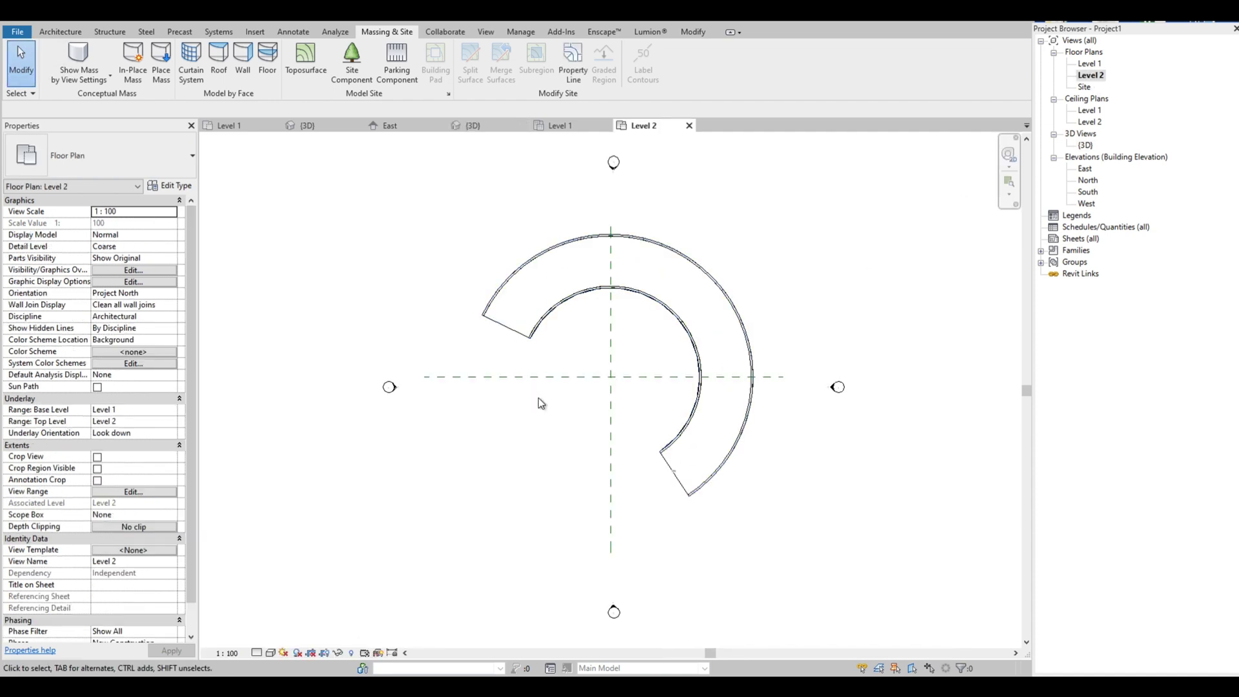
scroll(668, 489, "up", 4)
scroll(671, 489, "down", 4)
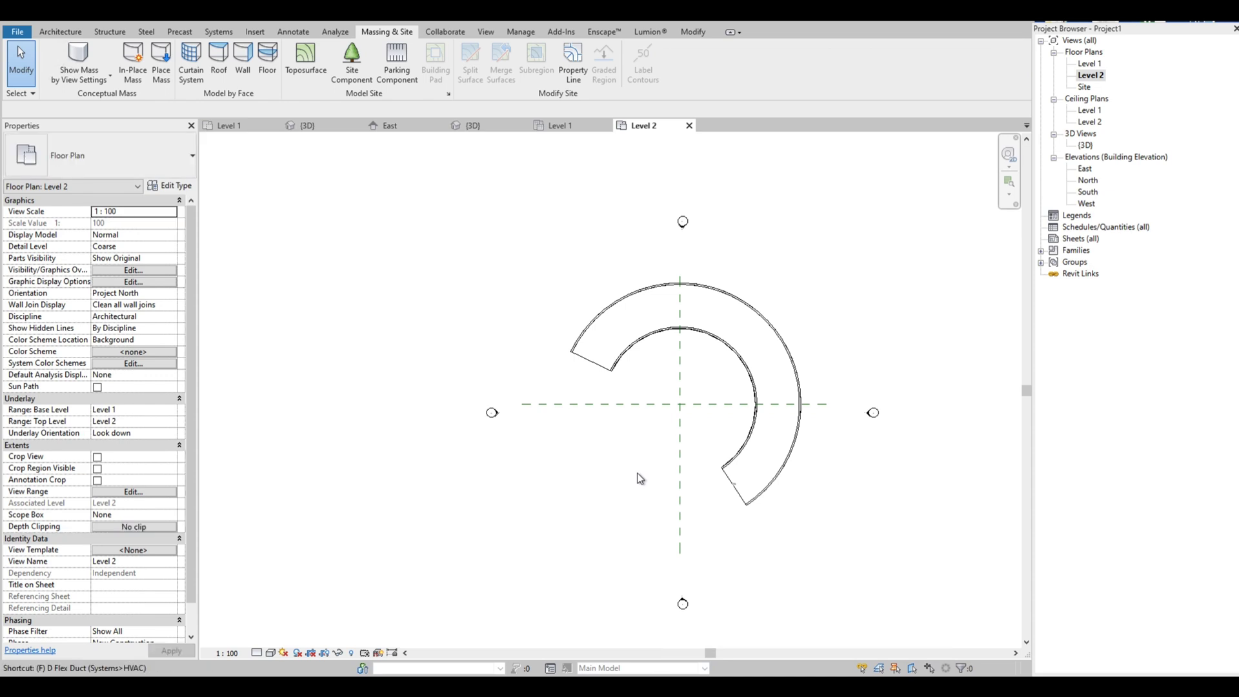
Step: Start a floor sketch and draw a horizontal boundary line left from the ramp's inner end
key("Return")
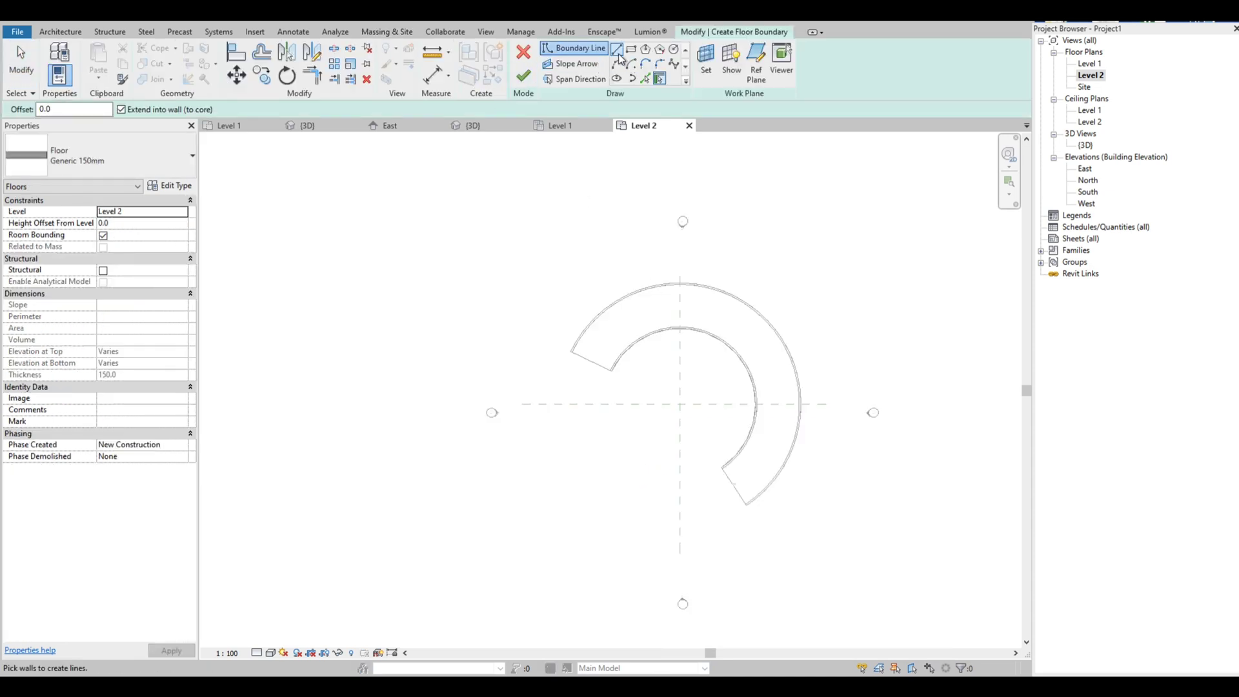
left_click(617, 52)
scroll(719, 468, "up", 2)
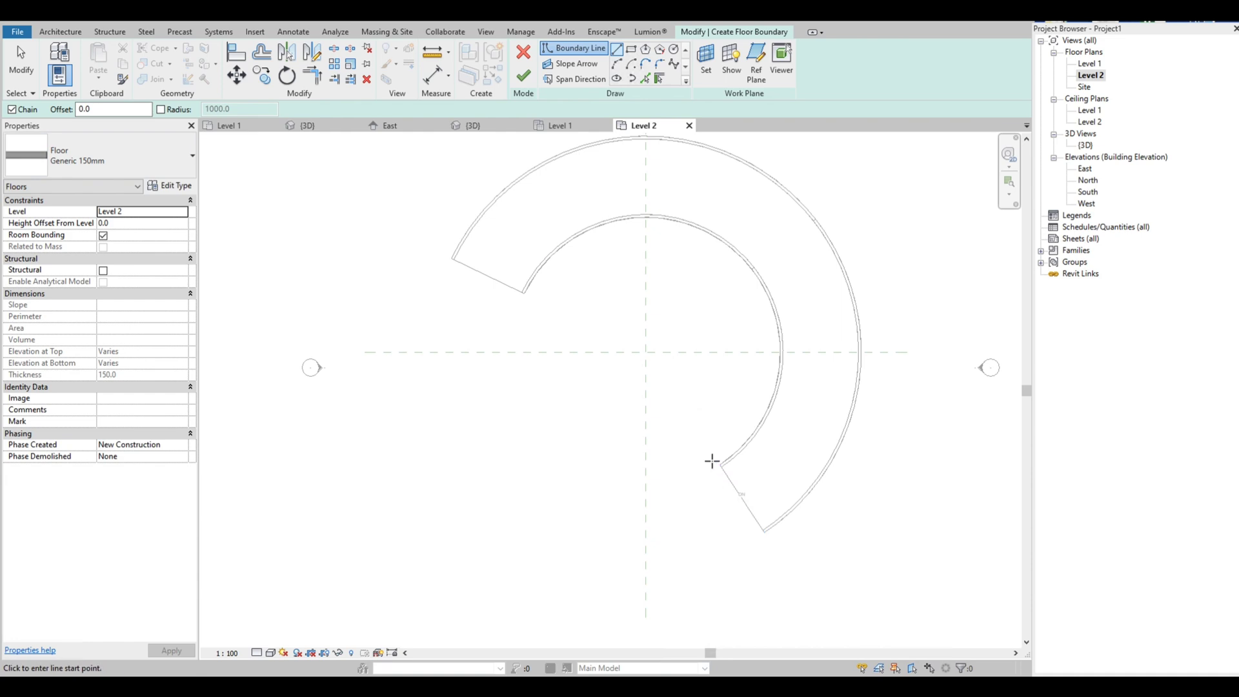
left_click(721, 464)
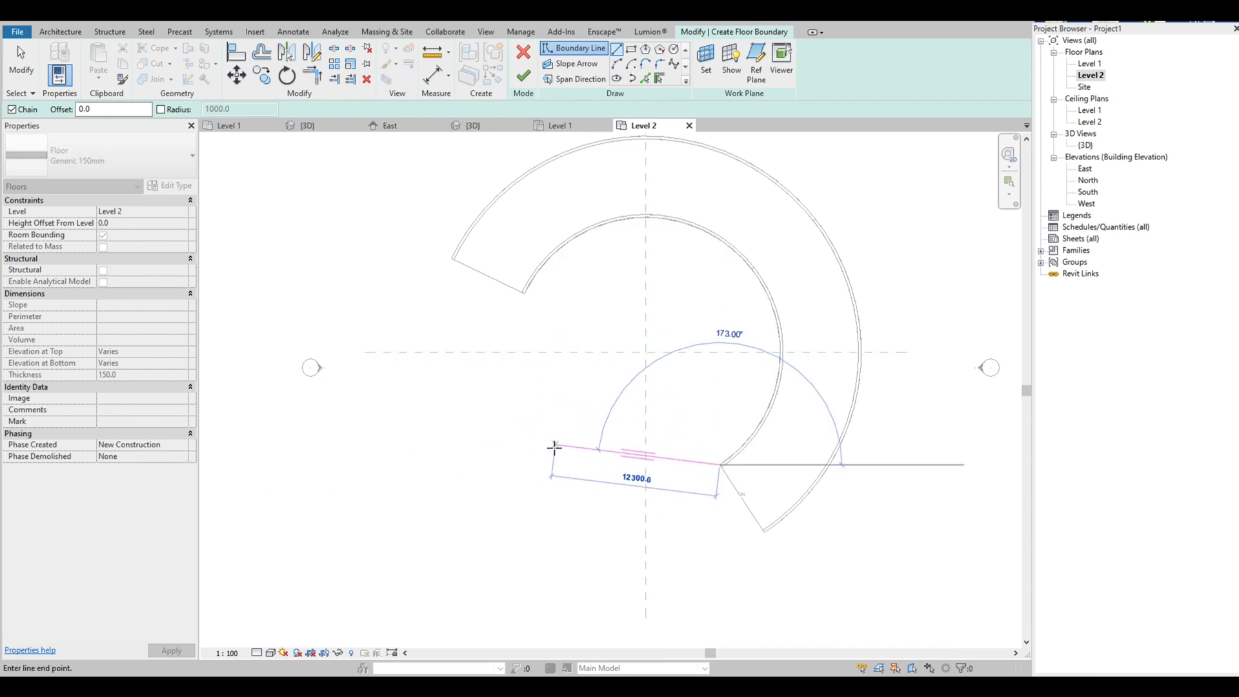
left_click(542, 465)
key("Escape")
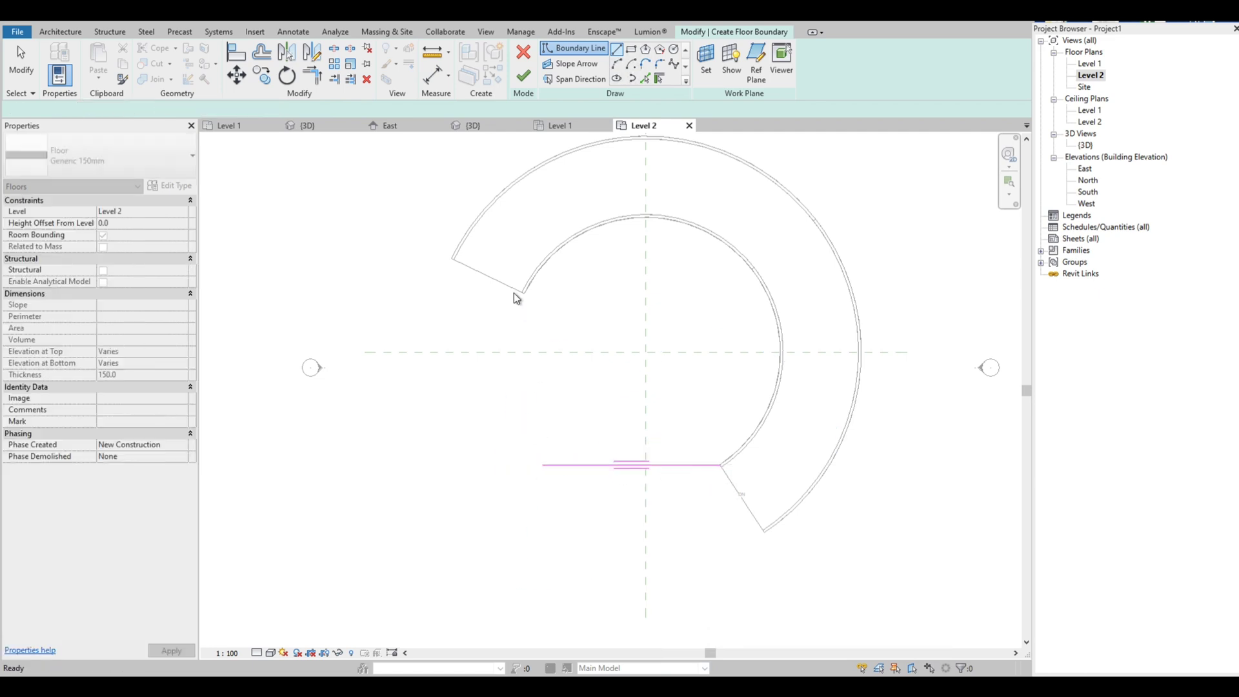
Step: Draw an angled line from the ramp's upper end and a vertical helper line below it
left_click(451, 260)
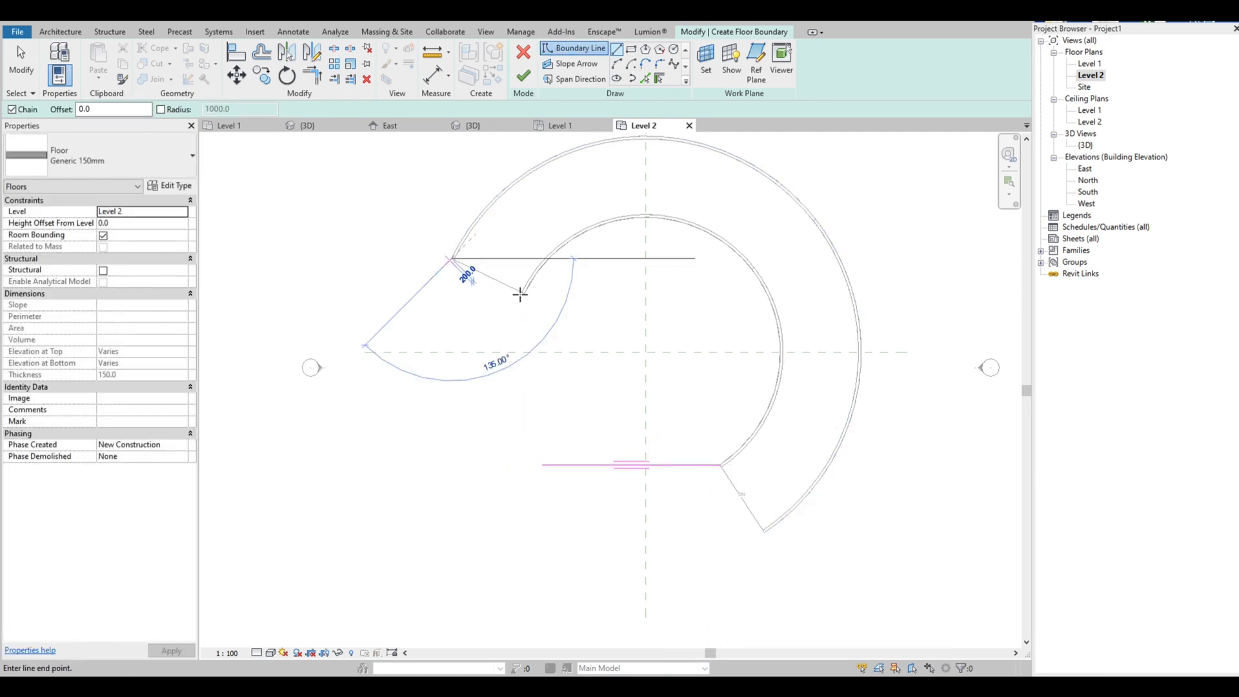
left_click(555, 308)
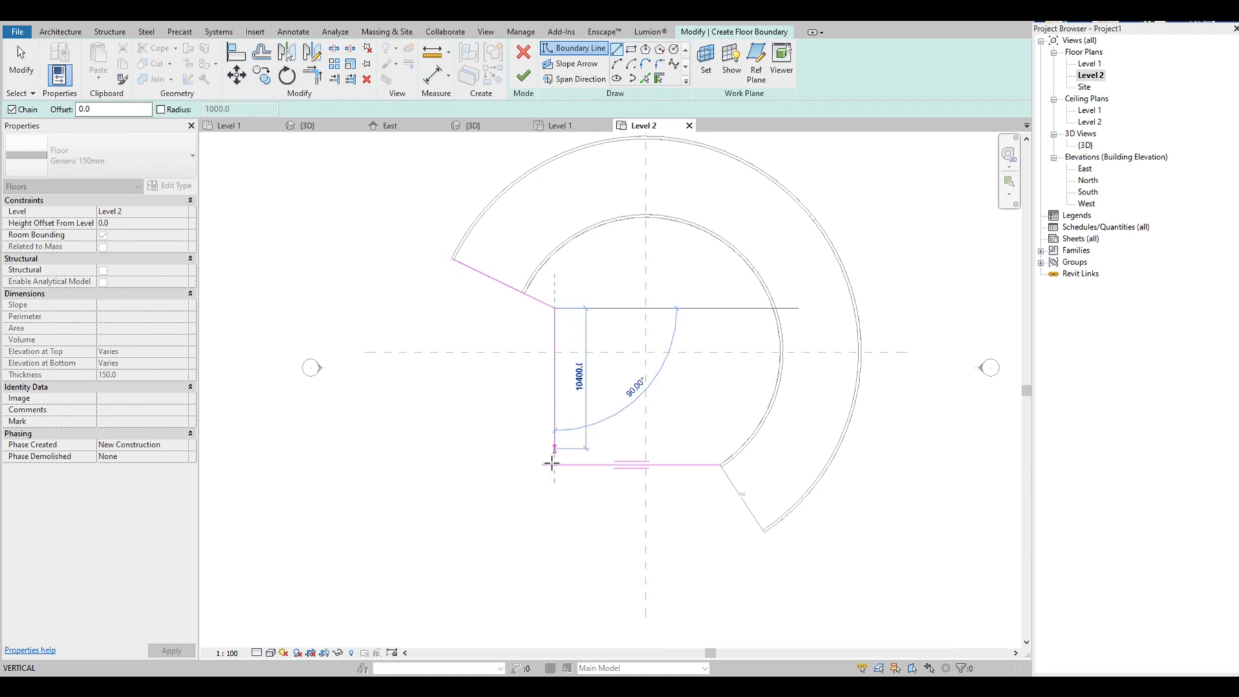
key("Escape")
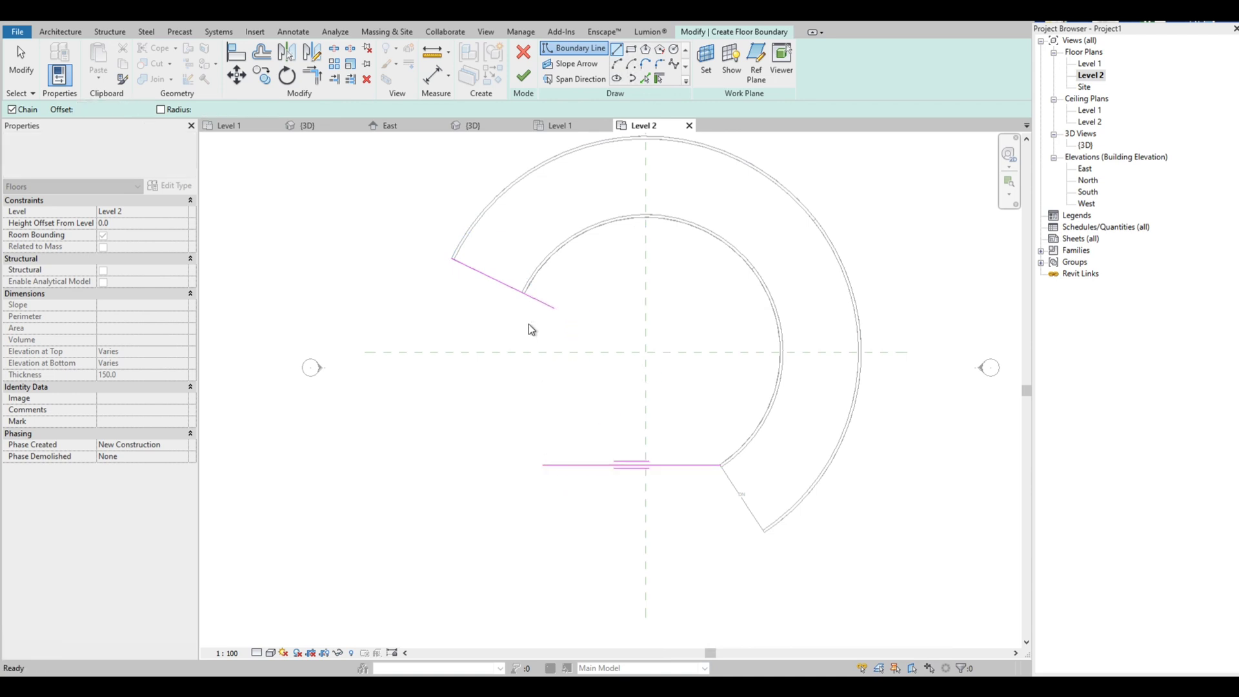
left_click(524, 294)
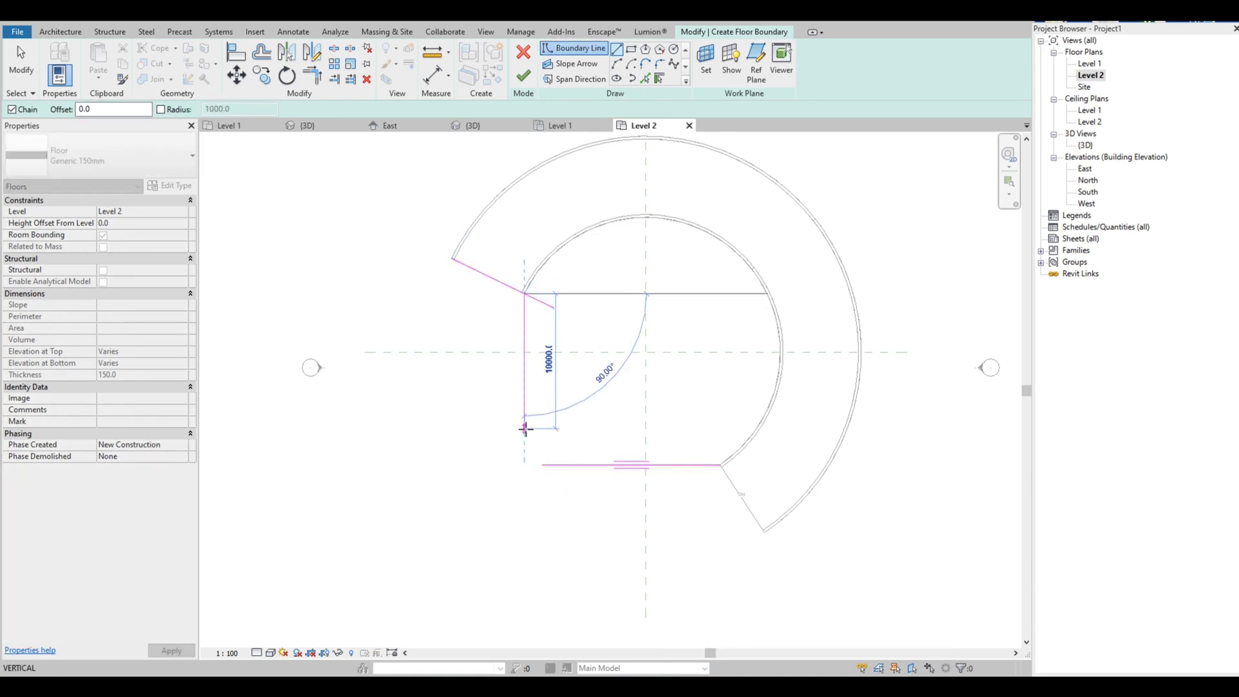
left_click(524, 427)
key("Escape")
key("t")
key("r")
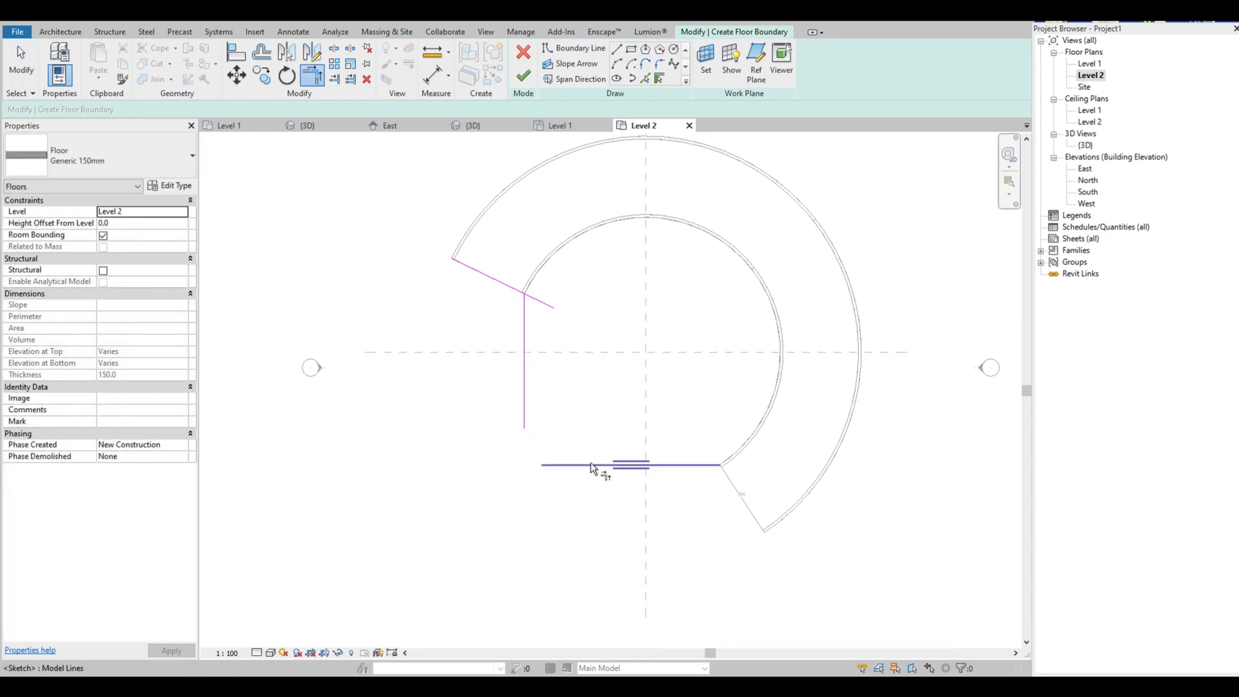
key("Escape")
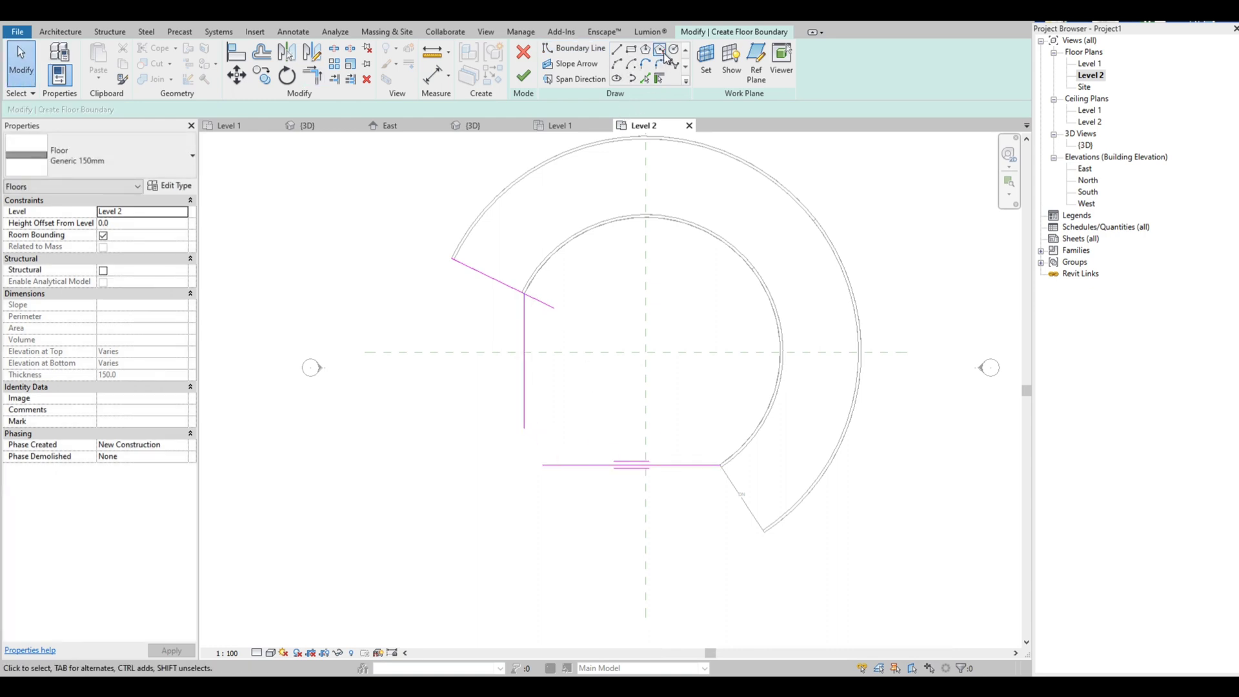
Step: Draw a 10000-radius circle centered on the reference planes' intersection
left_click(675, 52)
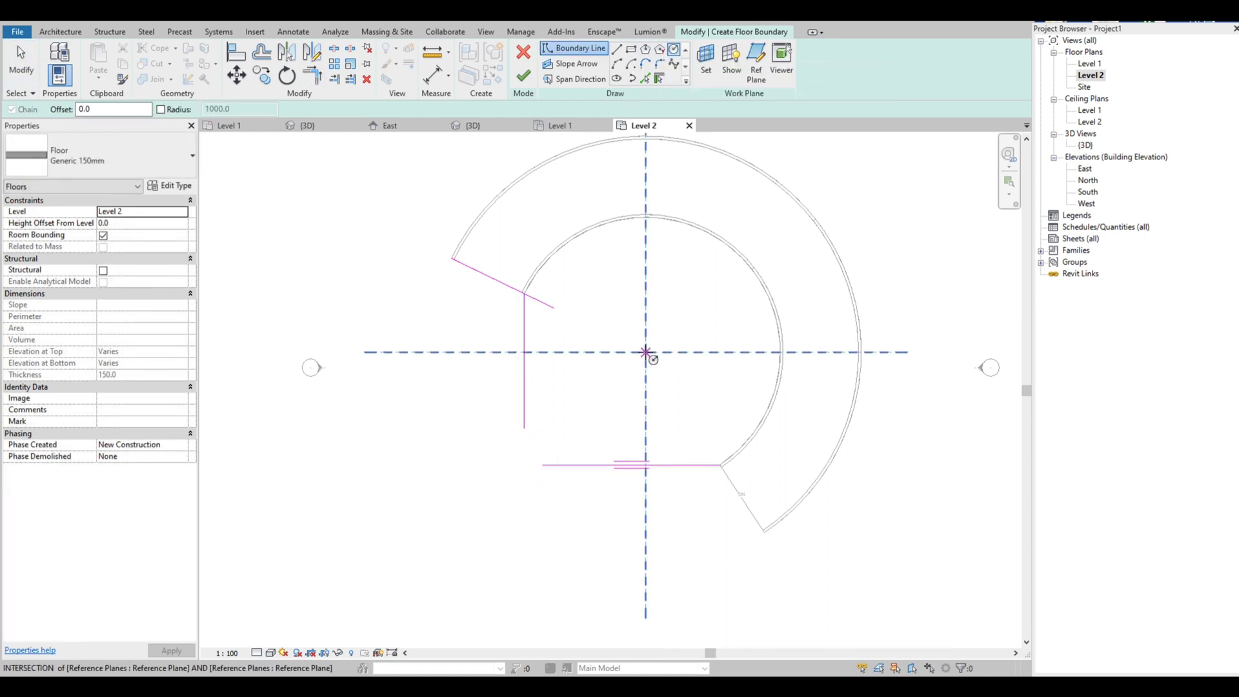
left_click(646, 352)
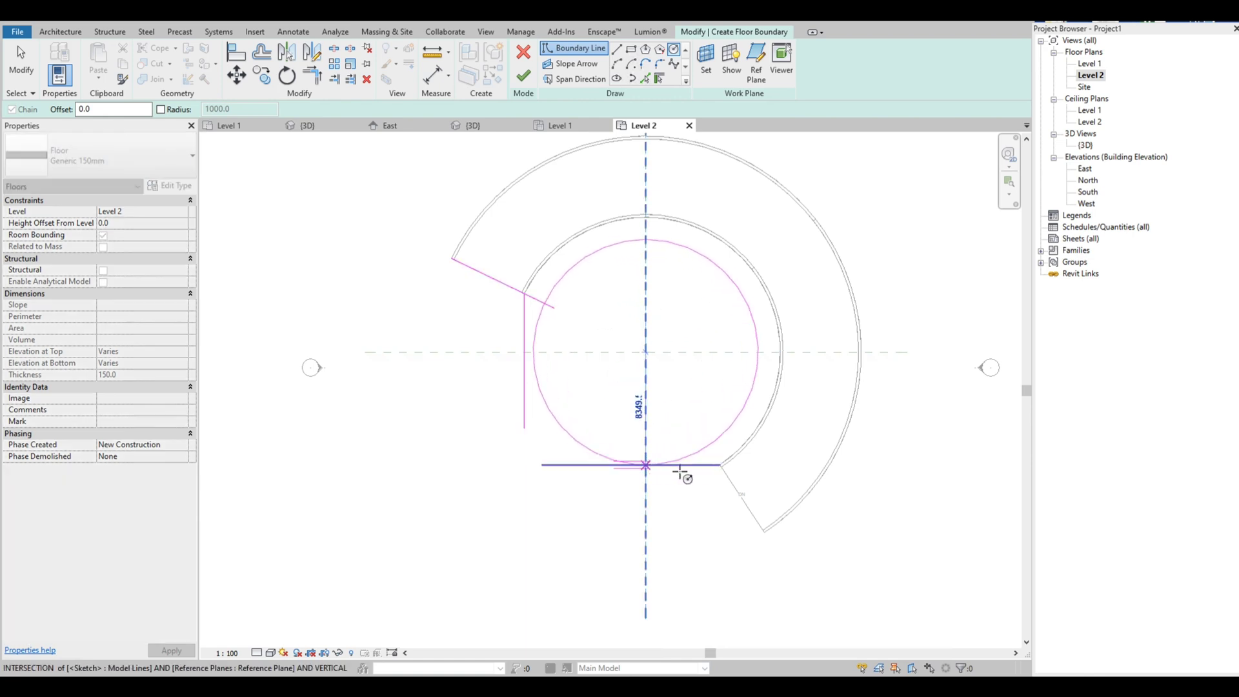
scroll(722, 468, "up", 5)
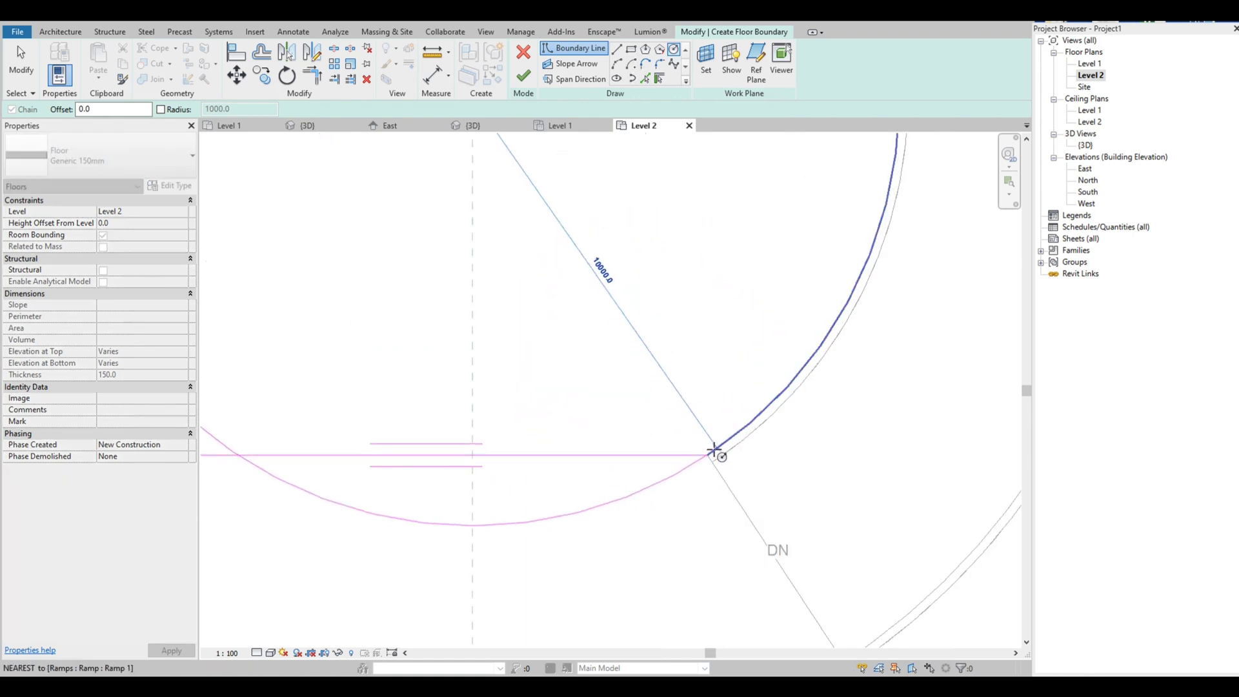
left_click(714, 450)
scroll(663, 434, "down", 5)
key("Escape")
key("Escape")
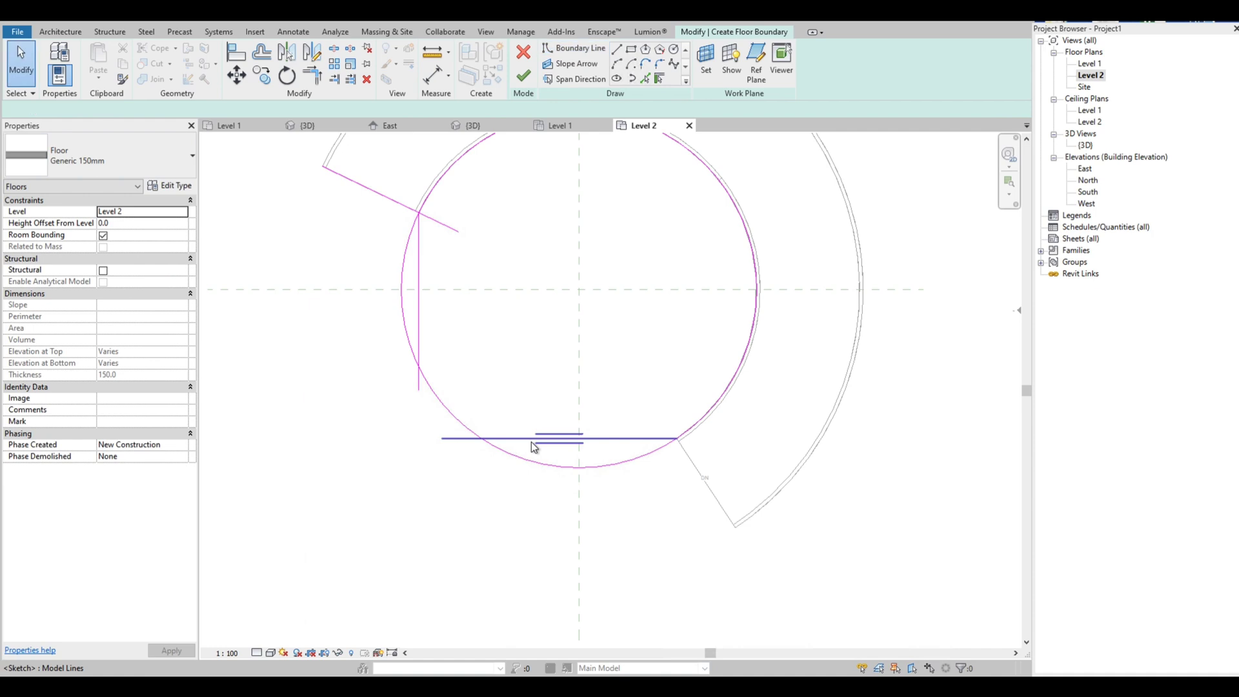
Step: Delete the horizontal and vertical helper lines
left_click(532, 441)
key("Delete")
left_click(420, 305)
key("Delete")
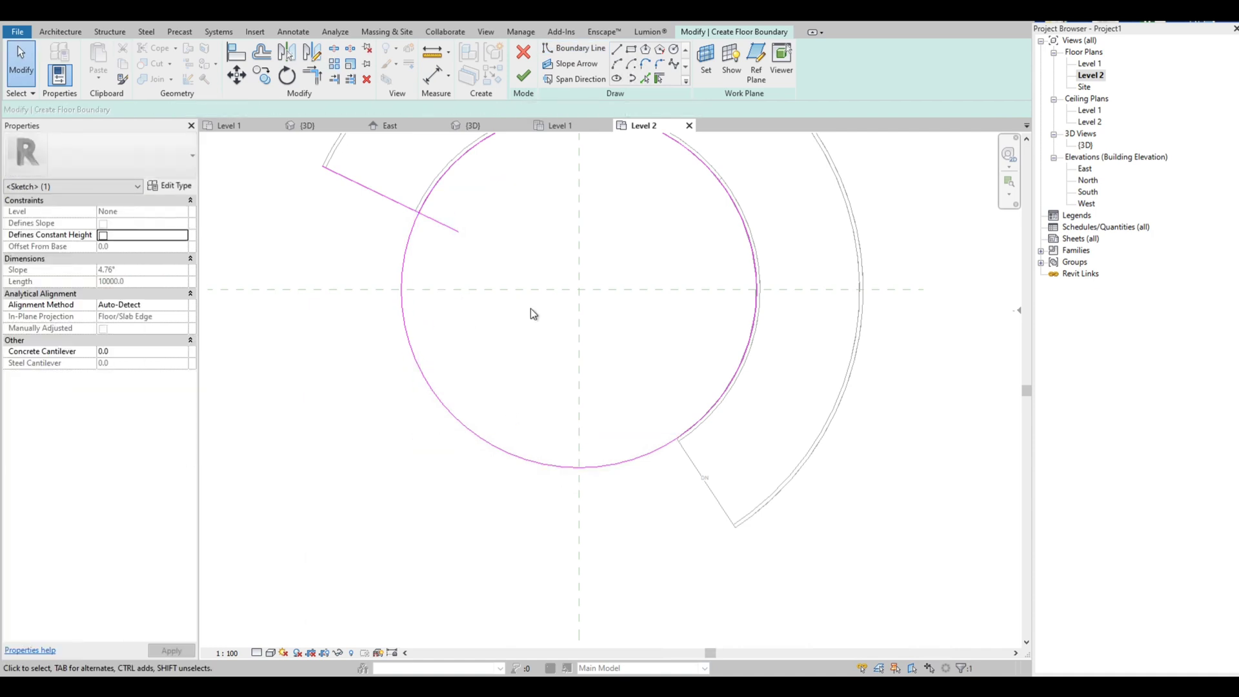
scroll(579, 358, "down", 3)
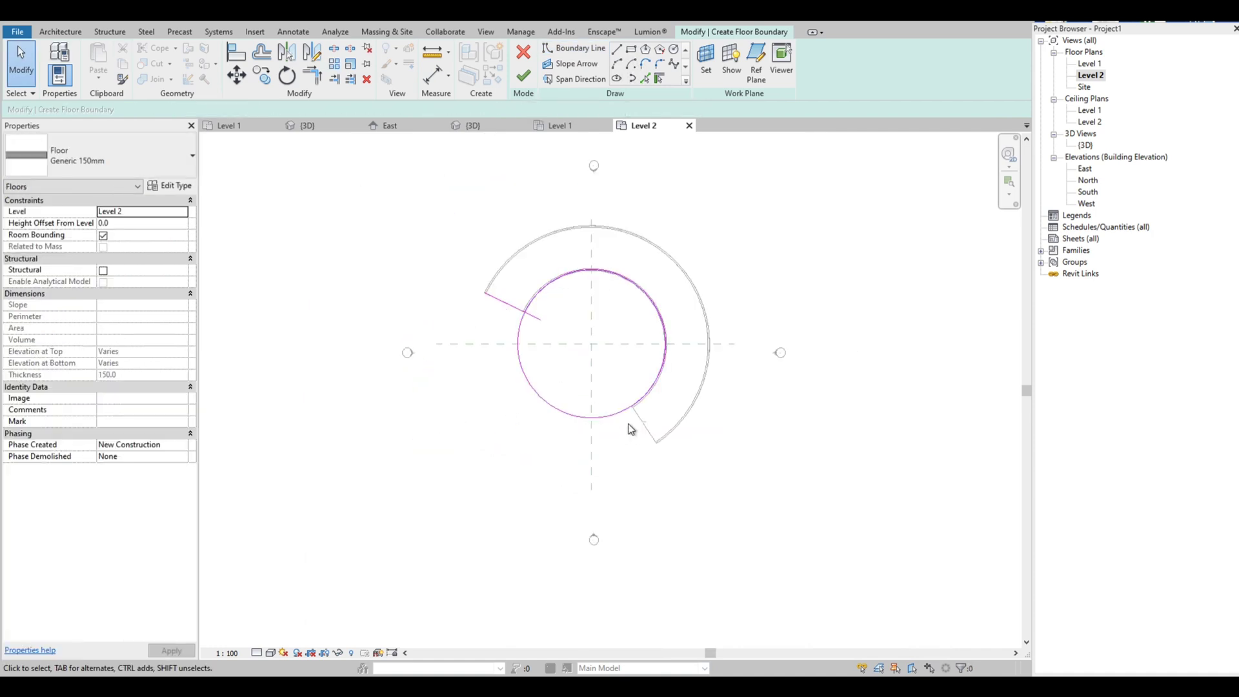
Step: Pick the ramp's lower end edge and draw a horizontal line far left from the angled line
left_click(646, 78)
left_click(664, 434)
scroll(668, 387, "down", 2)
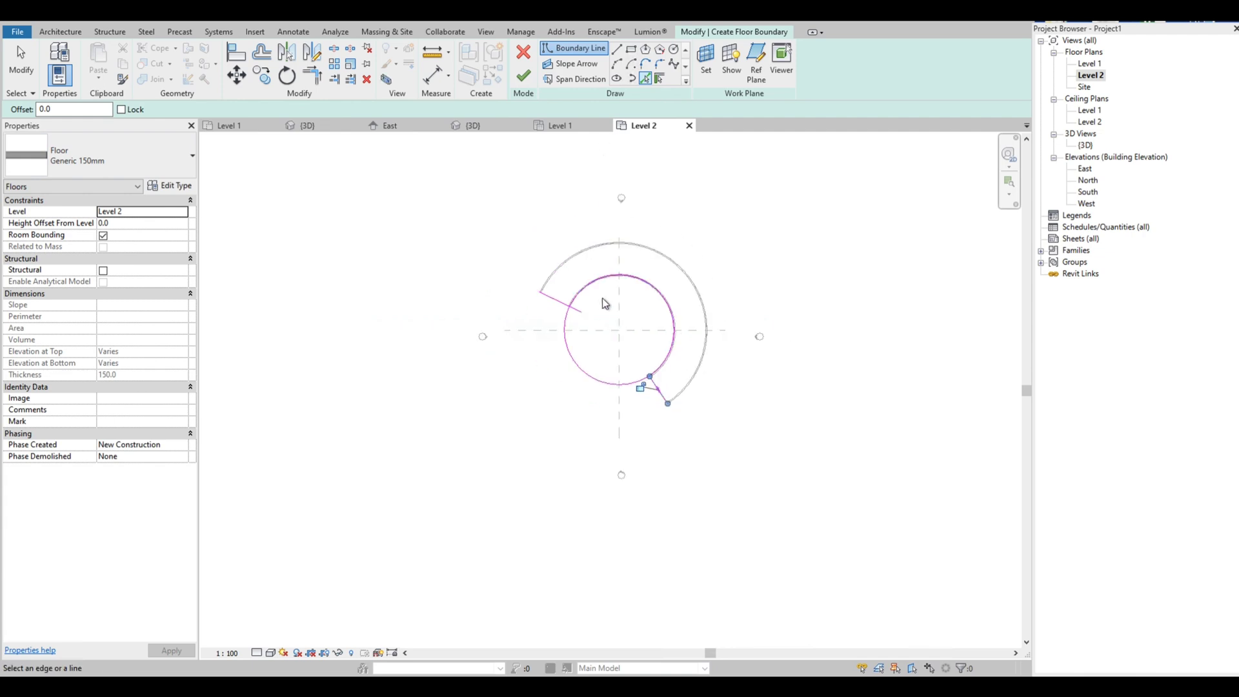
left_click(616, 49)
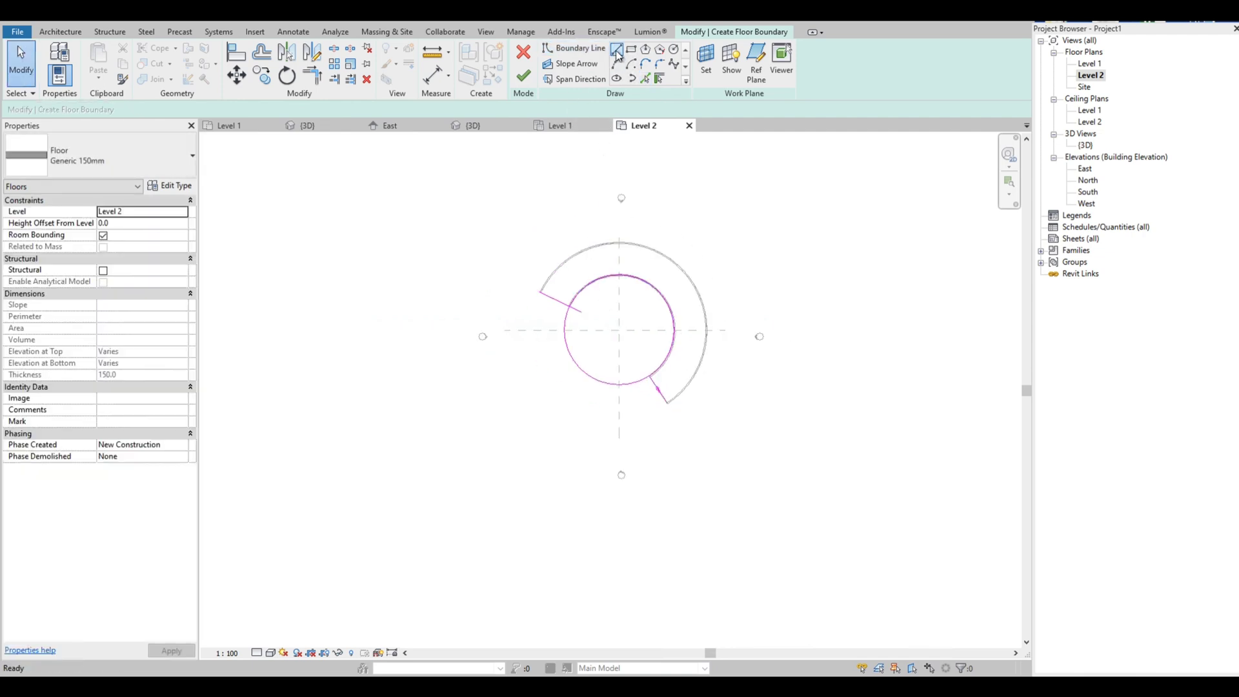
left_click(539, 291)
left_click(347, 292)
key("Escape")
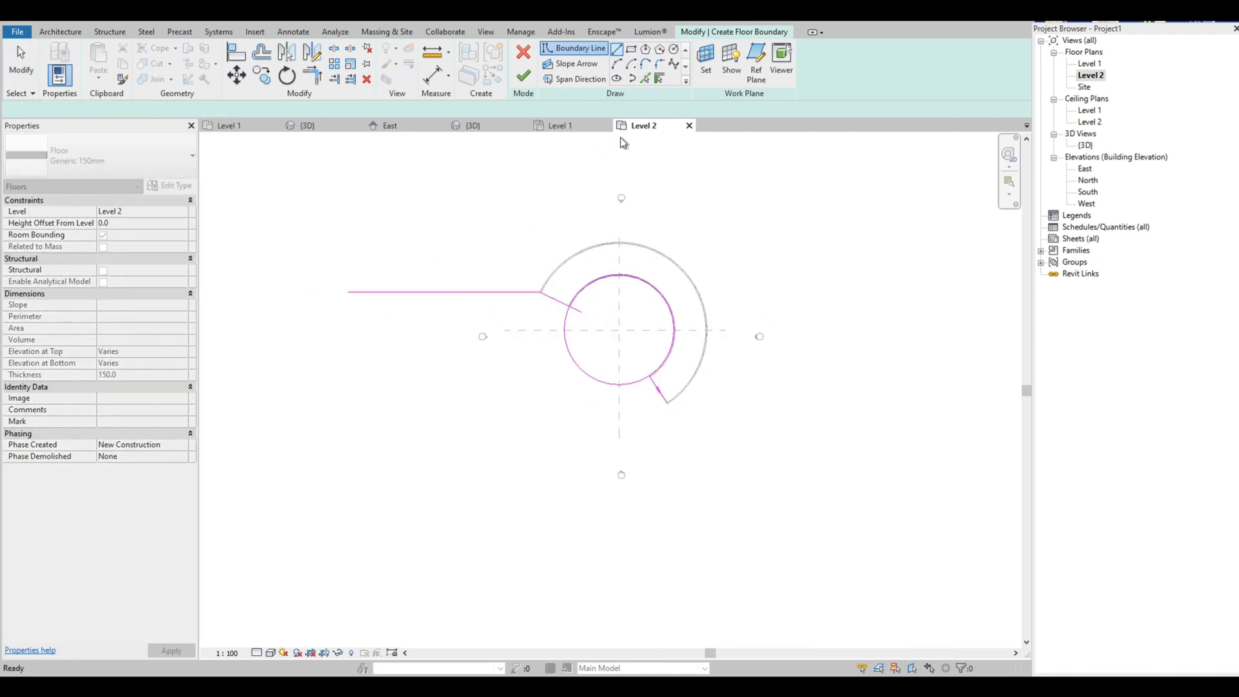
Step: Sketch the rectangle's sides: a 22000 vertical line down, the bottom line and the left side
scroll(667, 405, "up", 3)
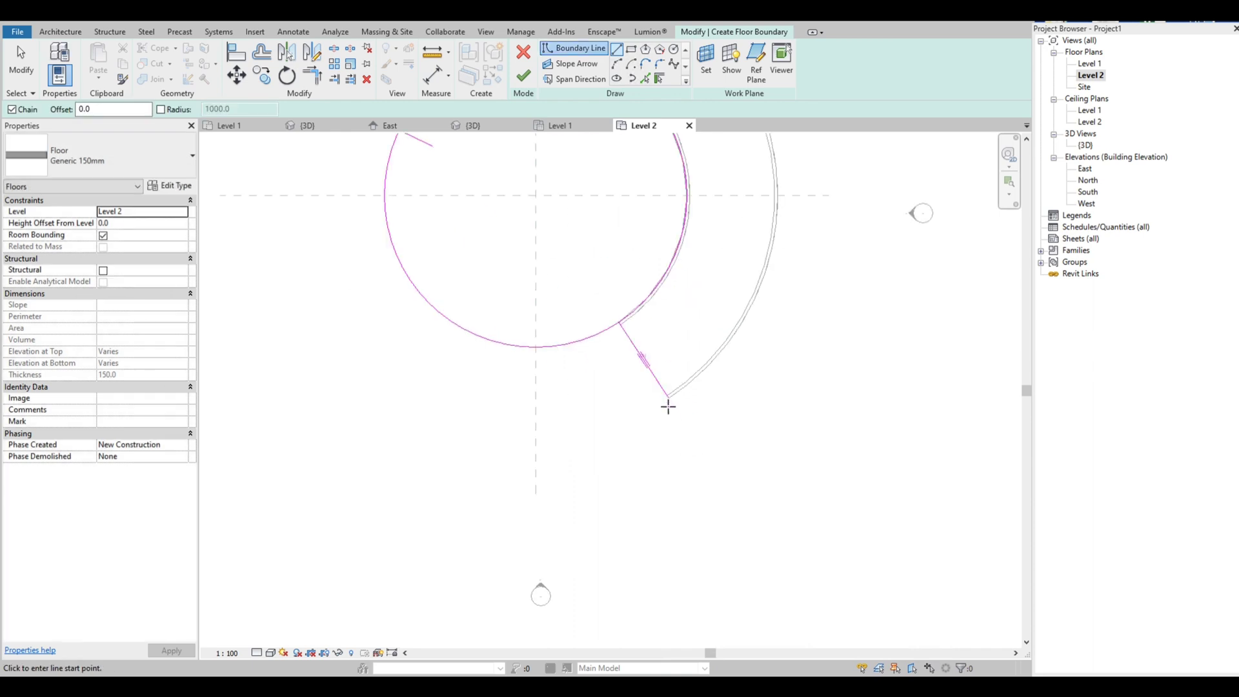
left_click(668, 403)
scroll(668, 404, "down", 4)
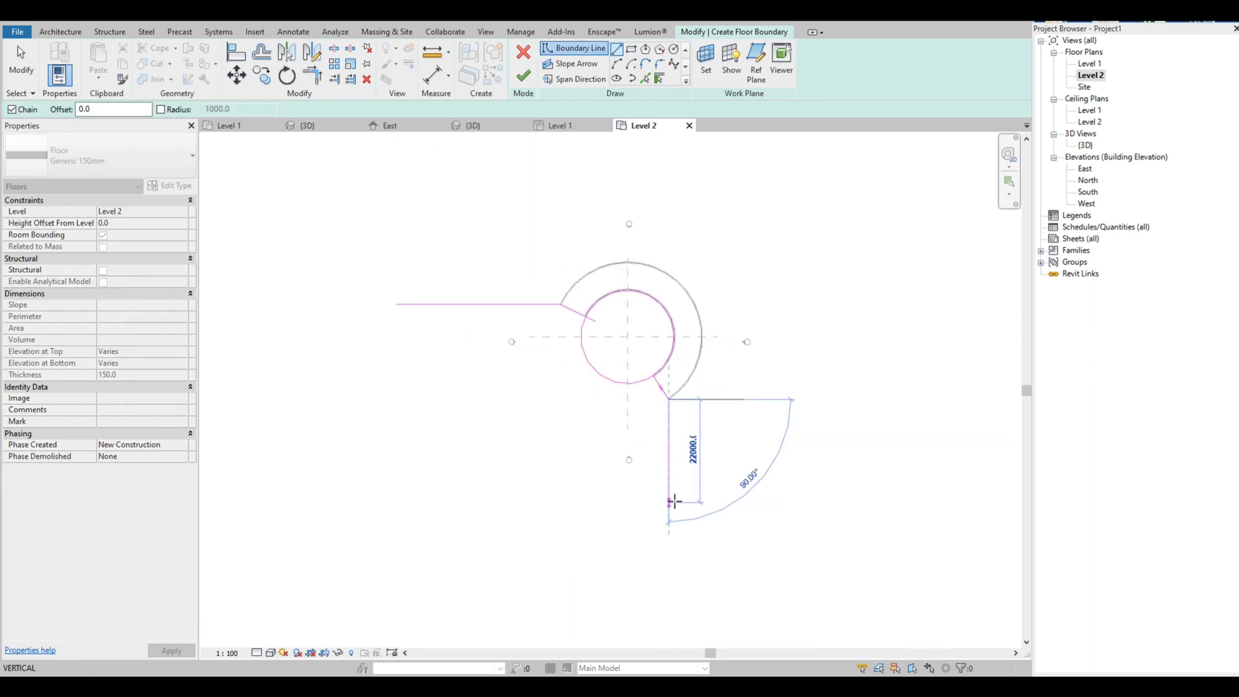
left_click(671, 502)
left_click(426, 502)
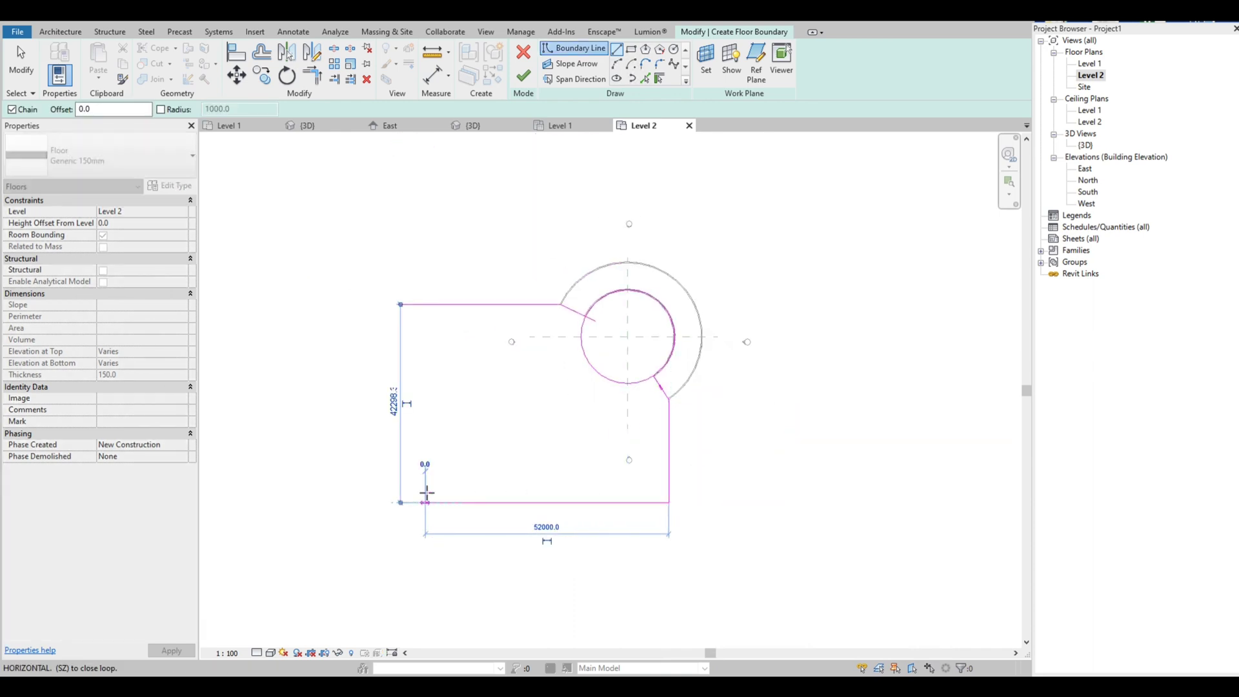
left_click(426, 320)
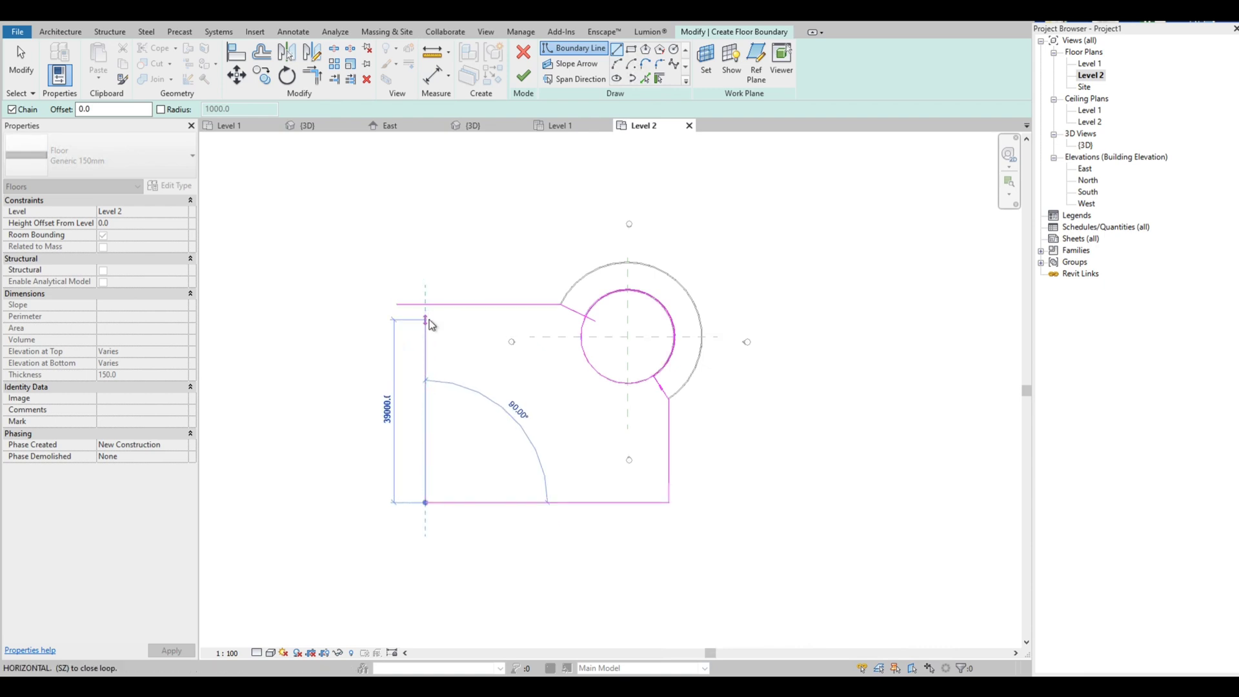
key("Escape")
Step: Trim the top line and left side into a corner
key("t")
key("r")
left_click(427, 323)
left_click(452, 305)
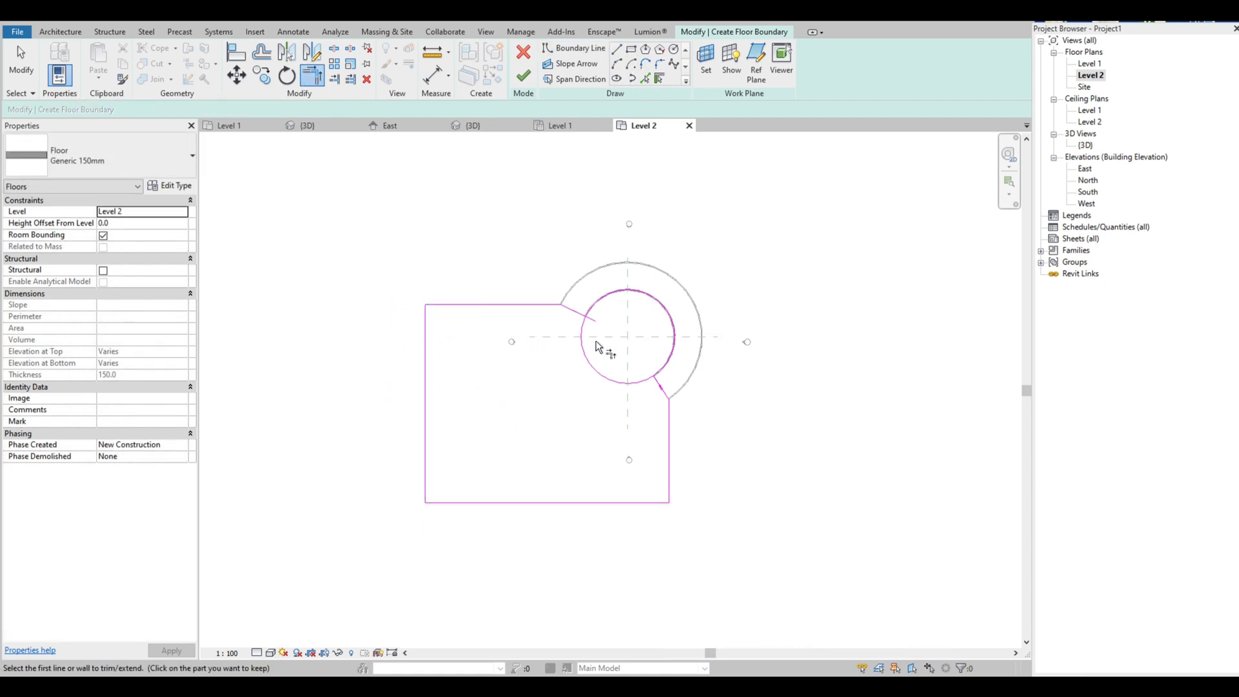
scroll(594, 340, "up", 4)
Step: Split the upper angled line where it meets the circle
key("Escape")
key("s")
key("l")
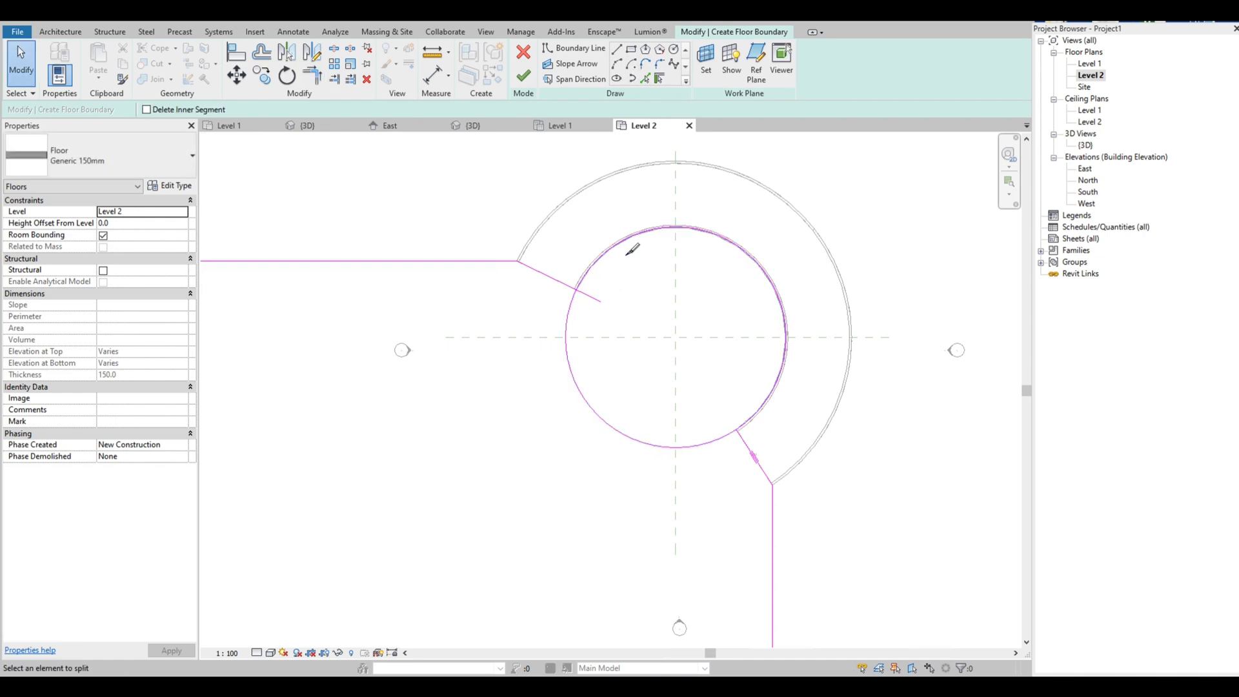
left_click(626, 233)
Step: Trim the angled line and the circle back to each other to close the loop
key("Escape")
key("t")
key("r")
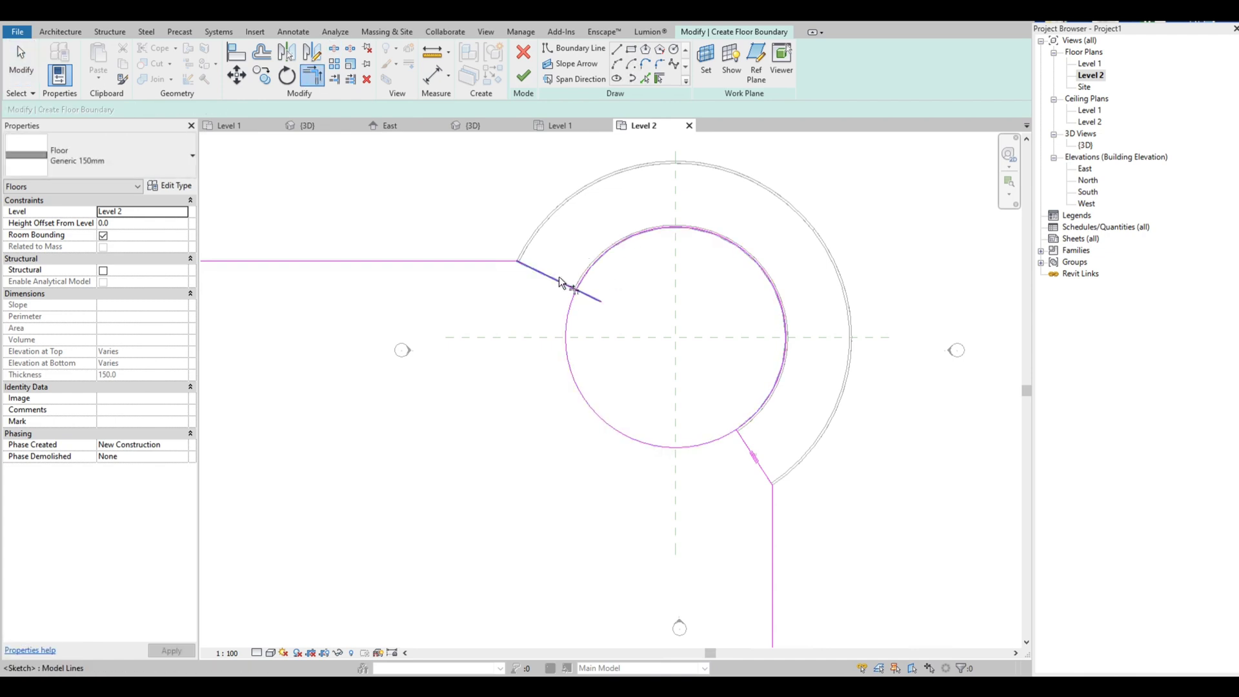
left_click(567, 284)
left_click(577, 328)
left_click(676, 446)
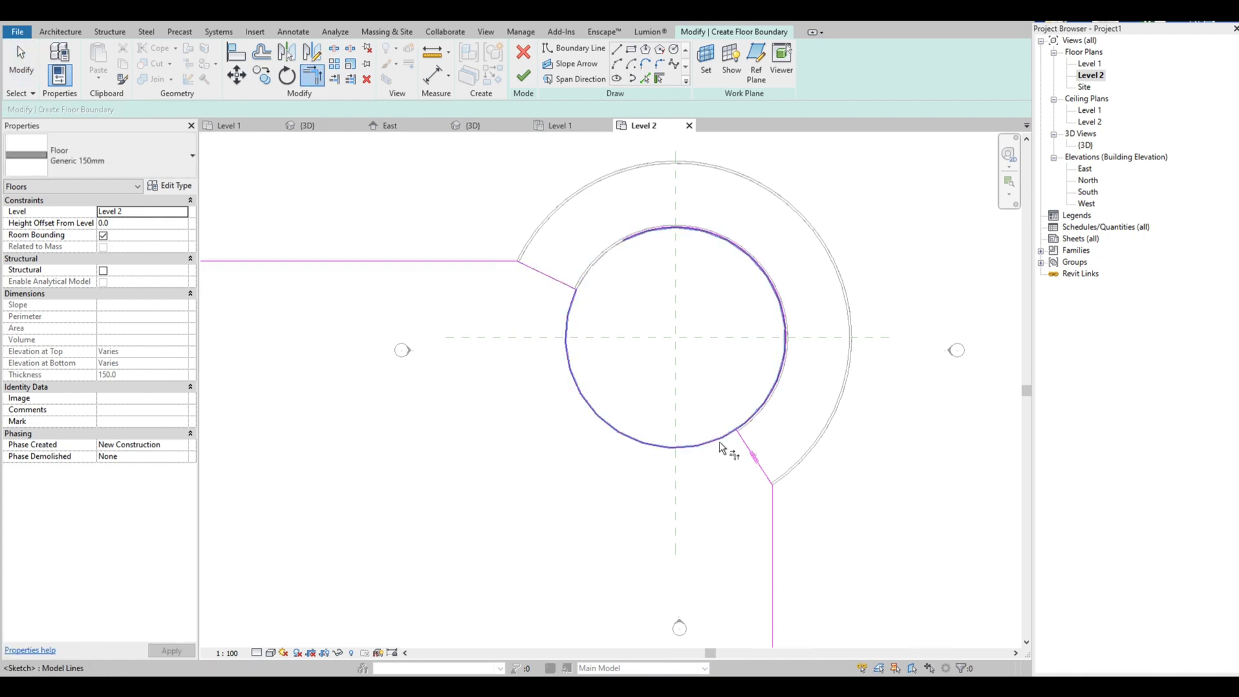
left_click(748, 455)
scroll(729, 367, "down", 4)
key("Escape")
key("Escape")
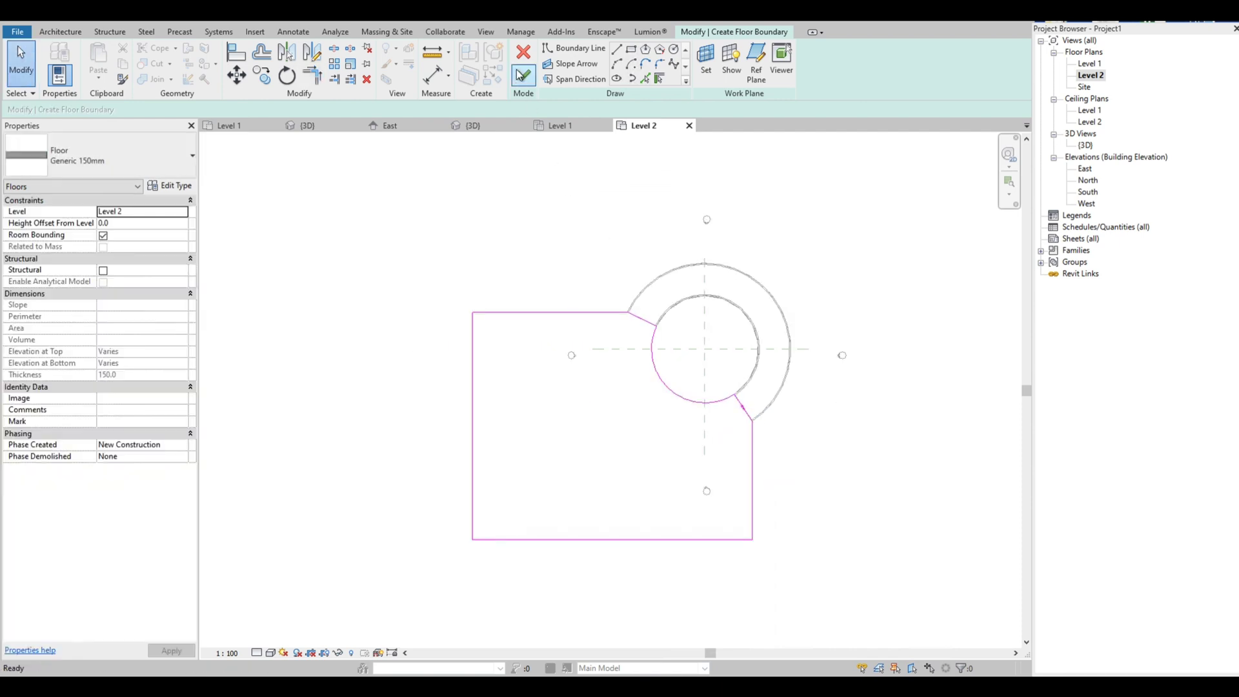
Step: Finish the floor sketch and change the floor to Generic 300mm in 3D
left_click(523, 75)
scroll(449, 294, "down", 1)
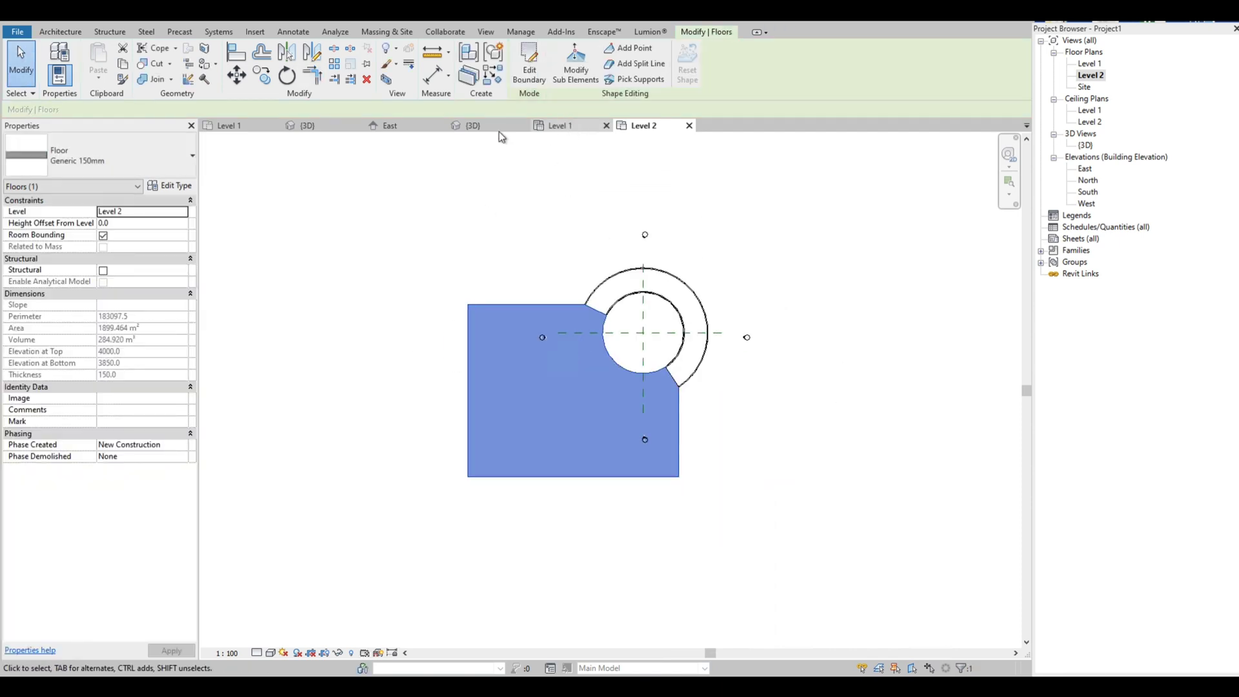
left_click(470, 127)
middle_click_drag(548, 273, 596, 384, "shift")
key("Escape")
left_click(544, 409)
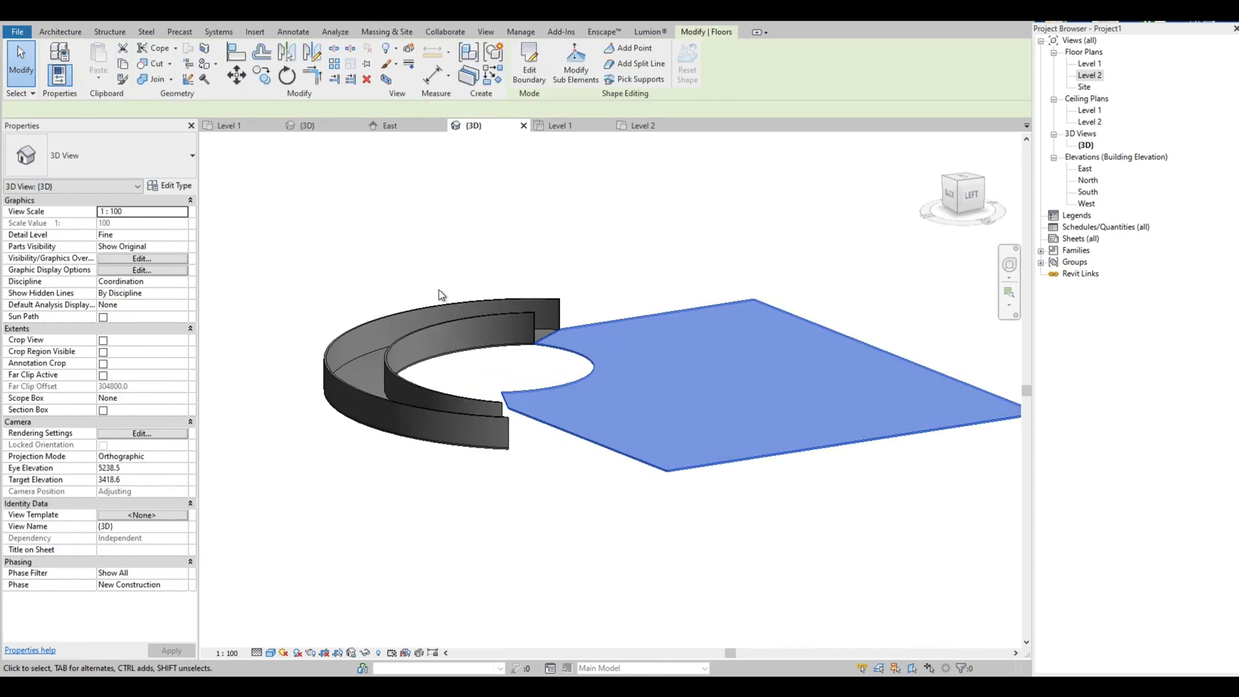
left_click(112, 166)
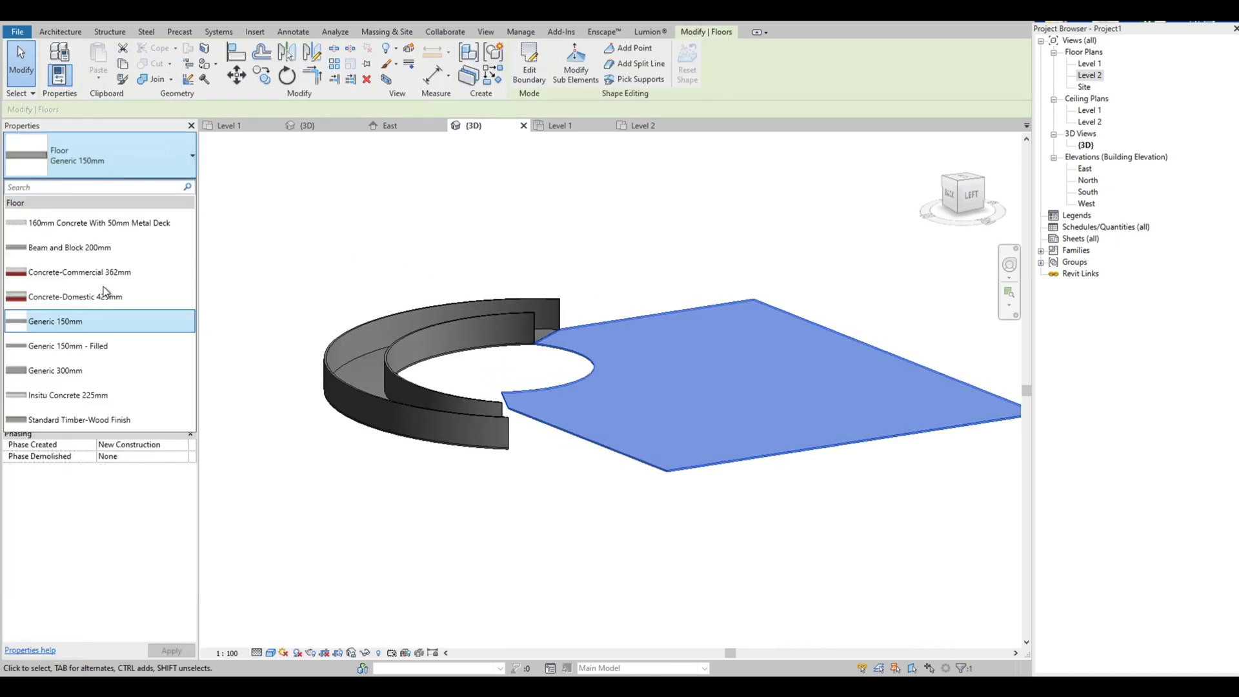
left_click(91, 369)
left_click(544, 362)
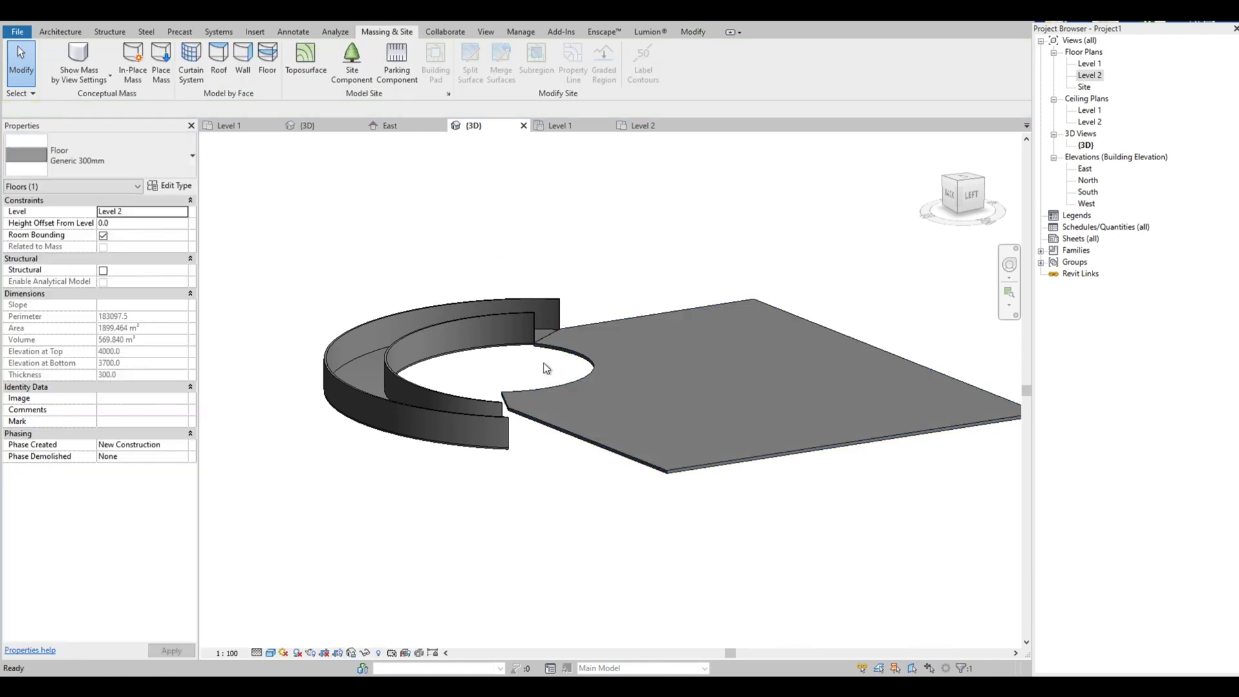
Step: Orbit to the back of the model and window-select the three curved wall pieces
scroll(546, 348, "up", 2)
middle_click_drag(547, 341, 639, 451, "shift")
scroll(526, 308, "down", 5)
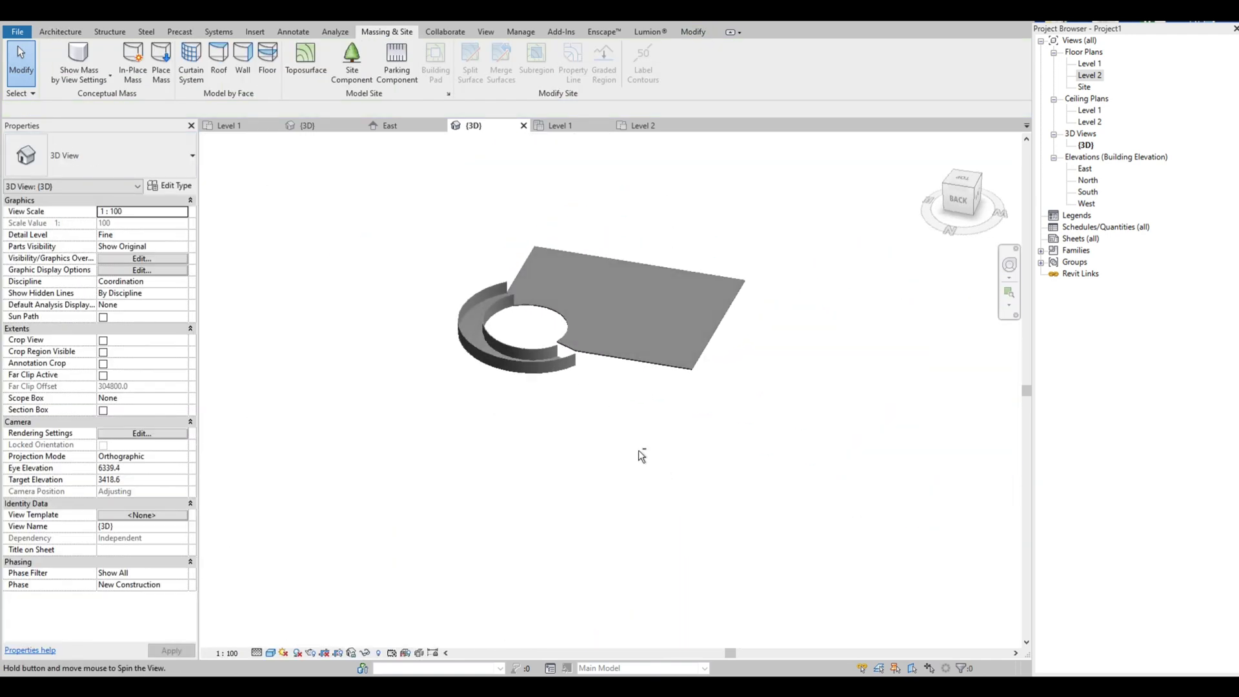
scroll(467, 289, "up", 3)
scroll(468, 289, "up", 3)
scroll(346, 510, "down", 3)
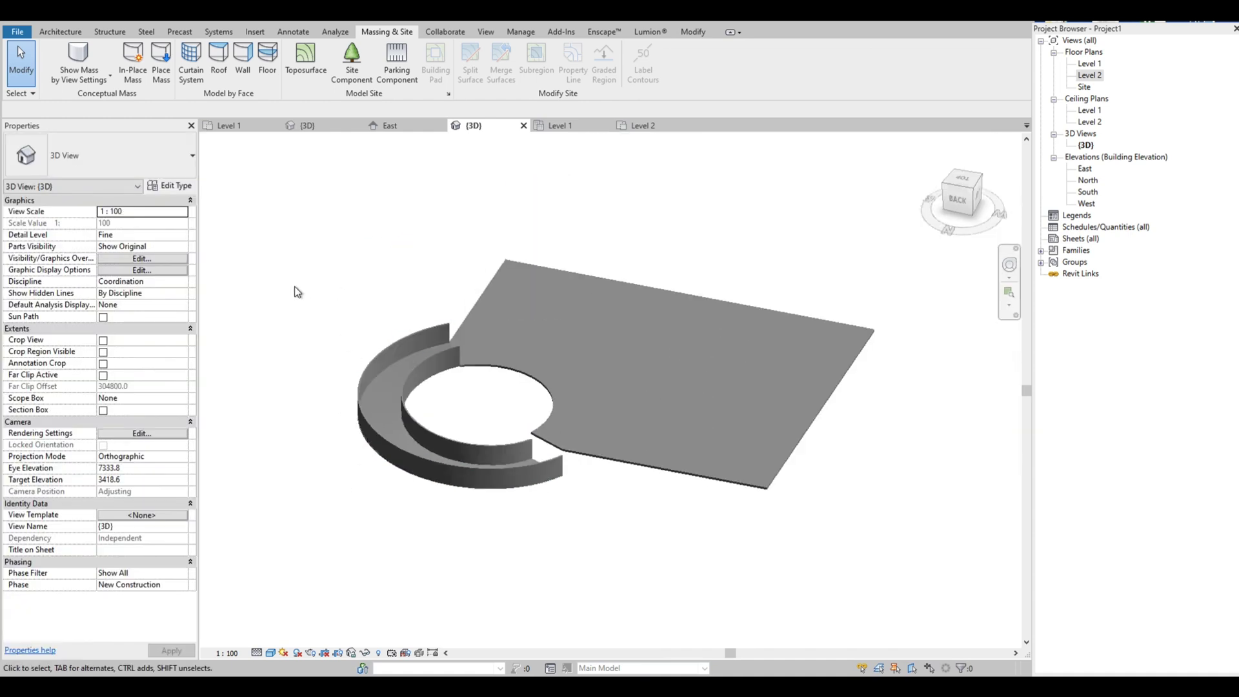
left_click_drag(292, 285, 597, 571)
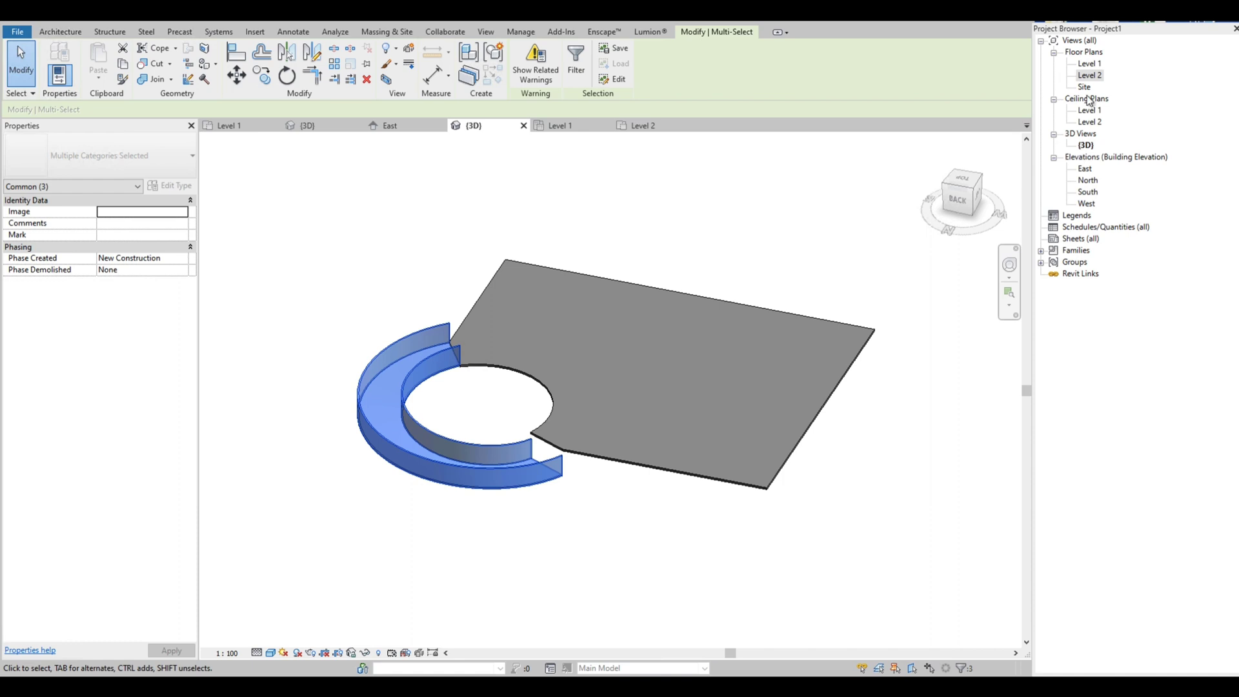
Step: Paste the curved walls Aligned to Current View in the Level 2 plan
double_click(1090, 63)
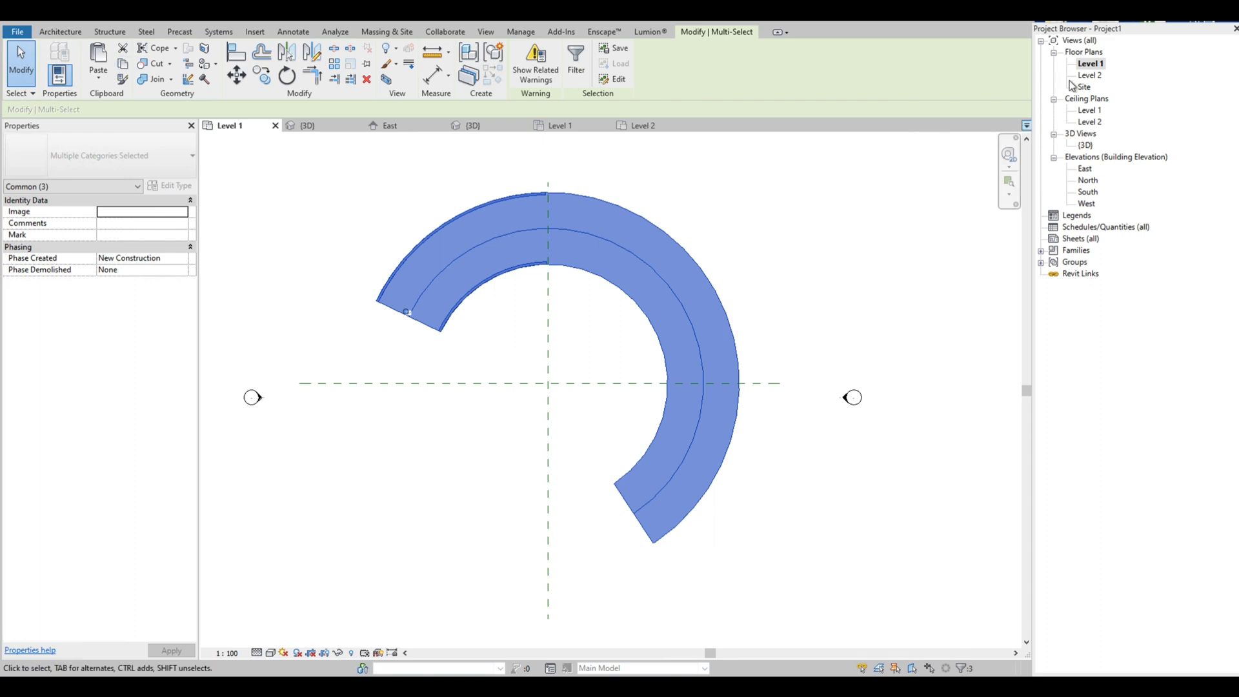
left_click(1097, 64)
double_click(1090, 75)
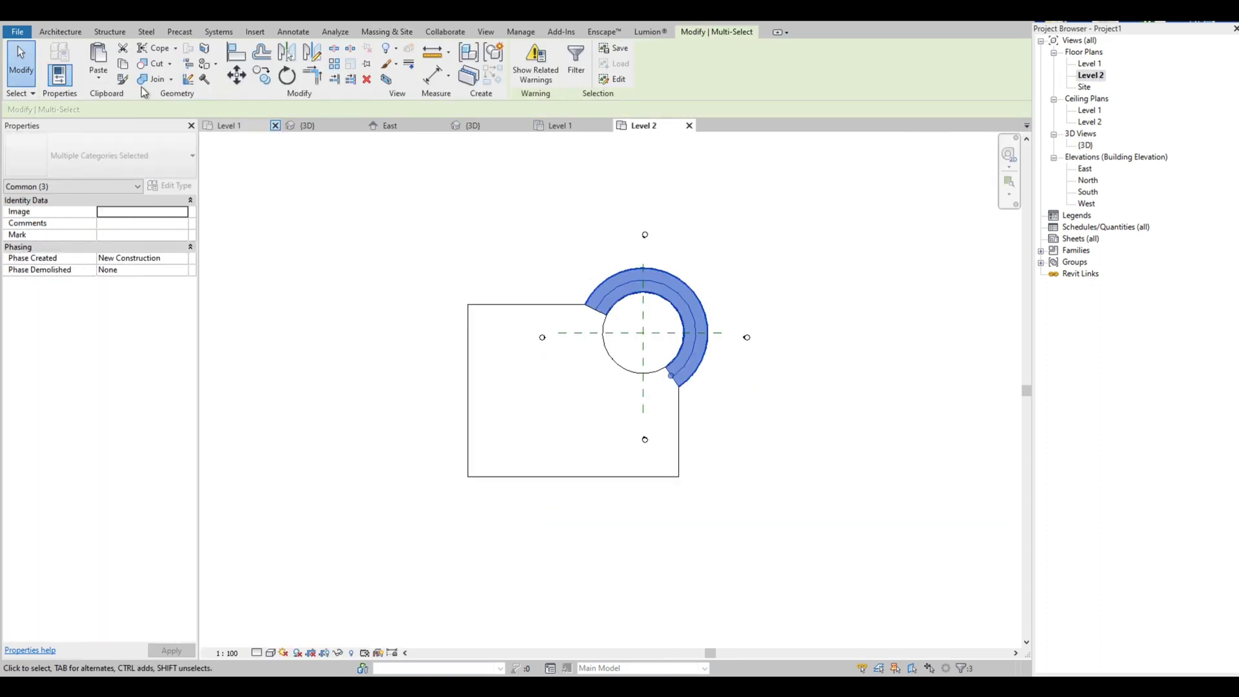
left_click(96, 82)
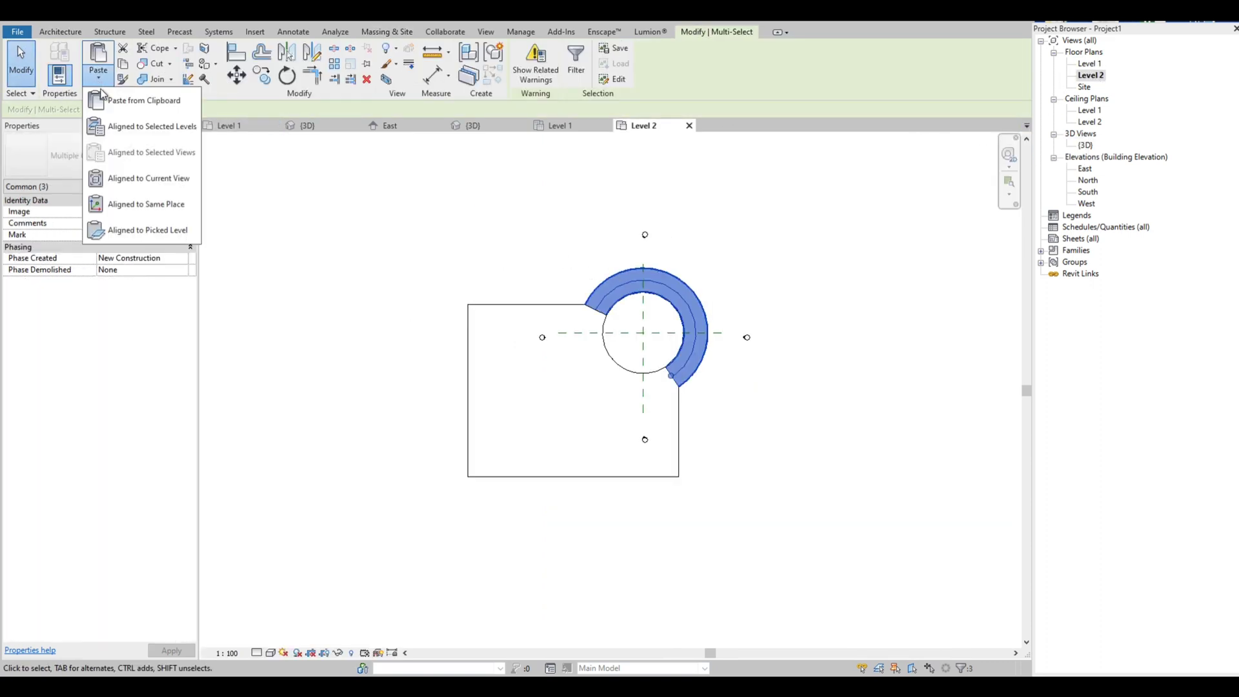
left_click(127, 178)
Step: Check the two-tier walls in 3D and select the rectangular floor slab
scroll(748, 268, "up", 3)
left_click(760, 271)
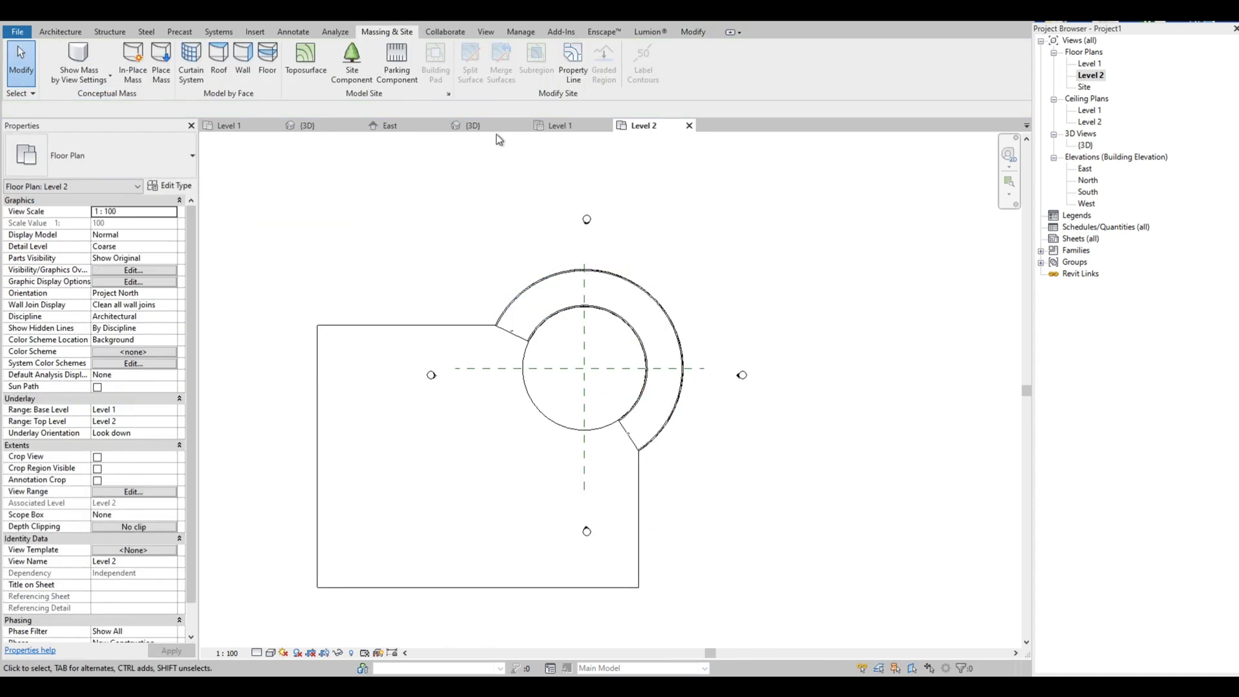
left_click(477, 125)
middle_click_drag(636, 436, 466, 395, "shift")
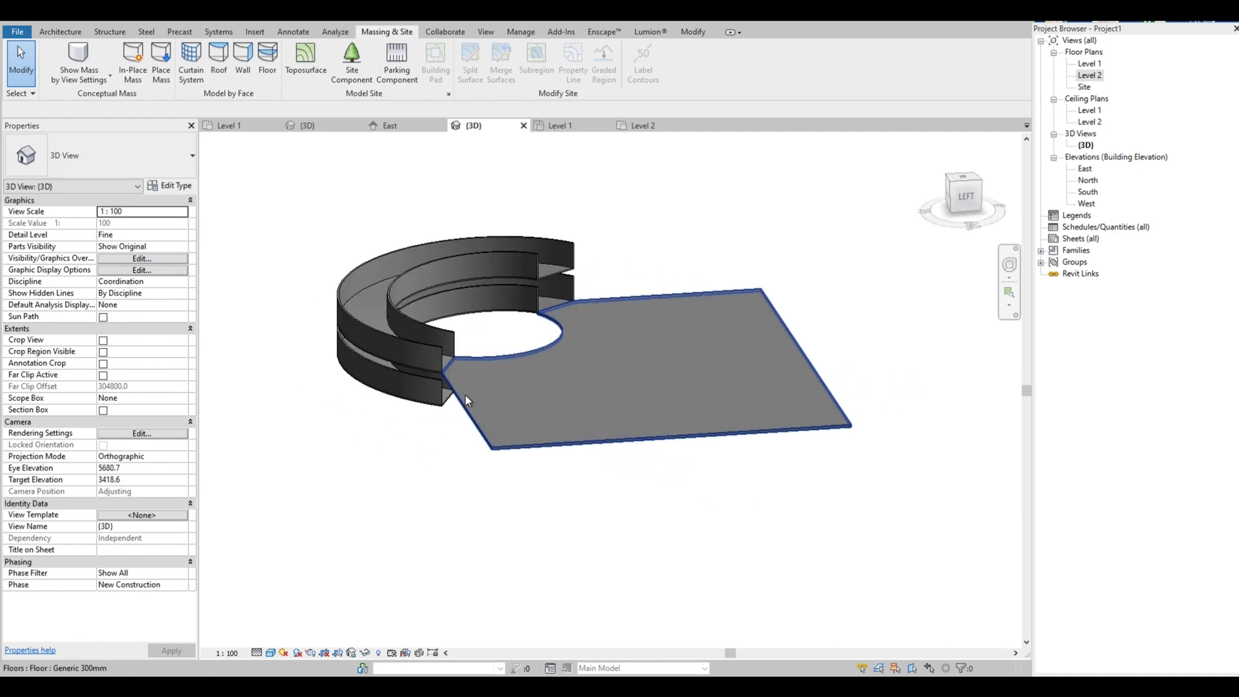
left_click(466, 395)
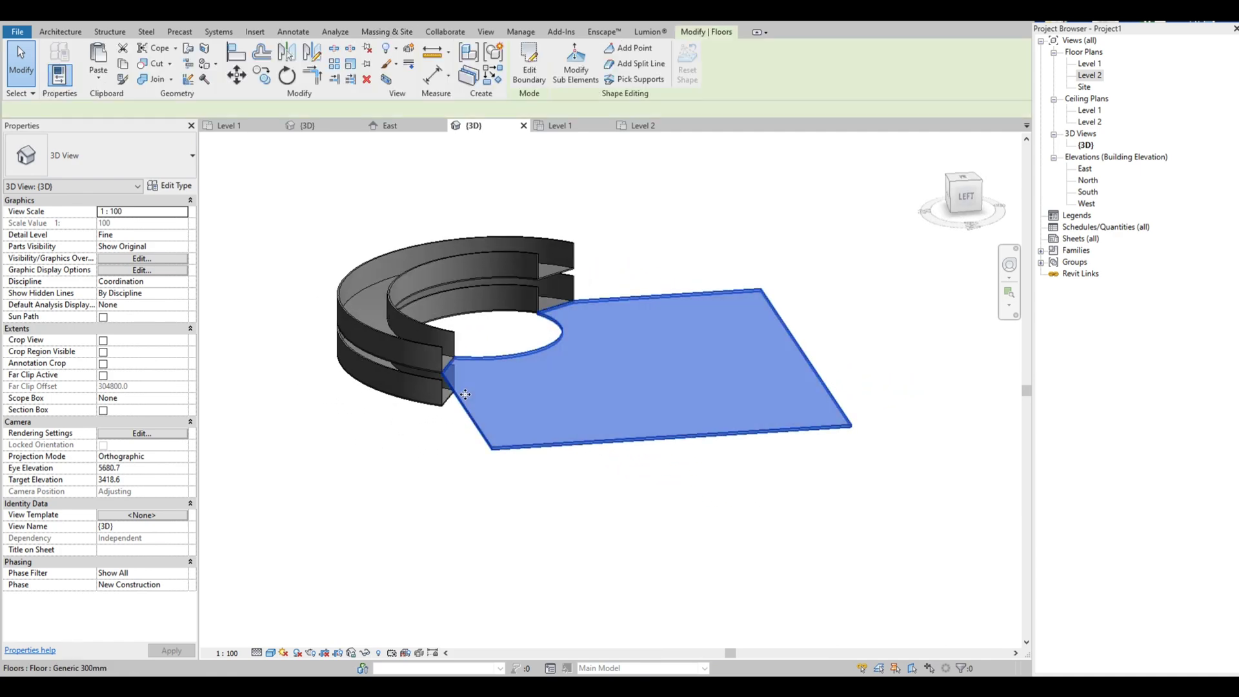
double_click(1097, 76)
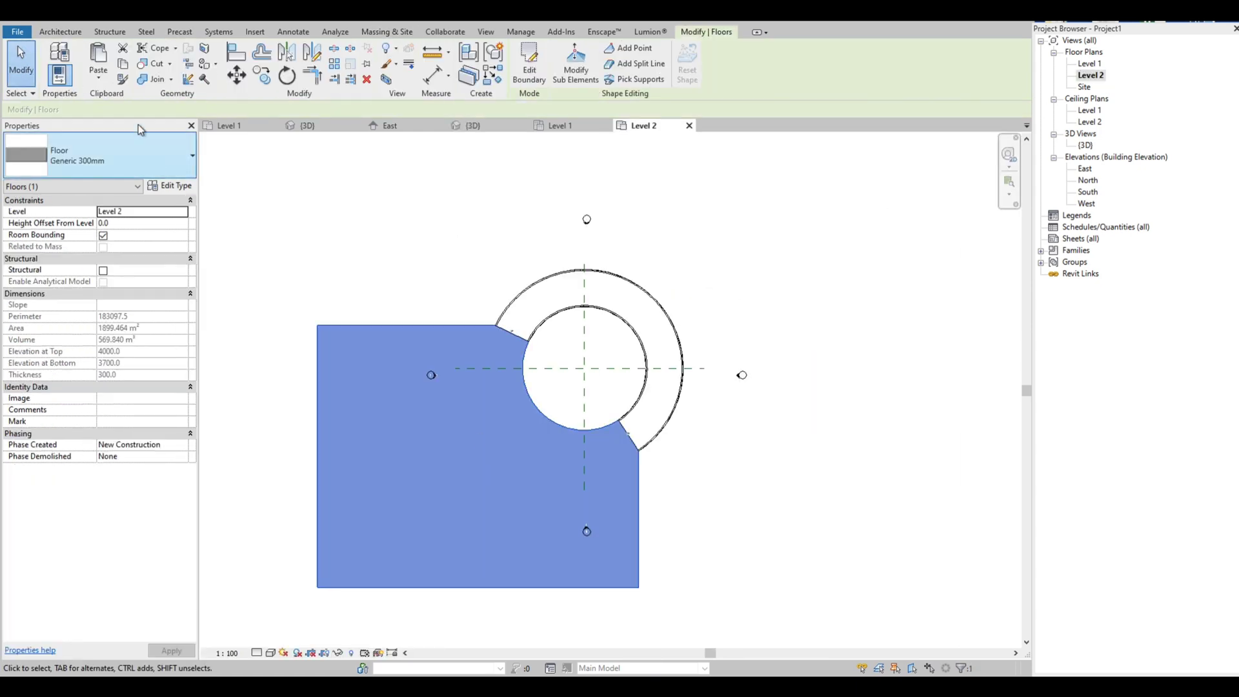
Step: Paste the copied floor Aligned to Current View in the Level 1 plan
double_click(1090, 64)
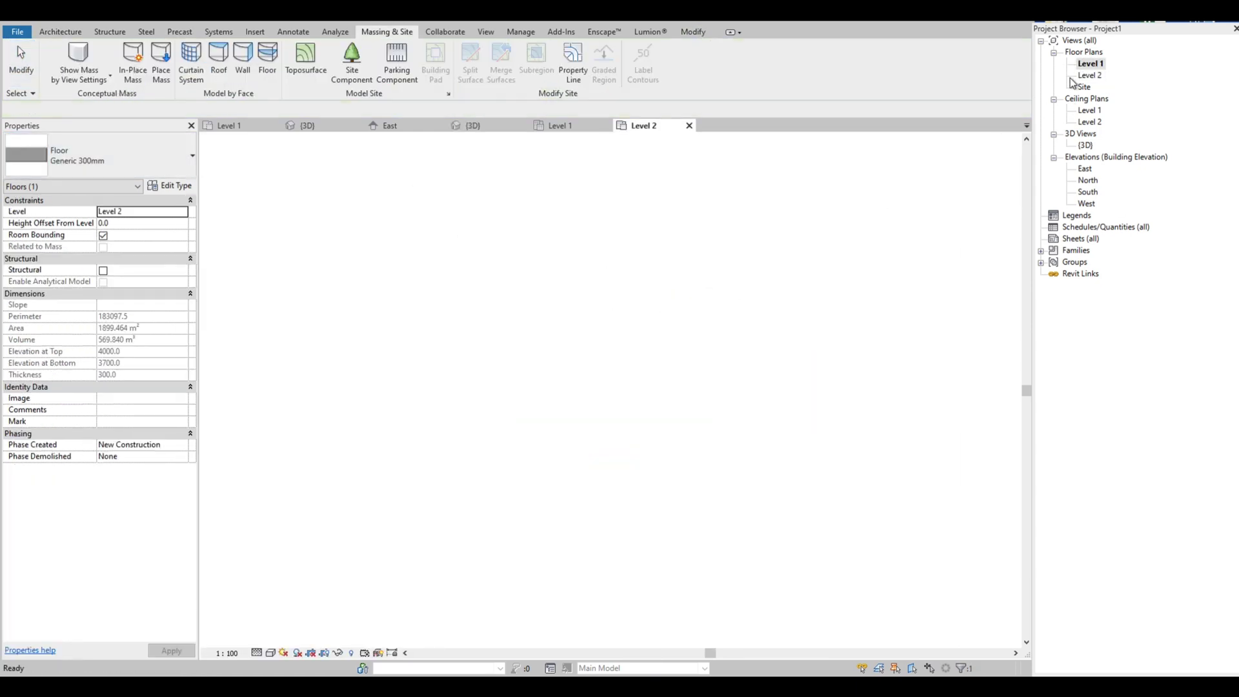
left_click(101, 81)
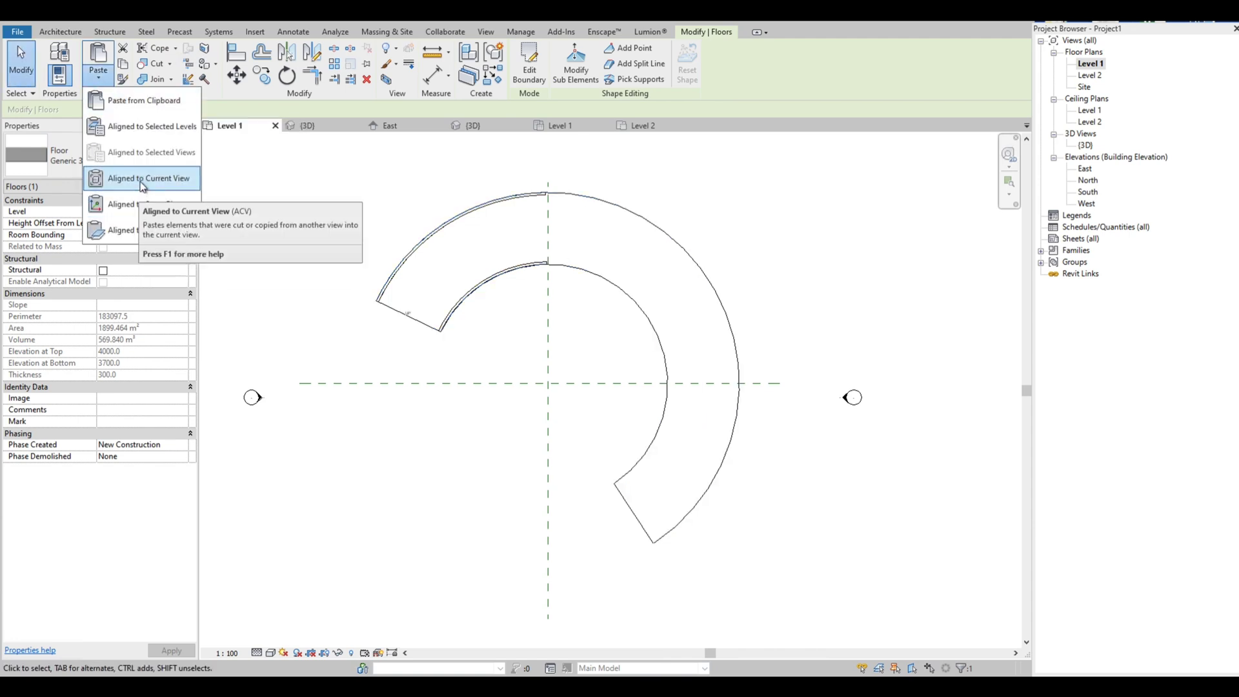
left_click(709, 226)
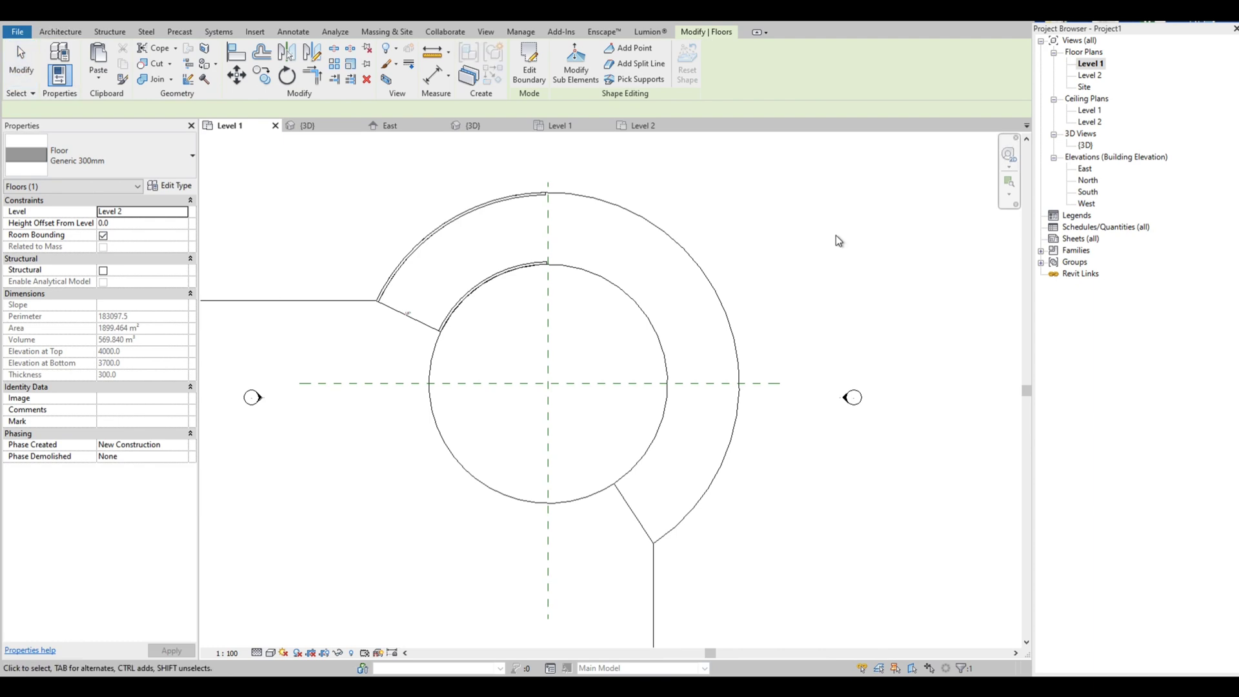
left_click(829, 238)
Step: Compare the stacked floors in 3D and select the upper slab
left_click(1102, 75)
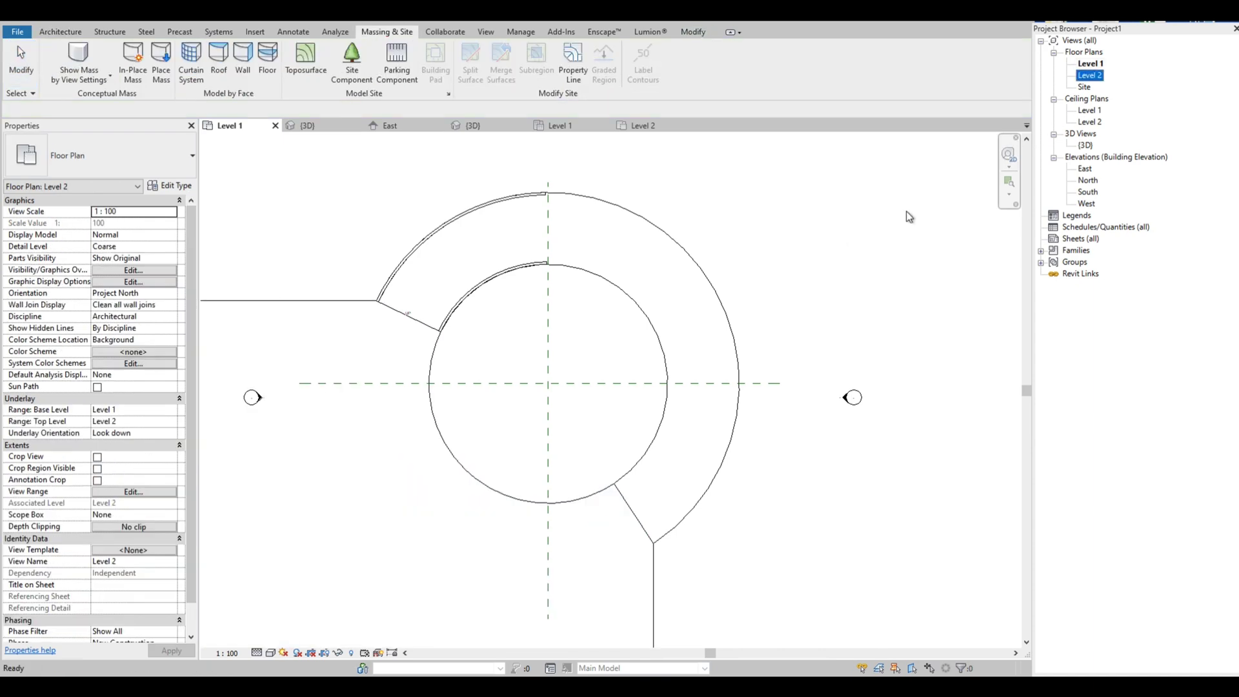
scroll(849, 264, "down", 3)
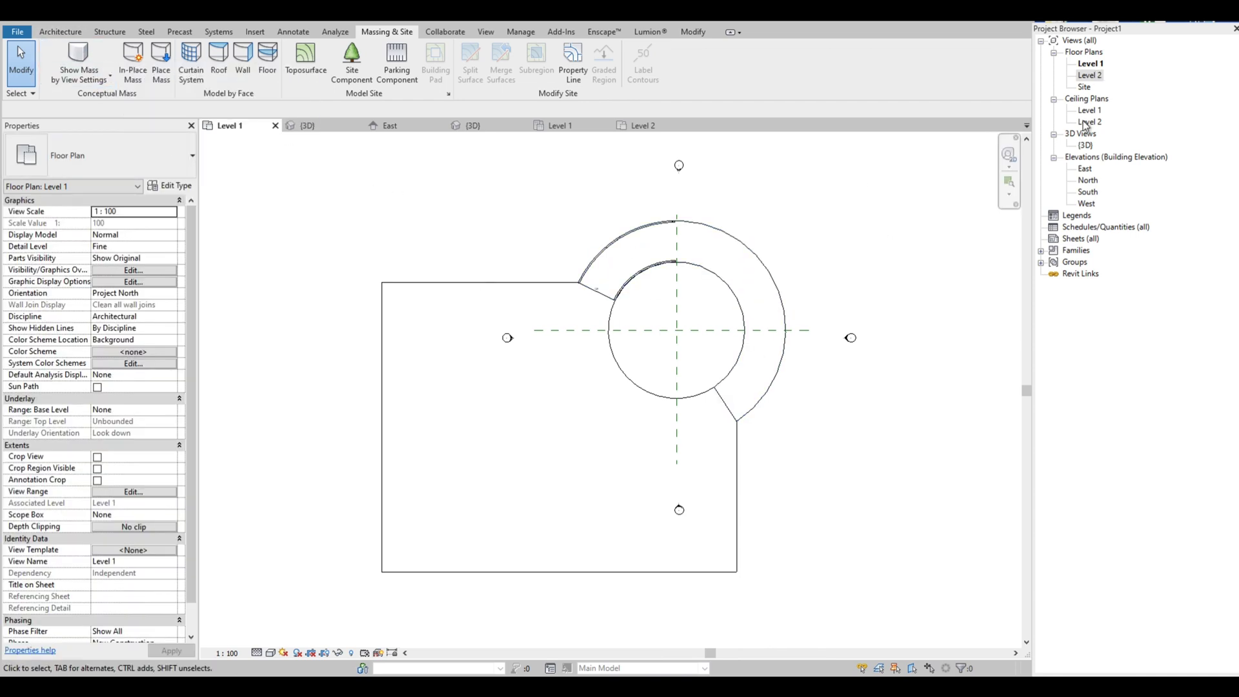
double_click(1085, 146)
middle_click_drag(422, 355, 464, 420, "shift")
left_click(622, 360)
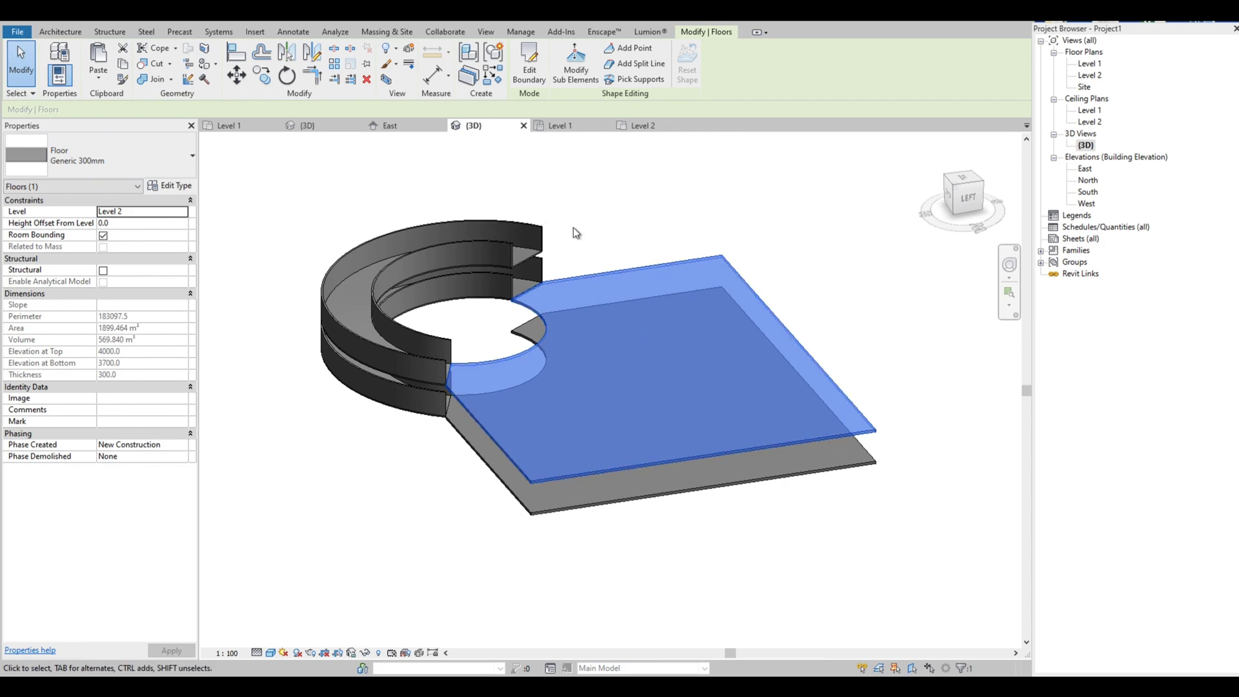
Step: Paste the floor into Level 2 and set its Height Offset From Level to 4000
double_click(1090, 76)
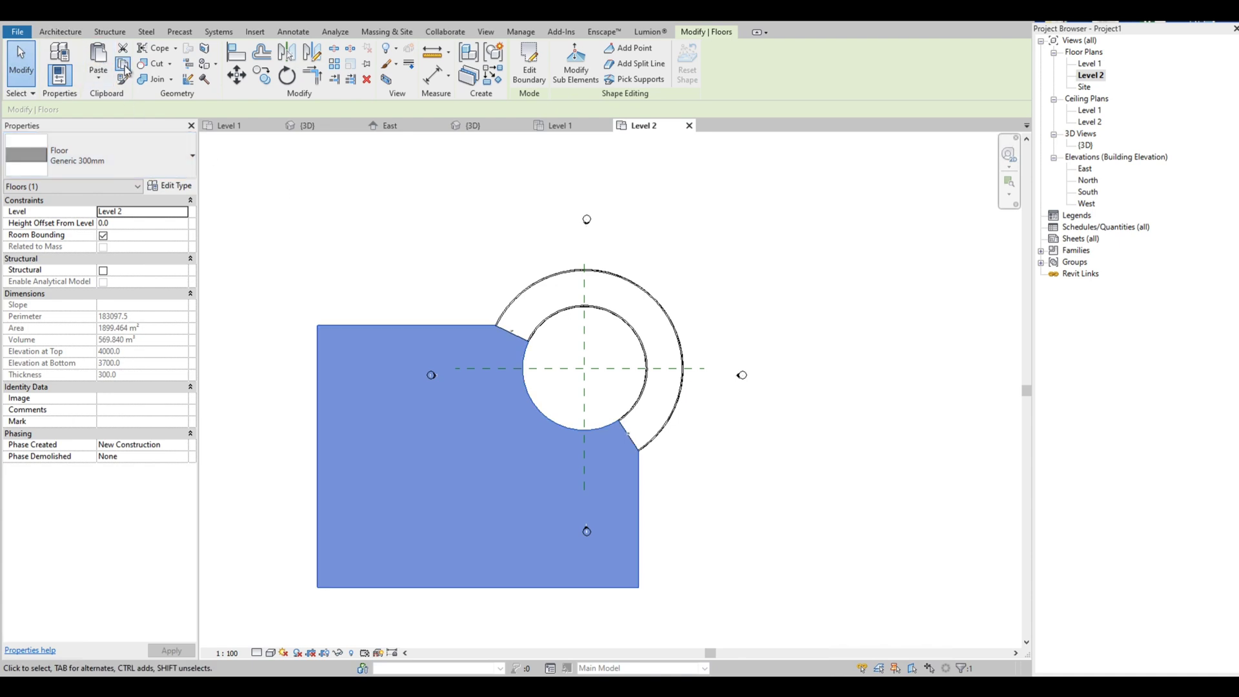
left_click(99, 78)
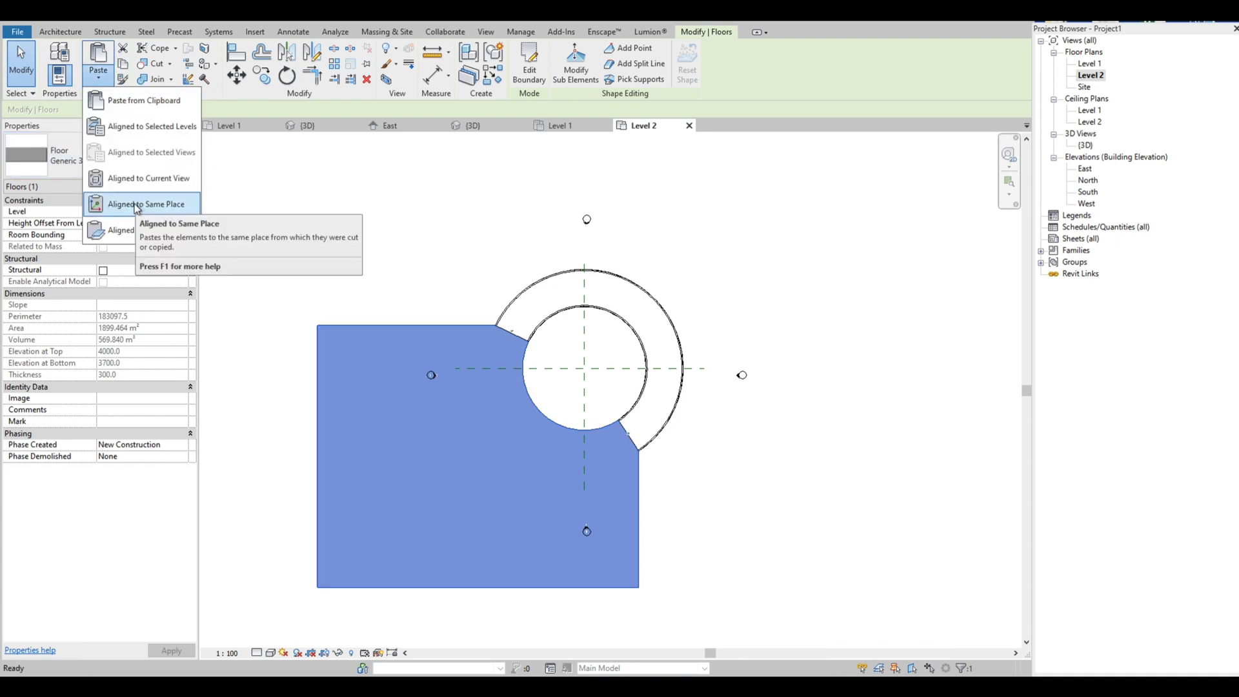
left_click(138, 179)
left_click(144, 224)
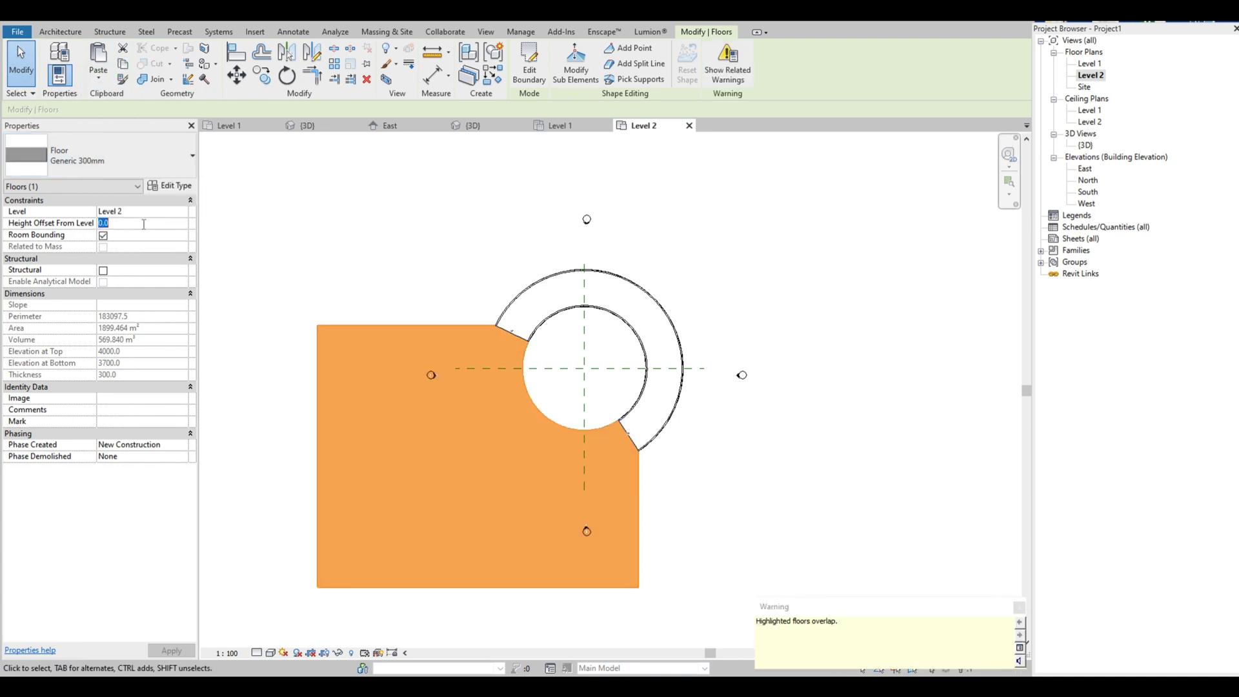
key("Return")
left_click(840, 332)
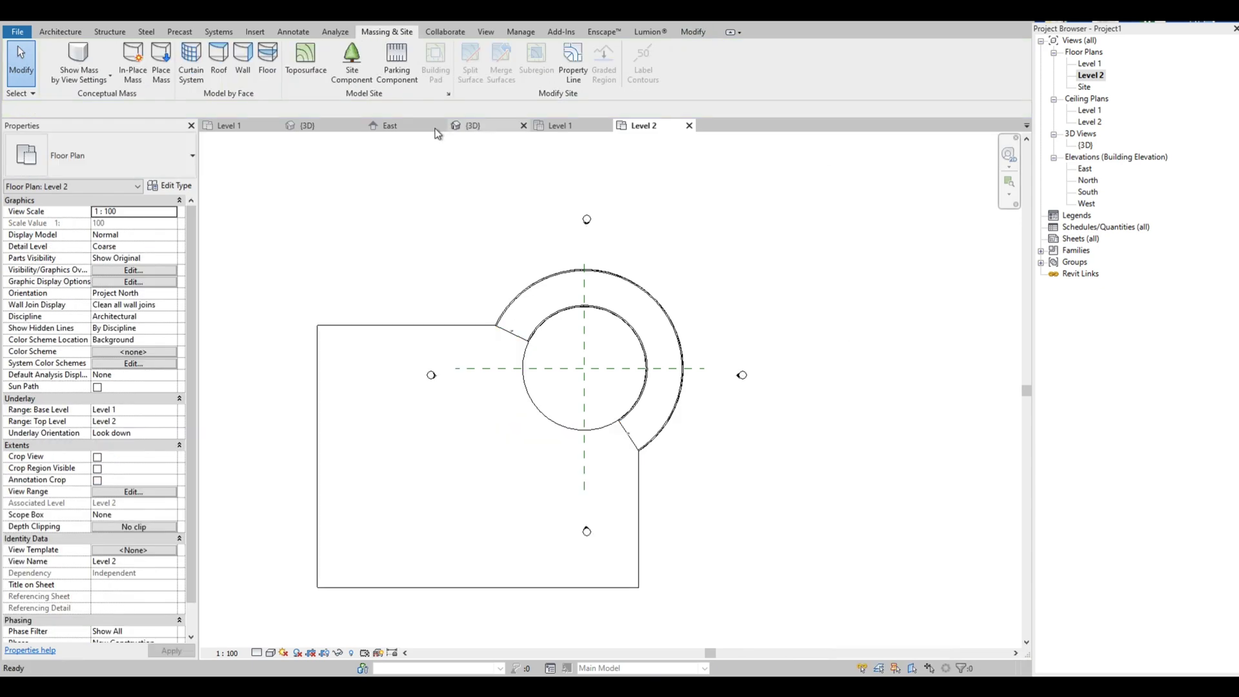
Step: Orbit, pan and snap the 3D view to a corner to inspect the stacked floors
left_click(474, 126)
middle_click_drag(318, 357, 673, 343, "shift")
scroll(674, 343, "down", 3)
scroll(584, 359, "up", 3)
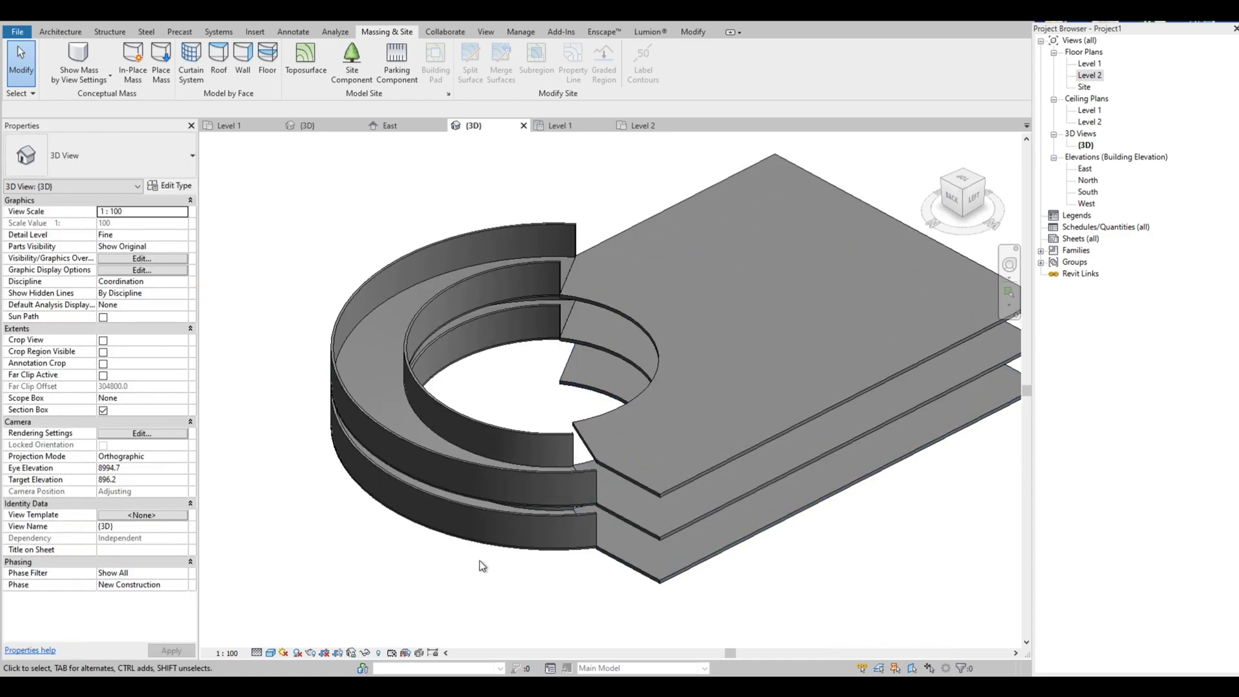
middle_click_drag(333, 533, 289, 541)
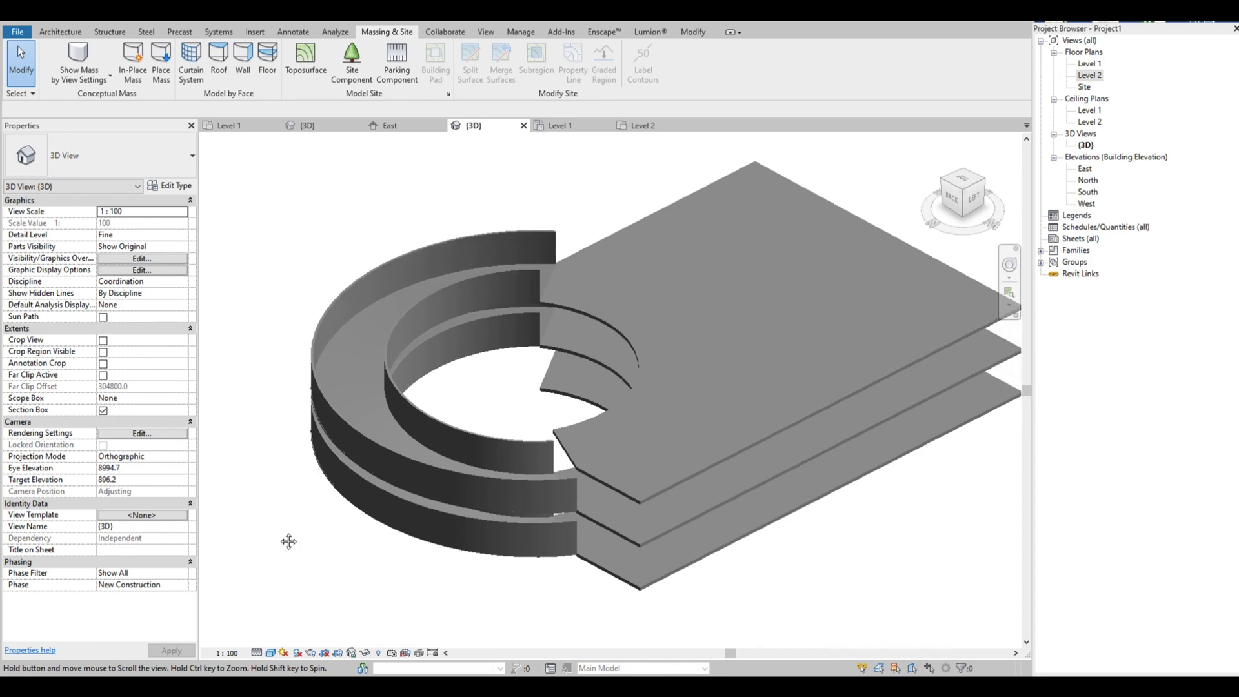
left_click(963, 193)
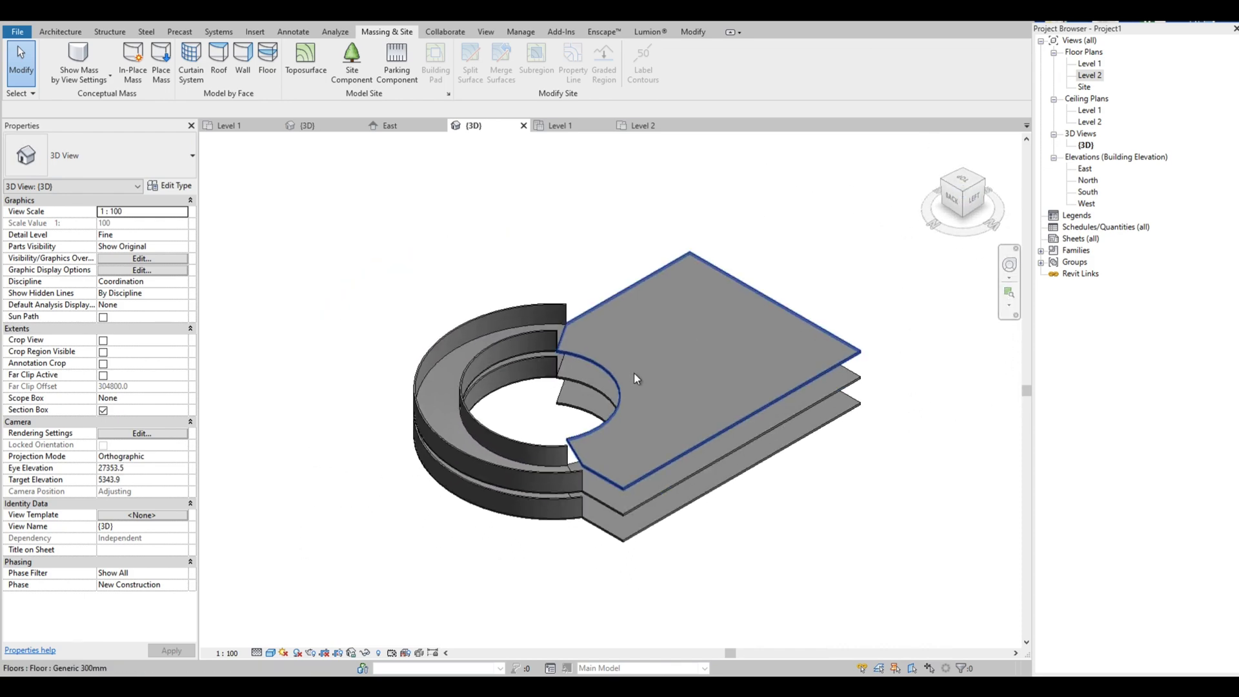
scroll(442, 517, "up", 4)
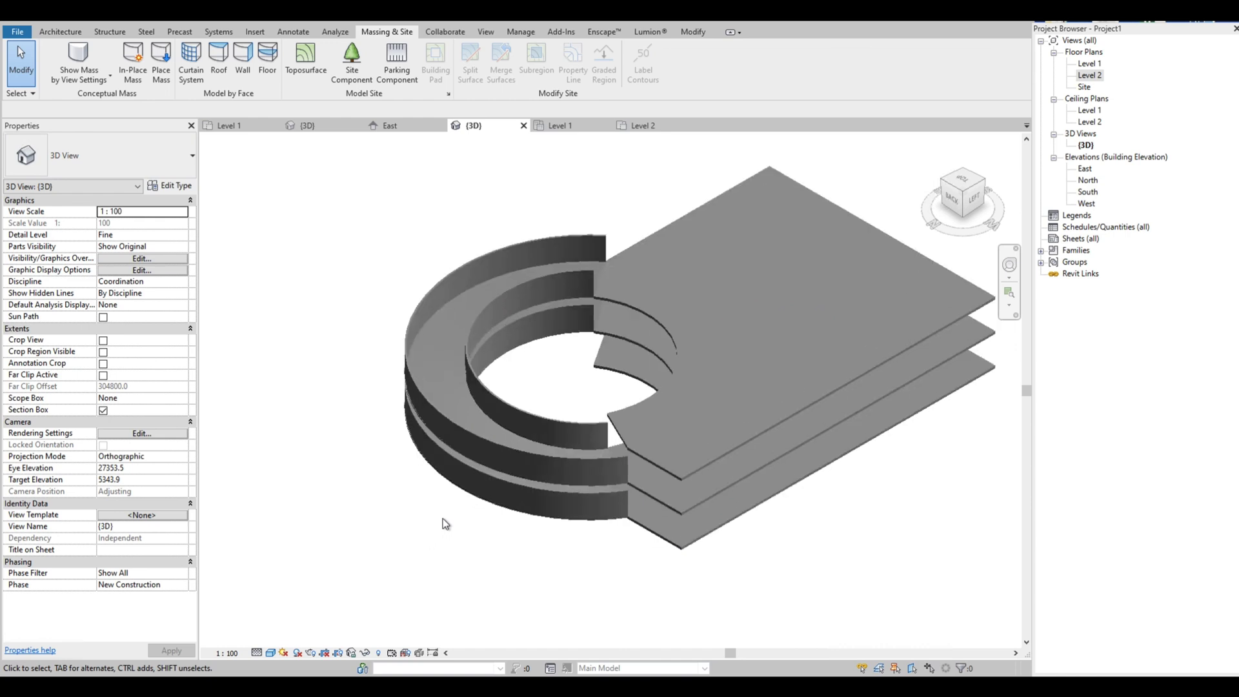
Step: Check the inner curved wall, then close all other open views with CI
left_click(474, 420)
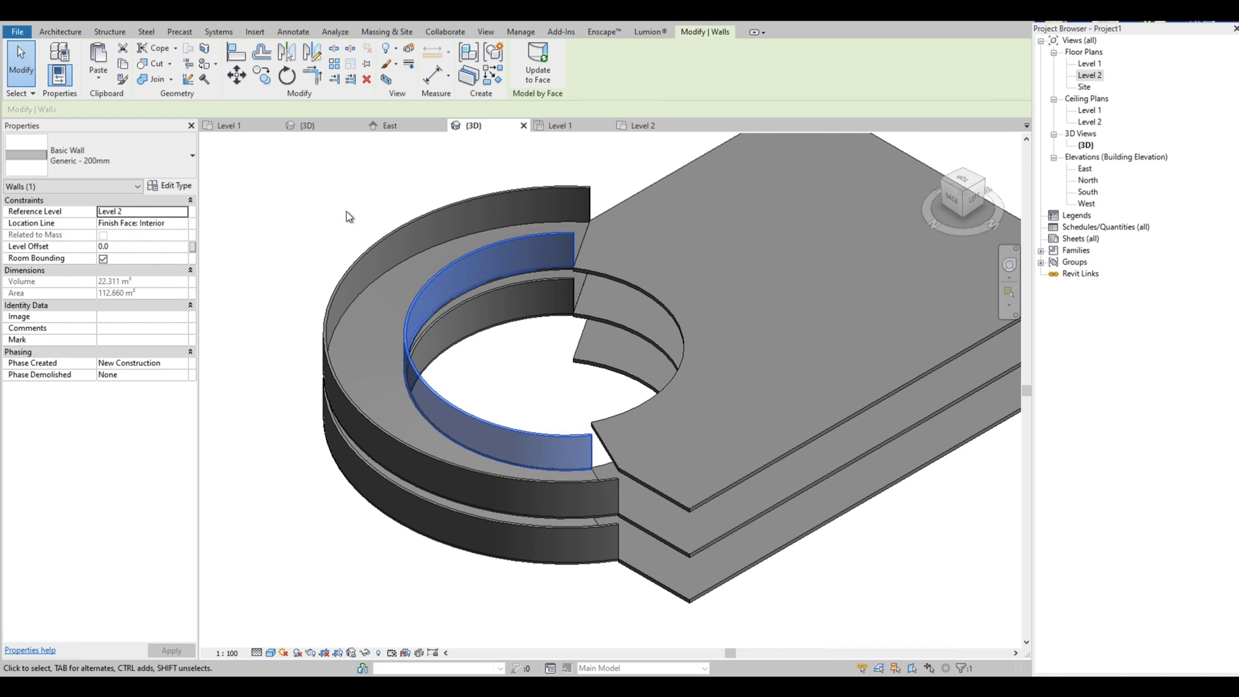
left_click(285, 458)
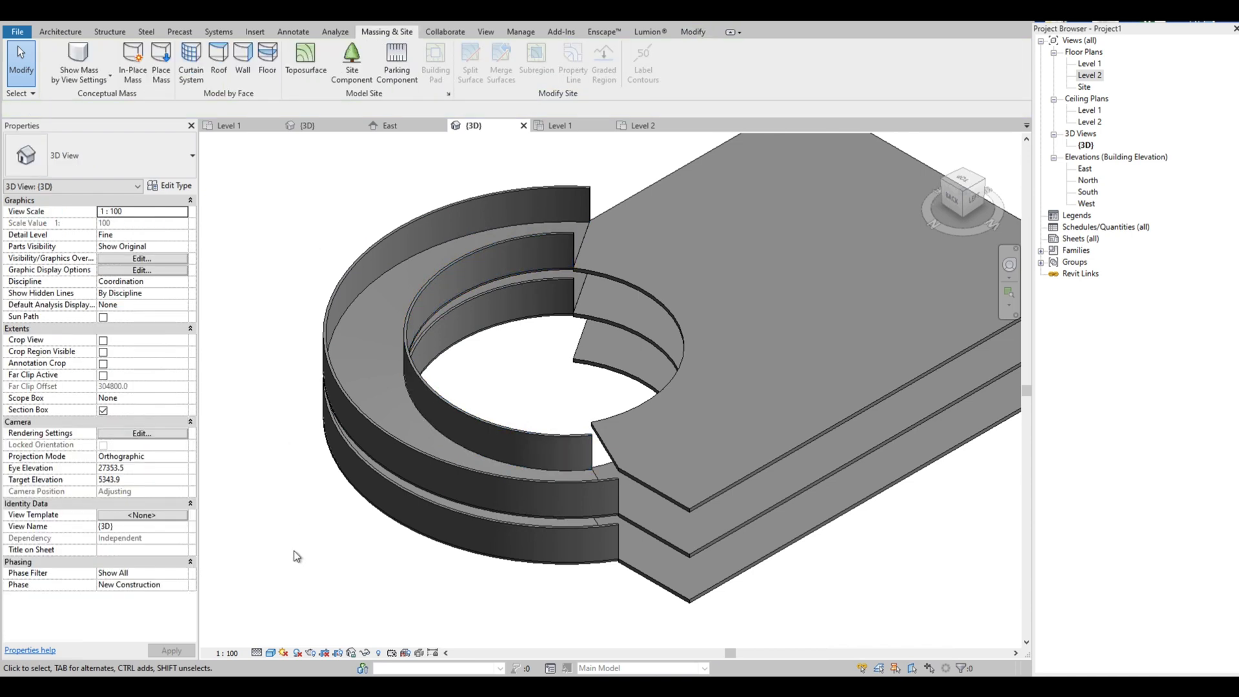
middle_click_drag(293, 551, 286, 507, "shift")
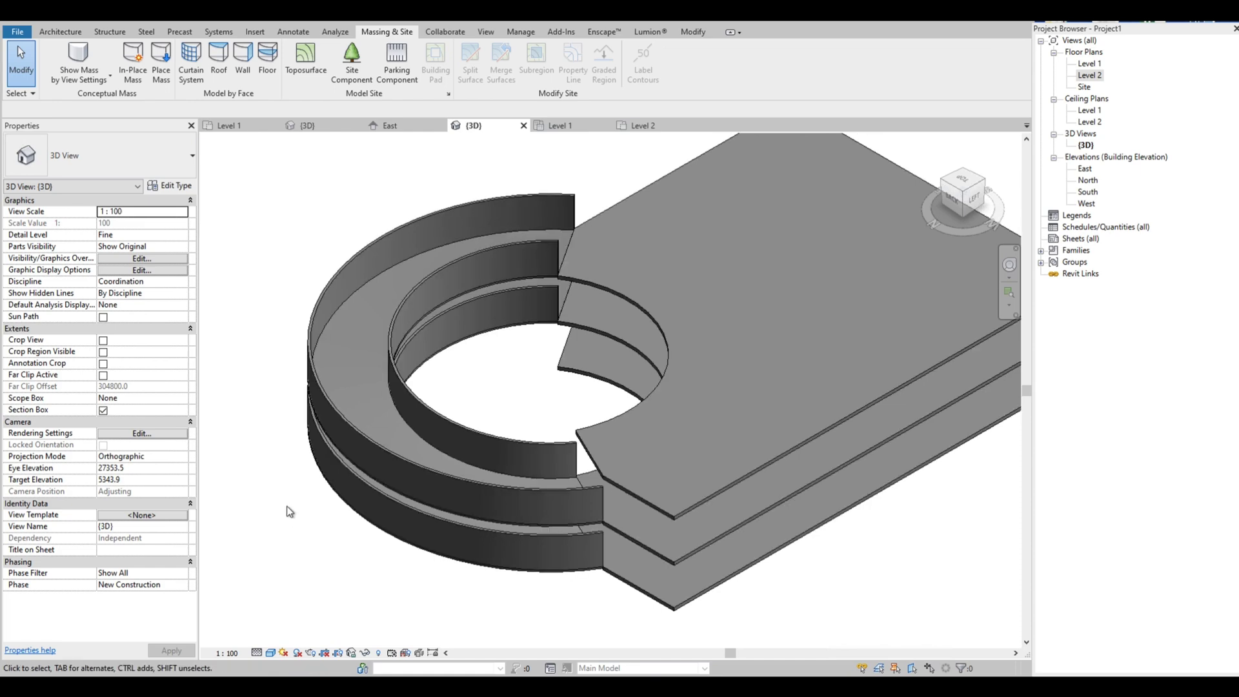
key("c")
key("i")
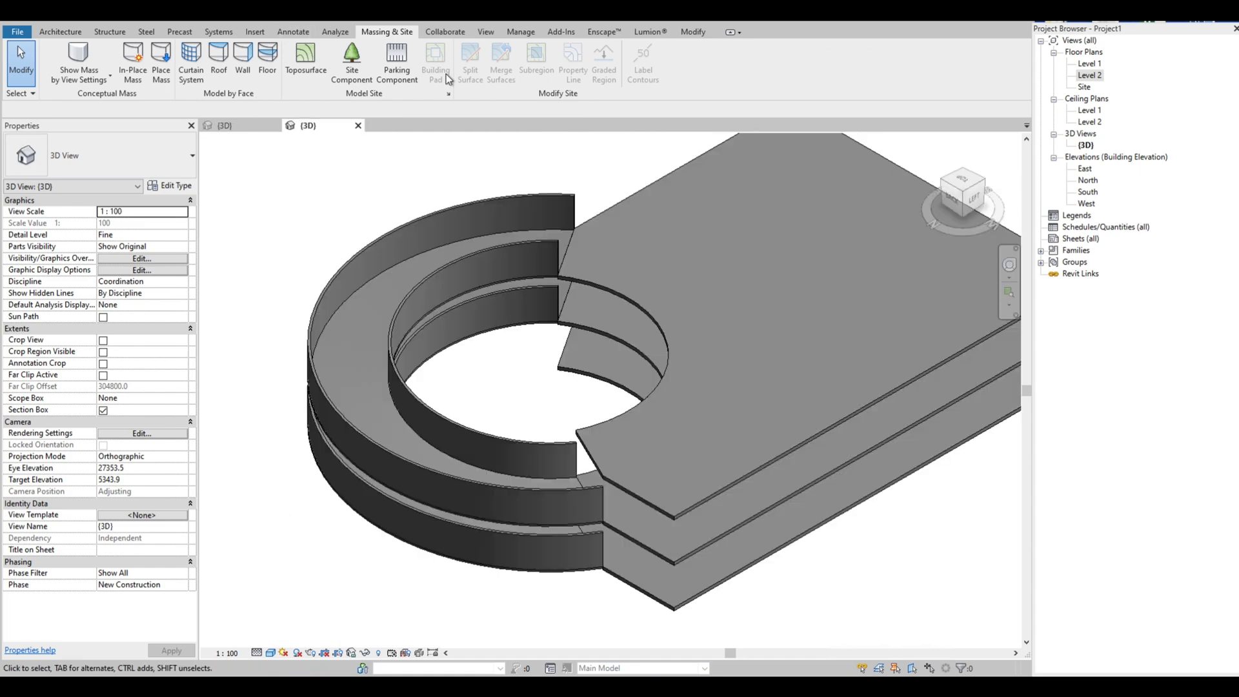